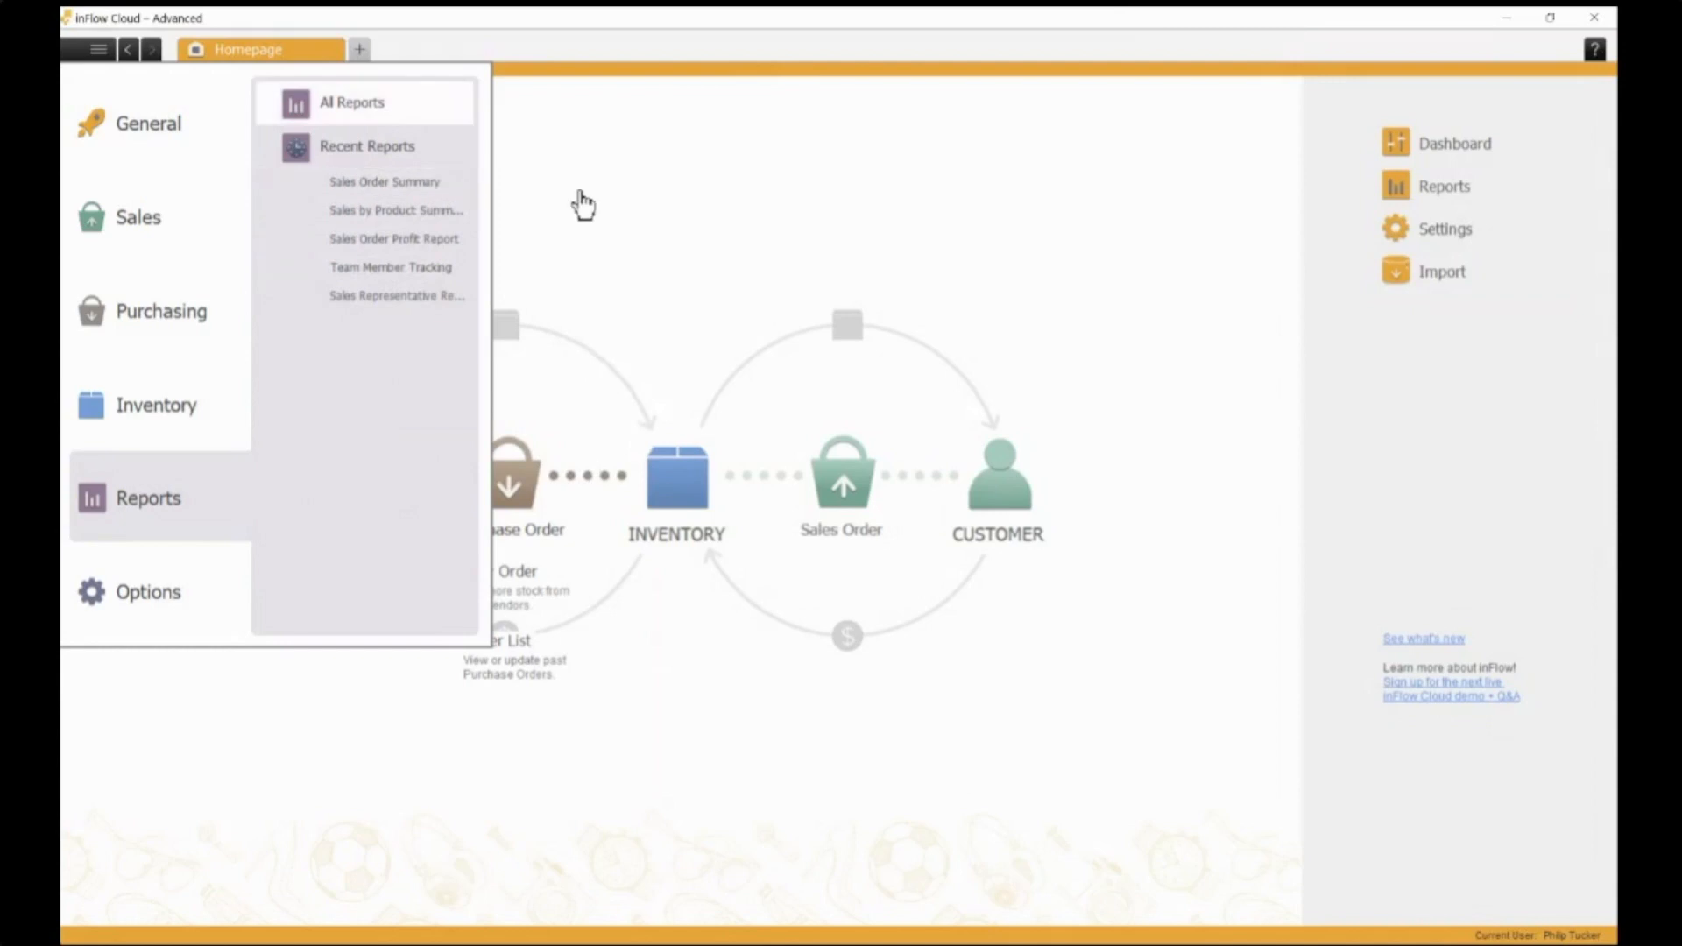
Open the Sales Order Summary report from the list of all reports and set its Order Date filter to Last Month.
{"action": "left_click", "coordinate": [352, 104]}
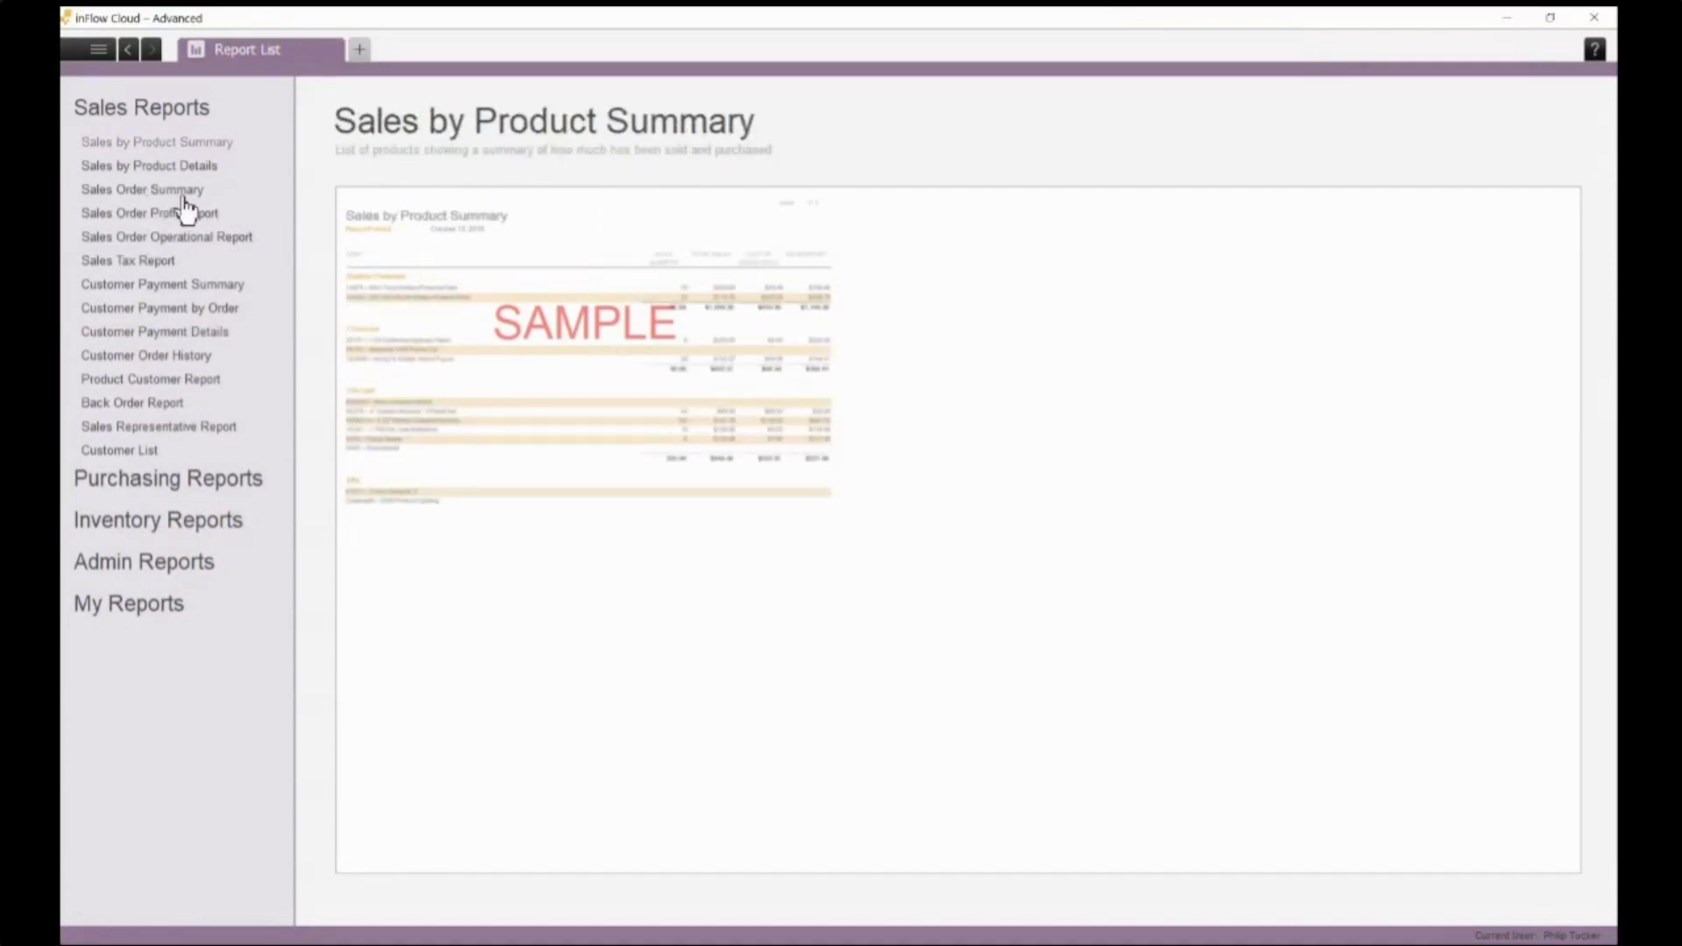
{"action": "left_click", "coordinate": [147, 450]}
{"action": "left_click", "coordinate": [201, 479]}
{"action": "key", "text": "Down"}
{"action": "key", "text": "Down"}
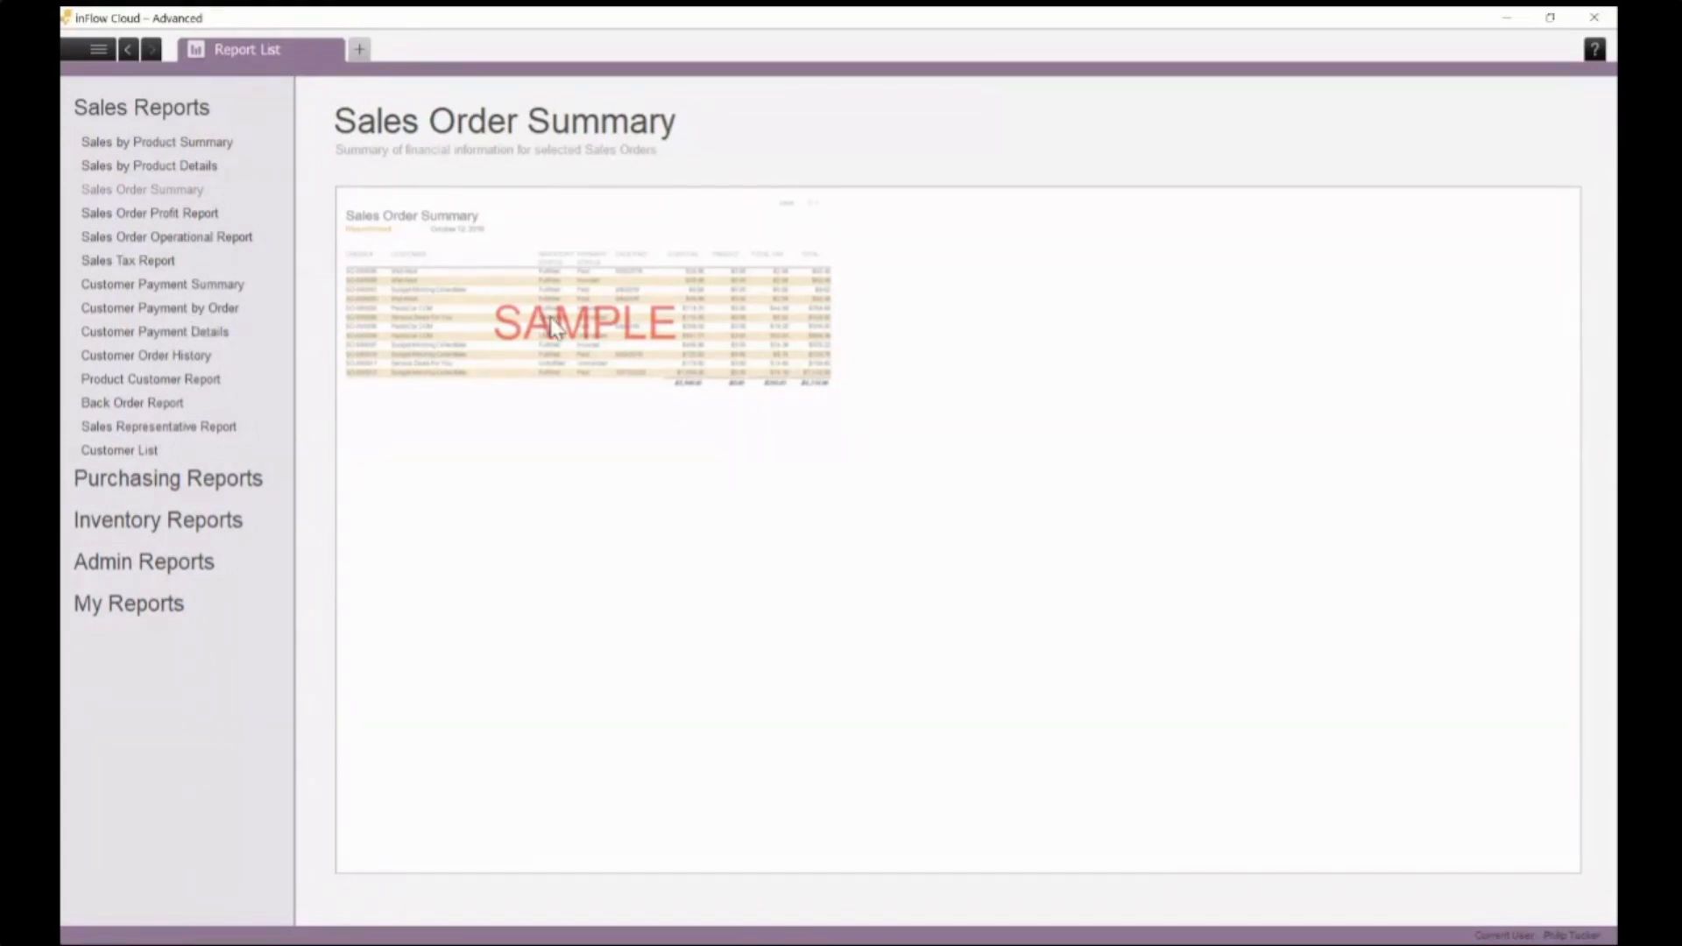
{"action": "left_click", "coordinate": [172, 325]}
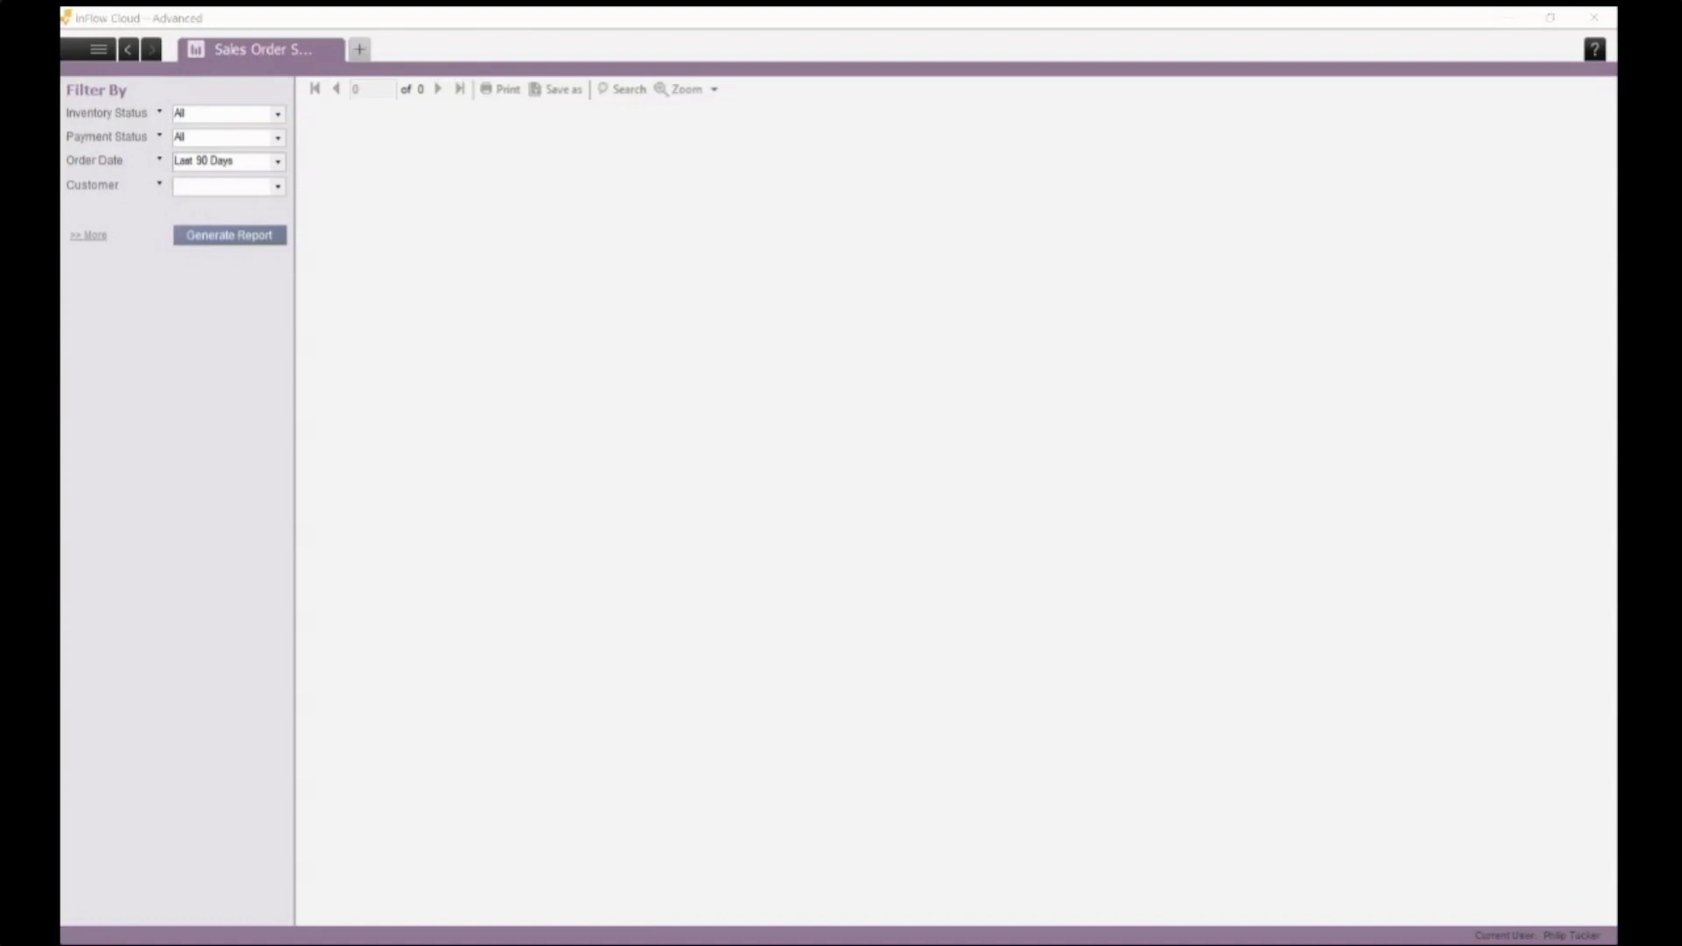
{"action": "left_click", "coordinate": [254, 232]}
Add an extra filter row below the Customer filter and remove it again.
{"action": "left_click", "coordinate": [93, 185]}
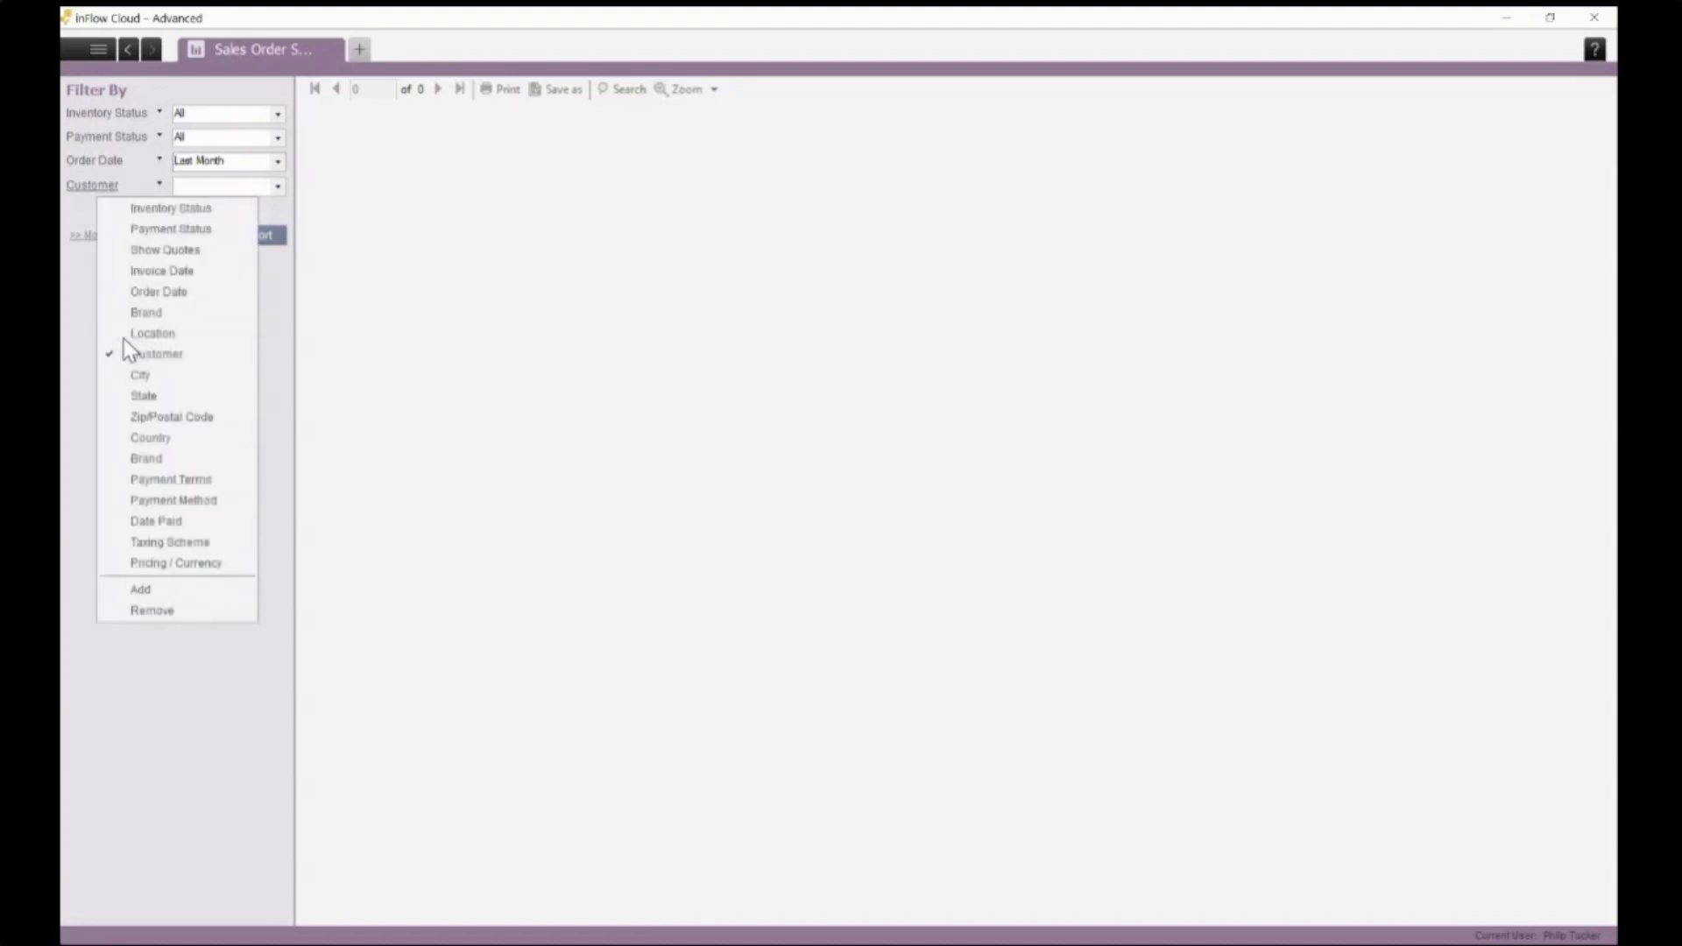
{"action": "key", "text": "Down"}
{"action": "key", "text": "Down"}
{"action": "key", "text": "Down"}
{"action": "key", "text": "Down"}
{"action": "key", "text": "Down"}
{"action": "key", "text": "Down"}
{"action": "key", "text": "Down"}
{"action": "key", "text": "Down"}
{"action": "key", "text": "Down"}
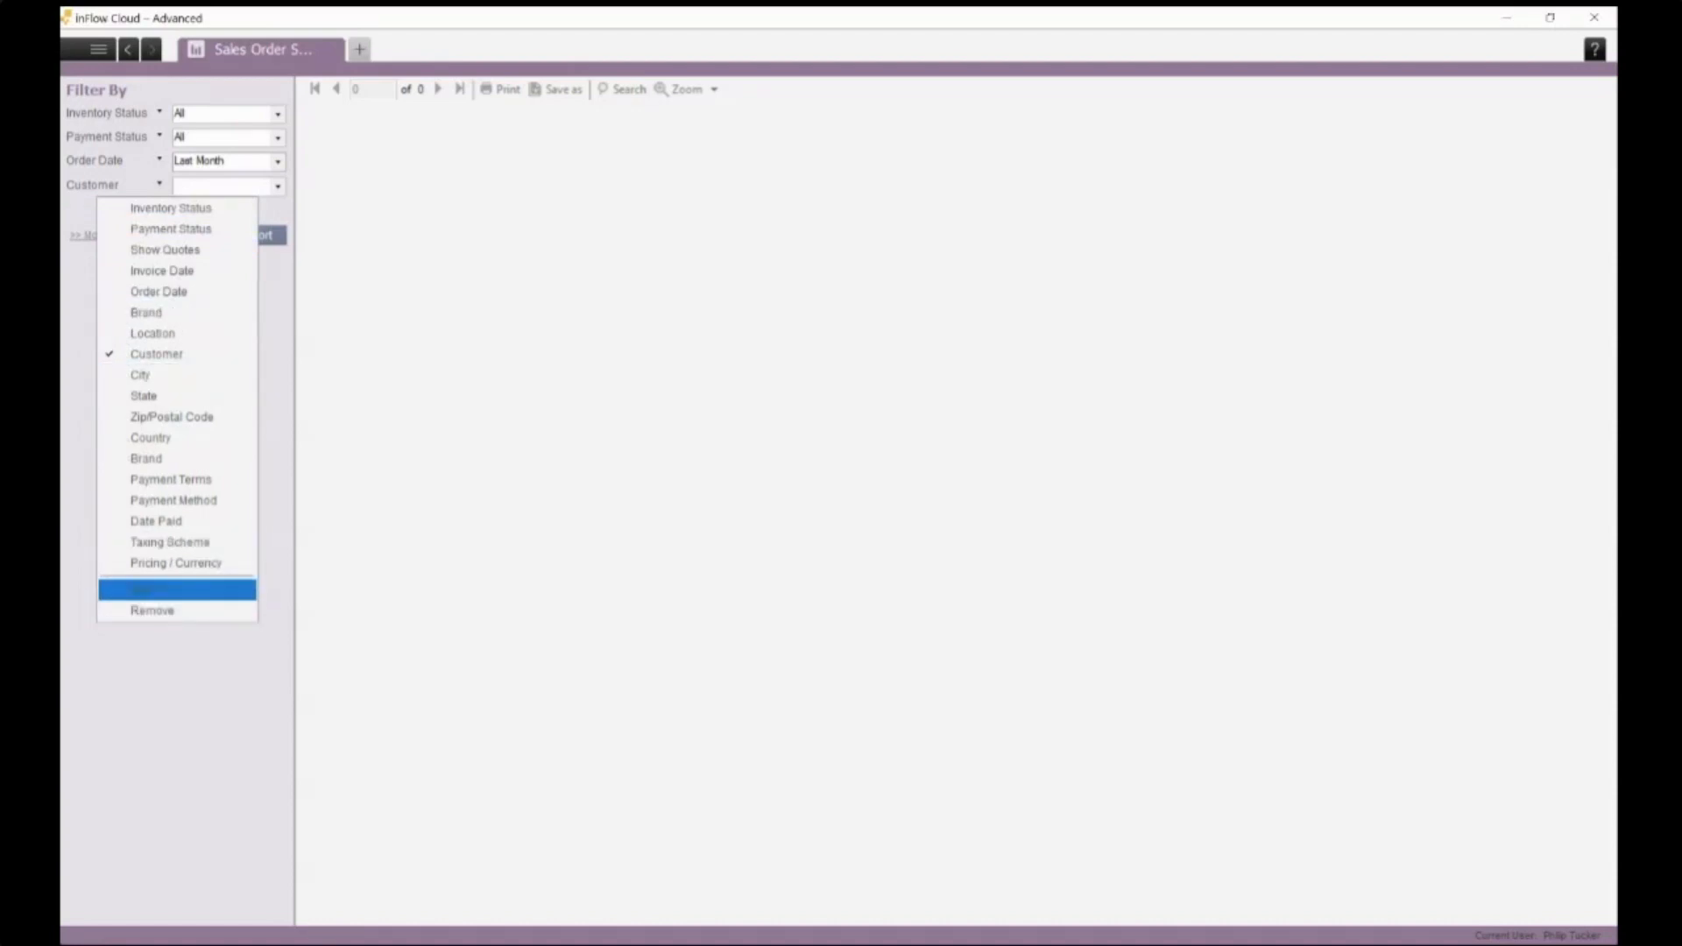
{"action": "left_click", "coordinate": [147, 590]}
{"action": "left_click", "coordinate": [105, 211]}
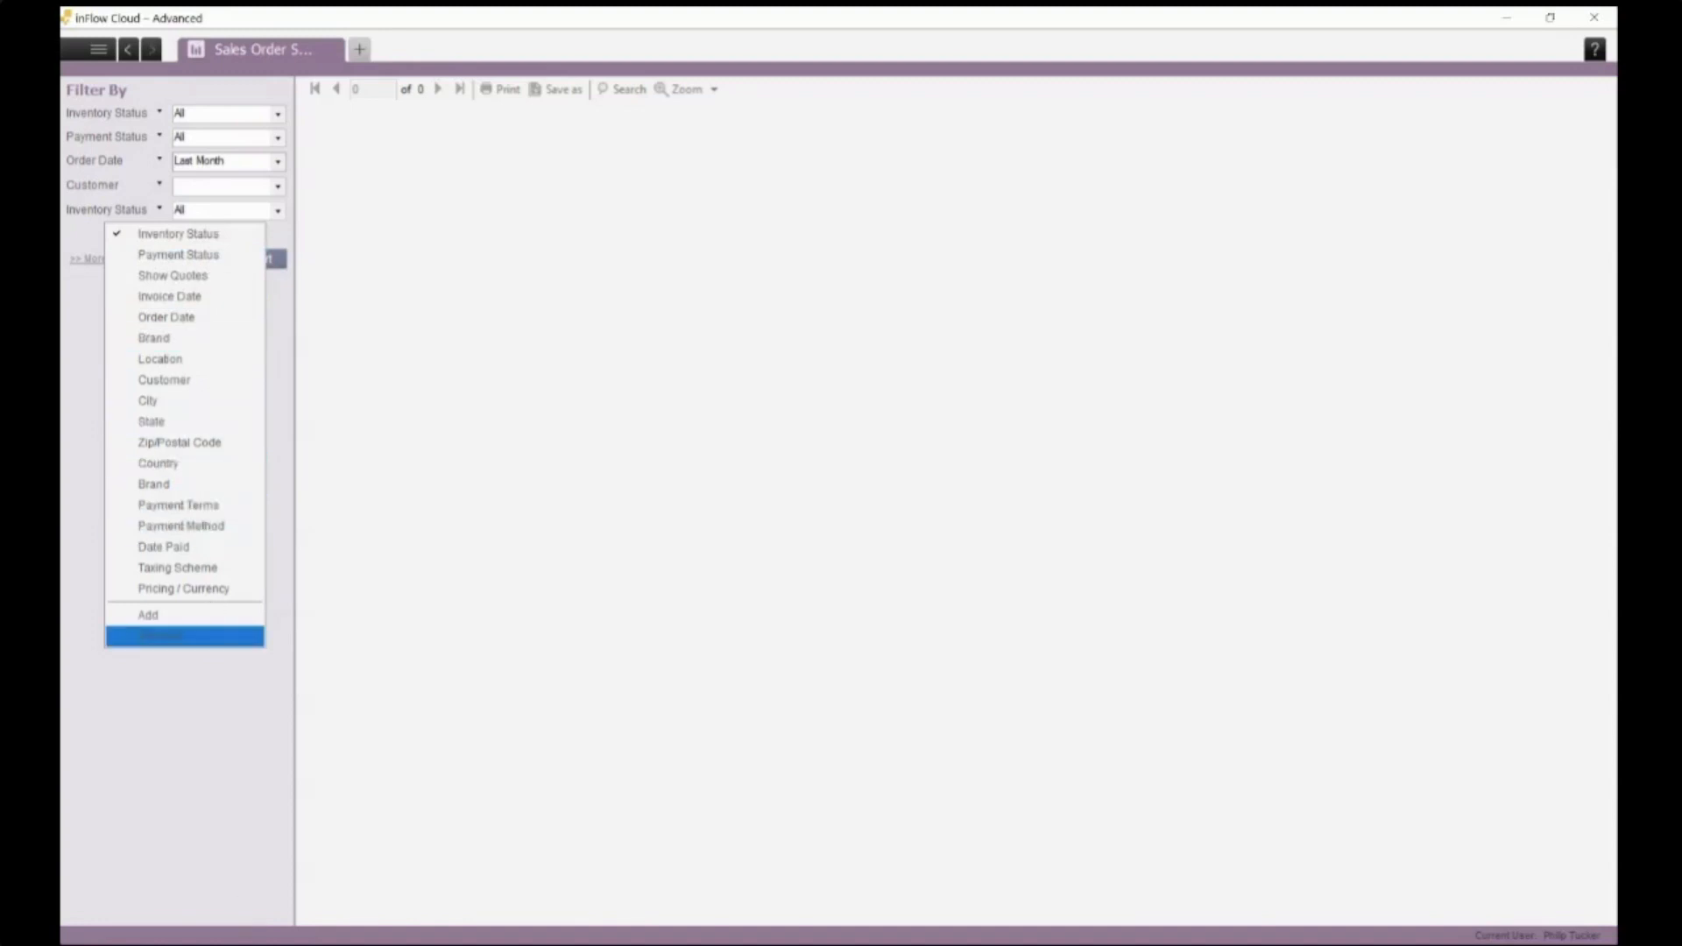
{"action": "left_click", "coordinate": [189, 636]}
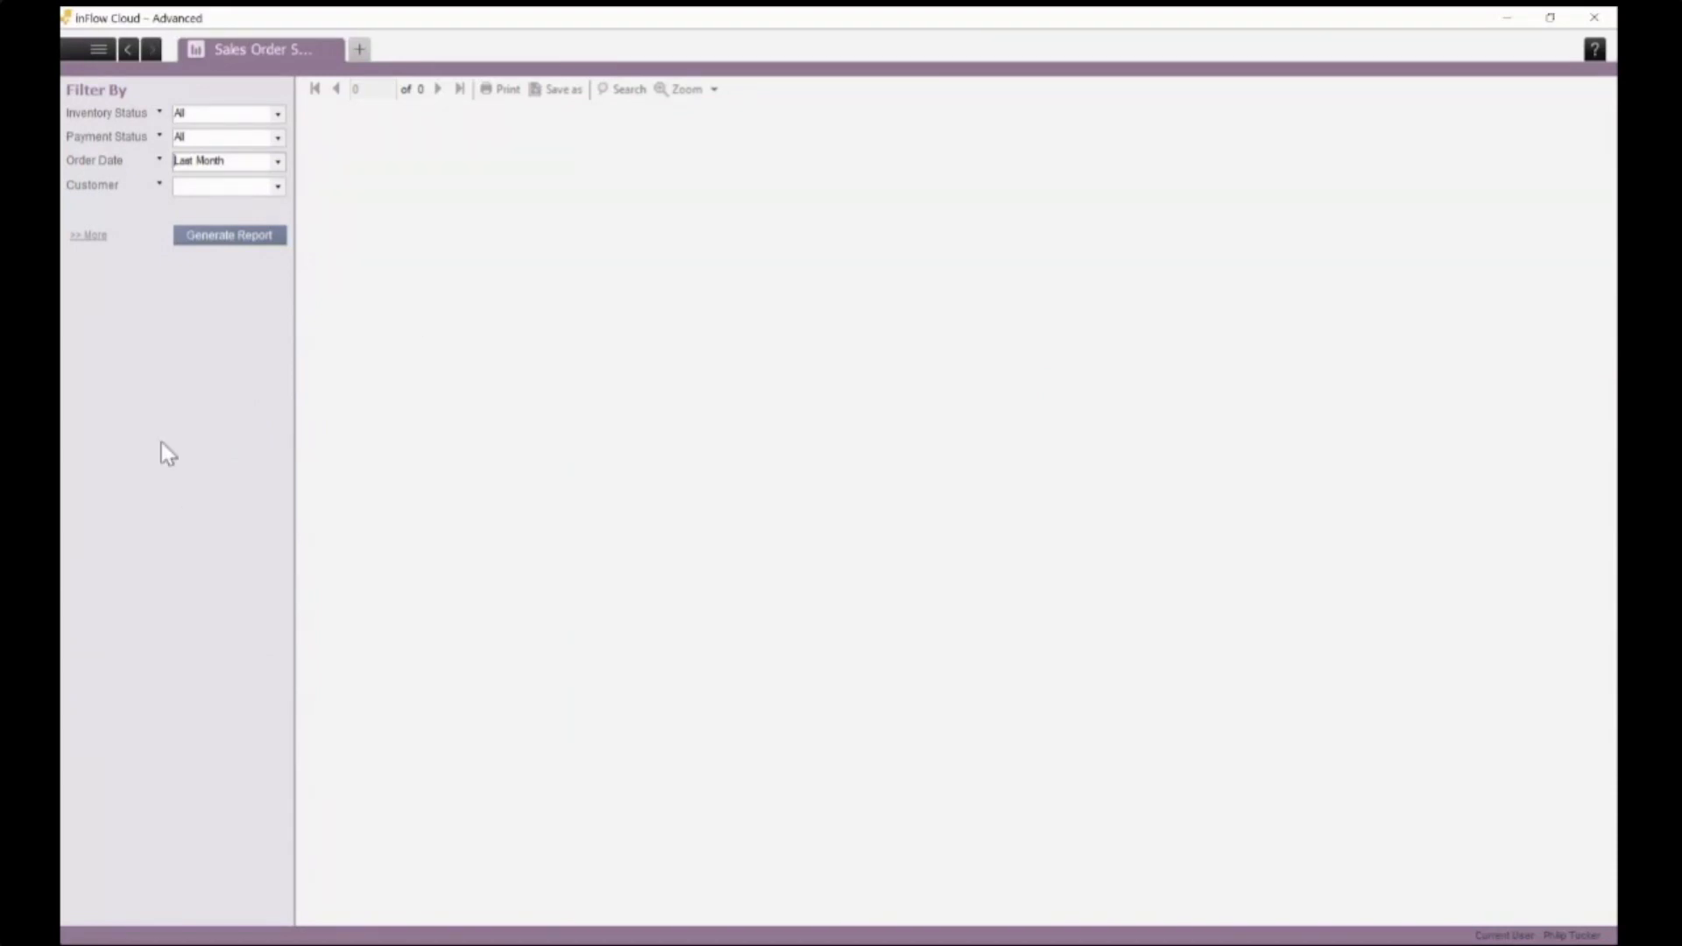
Expand the display options, review the available columns, and generate the Sales Order Summary report.
{"action": "left_click", "coordinate": [89, 235]}
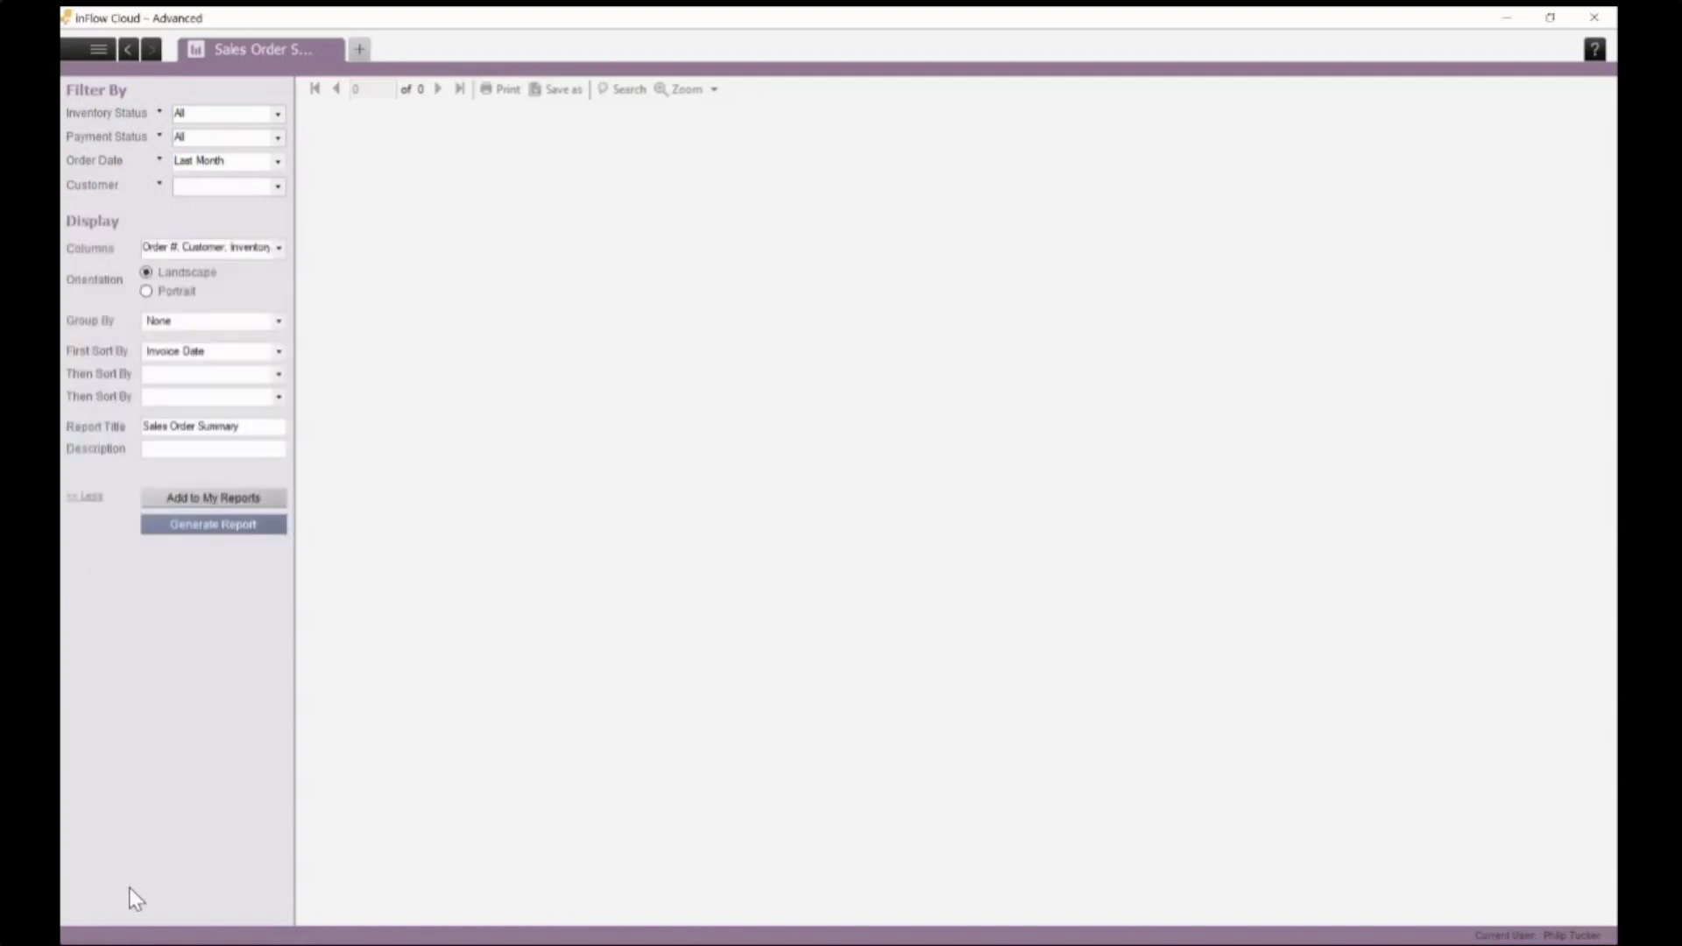
{"action": "left_click", "coordinate": [88, 496]}
{"action": "left_click", "coordinate": [87, 235]}
{"action": "left_click", "coordinate": [278, 249]}
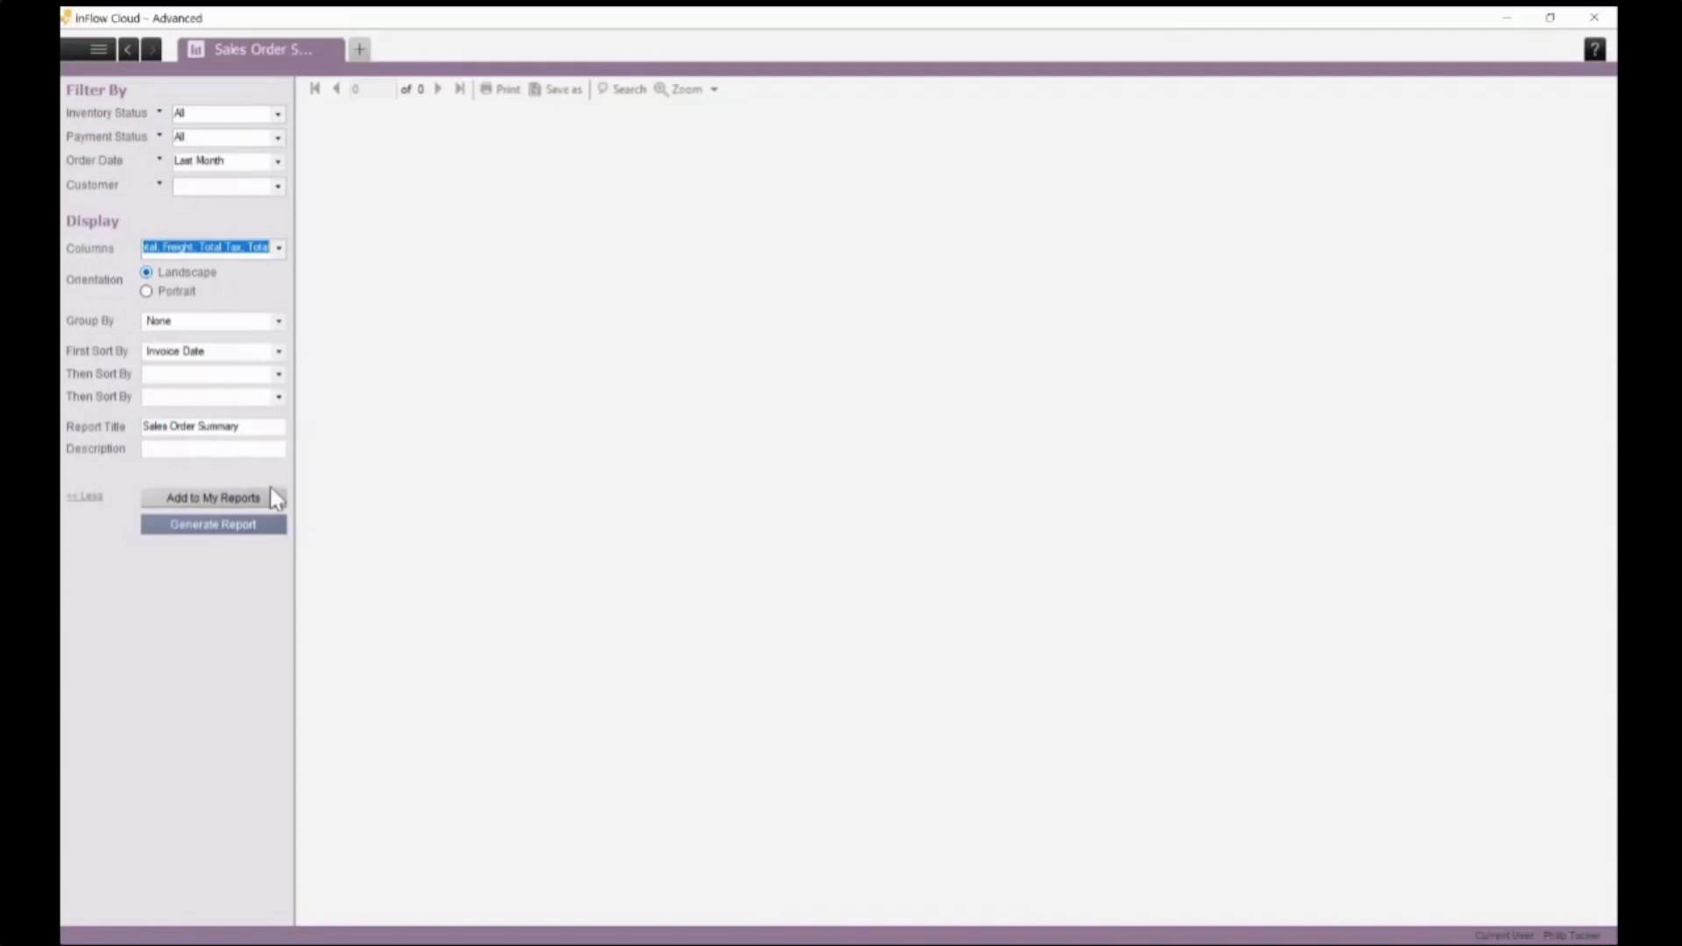
{"action": "left_click", "coordinate": [310, 909]}
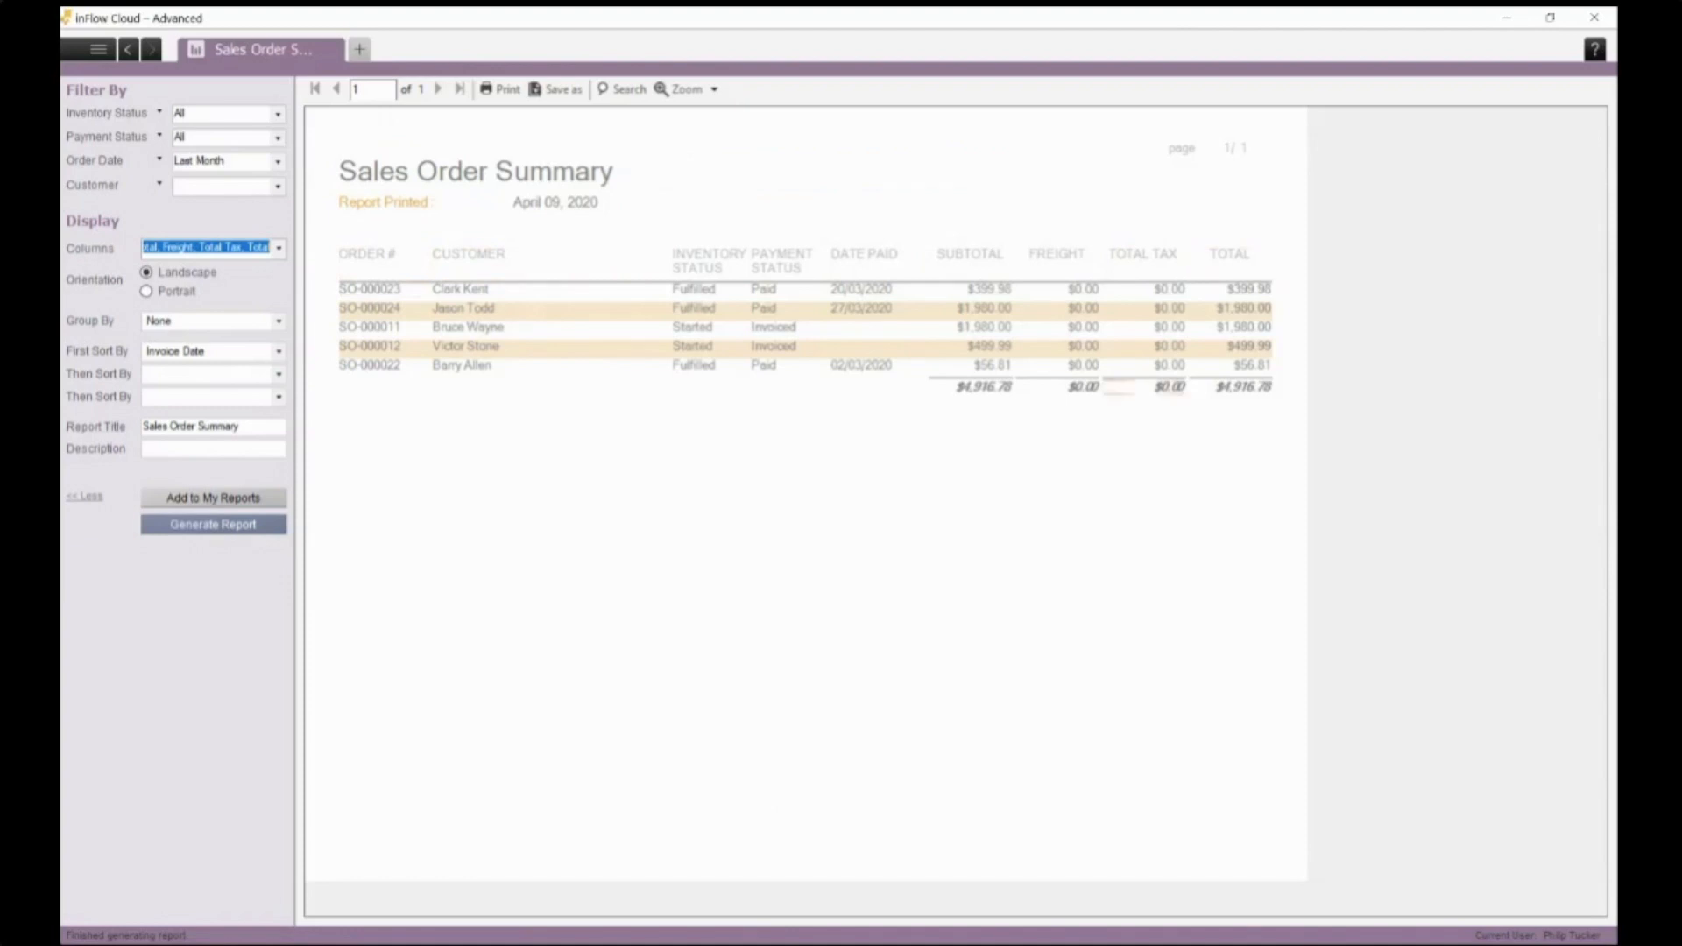
Group the Sales Order Summary by Payment Status and regenerate the report.
{"action": "left_click", "coordinate": [1227, 420]}
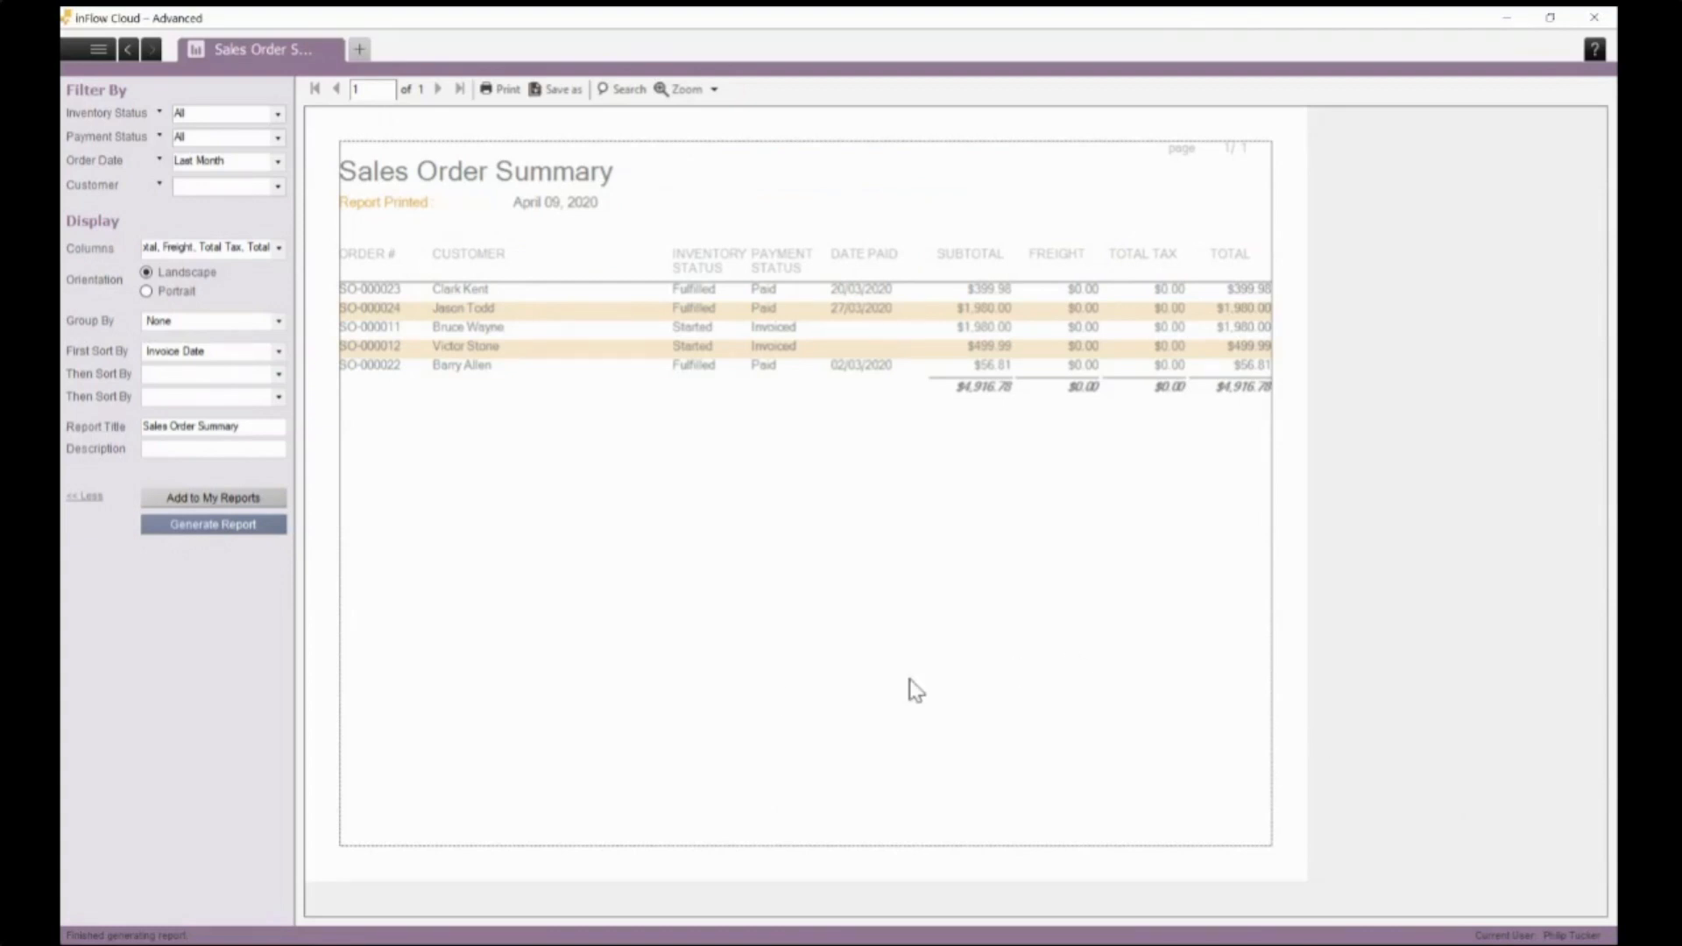
{"action": "left_click", "coordinate": [453, 558]}
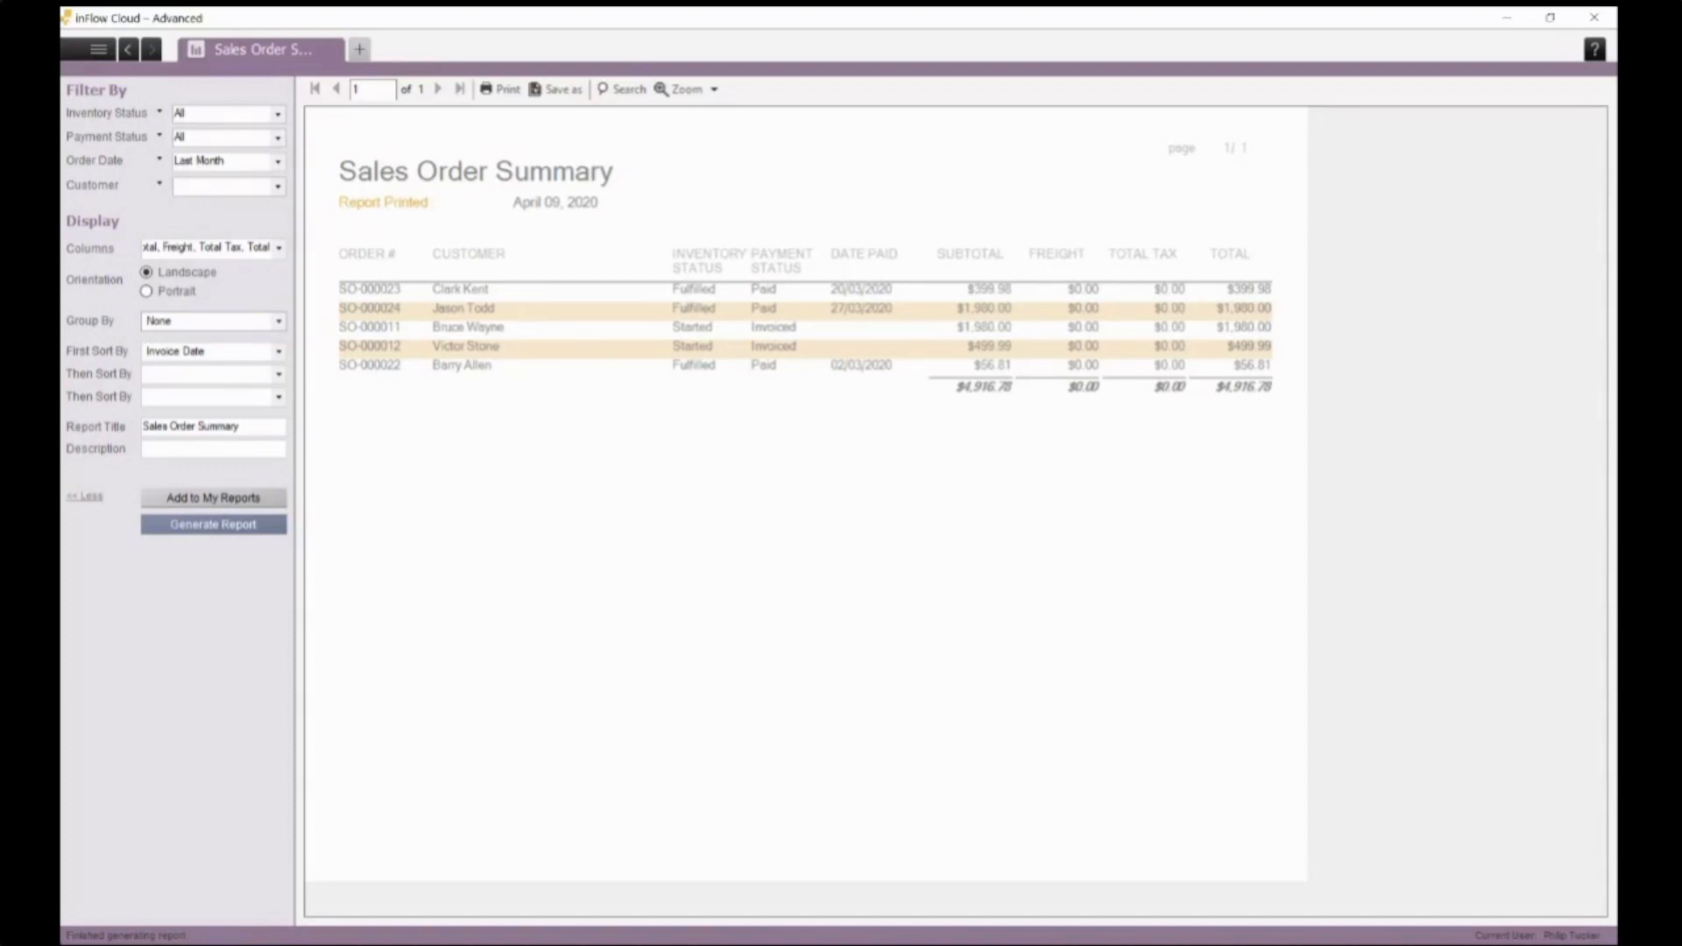
{"action": "left_click", "coordinate": [221, 395]}
{"action": "left_click", "coordinate": [210, 525]}
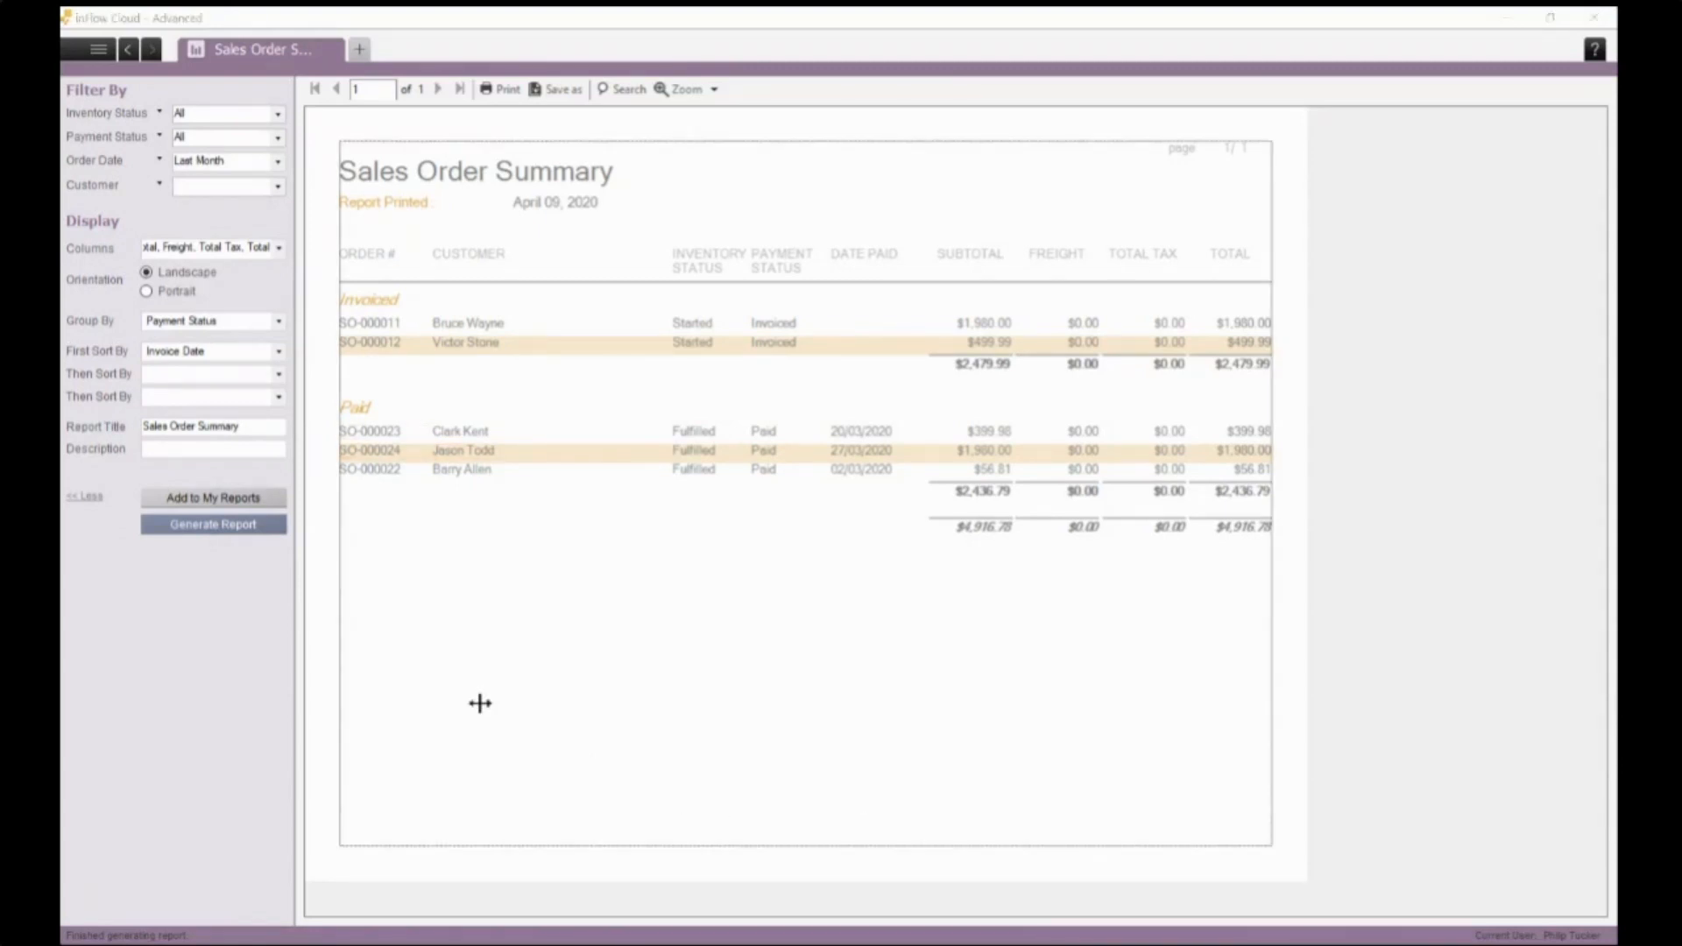
{"action": "left_click", "coordinate": [444, 613]}
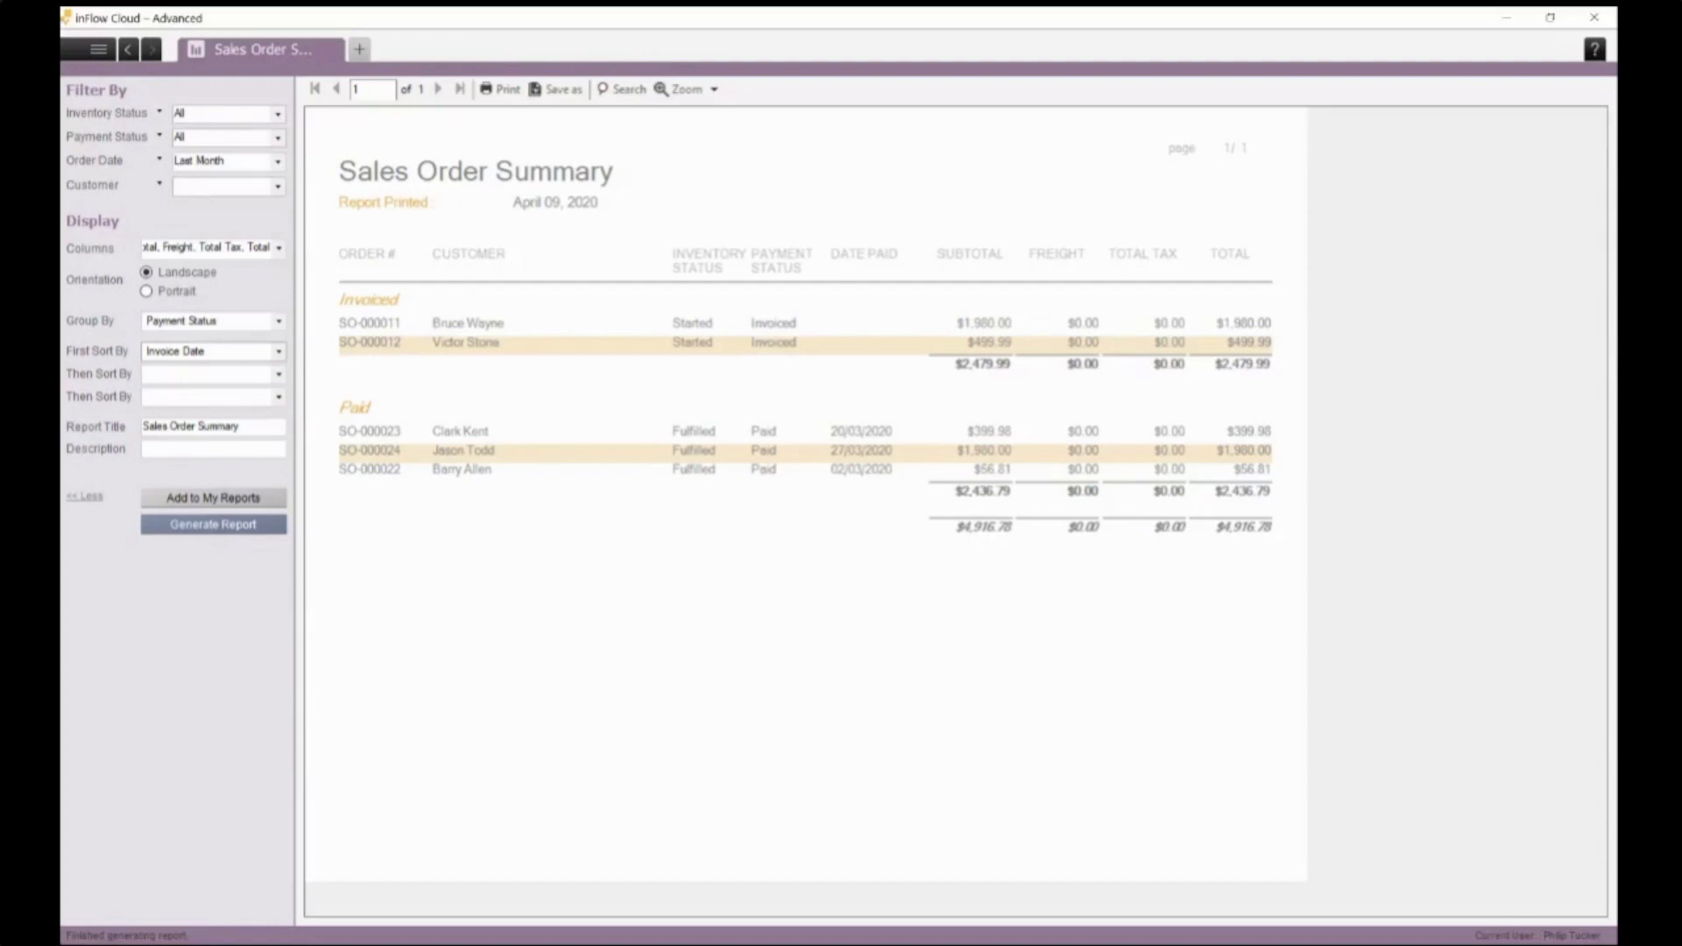
{"action": "left_click", "coordinate": [1304, 556]}
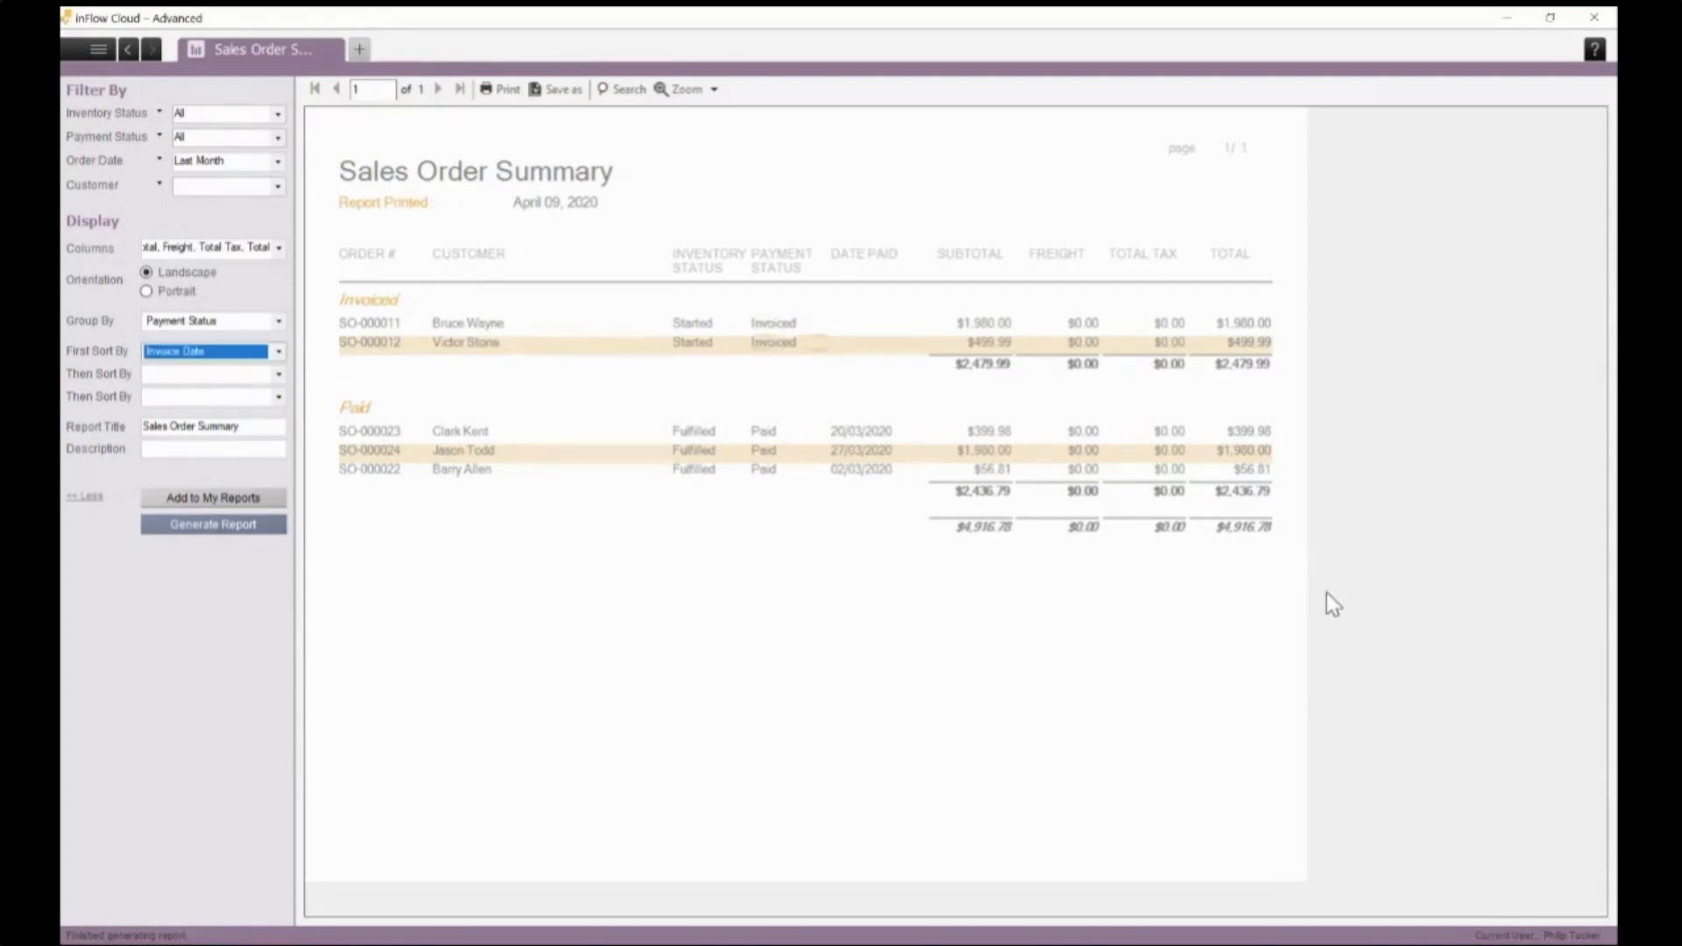
{"action": "left_click", "coordinate": [455, 613]}
Open the Sales Order Profit Report from the report list and set its Inventory Status filter to All.
{"action": "left_click", "coordinate": [128, 50]}
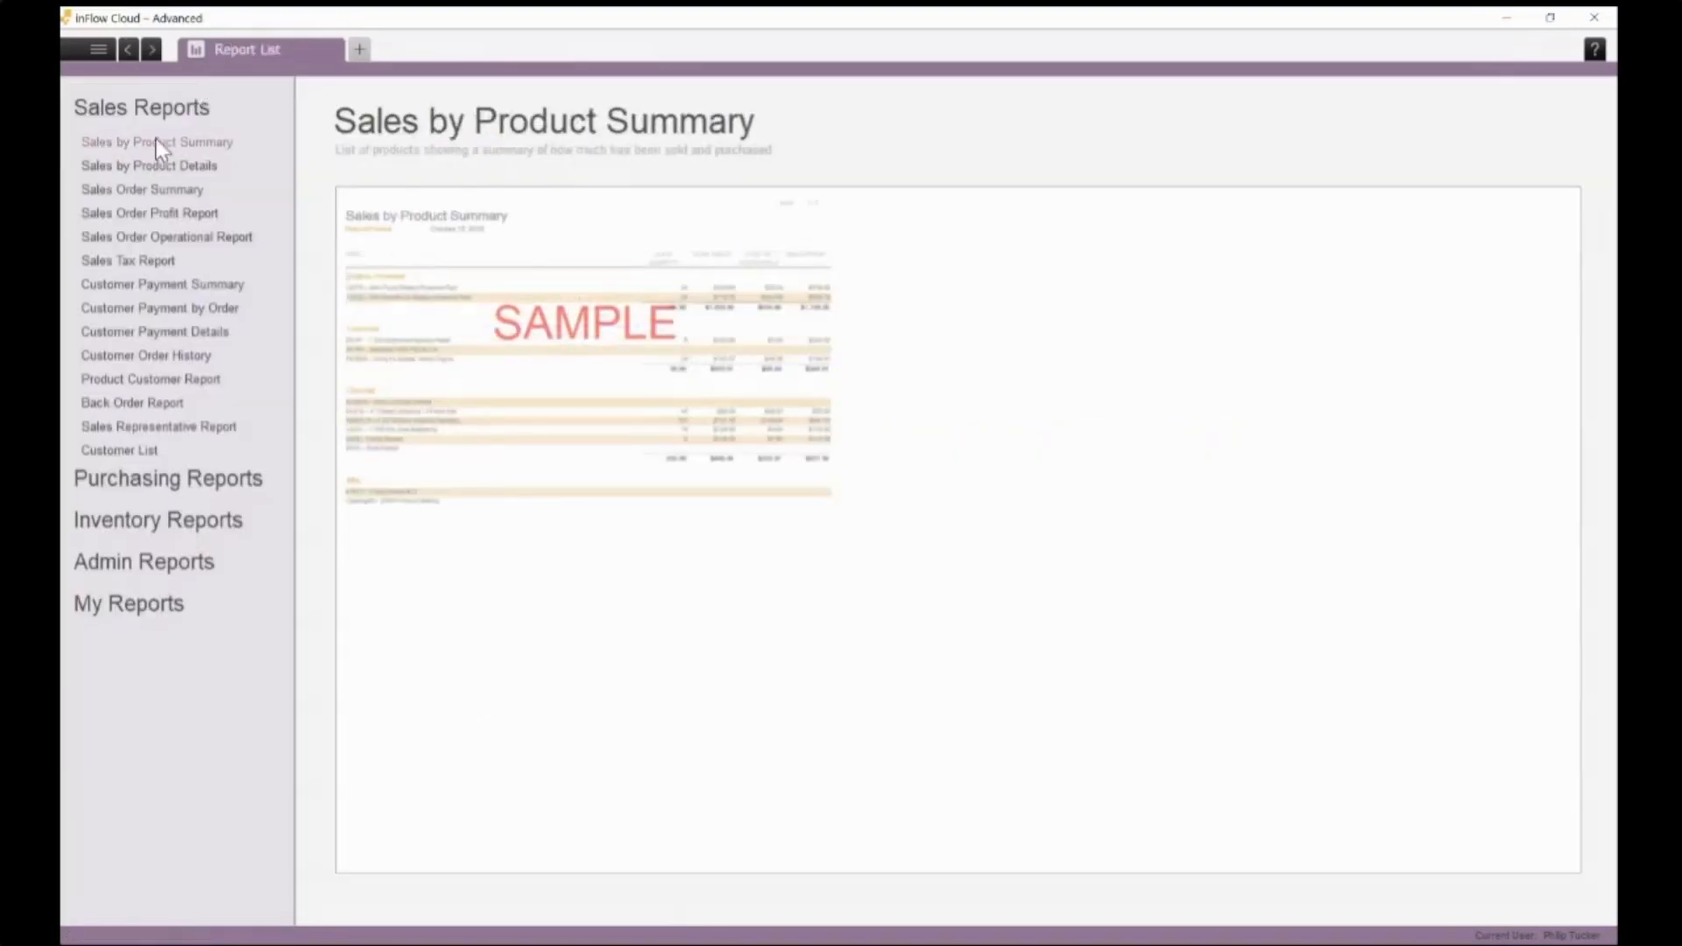
{"action": "left_click", "coordinate": [180, 213]}
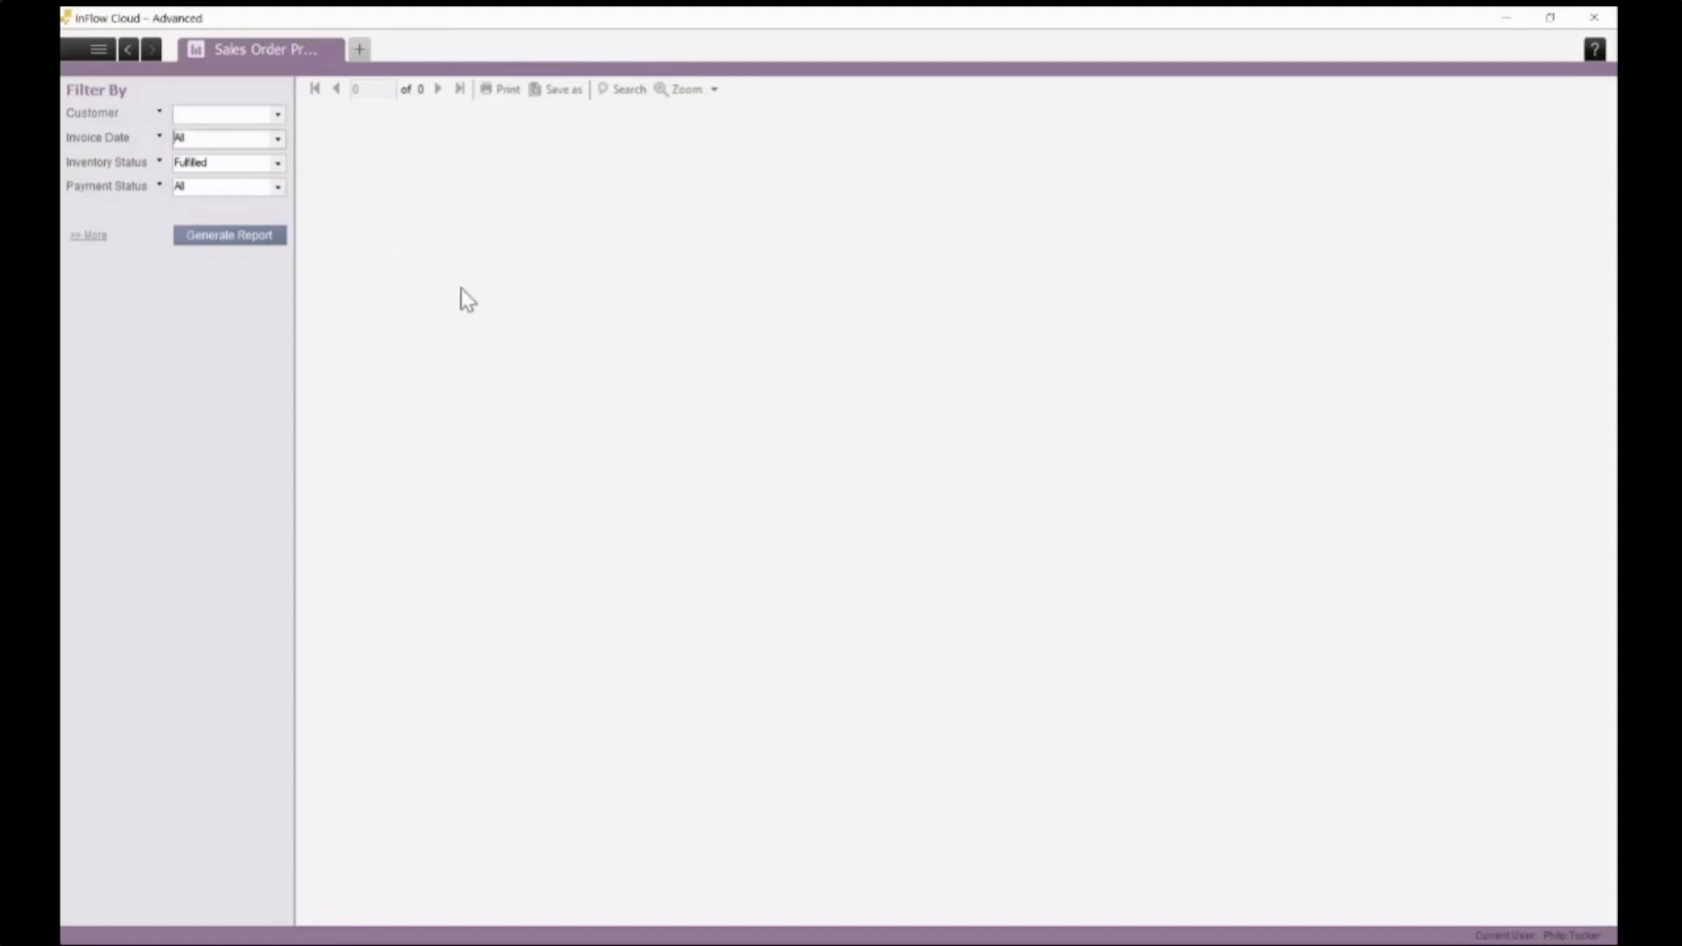
{"action": "key", "text": "Tab"}
{"action": "left_click", "coordinate": [219, 179]}
{"action": "left_click", "coordinate": [106, 186]}
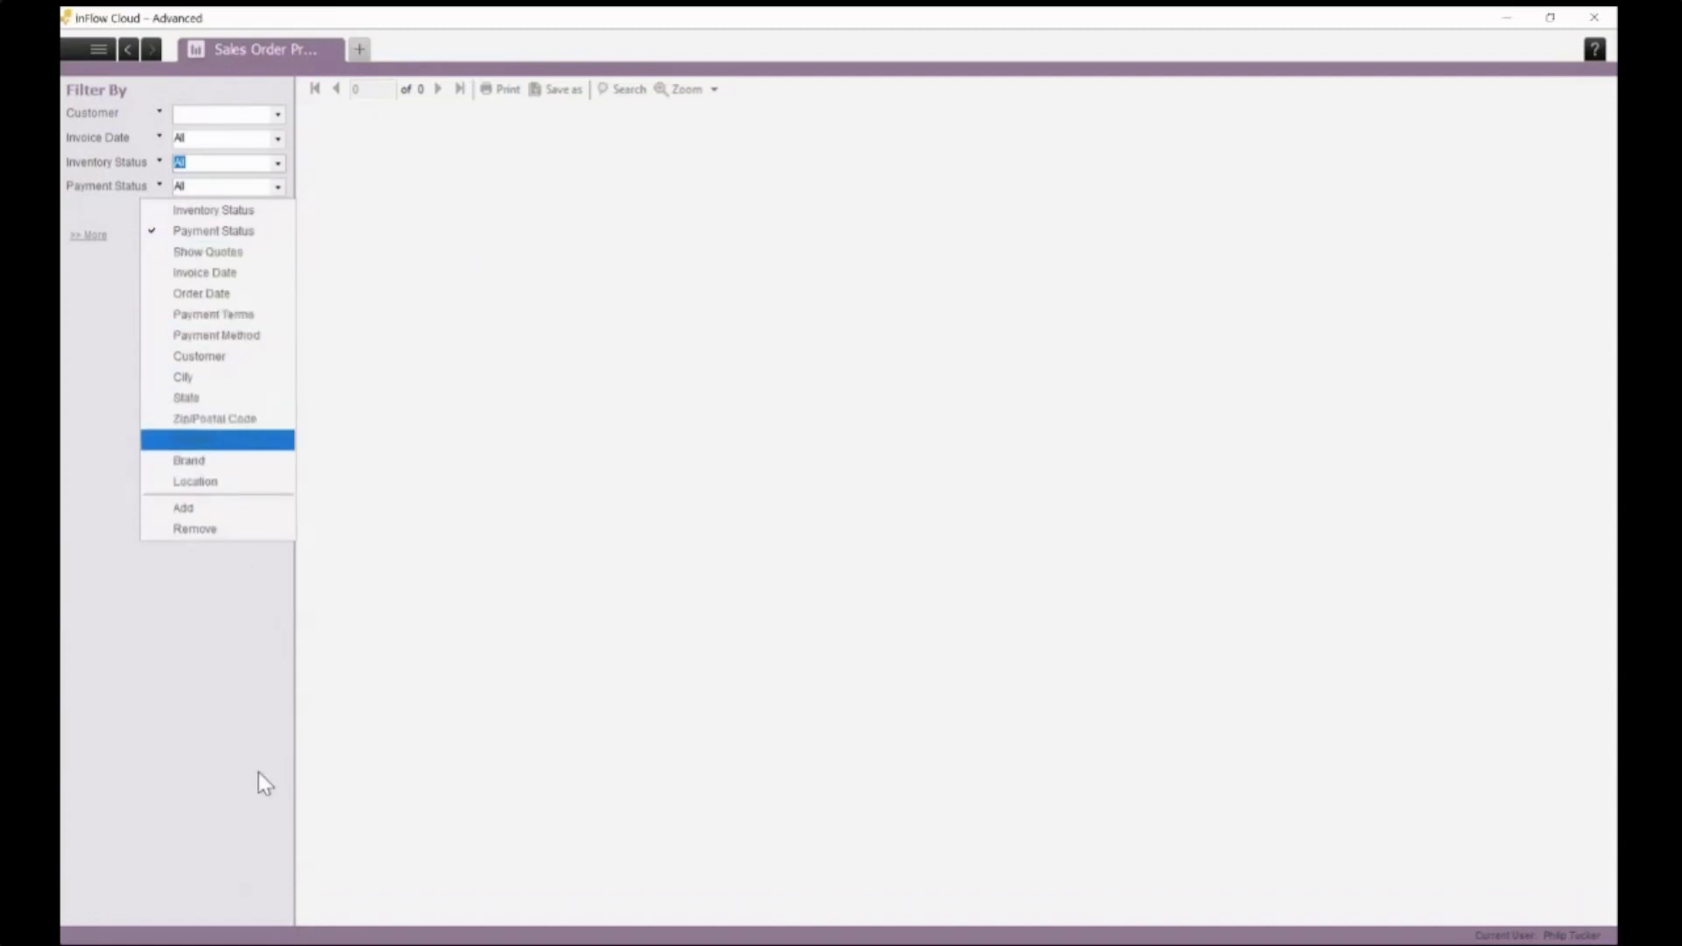
{"action": "left_click", "coordinate": [133, 565]}
Expand the display options, generate the Sales Order Profit Report, and review its sales amounts, gross profits and totals.
{"action": "left_click", "coordinate": [88, 235]}
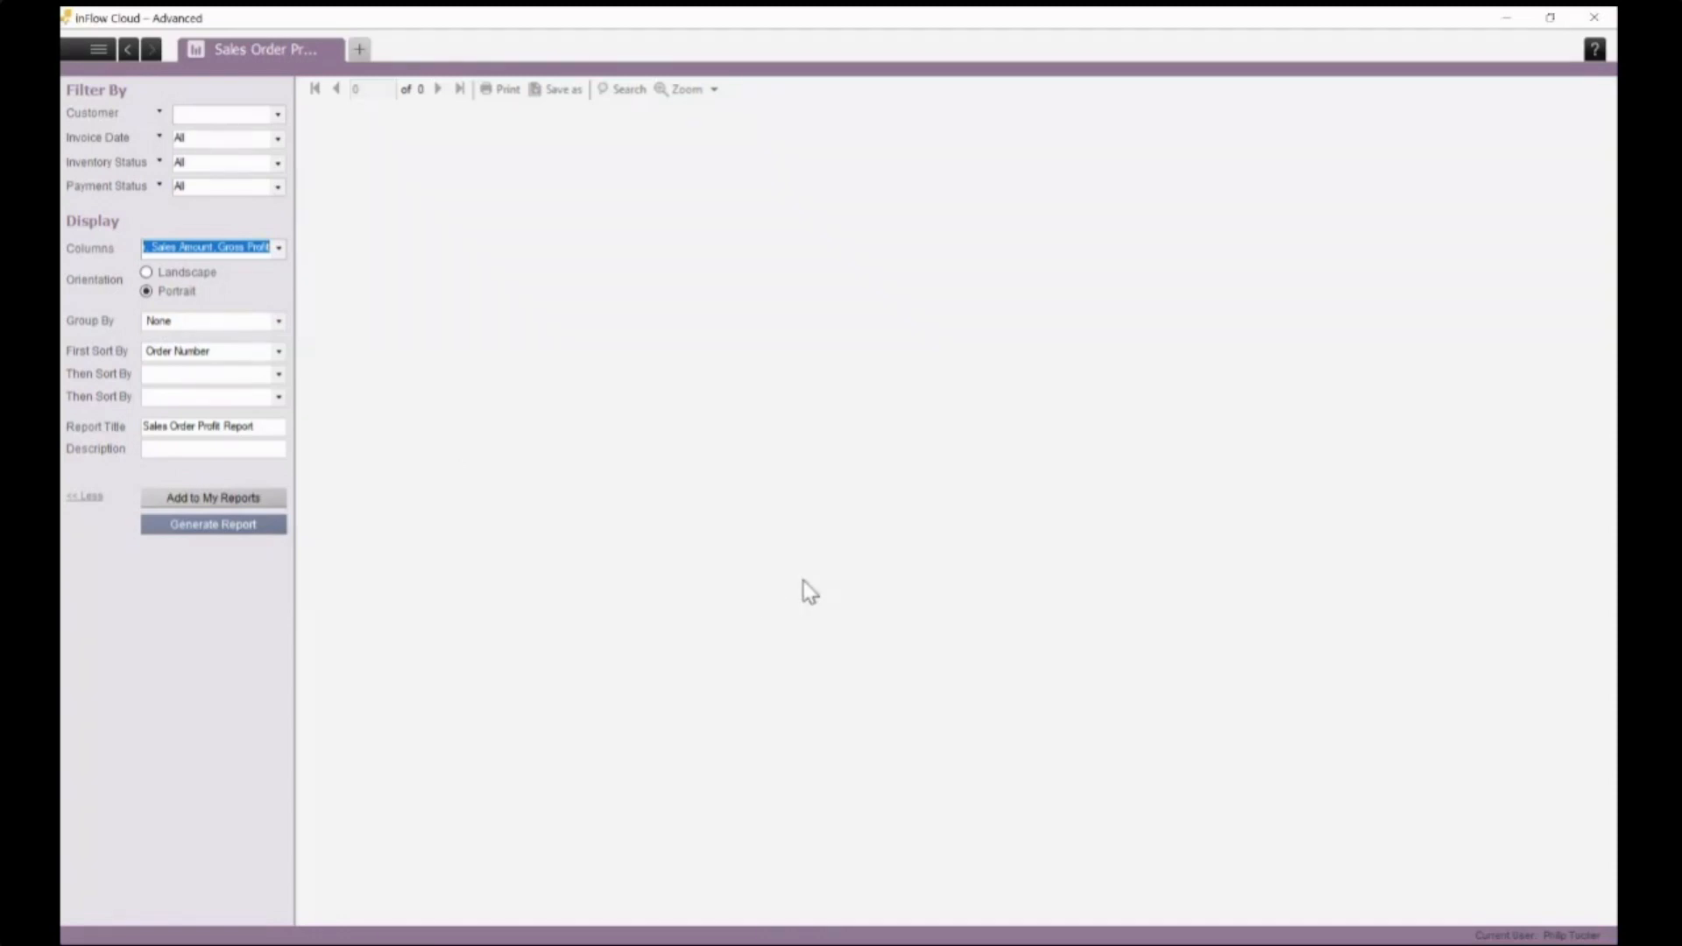
{"action": "left_click", "coordinate": [296, 926]}
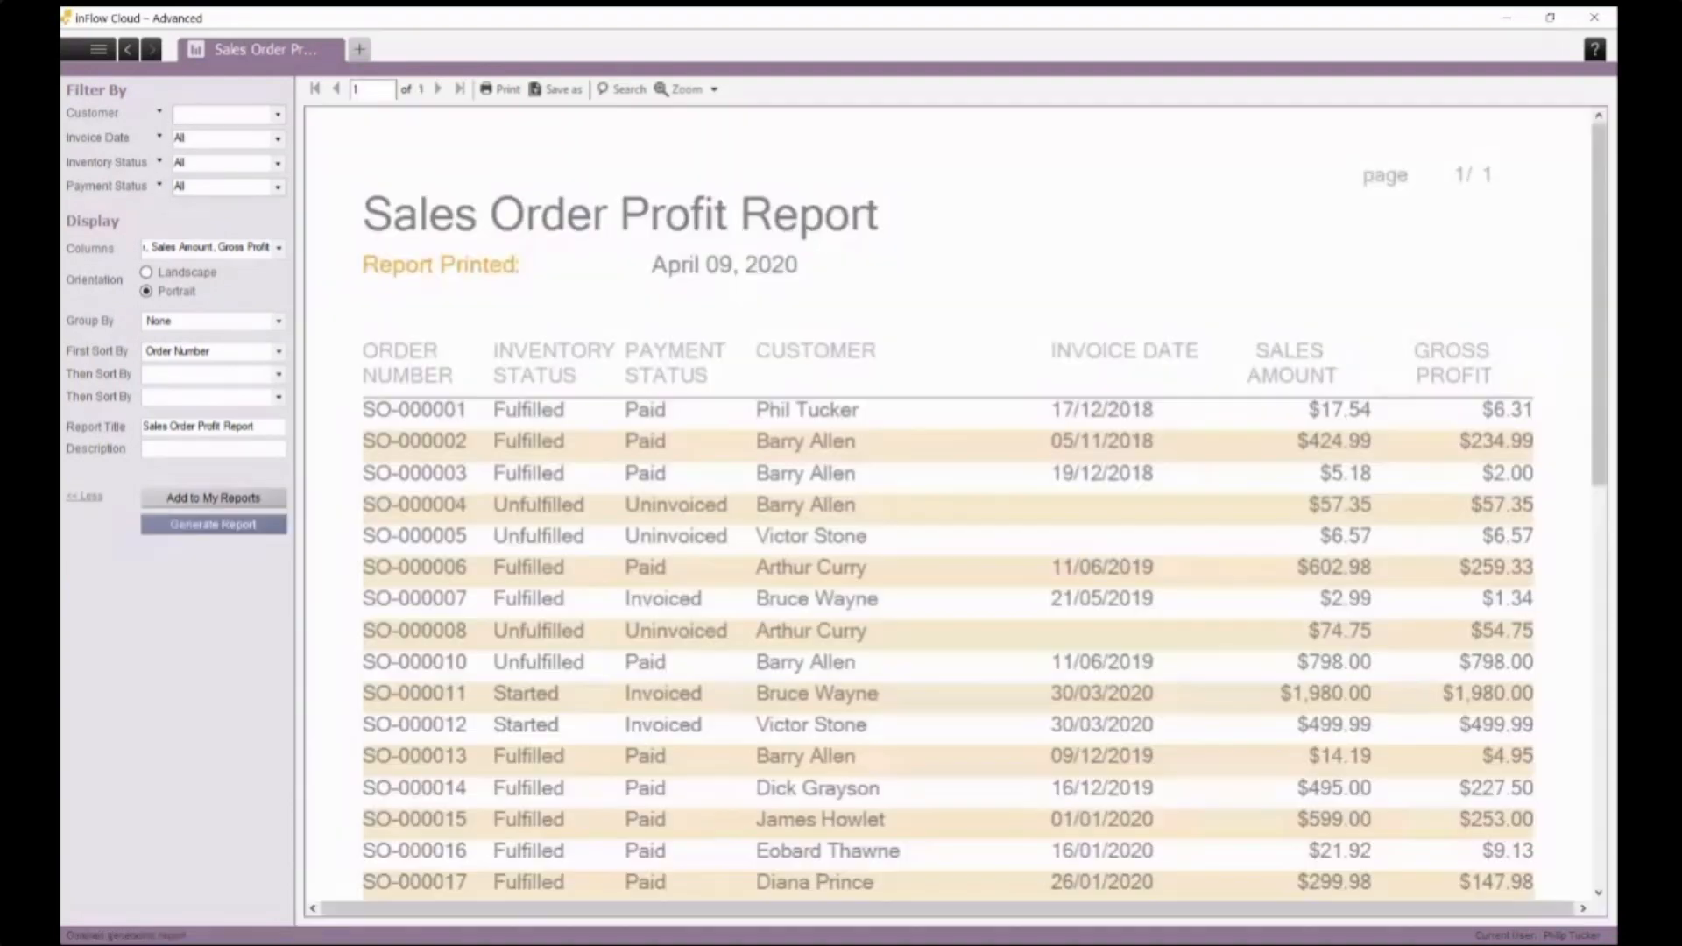
{"action": "scroll", "coordinate": [964, 526], "scroll_direction": "down", "scroll_amount": 2}
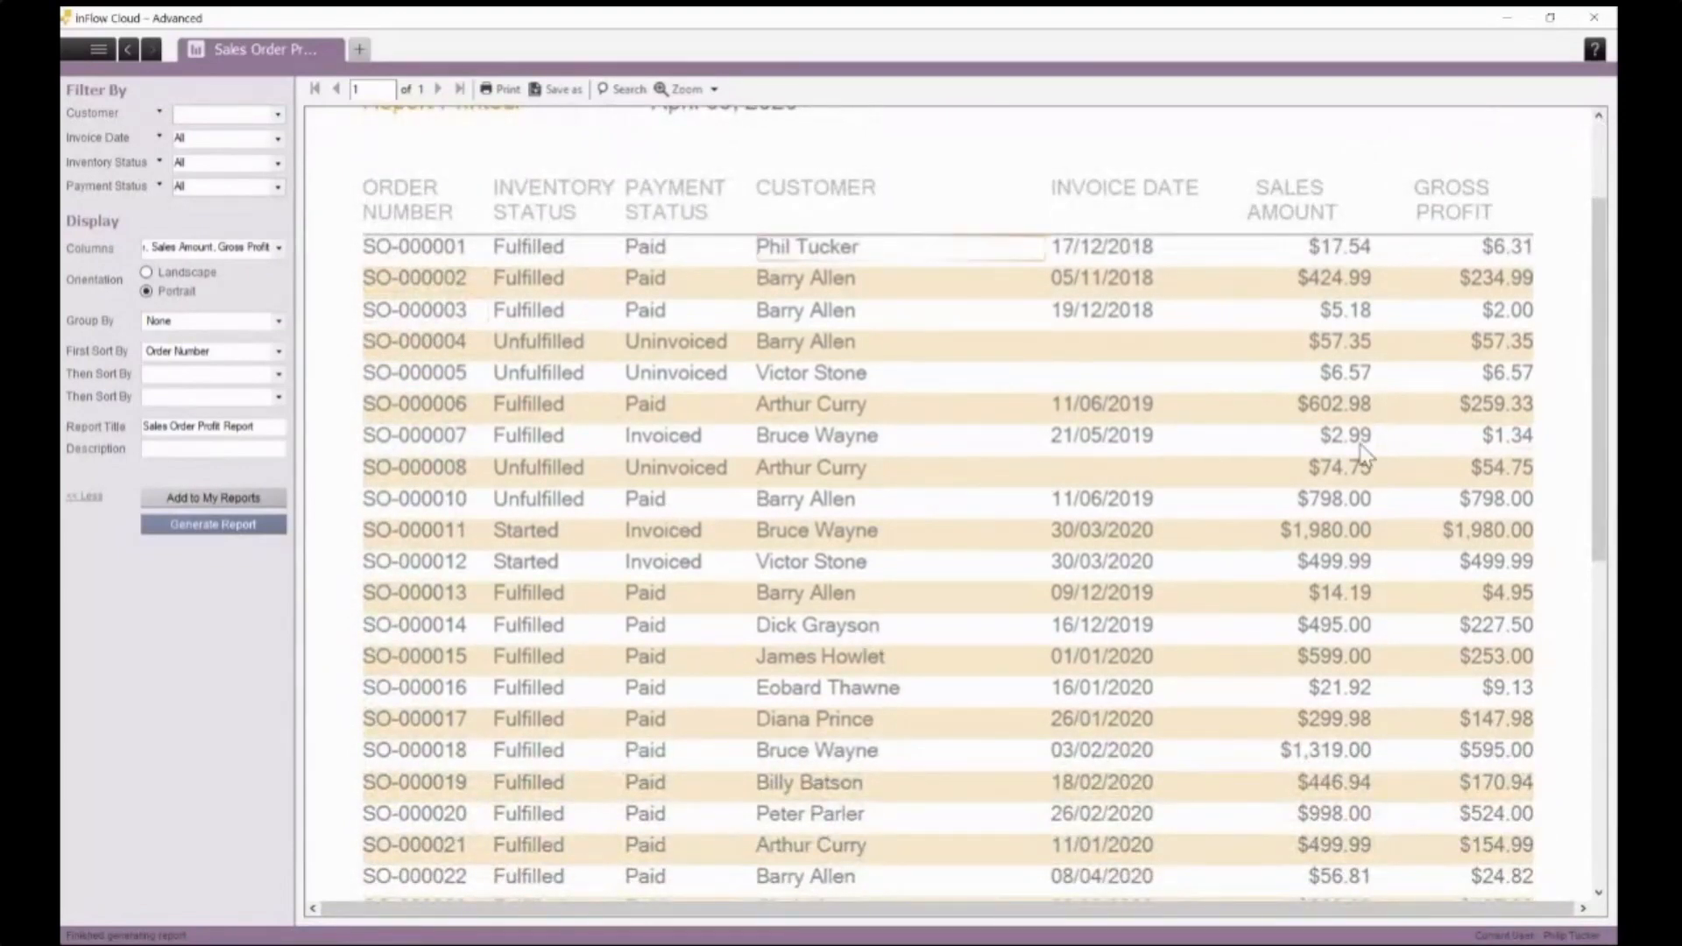
{"action": "scroll", "coordinate": [1245, 280], "scroll_direction": "up", "scroll_amount": 2}
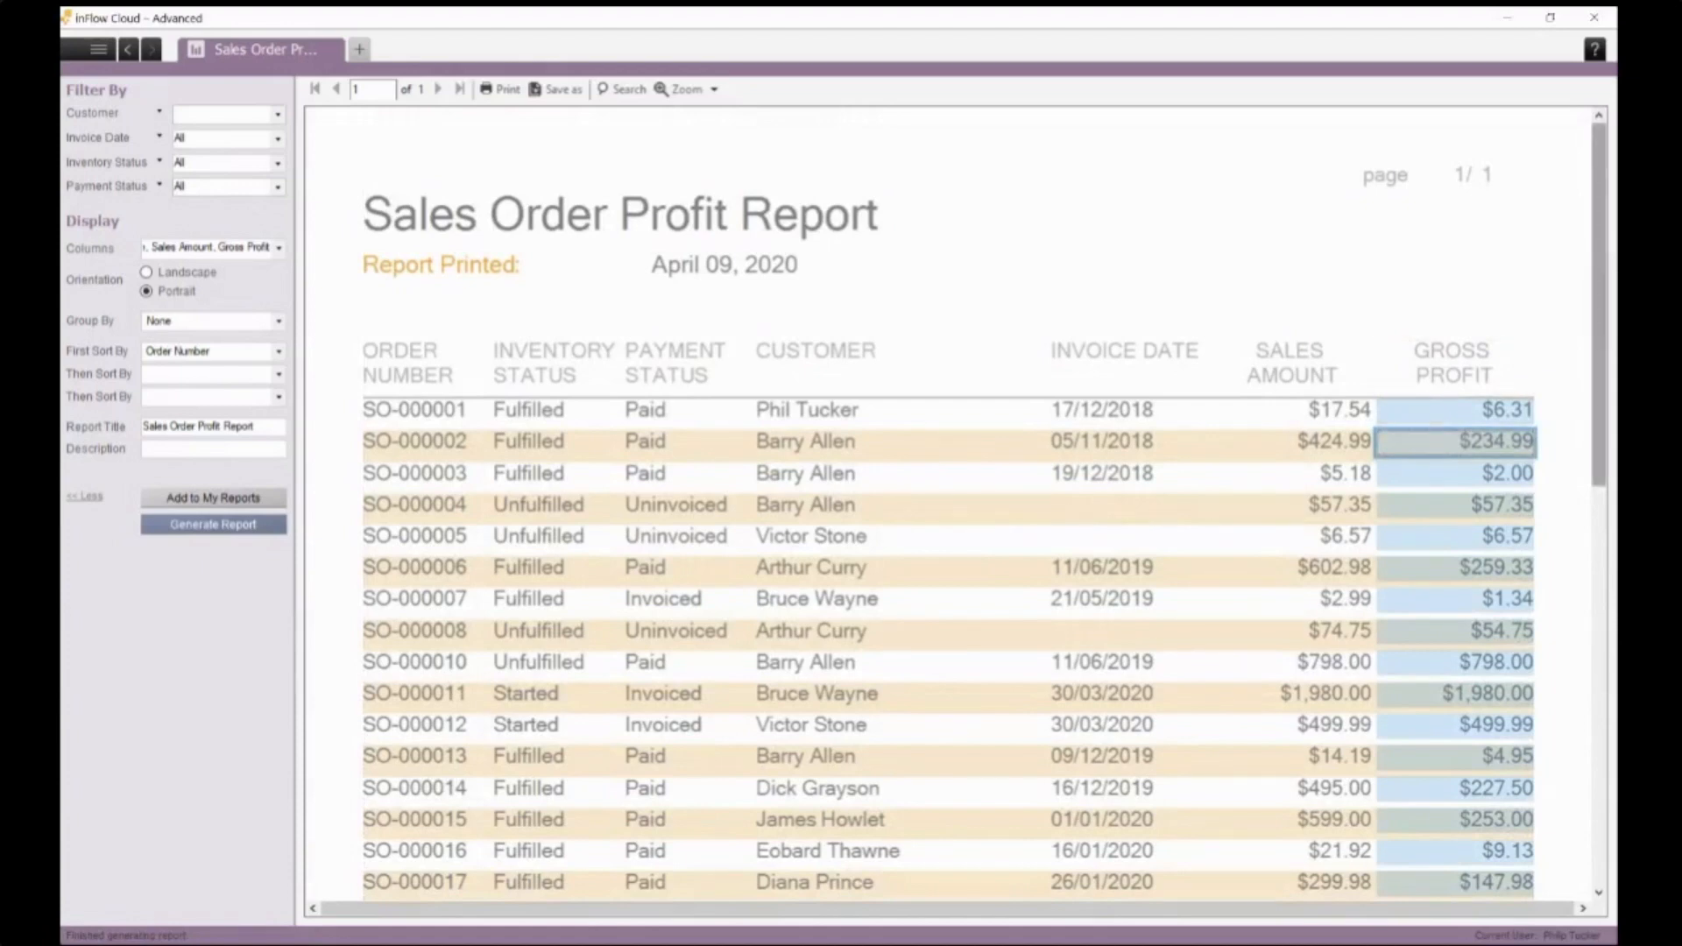
{"action": "scroll", "coordinate": [982, 508], "scroll_direction": "down", "scroll_amount": 10}
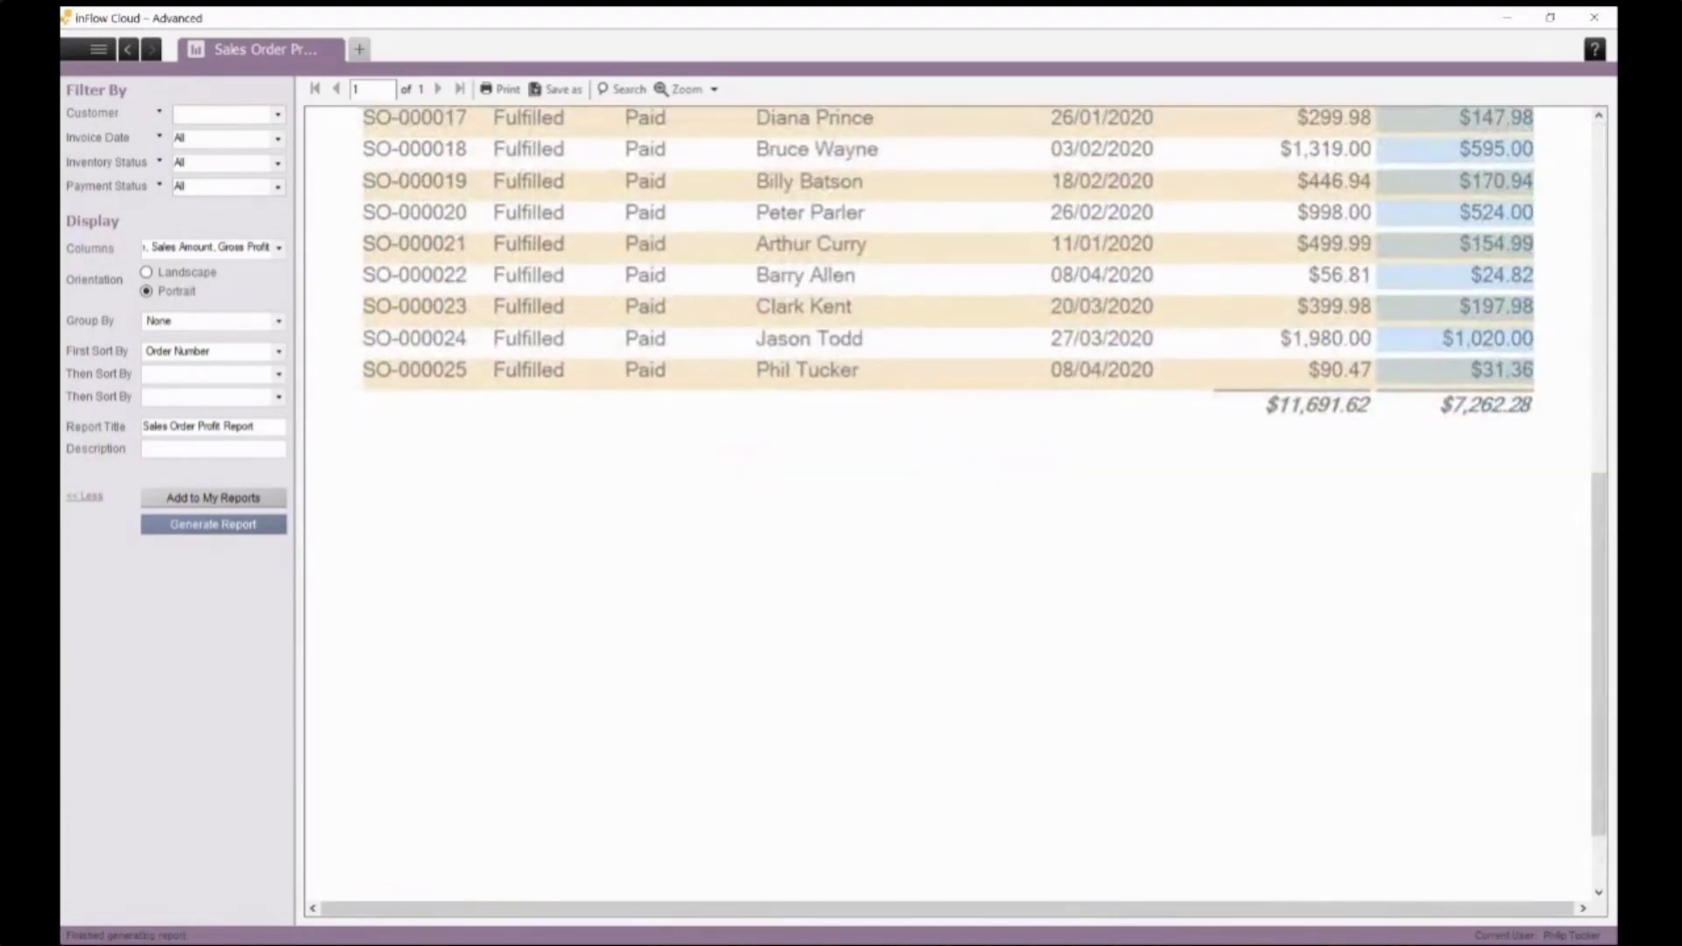
{"action": "scroll", "coordinate": [982, 508], "scroll_direction": "up", "scroll_amount": 10}
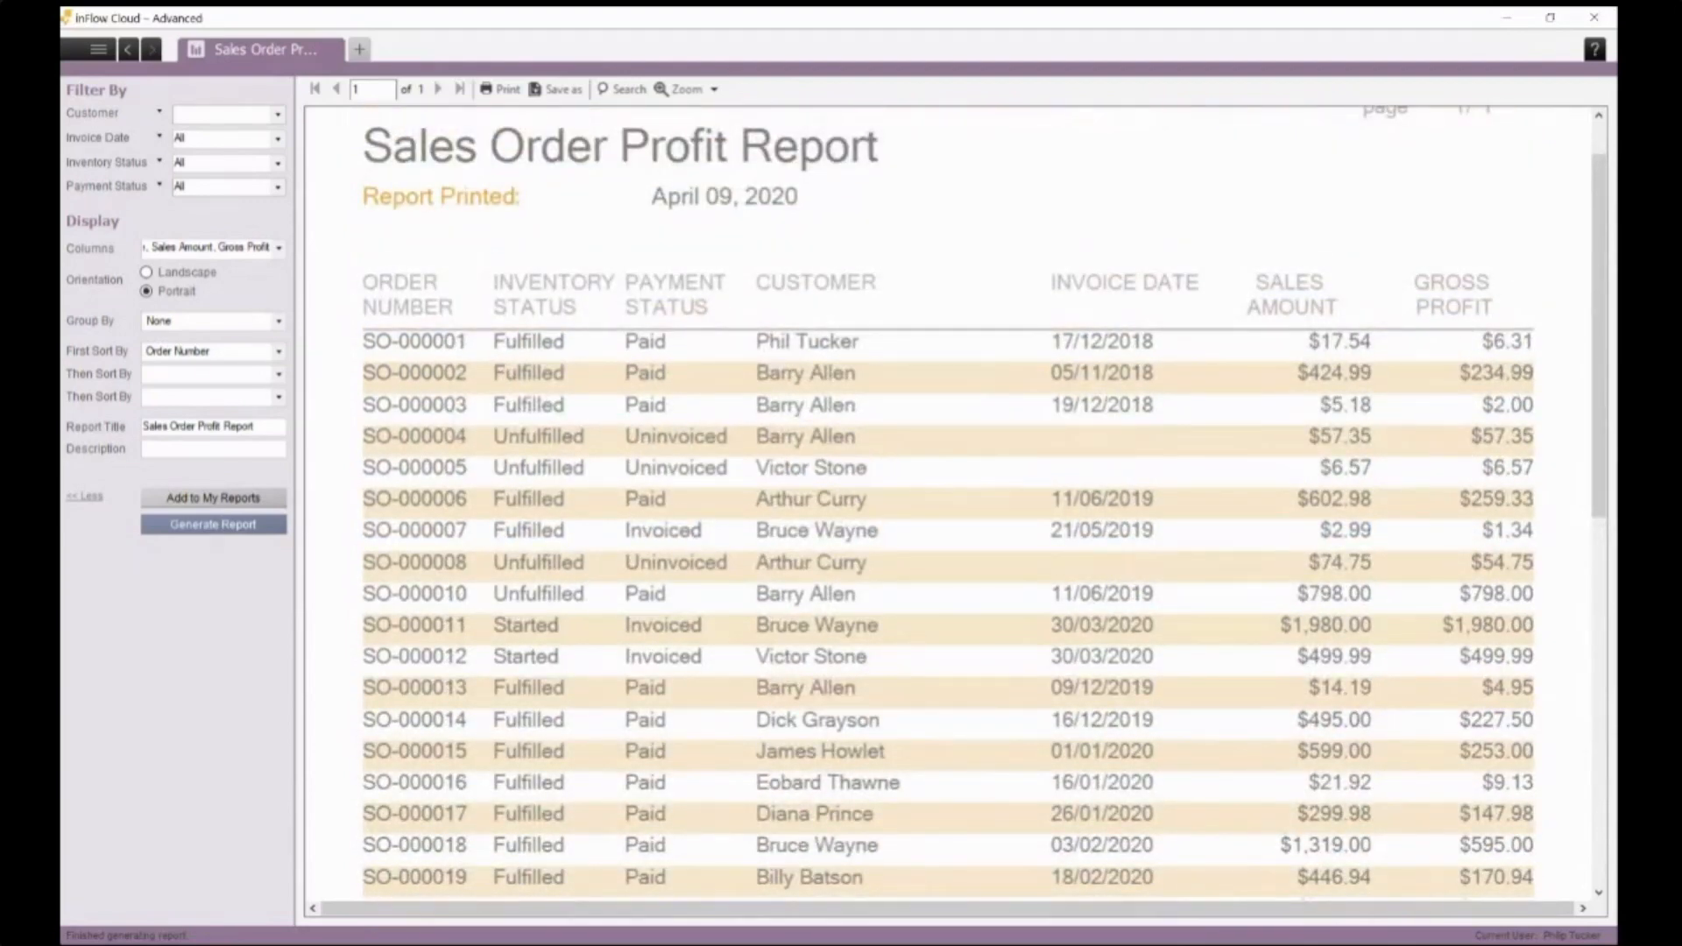
{"action": "scroll", "coordinate": [982, 509], "scroll_direction": "down", "scroll_amount": 5}
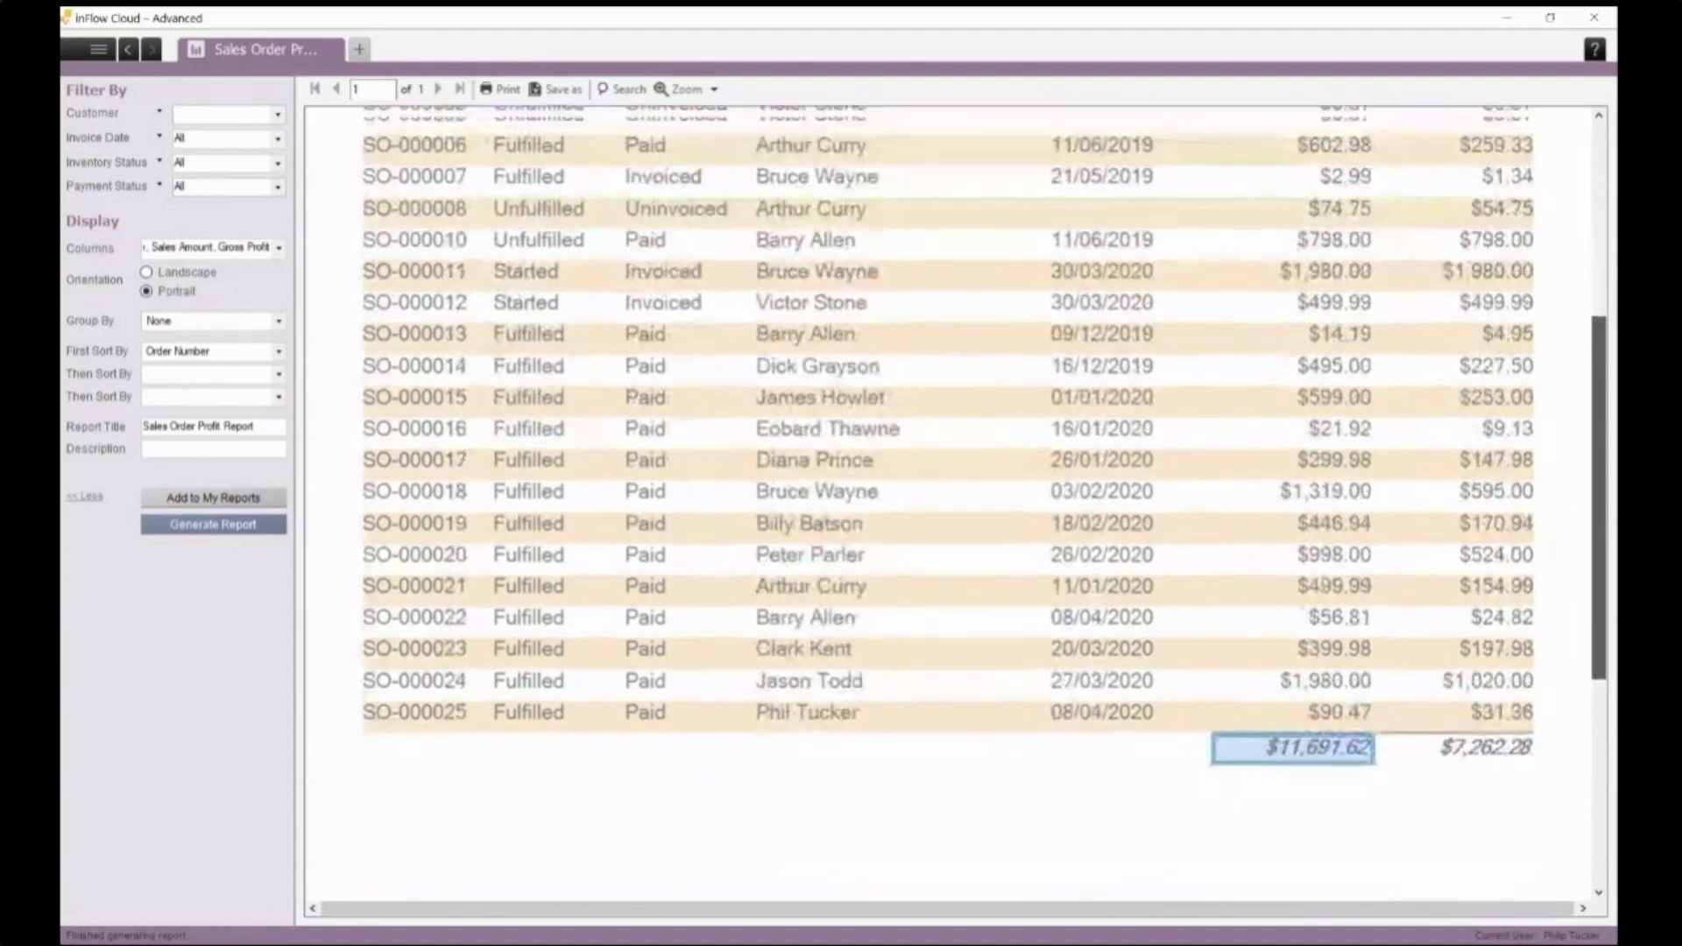
{"action": "scroll", "coordinate": [964, 482], "scroll_direction": "up", "scroll_amount": 1}
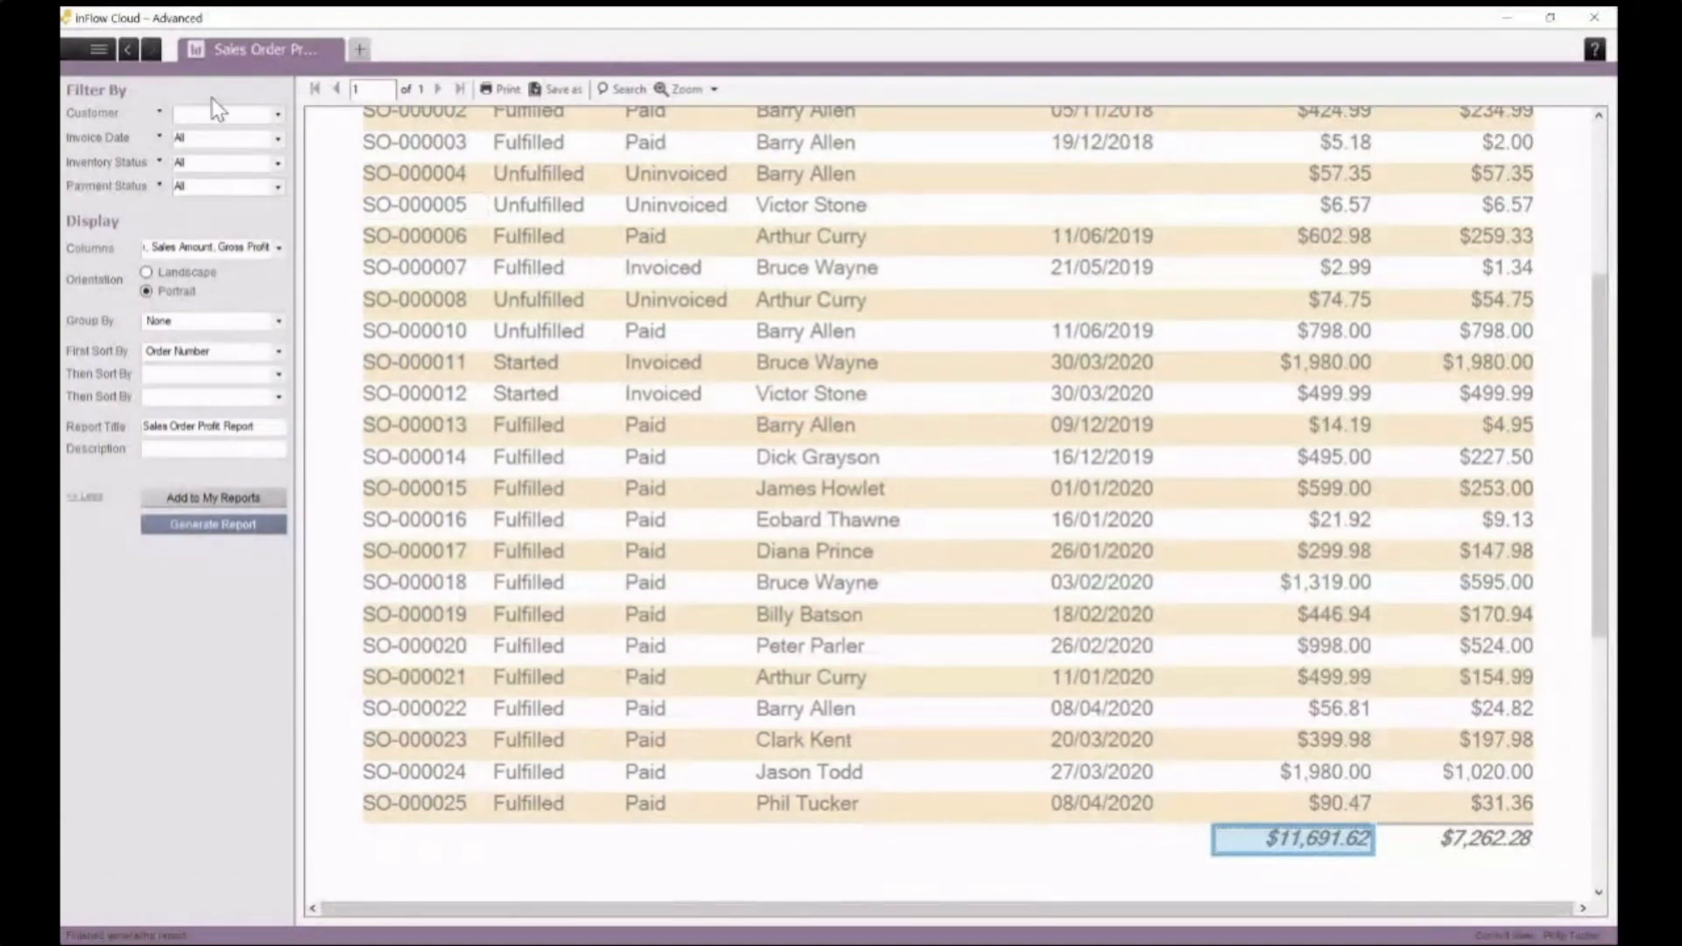
Return to the report list, open the Customer Order History report and generate it without changing its filters.
{"action": "left_click", "coordinate": [128, 49]}
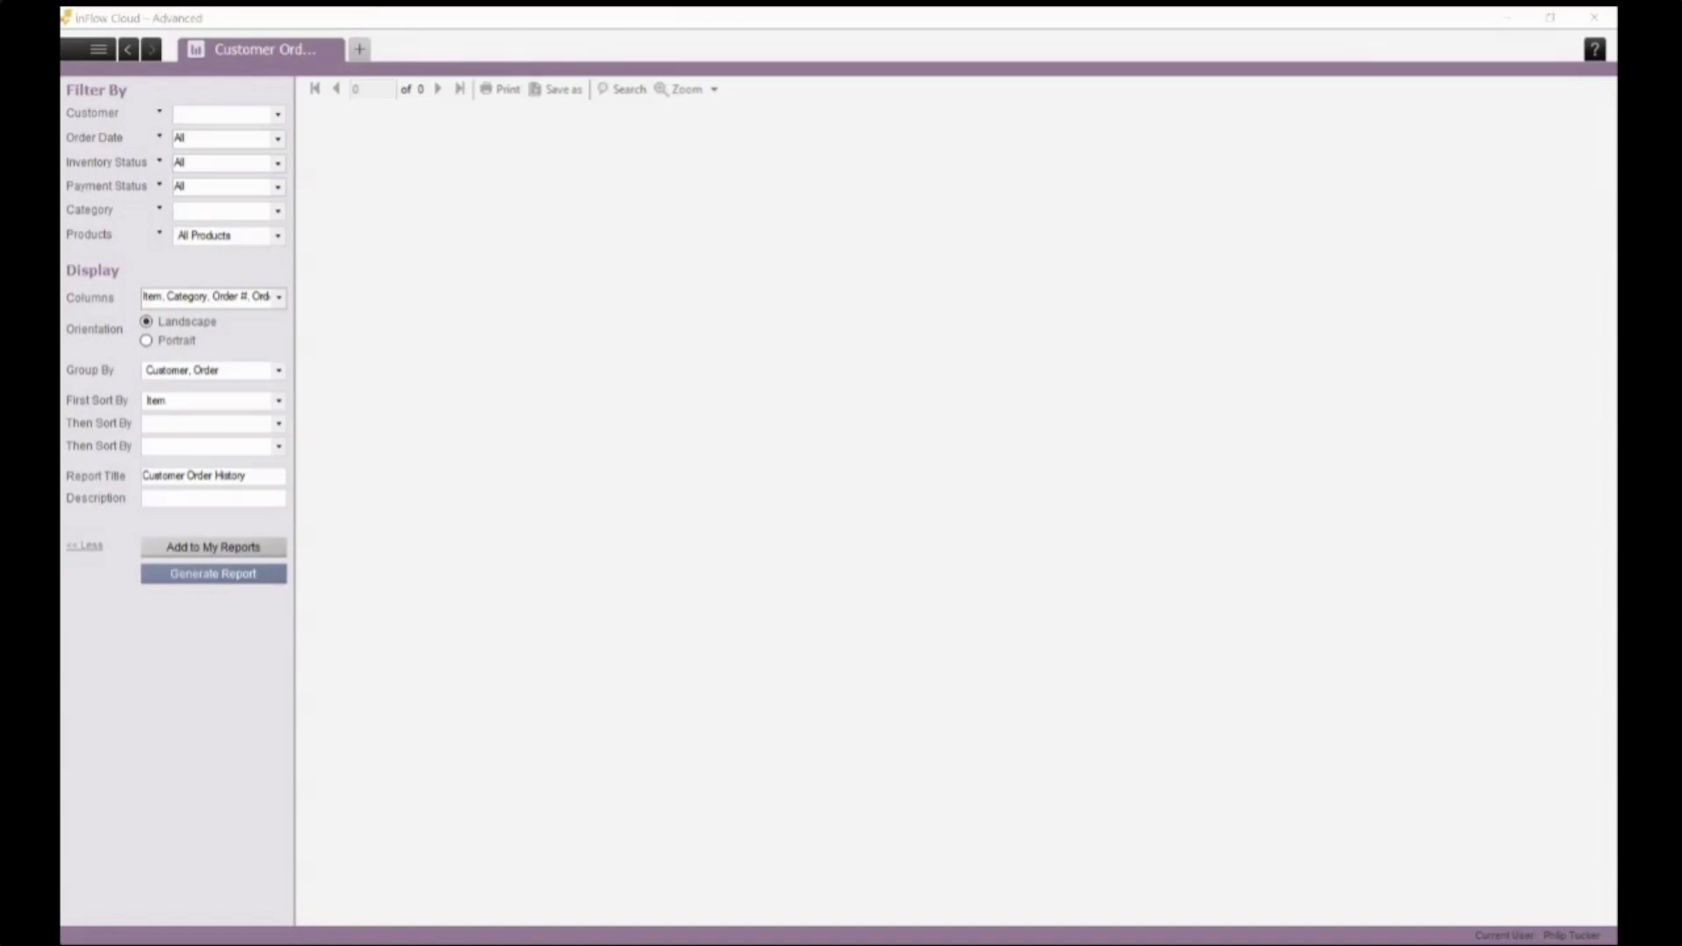
{"action": "left_click", "coordinate": [870, 475]}
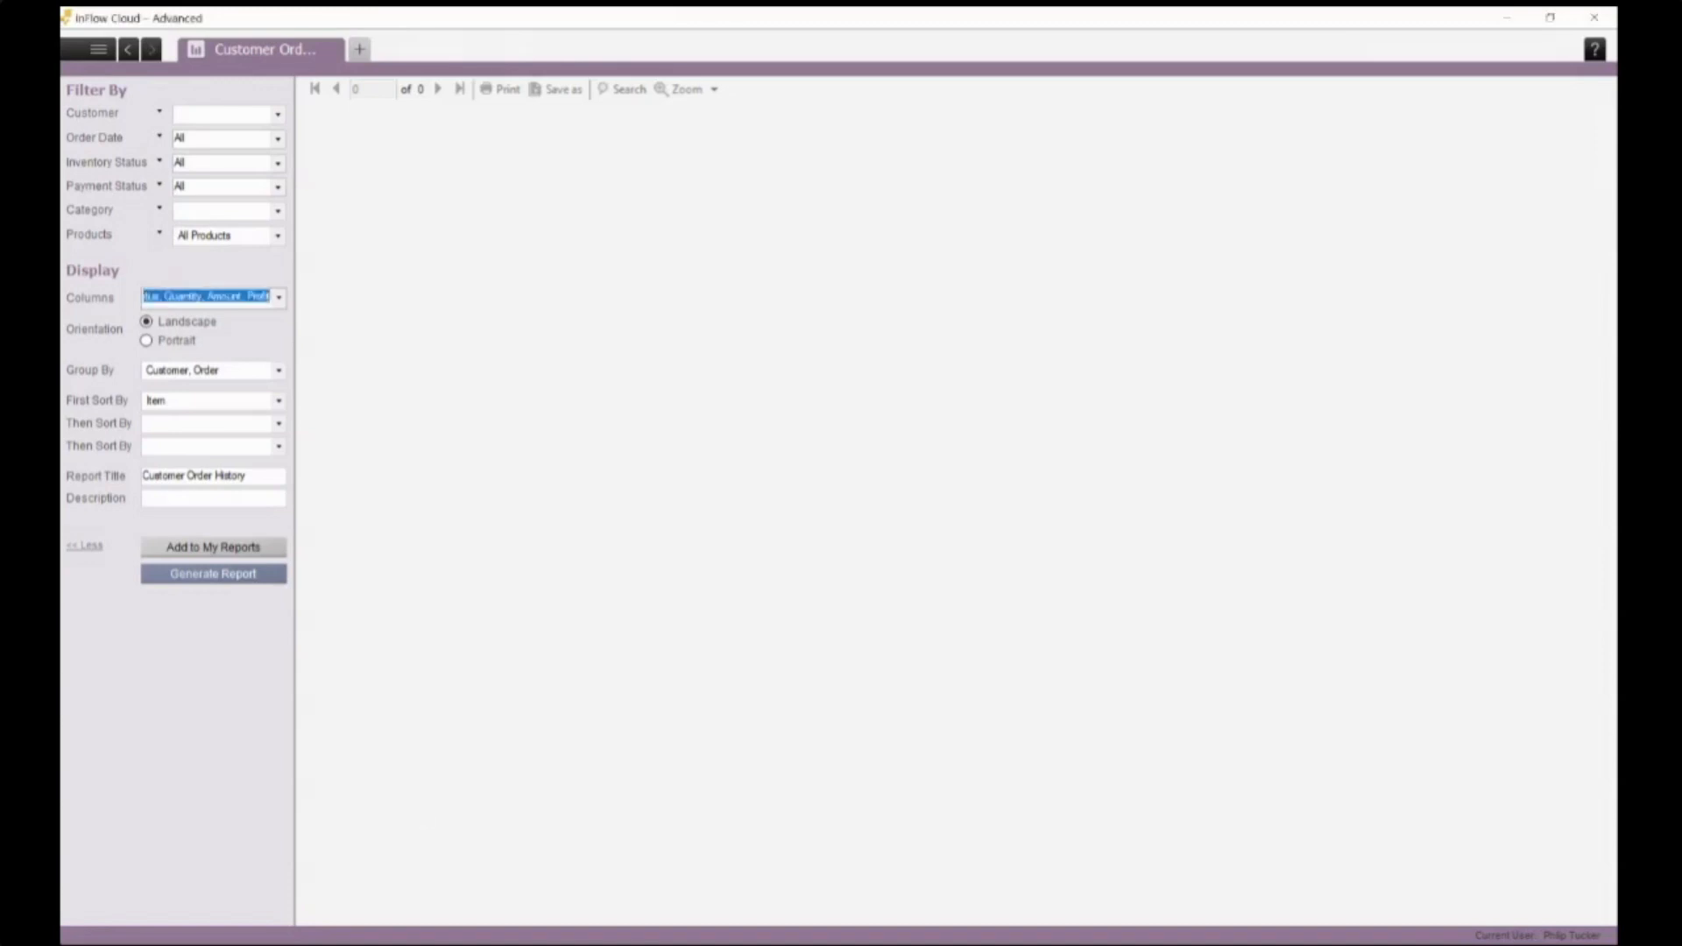
{"action": "left_click", "coordinate": [245, 574]}
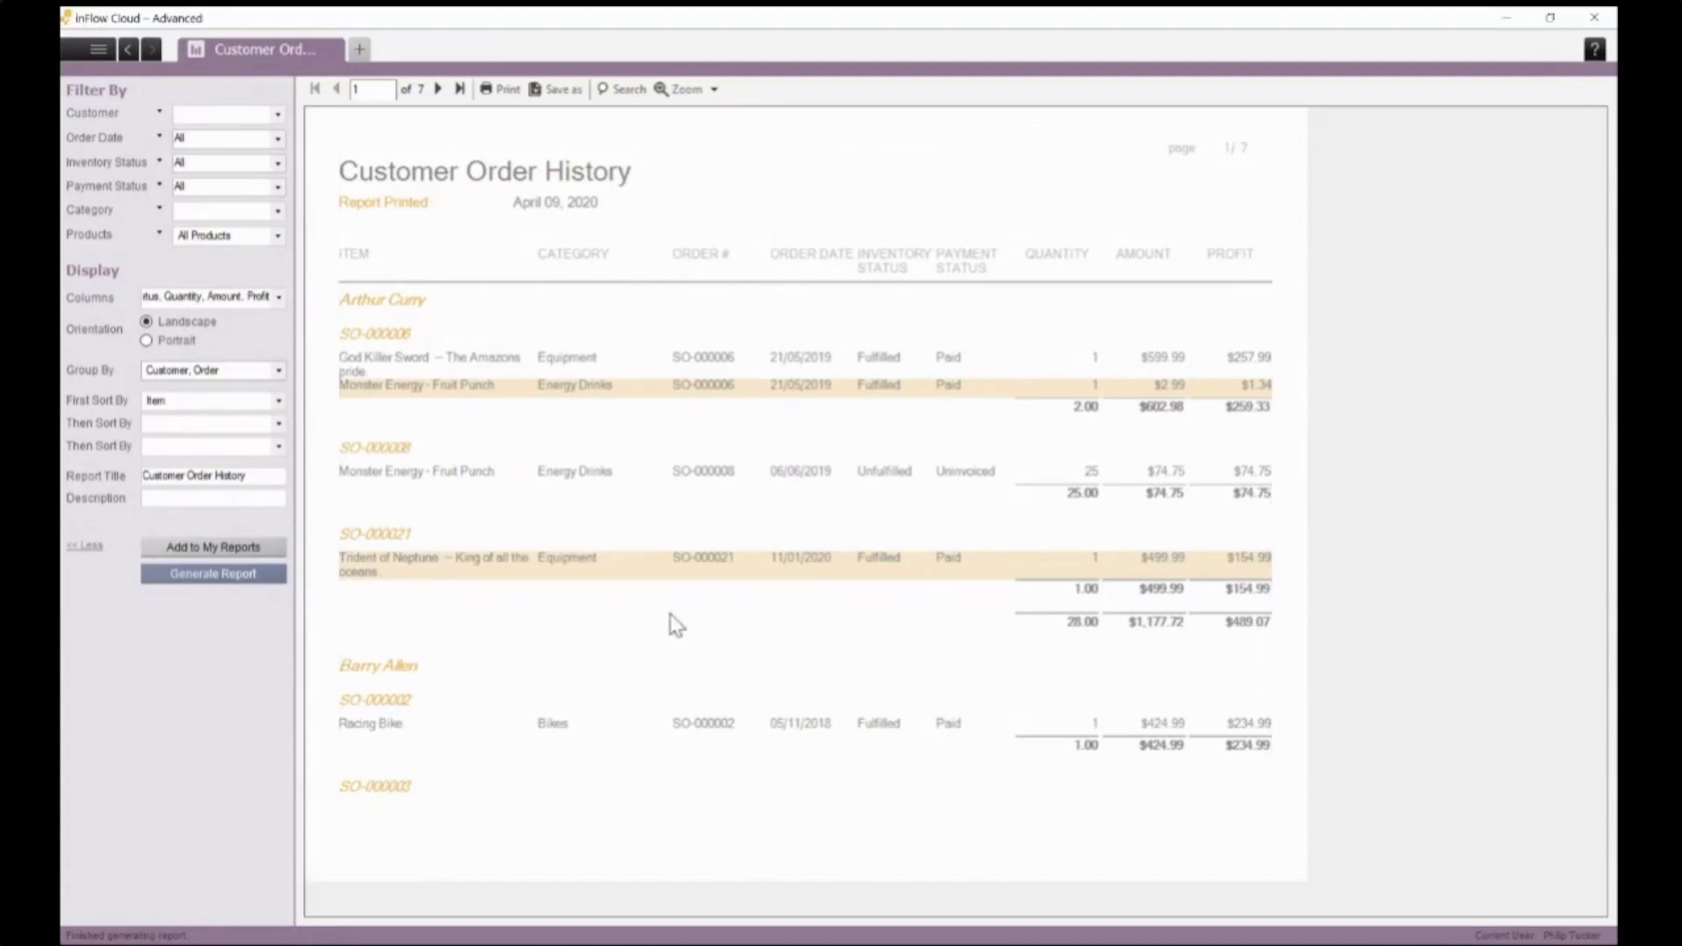
Examine the orders listed under each customer in the Customer Order History, paging forward to page 3.
{"action": "left_click", "coordinate": [602, 545]}
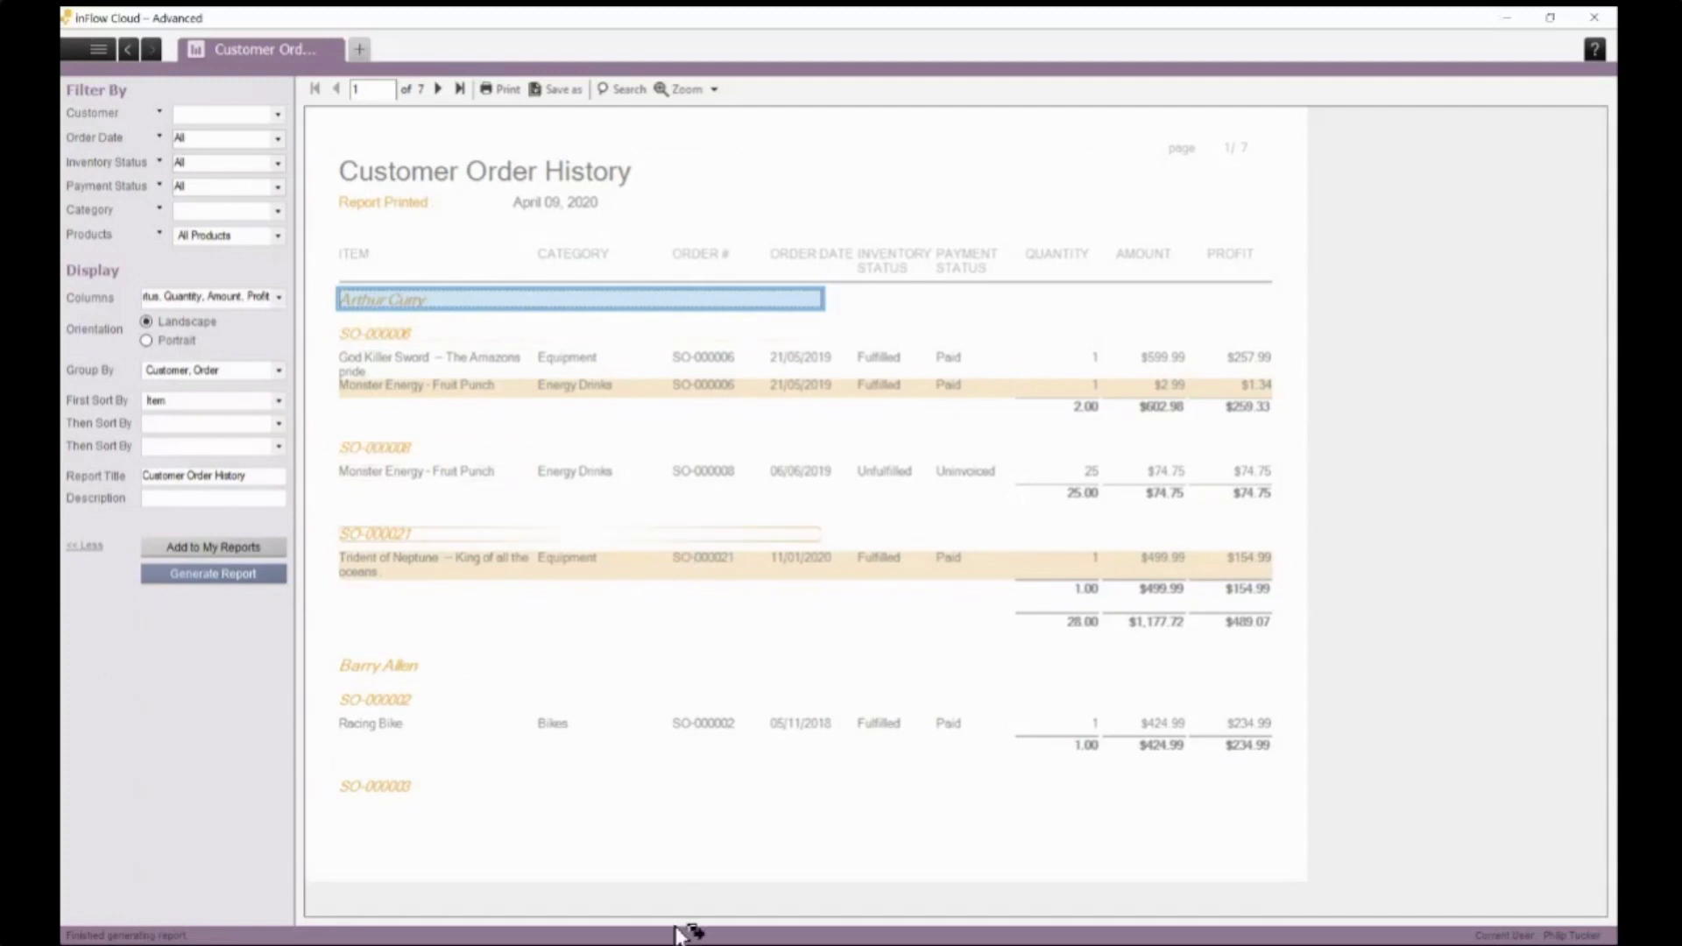
{"action": "left_click", "coordinate": [582, 666]}
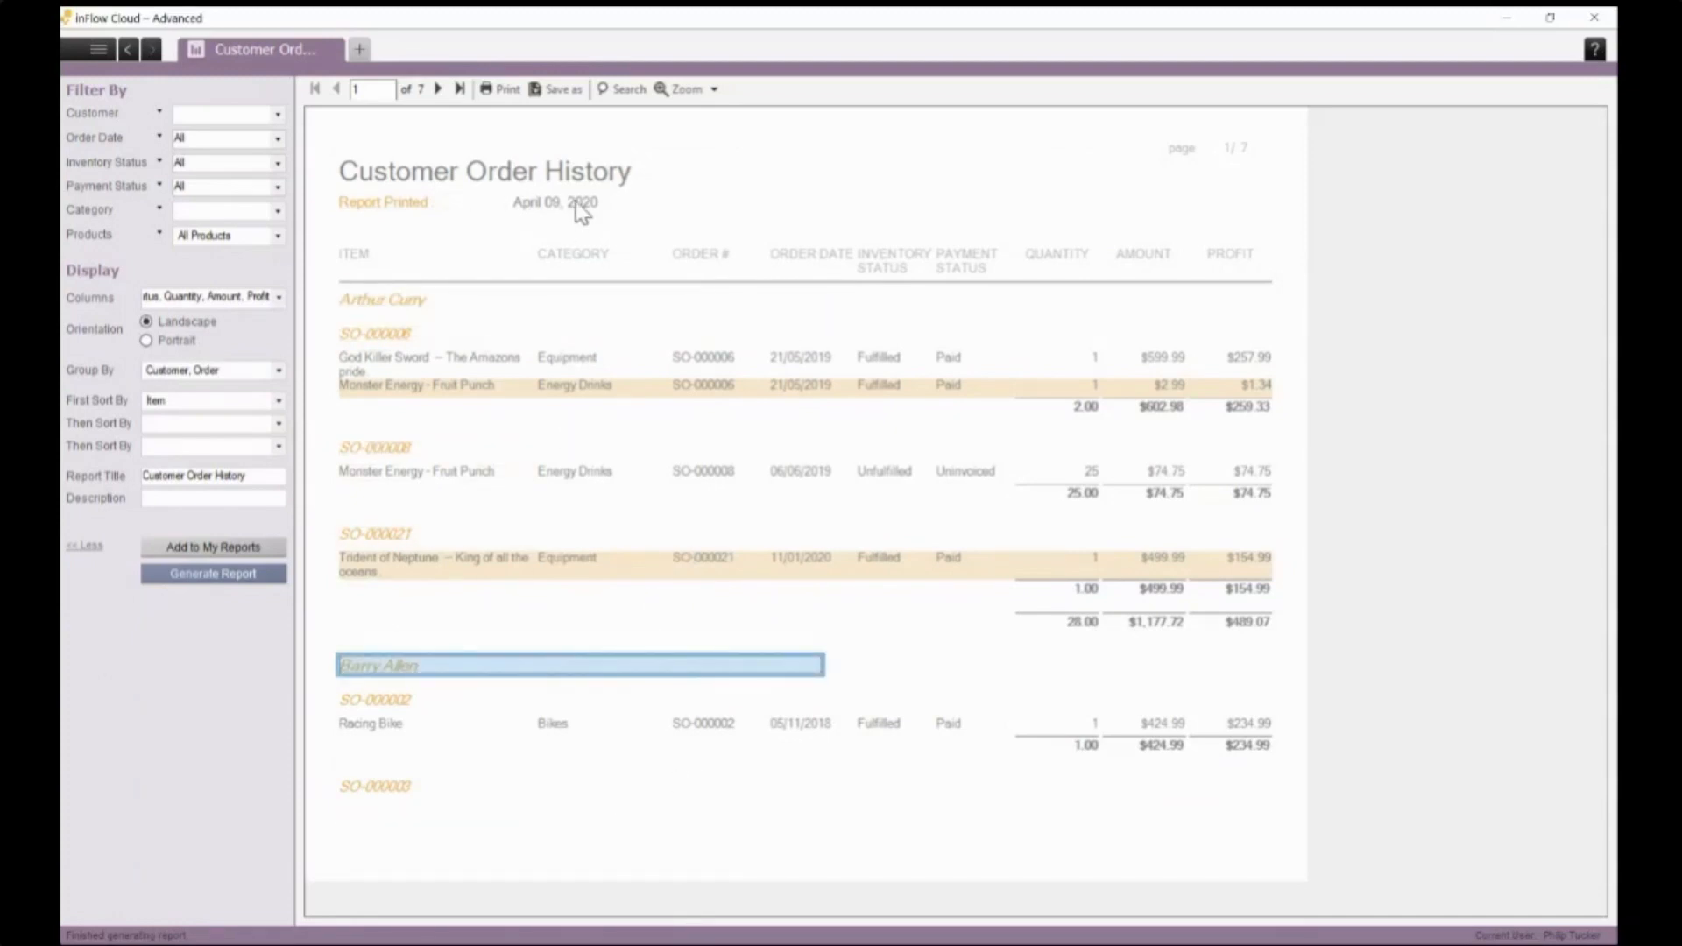
{"action": "left_click", "coordinate": [438, 89]}
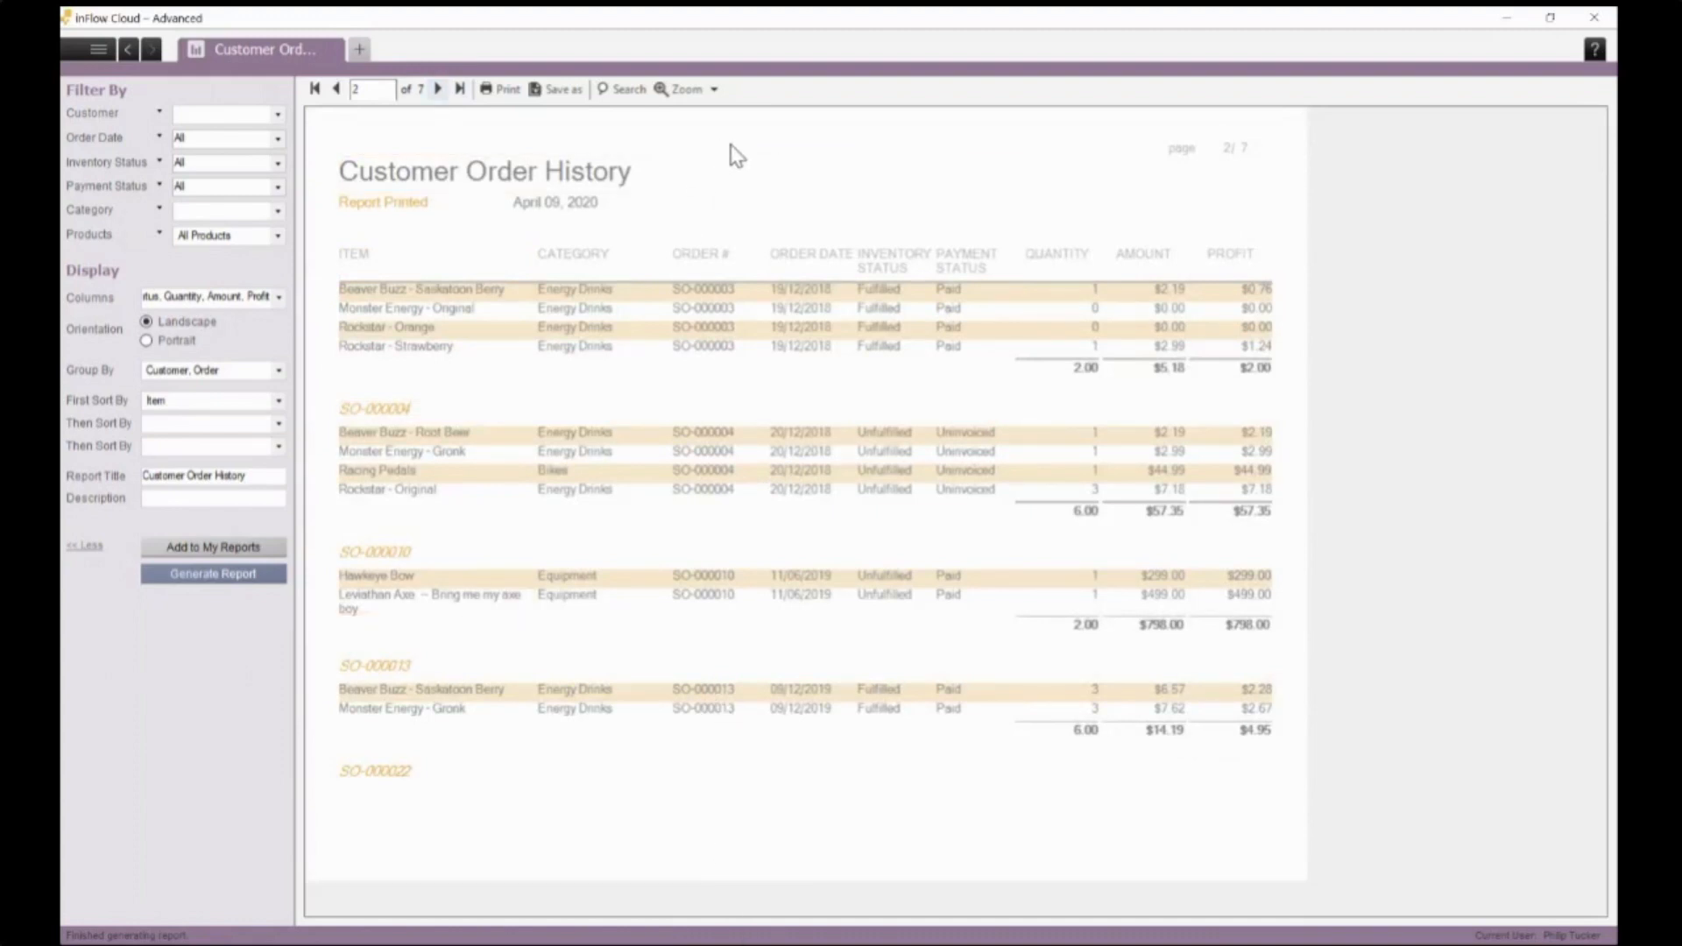
{"action": "left_click", "coordinate": [438, 89]}
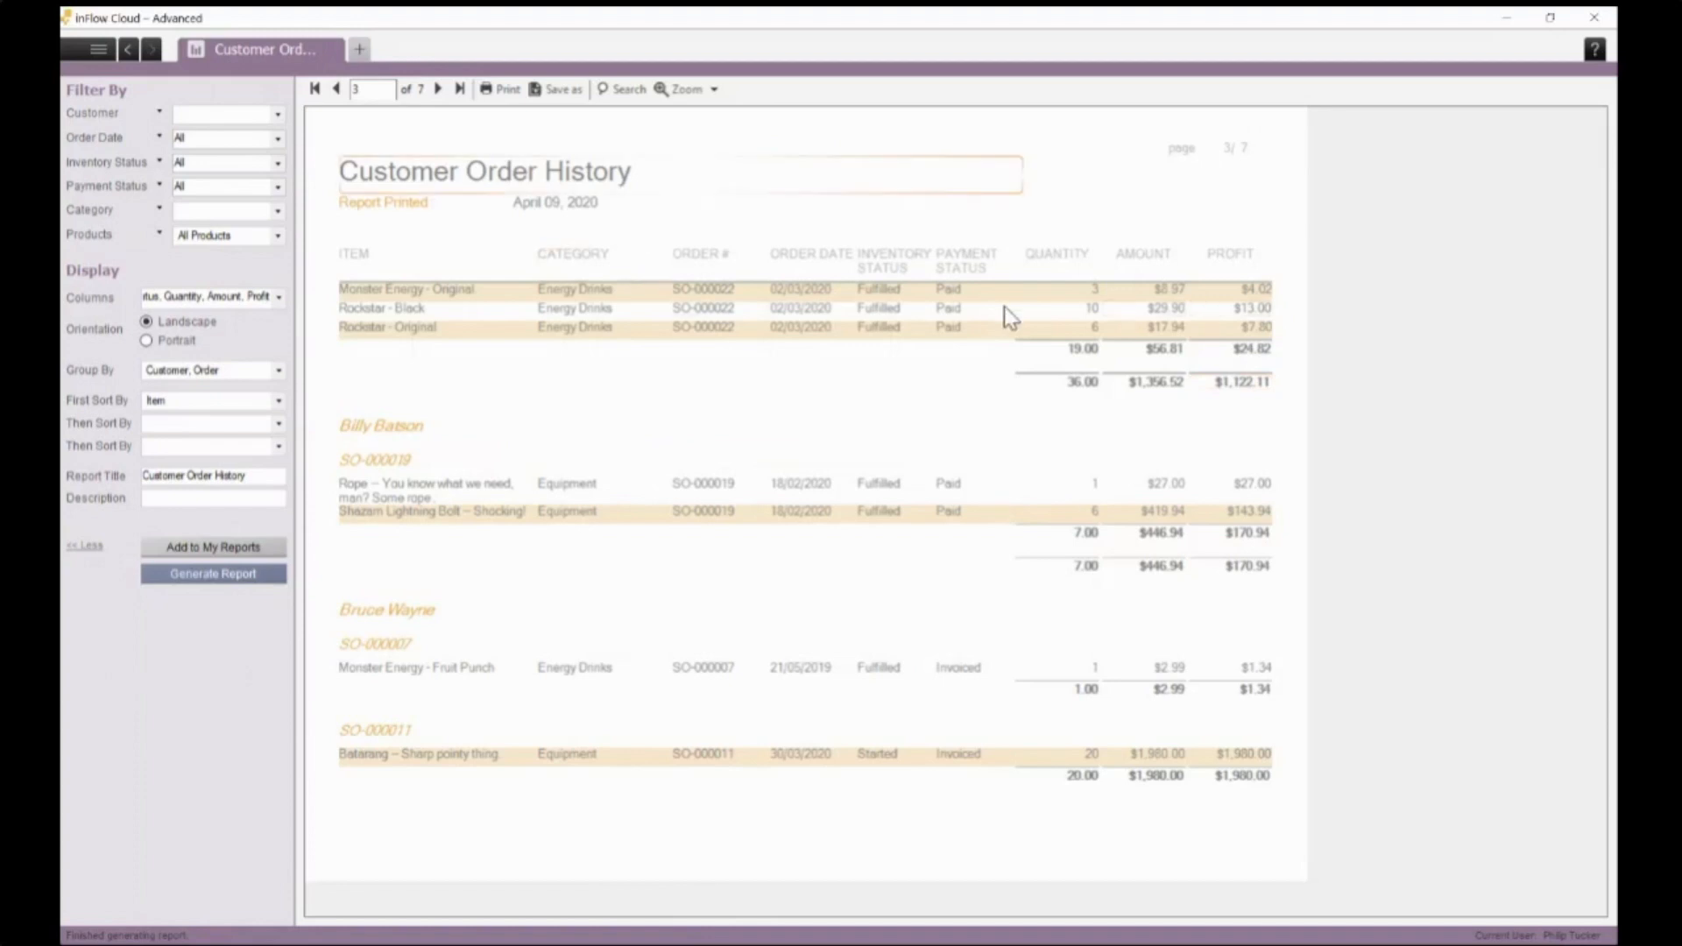
Return to the report list and open a Sales by Product report.
{"action": "left_click", "coordinate": [129, 51]}
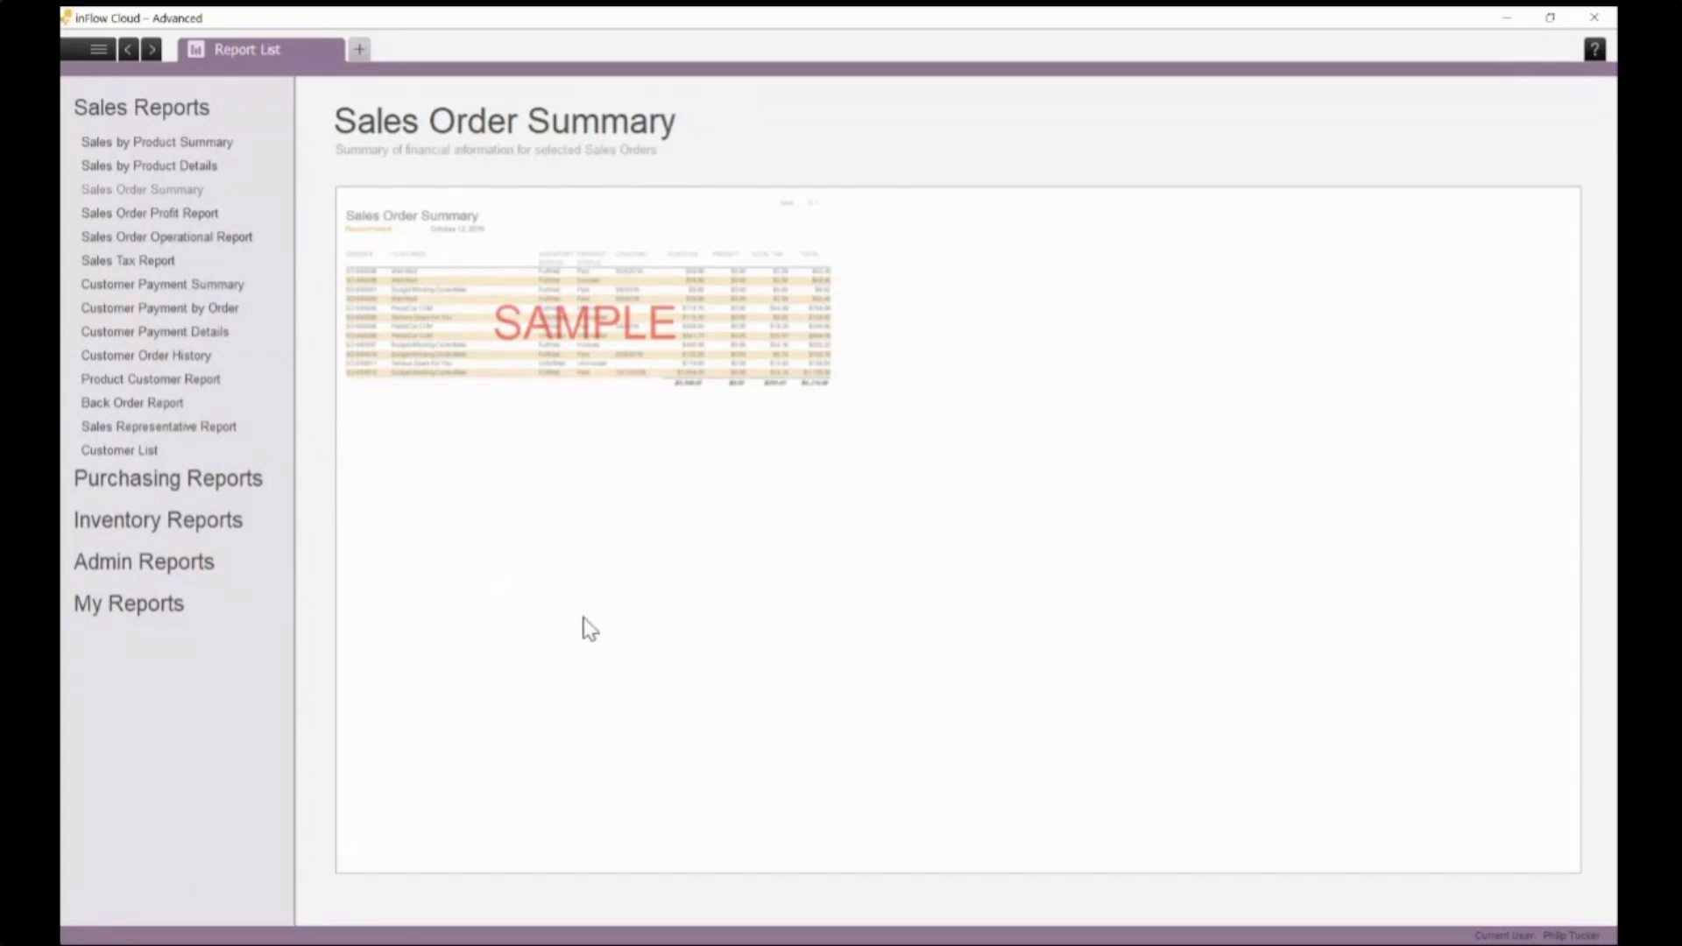
{"action": "left_click", "coordinate": [289, 303]}
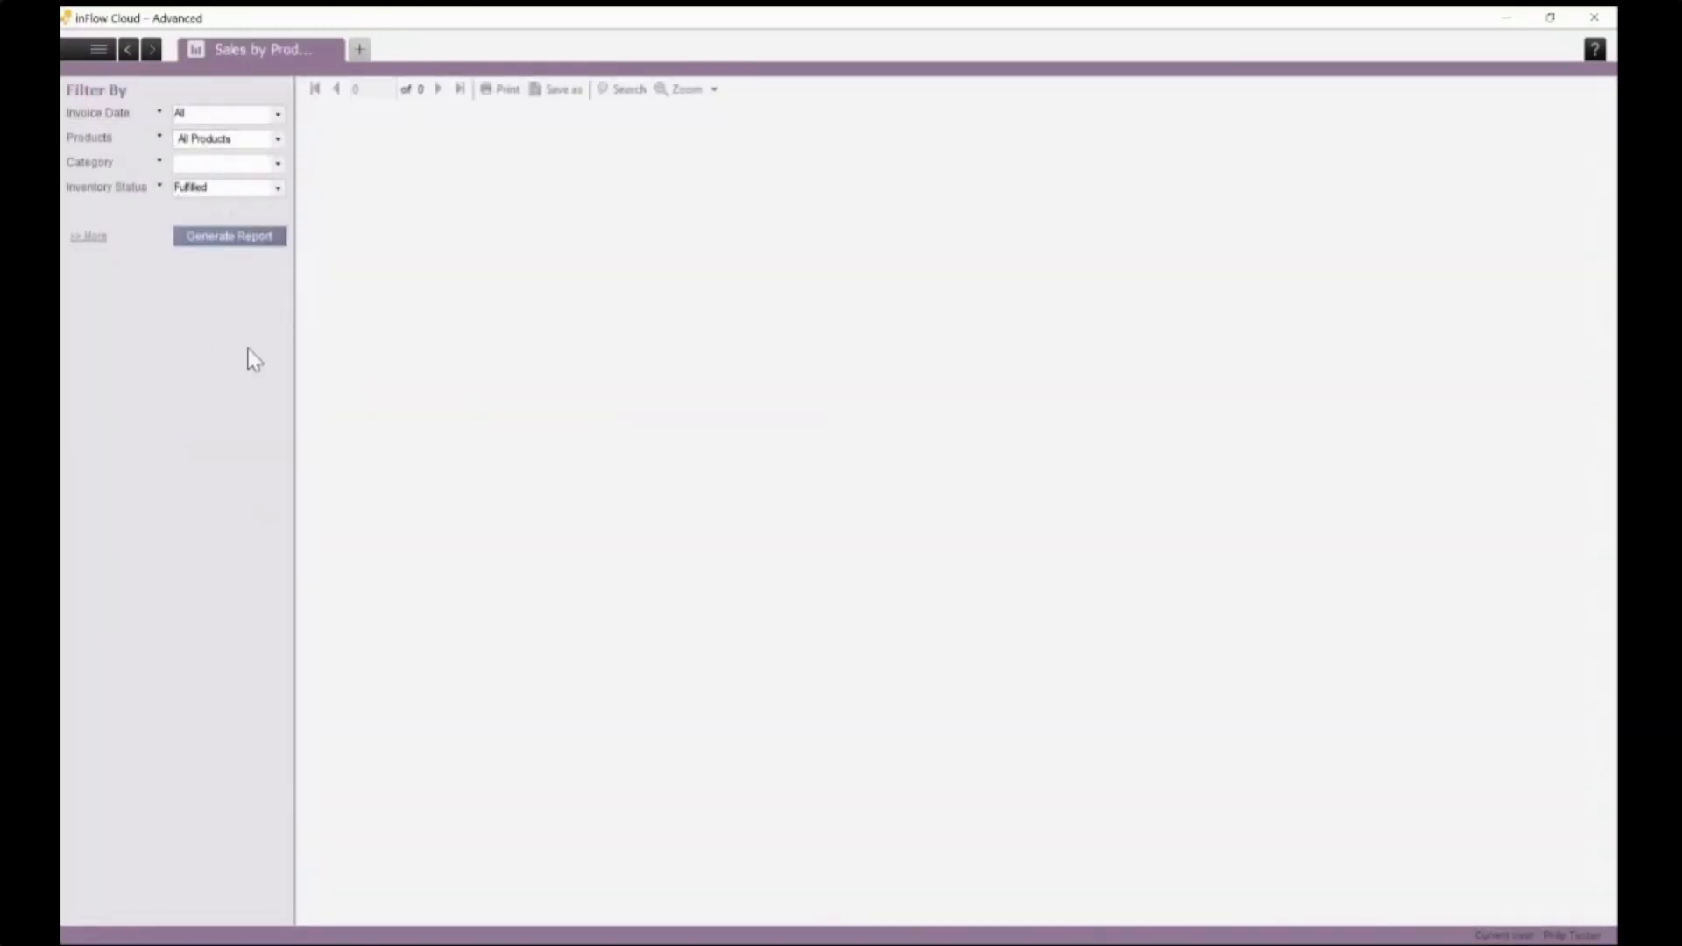
Expand the display options of the Sales by Product Details report and check its available filter fields and columns.
{"action": "left_click", "coordinate": [88, 237]}
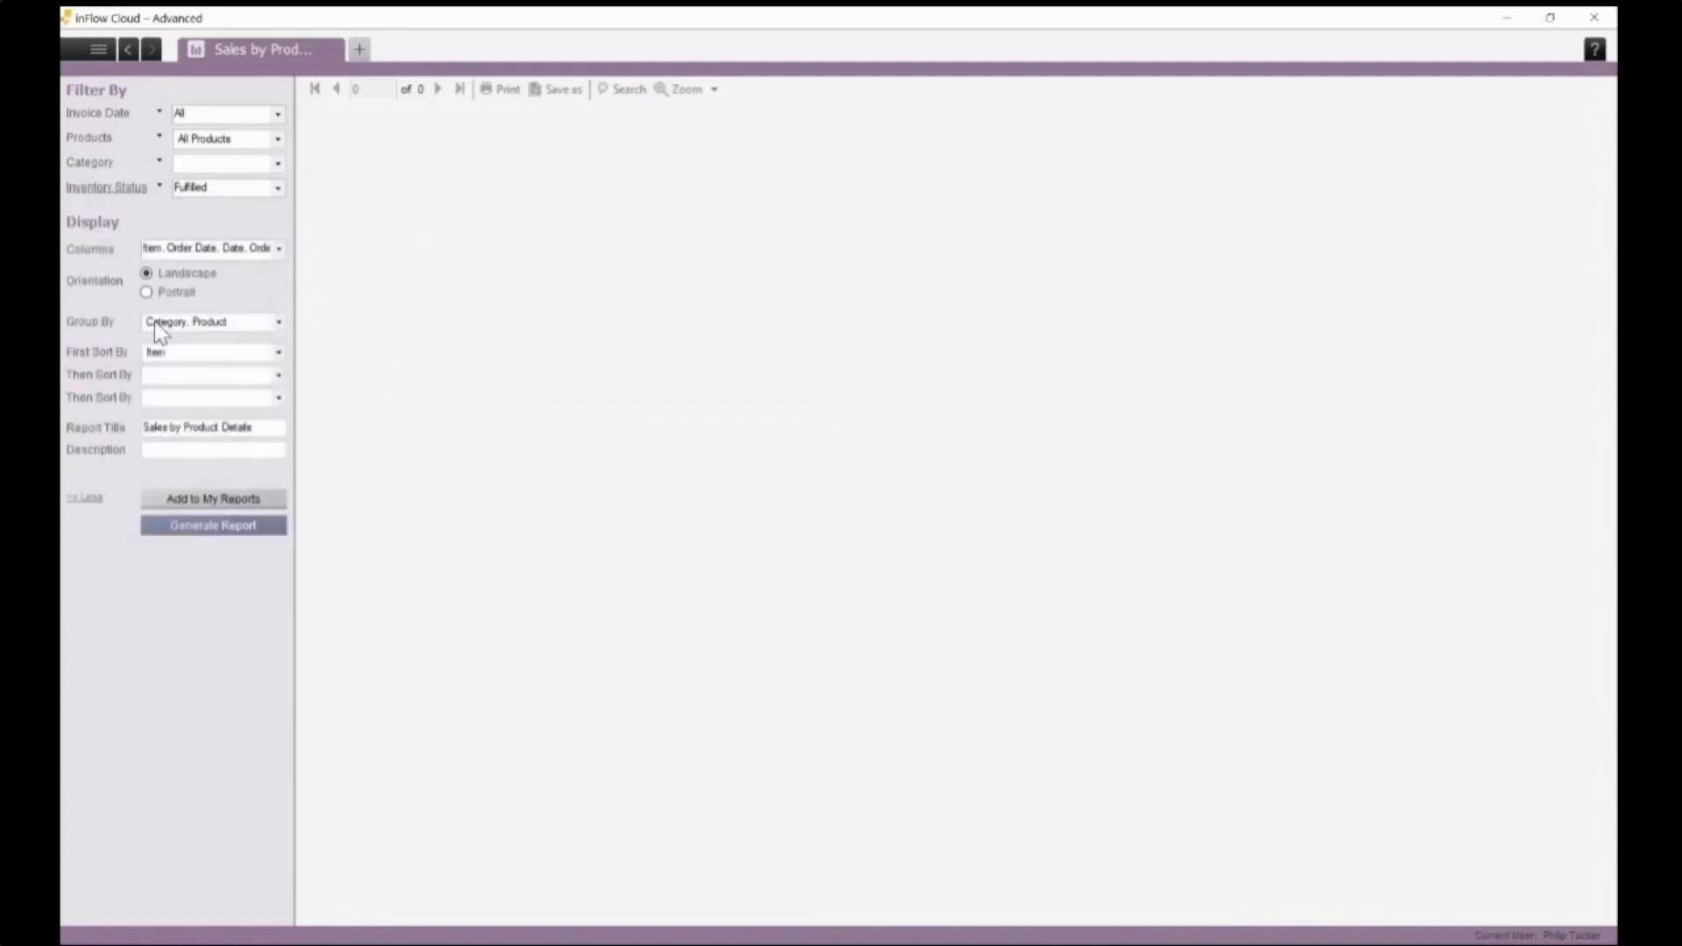
{"action": "left_click", "coordinate": [158, 187]}
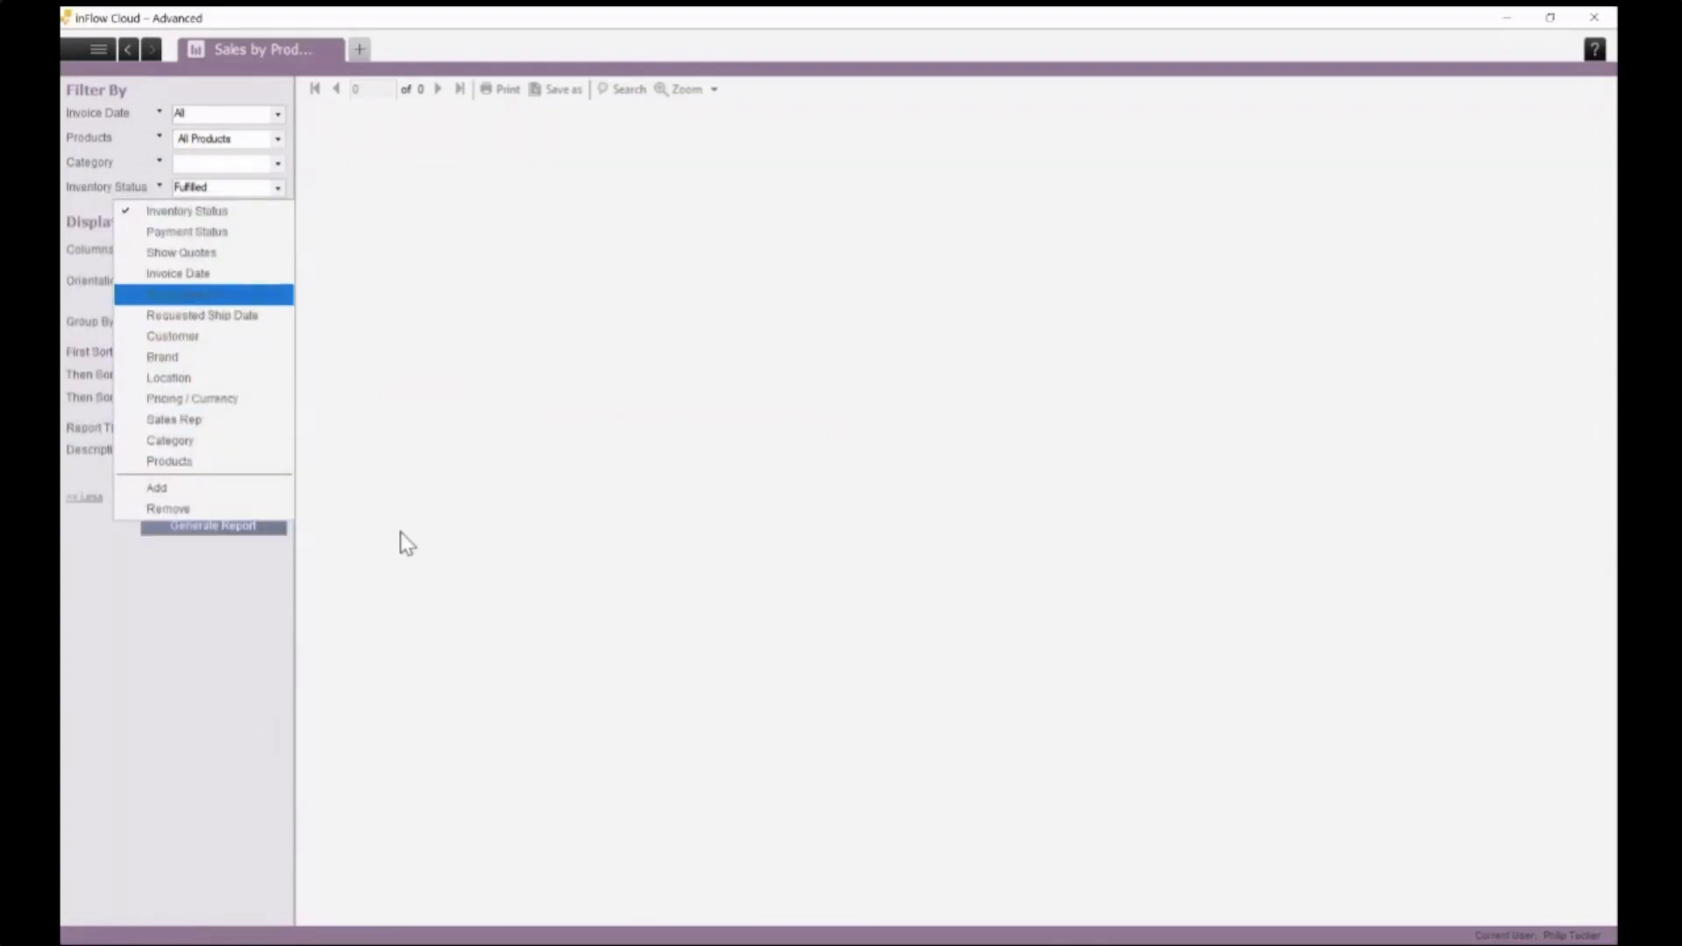
{"action": "left_click", "coordinate": [599, 521]}
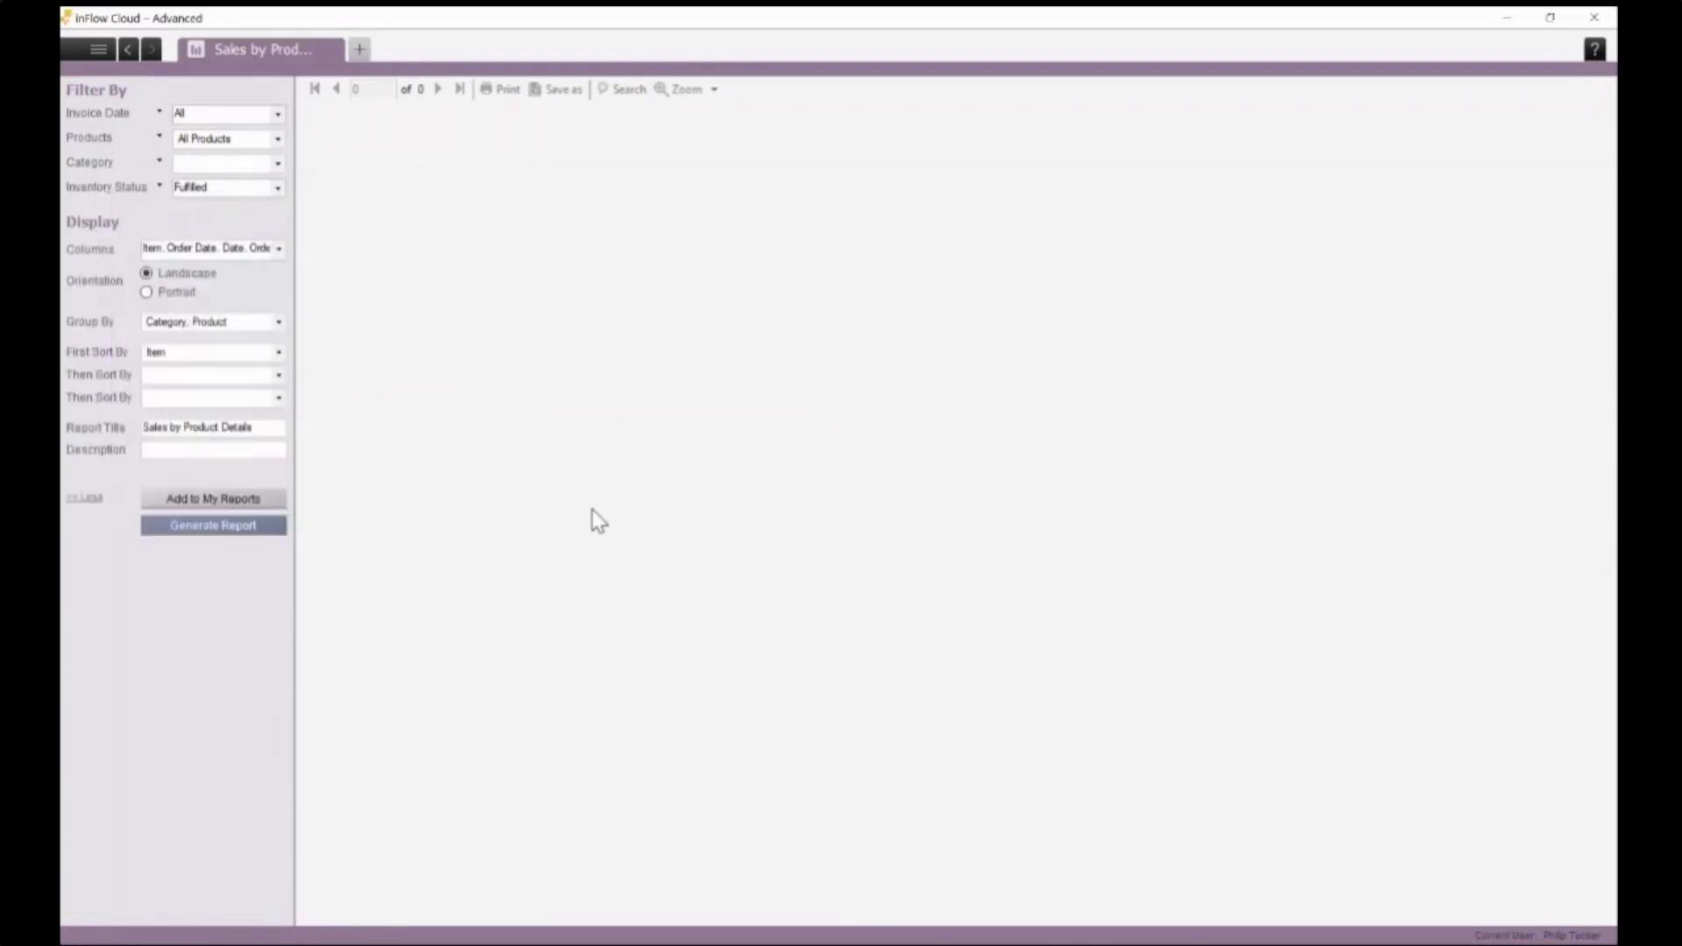
{"action": "left_click", "coordinate": [455, 435]}
{"action": "left_click", "coordinate": [843, 582]}
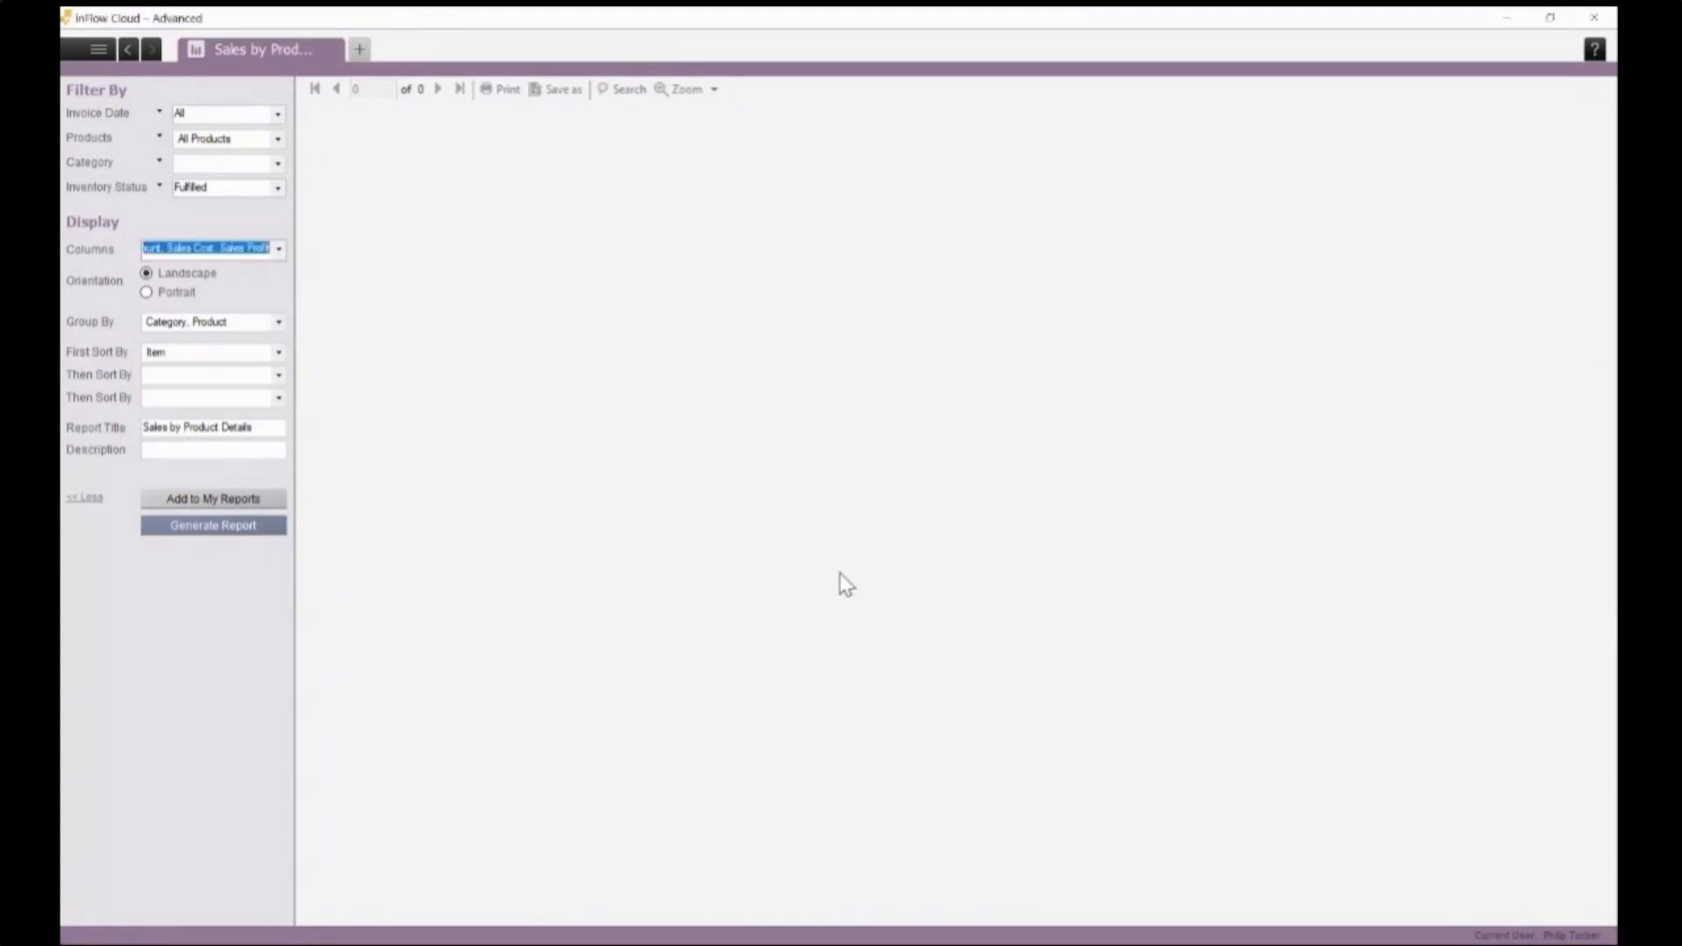
Generate the Sales by Product Details report and page forward to page 3 to examine its grouping by category and product.
{"action": "left_click", "coordinate": [365, 920]}
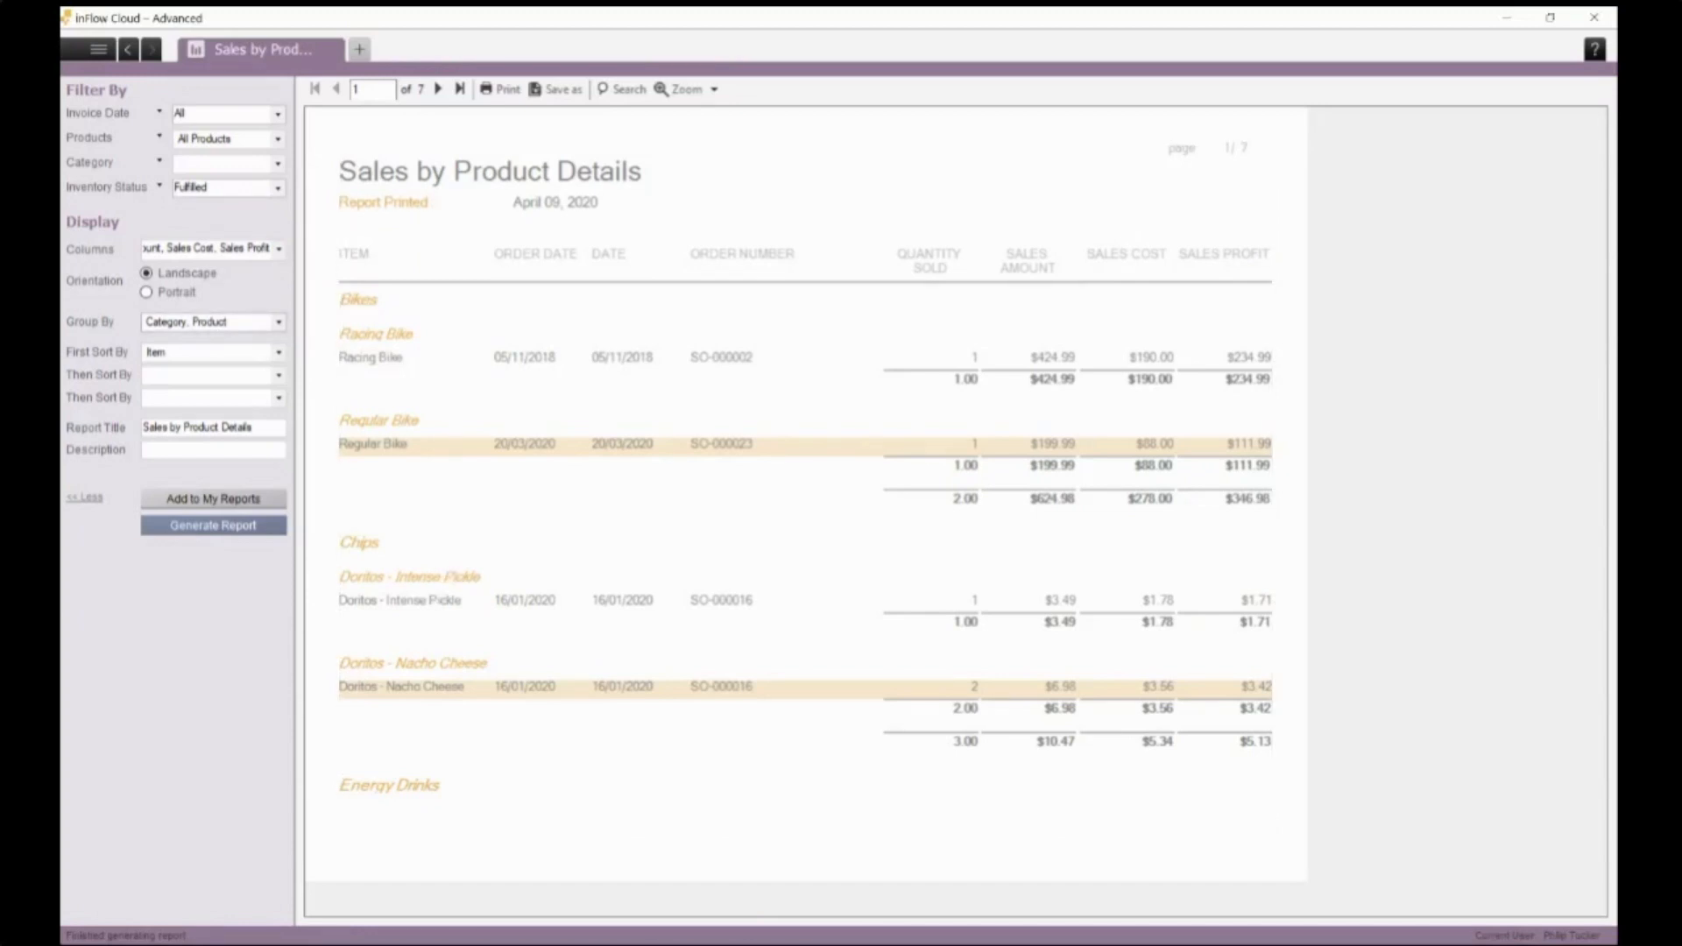
{"action": "left_click", "coordinate": [449, 554]}
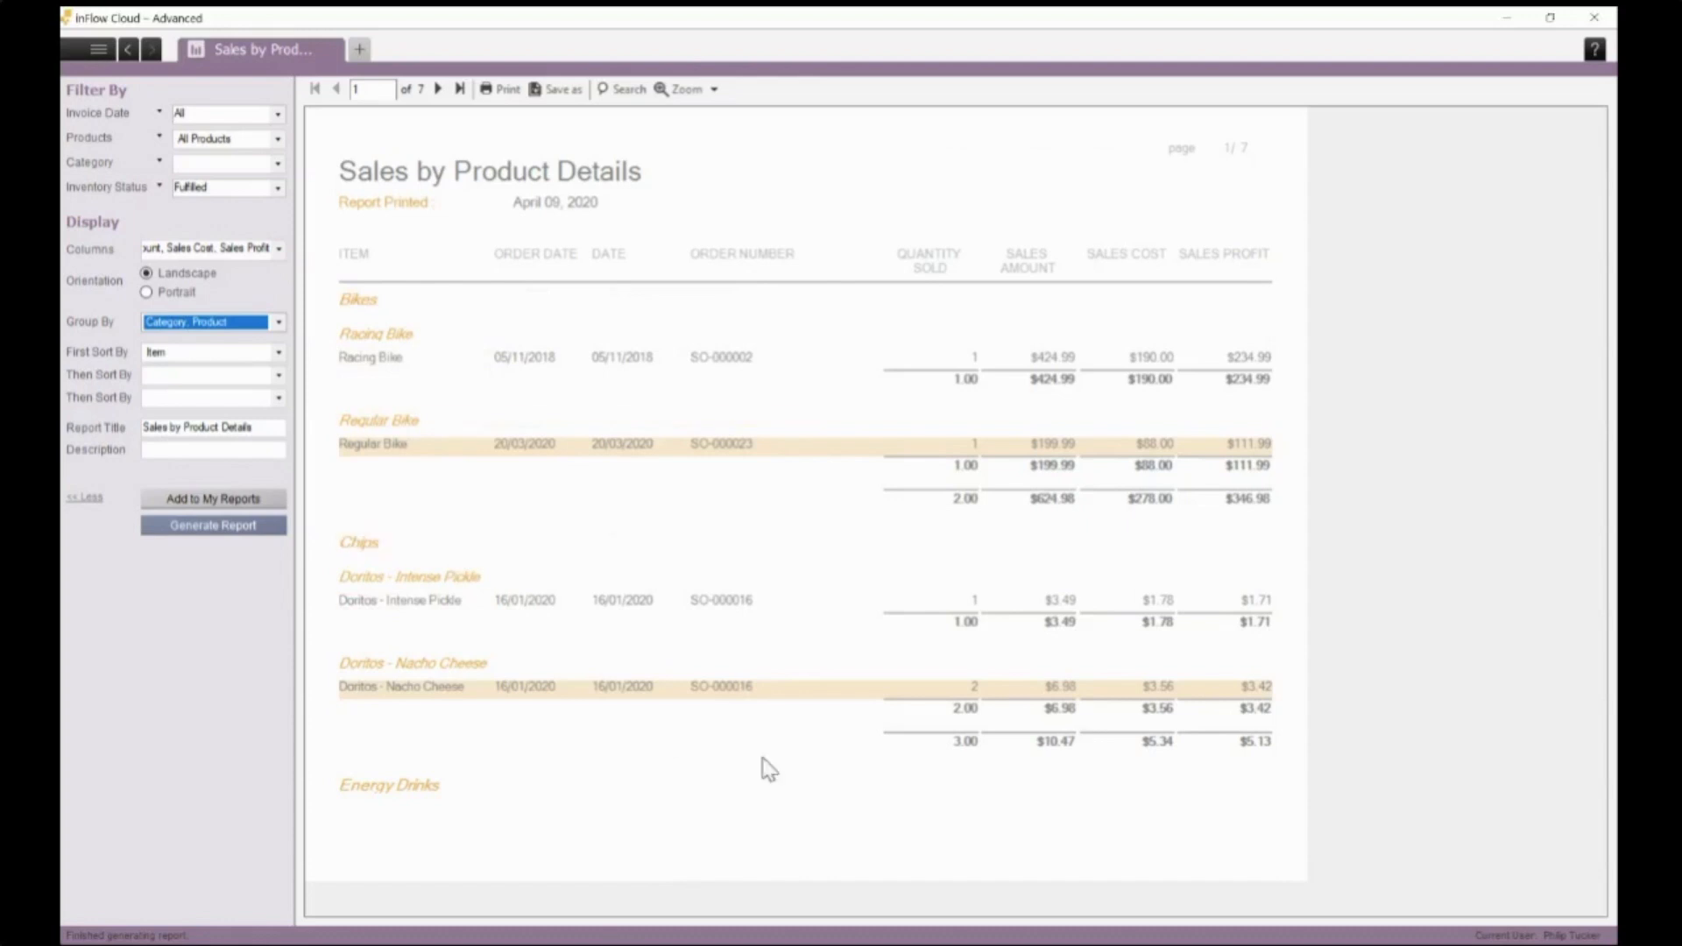
{"action": "left_click", "coordinate": [438, 90]}
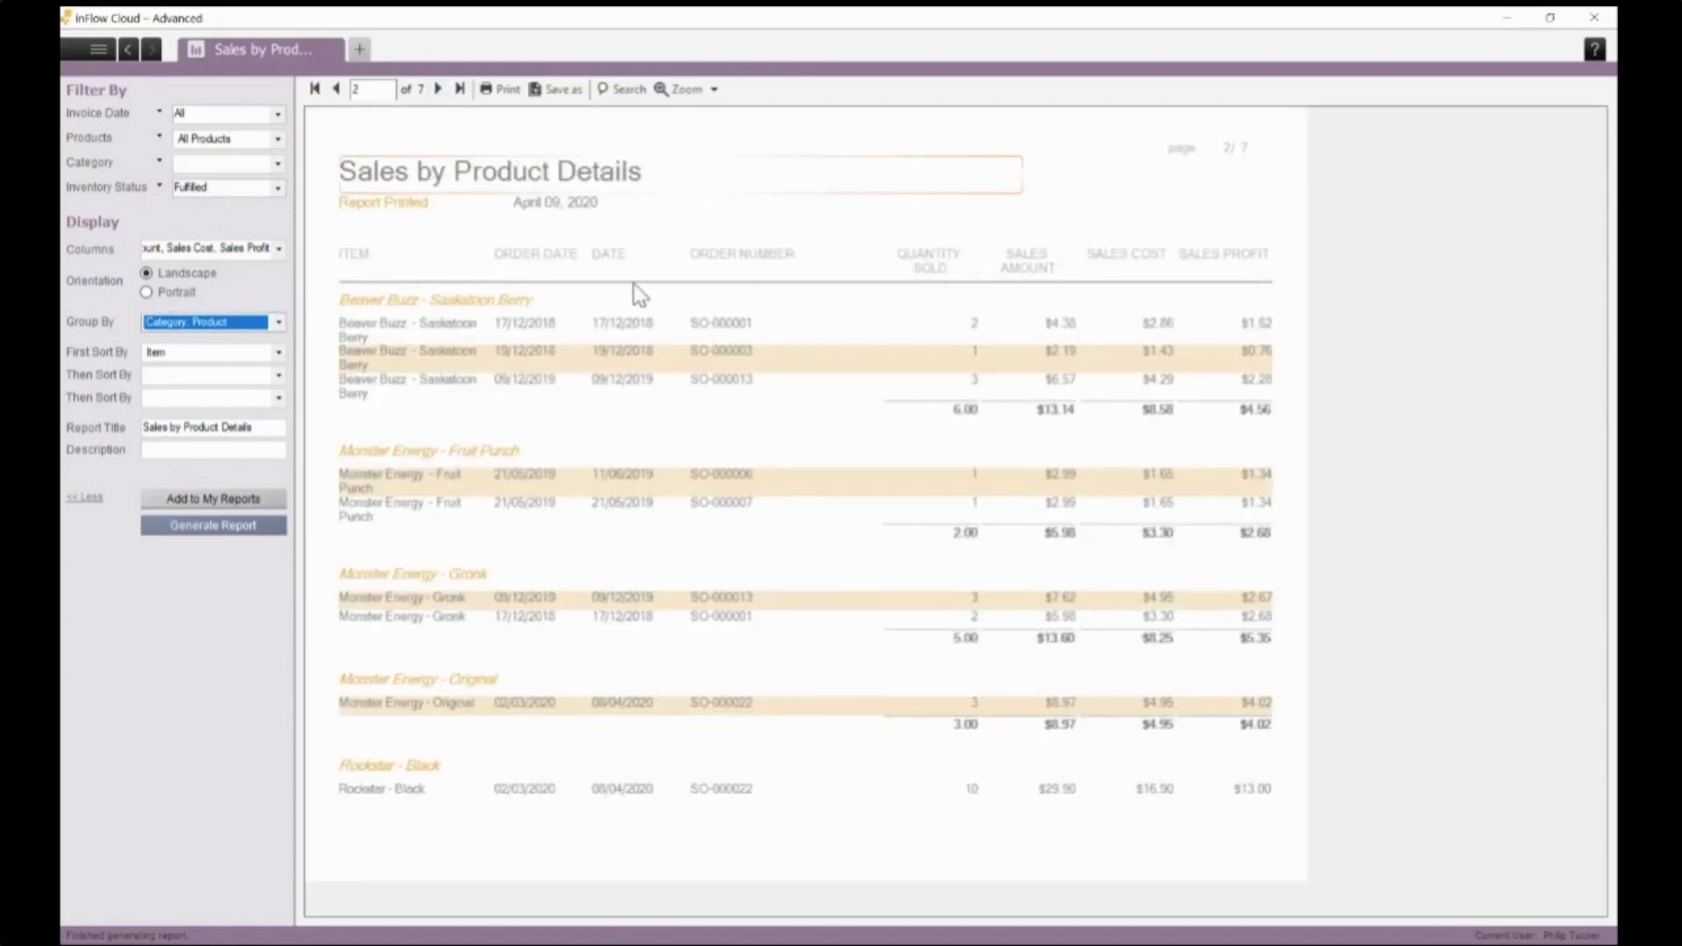
{"action": "left_click", "coordinate": [438, 90]}
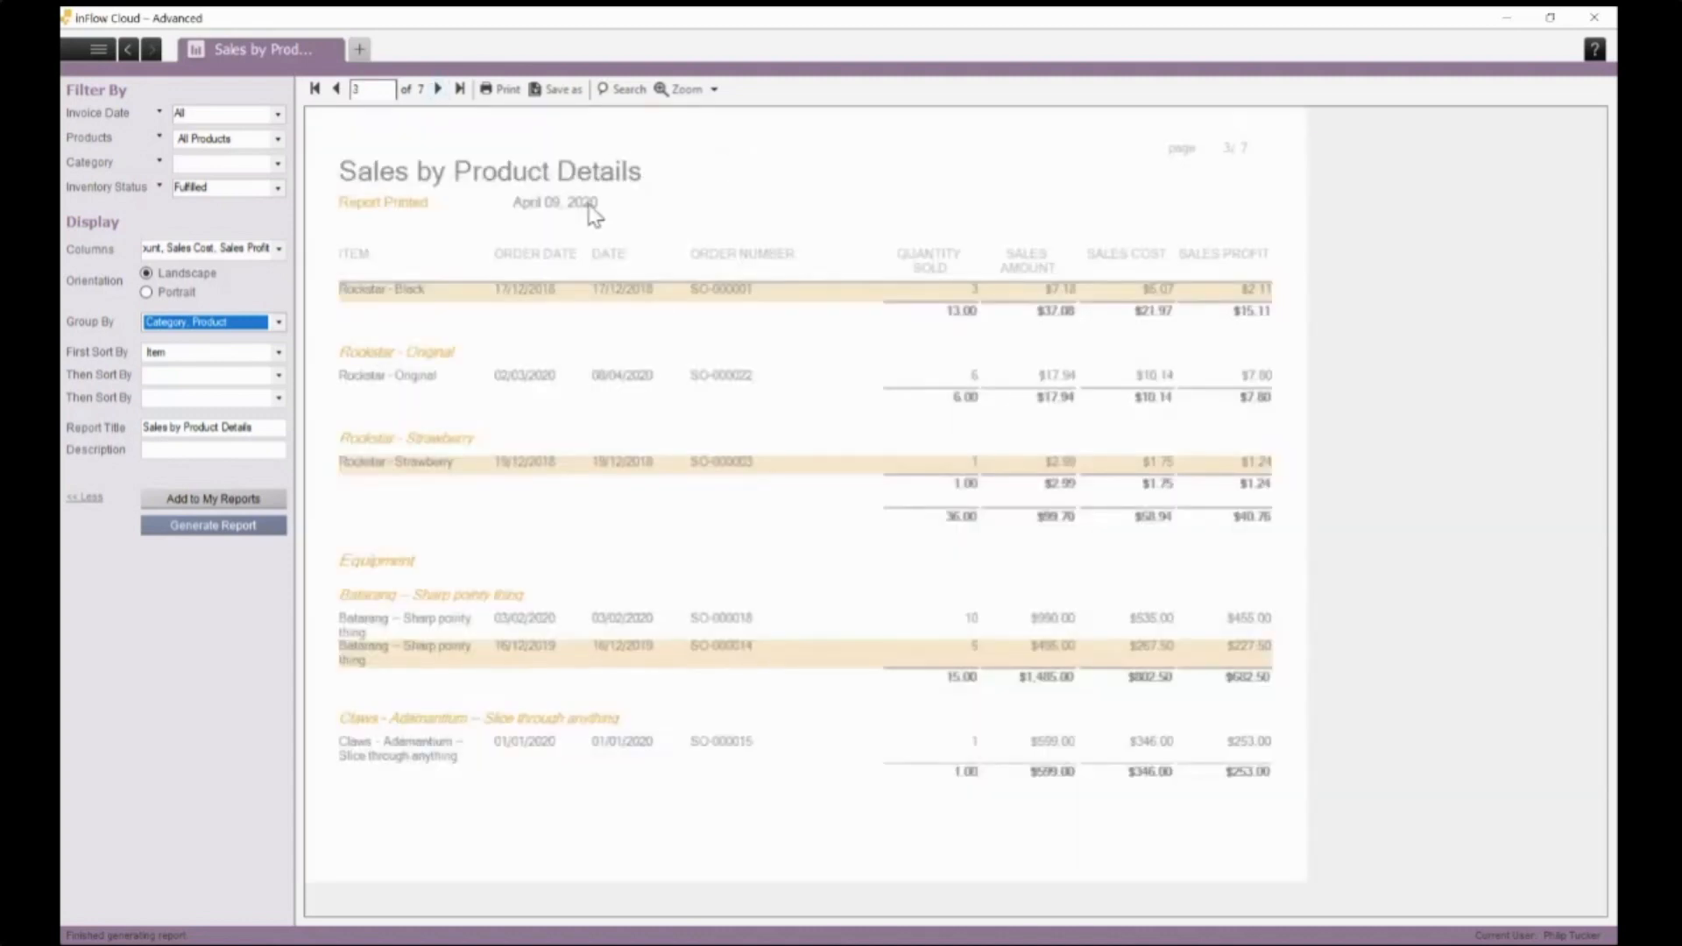
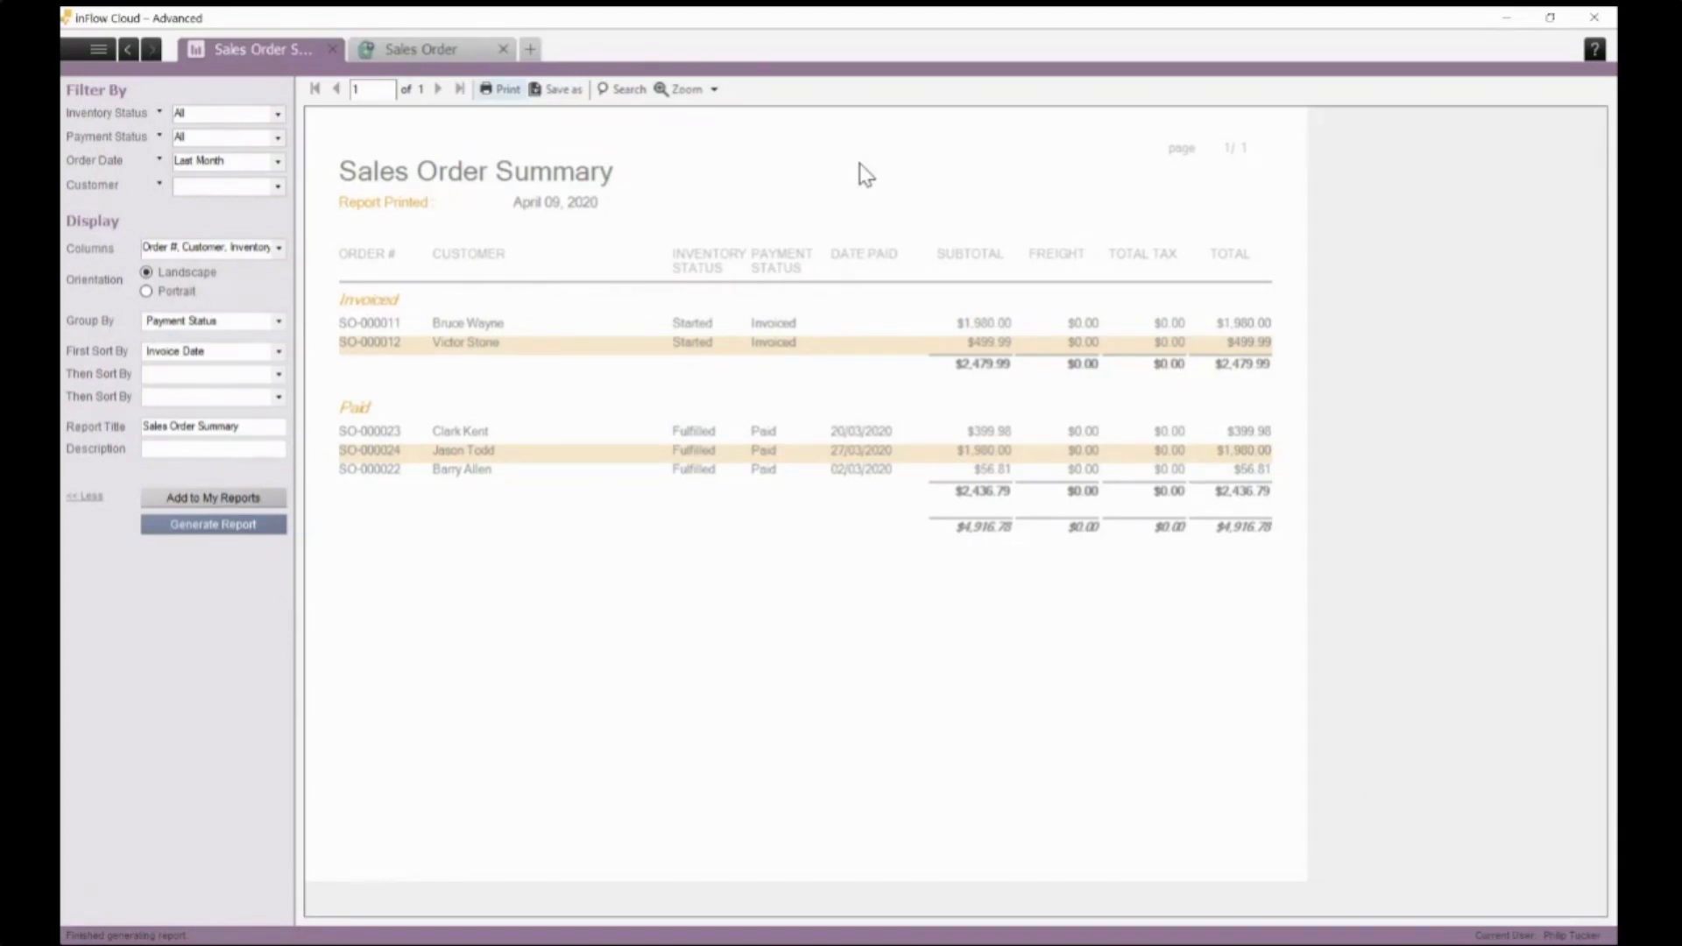
Open the save dialog for the Sales Order Summary report, check its file type setting, and close it without saving.
{"action": "left_click", "coordinate": [557, 89]}
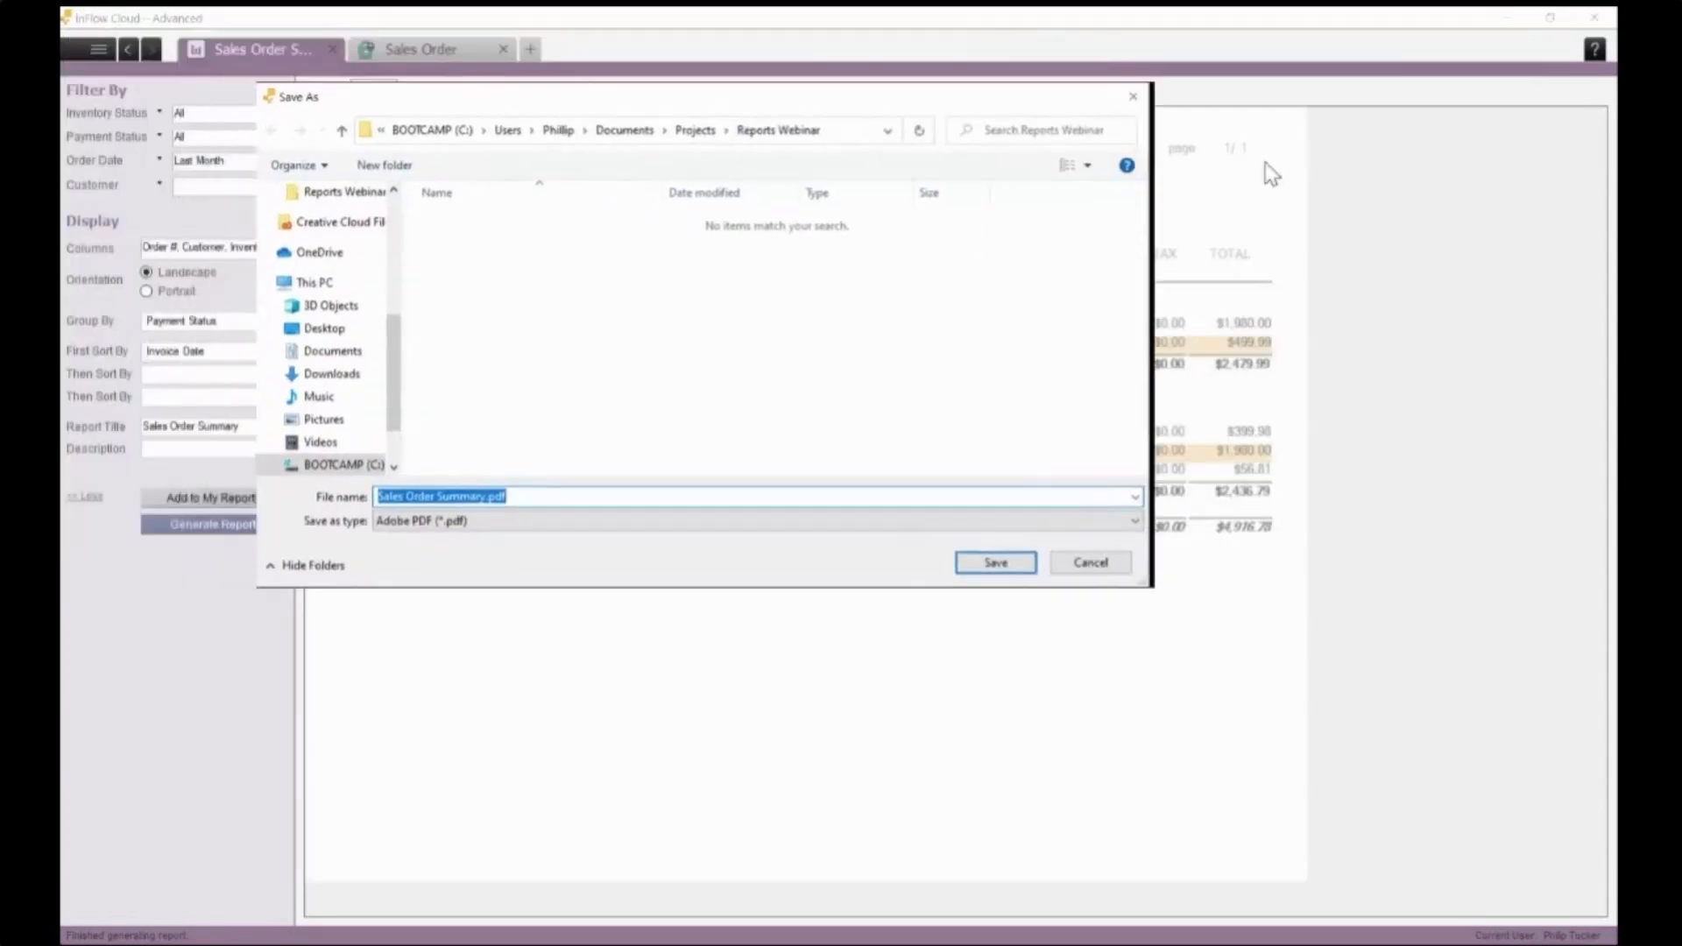
{"action": "key", "text": "Tab"}
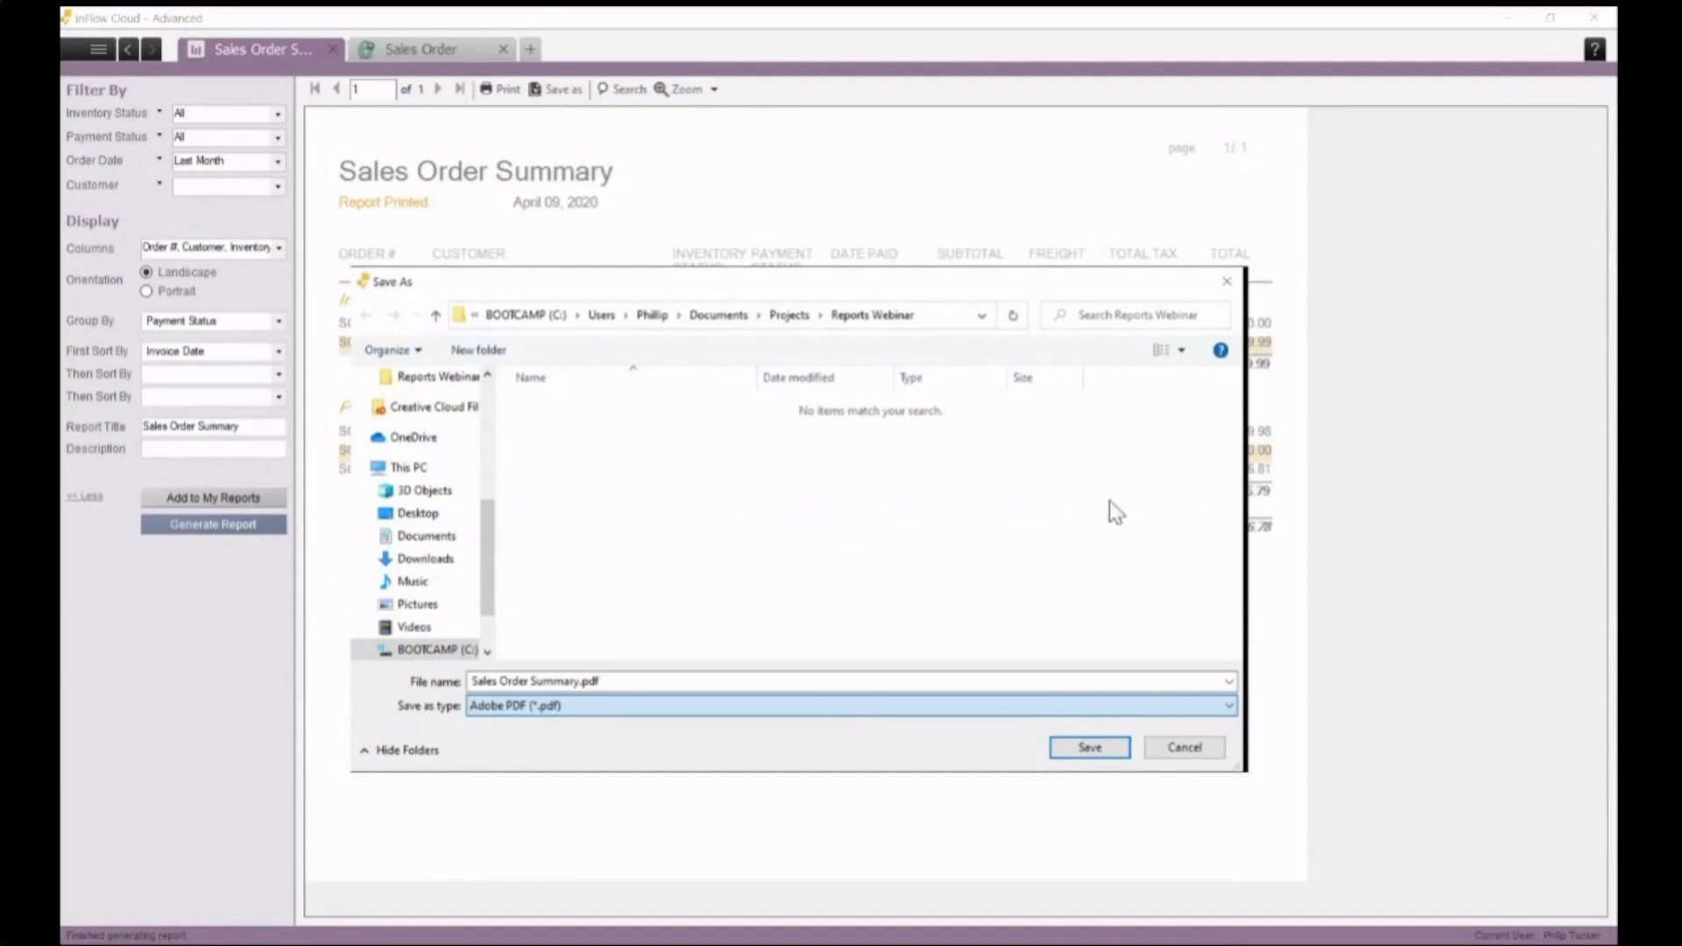
{"action": "left_click_drag", "start_coordinate": [1102, 281], "coordinate": [1105, 245]}
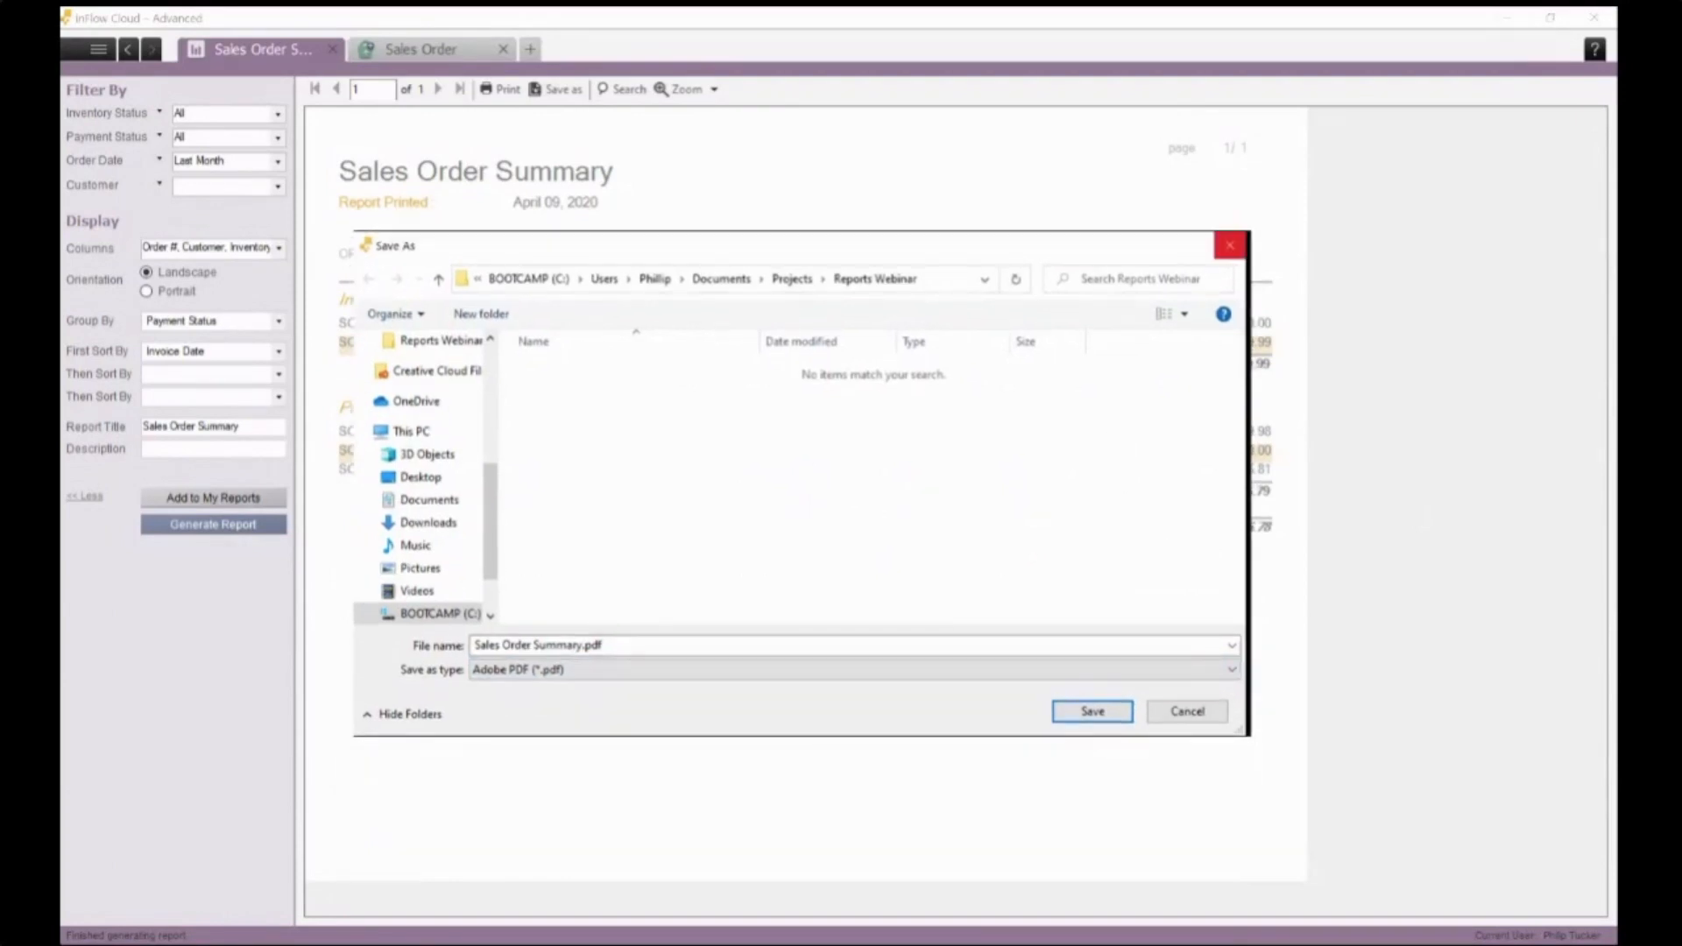
{"action": "left_click", "coordinate": [1230, 246]}
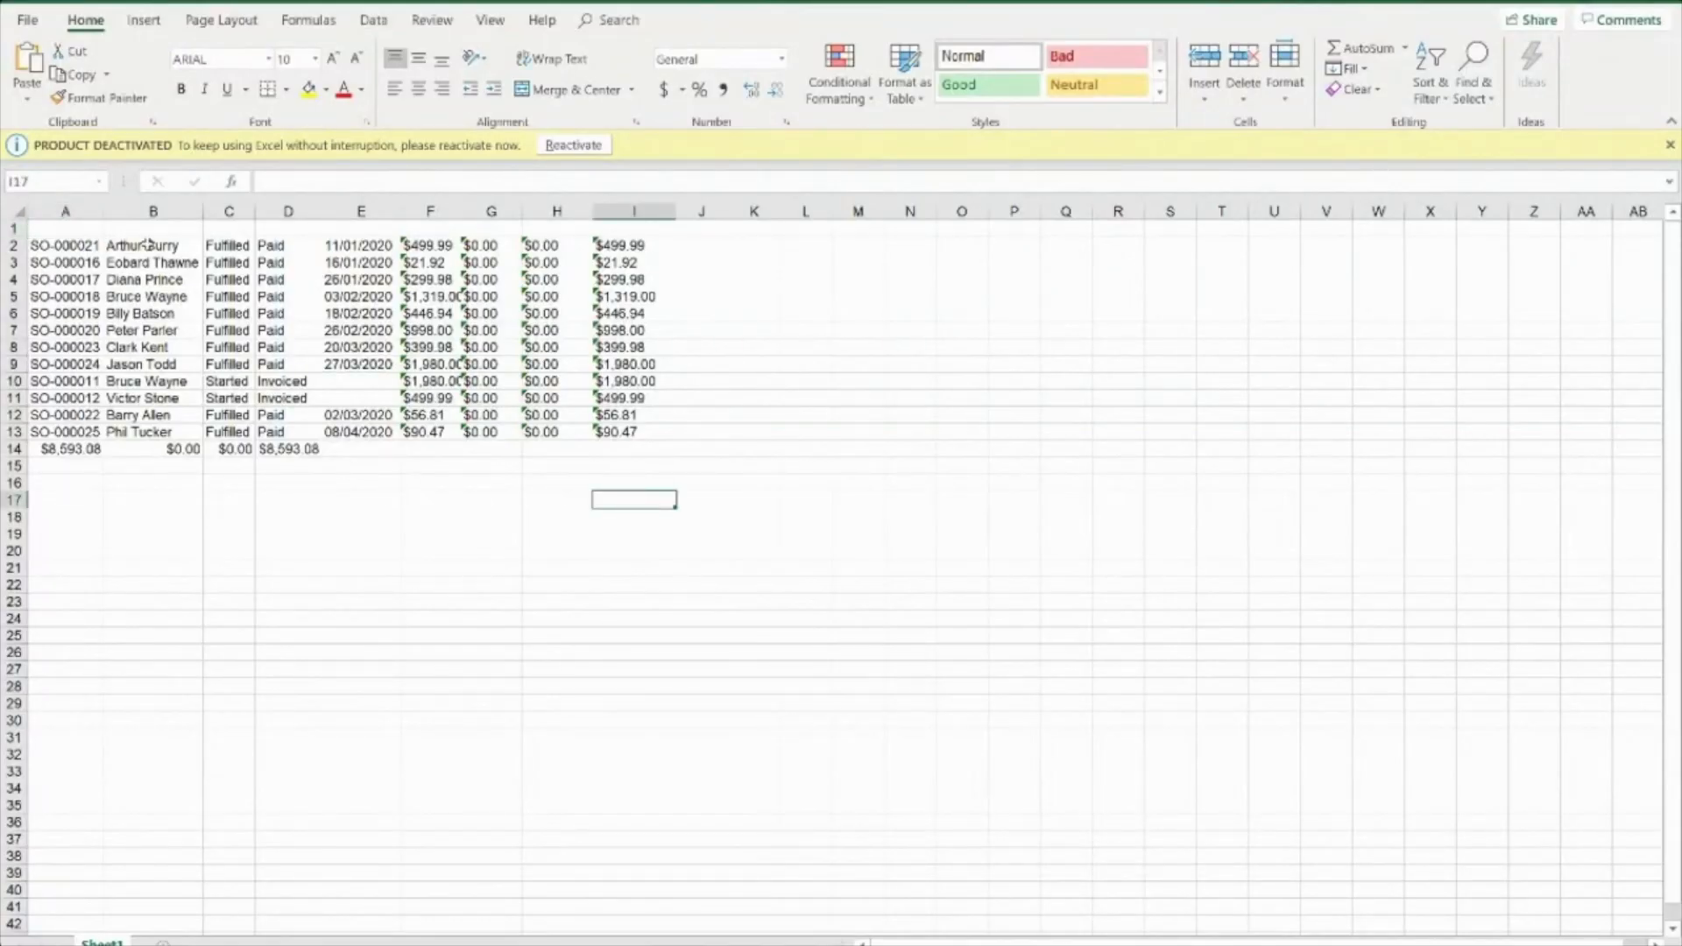
Switch to the exported report in Excel and examine the heading row and the sales order rows beneath it.
{"action": "left_click_drag", "start_coordinate": [63, 228], "coordinate": [631, 215]}
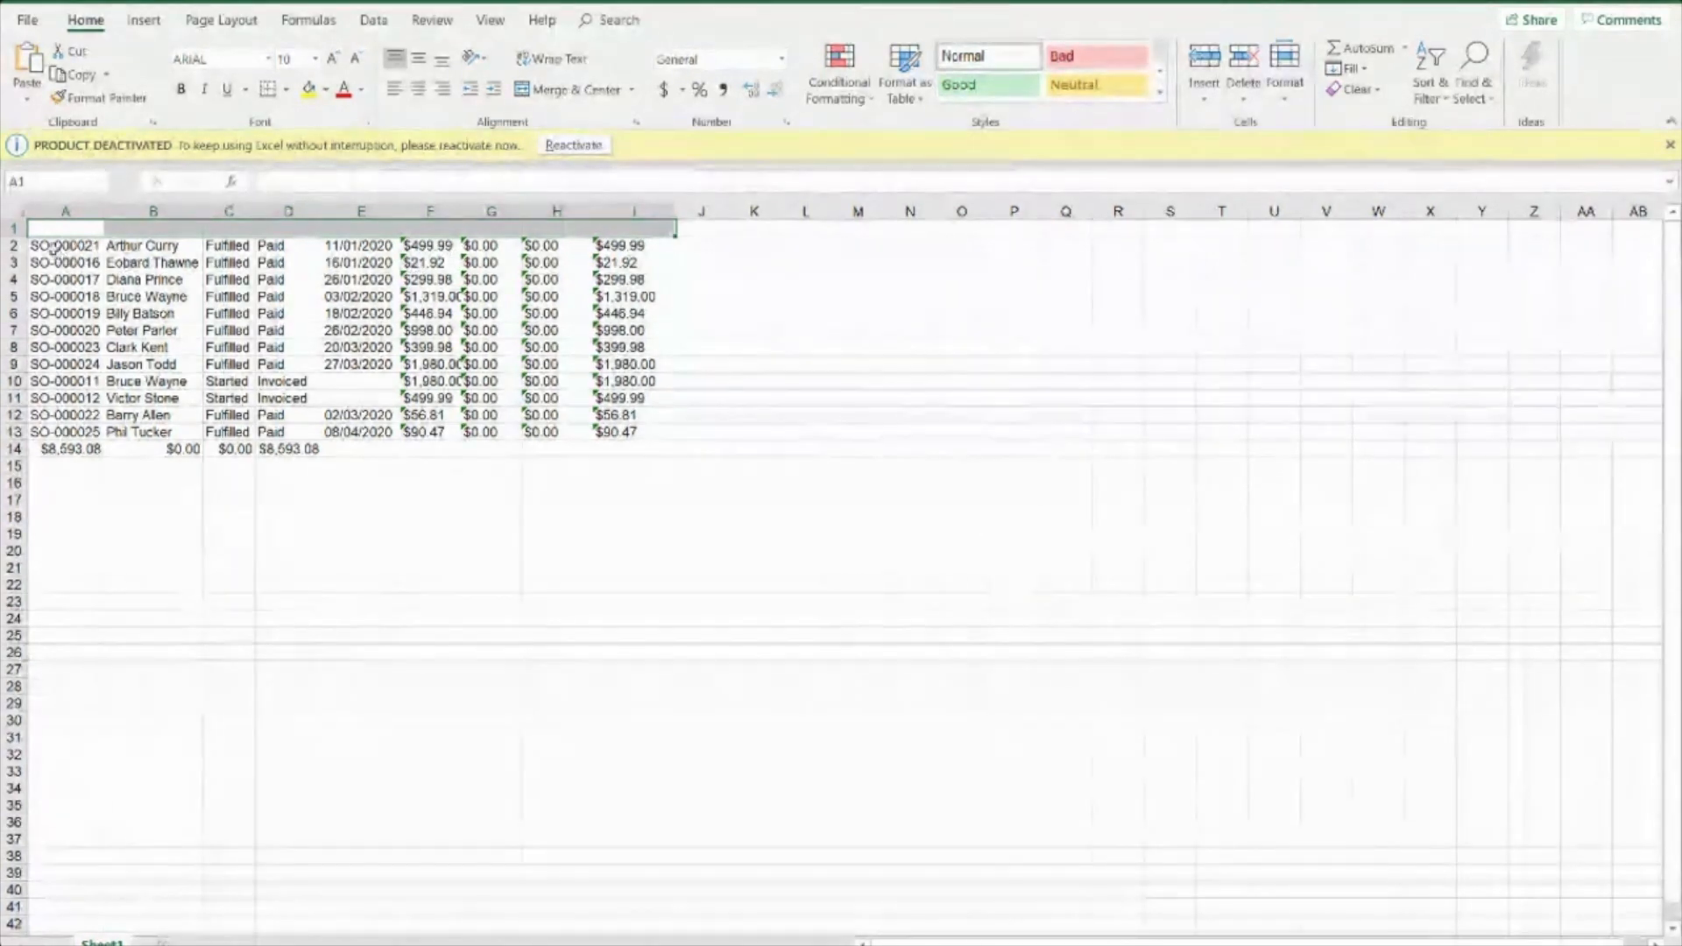
{"action": "left_click_drag", "start_coordinate": [61, 245], "coordinate": [606, 414]}
{"action": "left_click", "coordinate": [557, 500]}
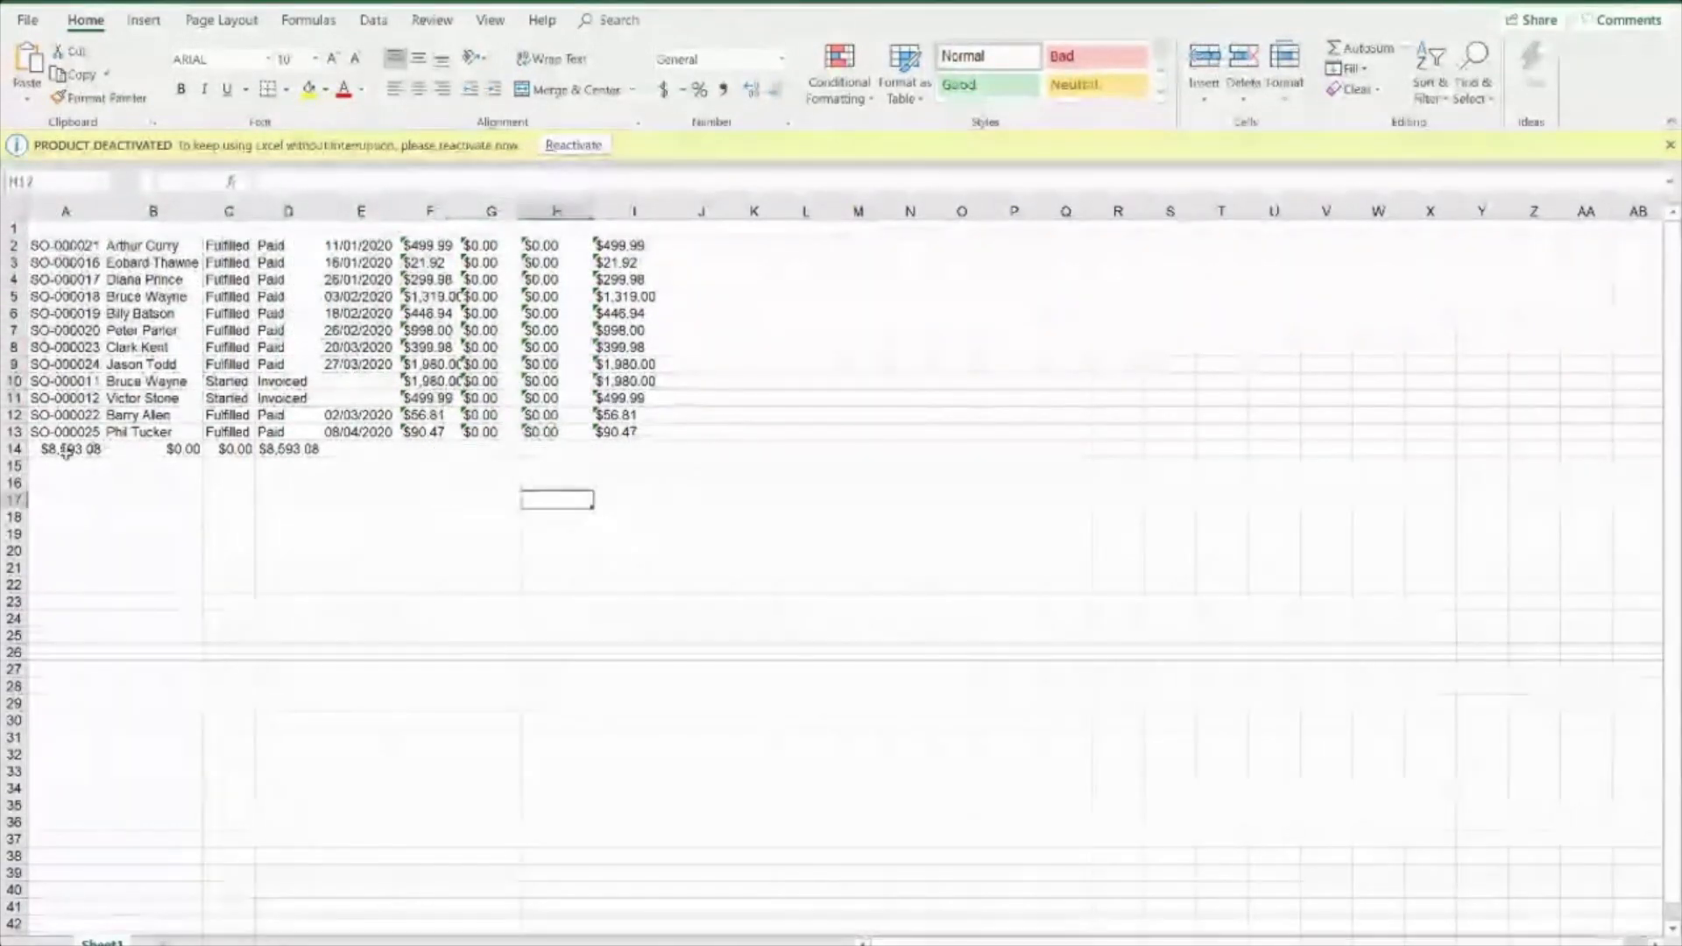
Move the totals from A14:D14 to F14:I14 and fit column F to its contents.
{"action": "left_click_drag", "start_coordinate": [66, 452], "coordinate": [314, 452]}
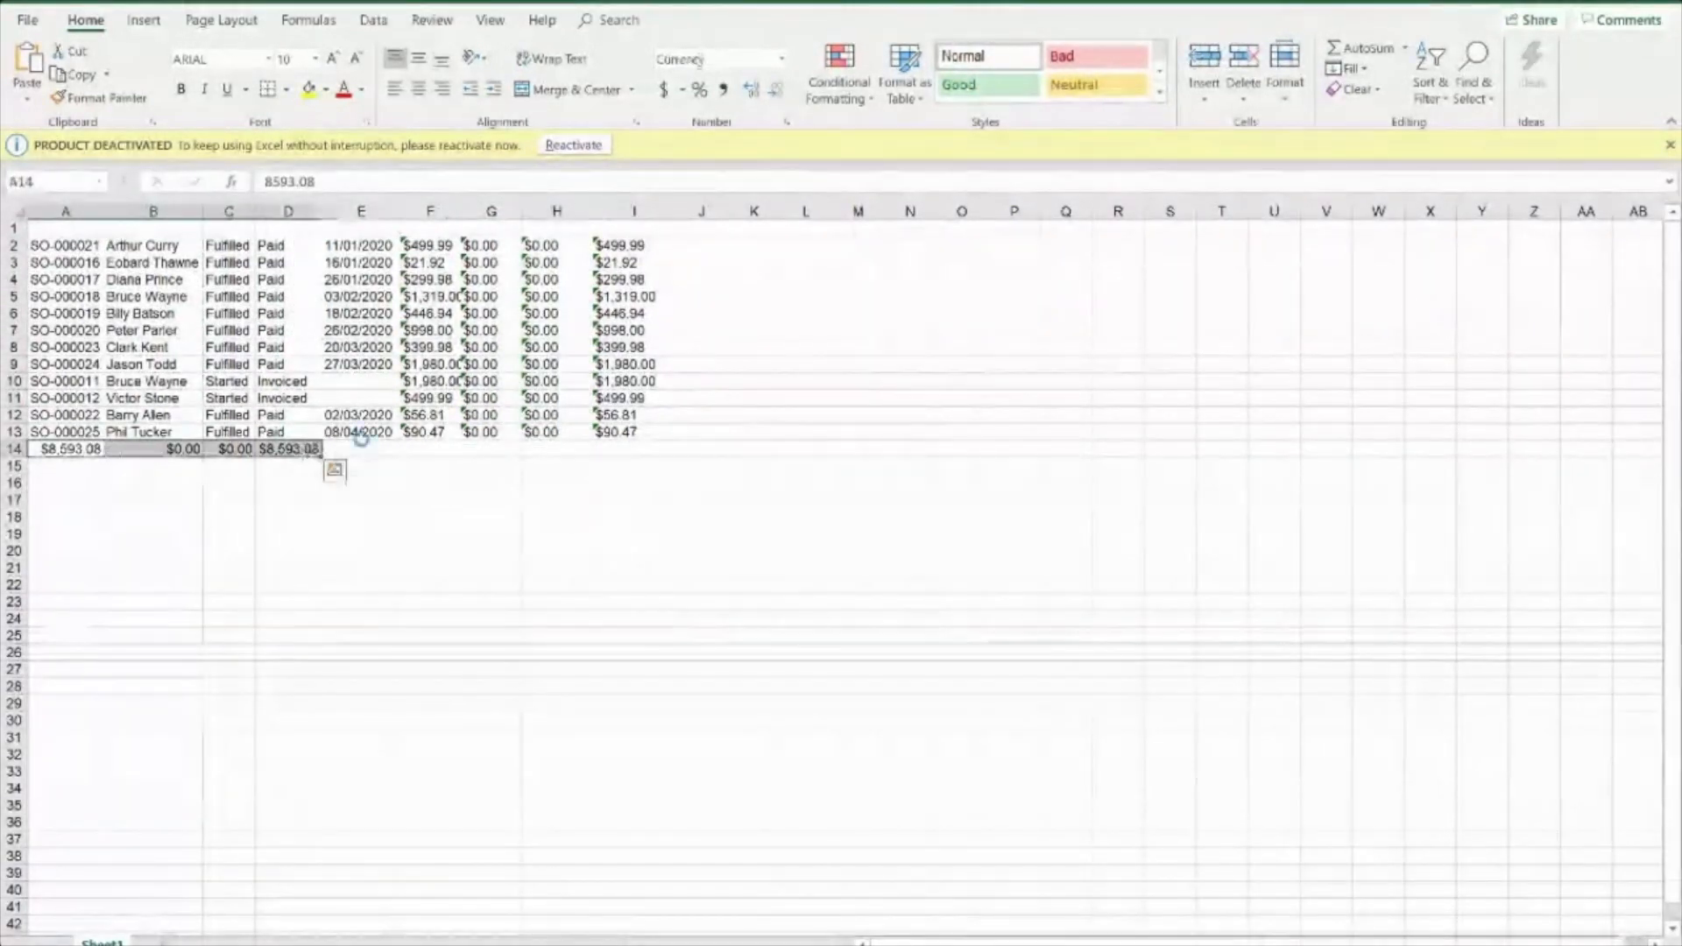
{"action": "key", "text": "ctrl+x"}
{"action": "left_click", "coordinate": [444, 451]}
{"action": "key", "text": "ctrl+v"}
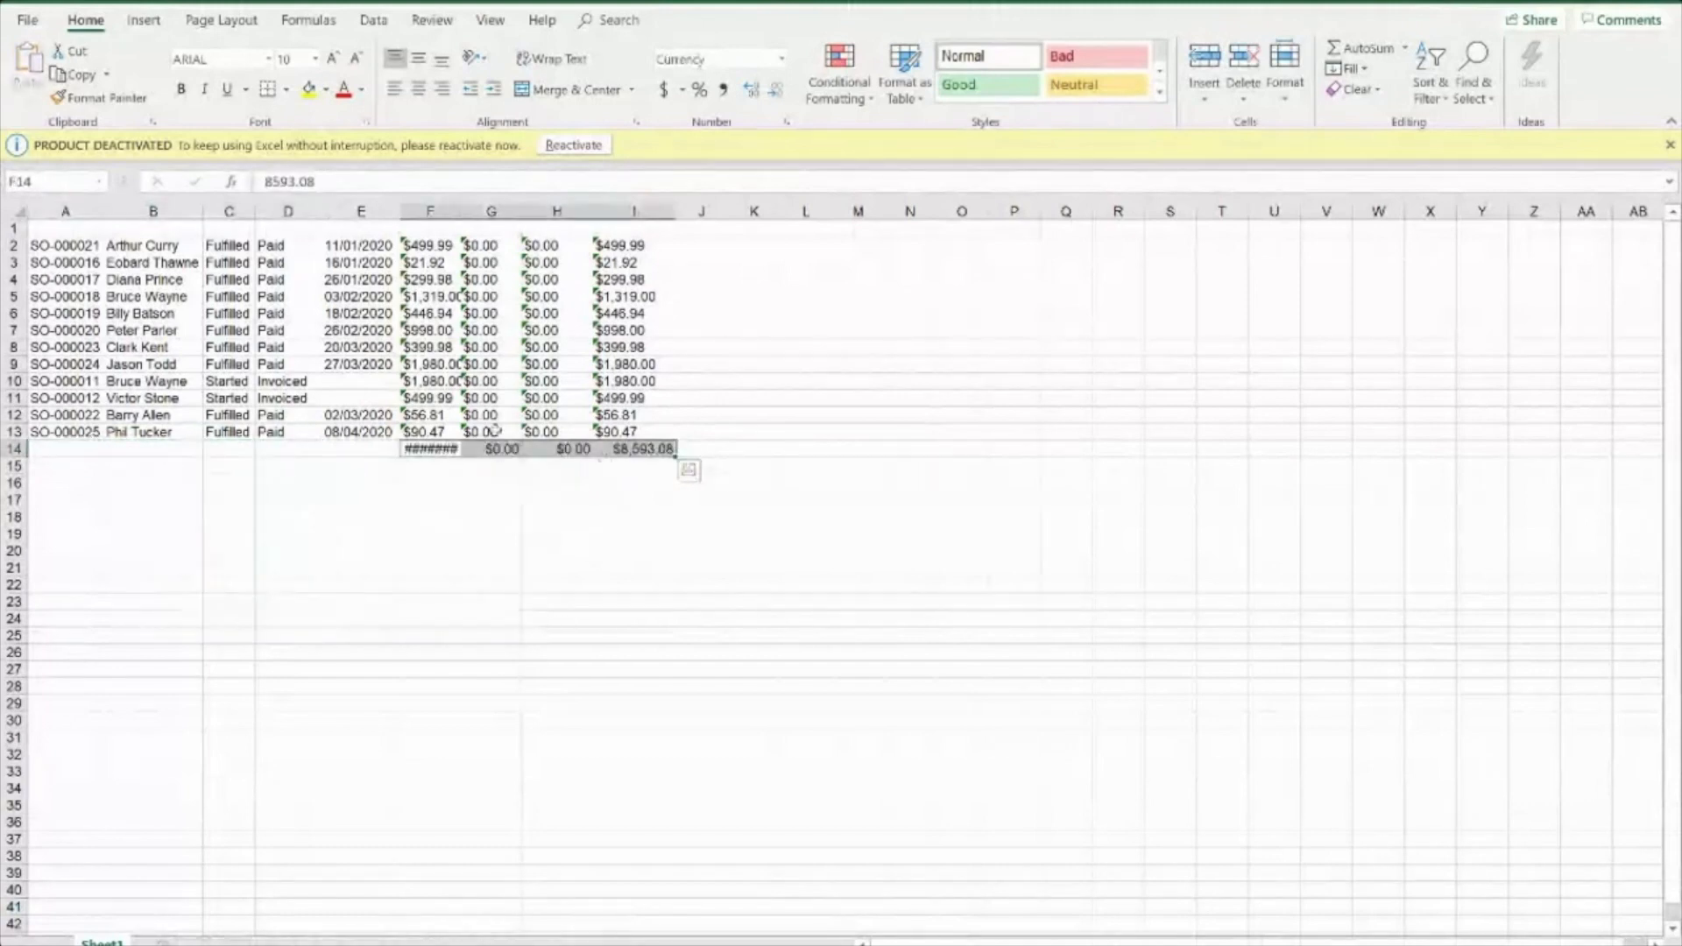
{"action": "double_click", "coordinate": [461, 211]}
{"action": "left_click", "coordinate": [561, 483]}
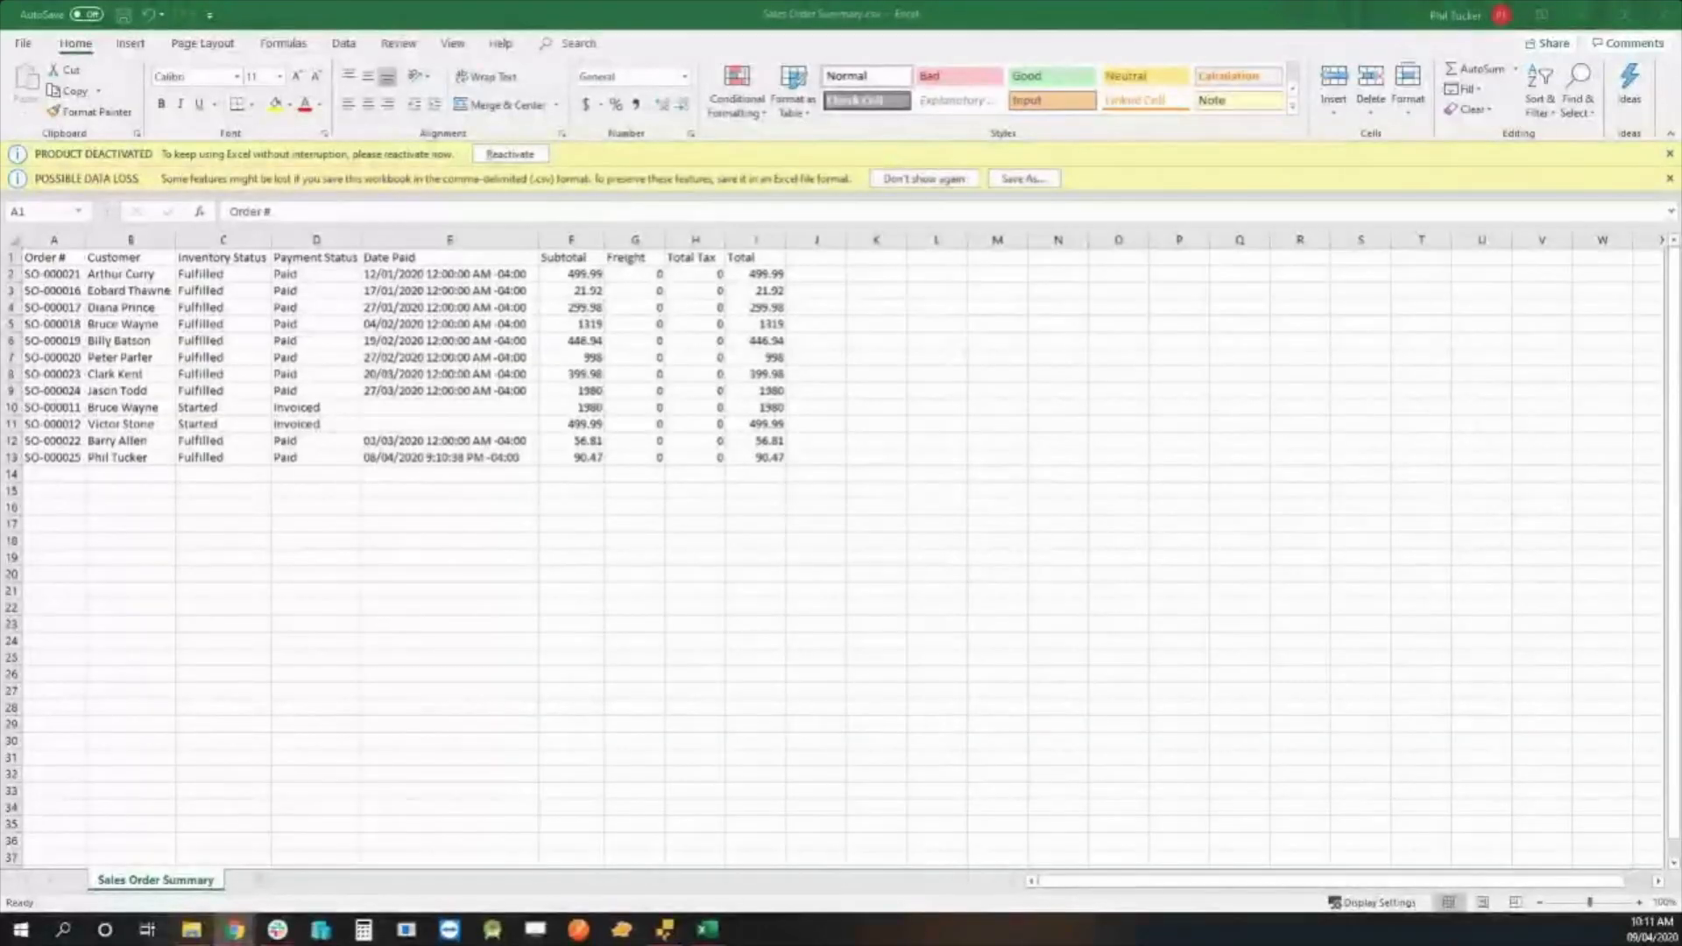
In Sales Order Summary.csv, examine the column headings and the block of sales order rows.
{"action": "left_click", "coordinate": [56, 262]}
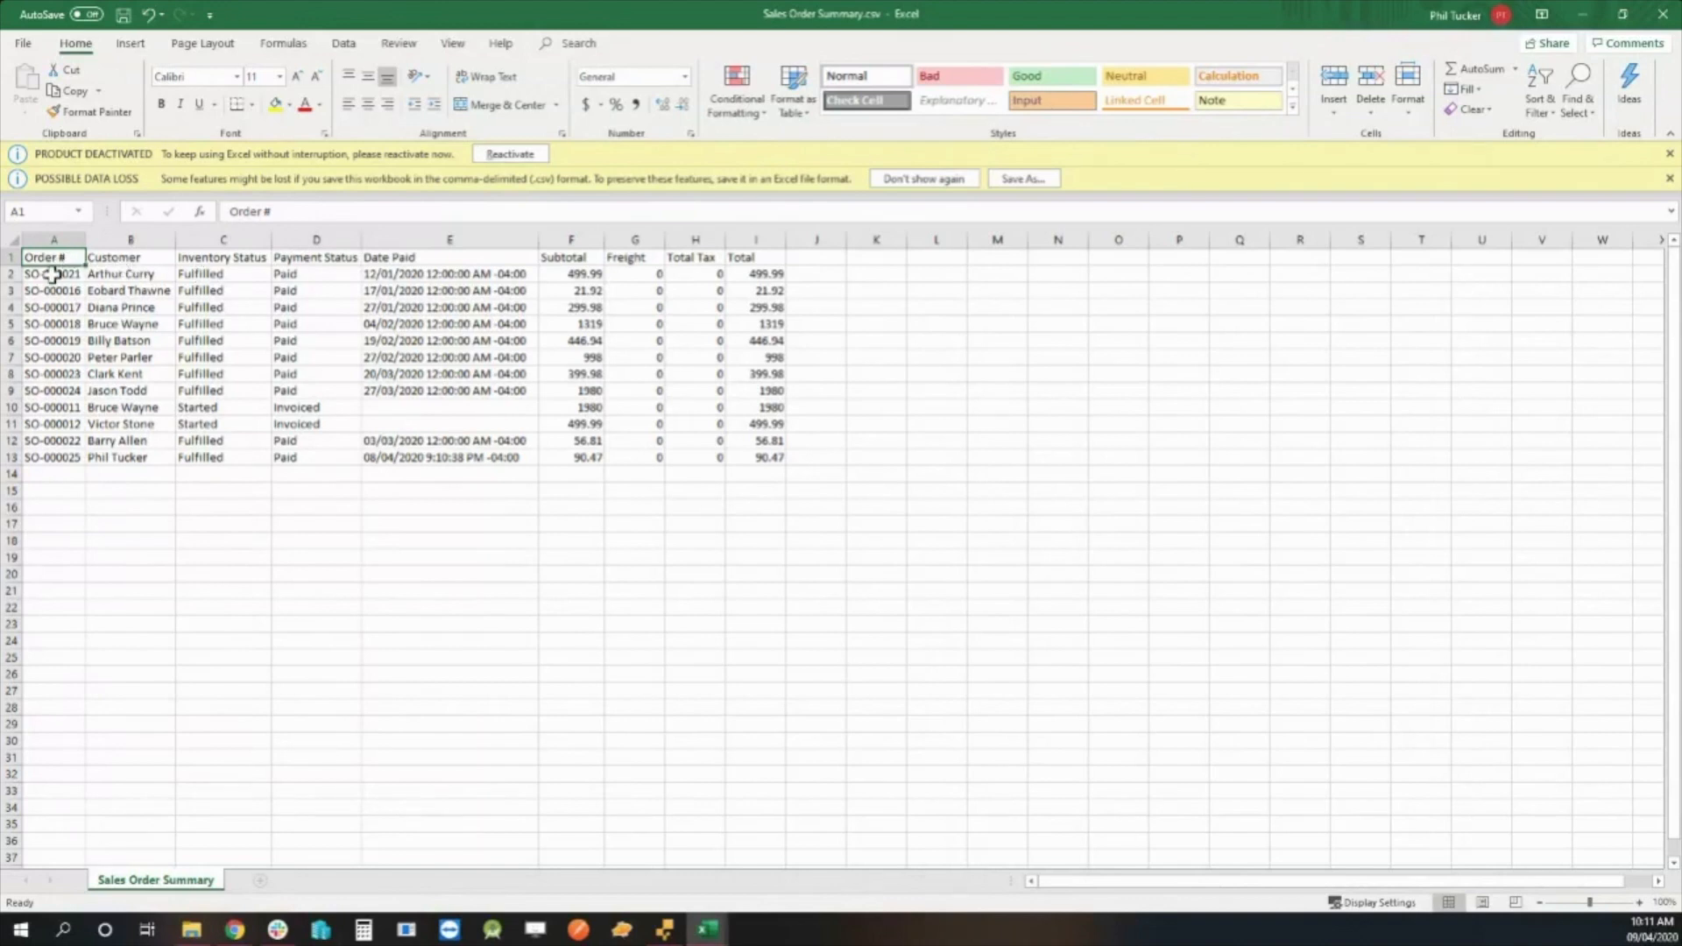
{"action": "left_click_drag", "start_coordinate": [45, 273], "coordinate": [771, 460]}
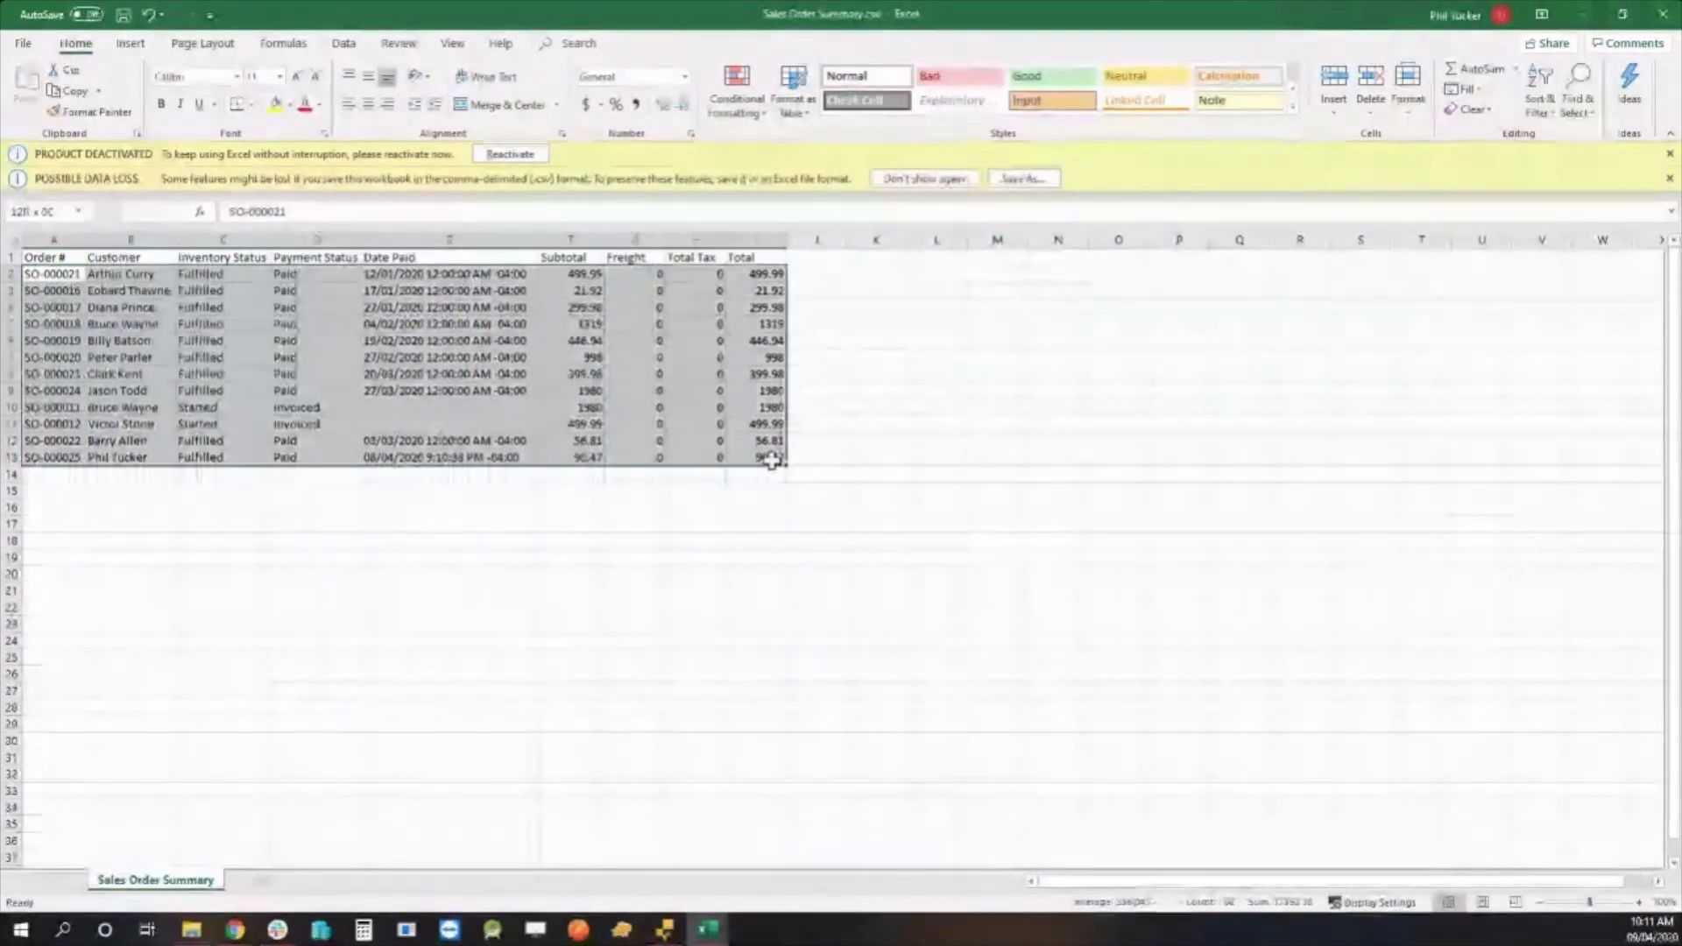
{"action": "left_click", "coordinate": [792, 526]}
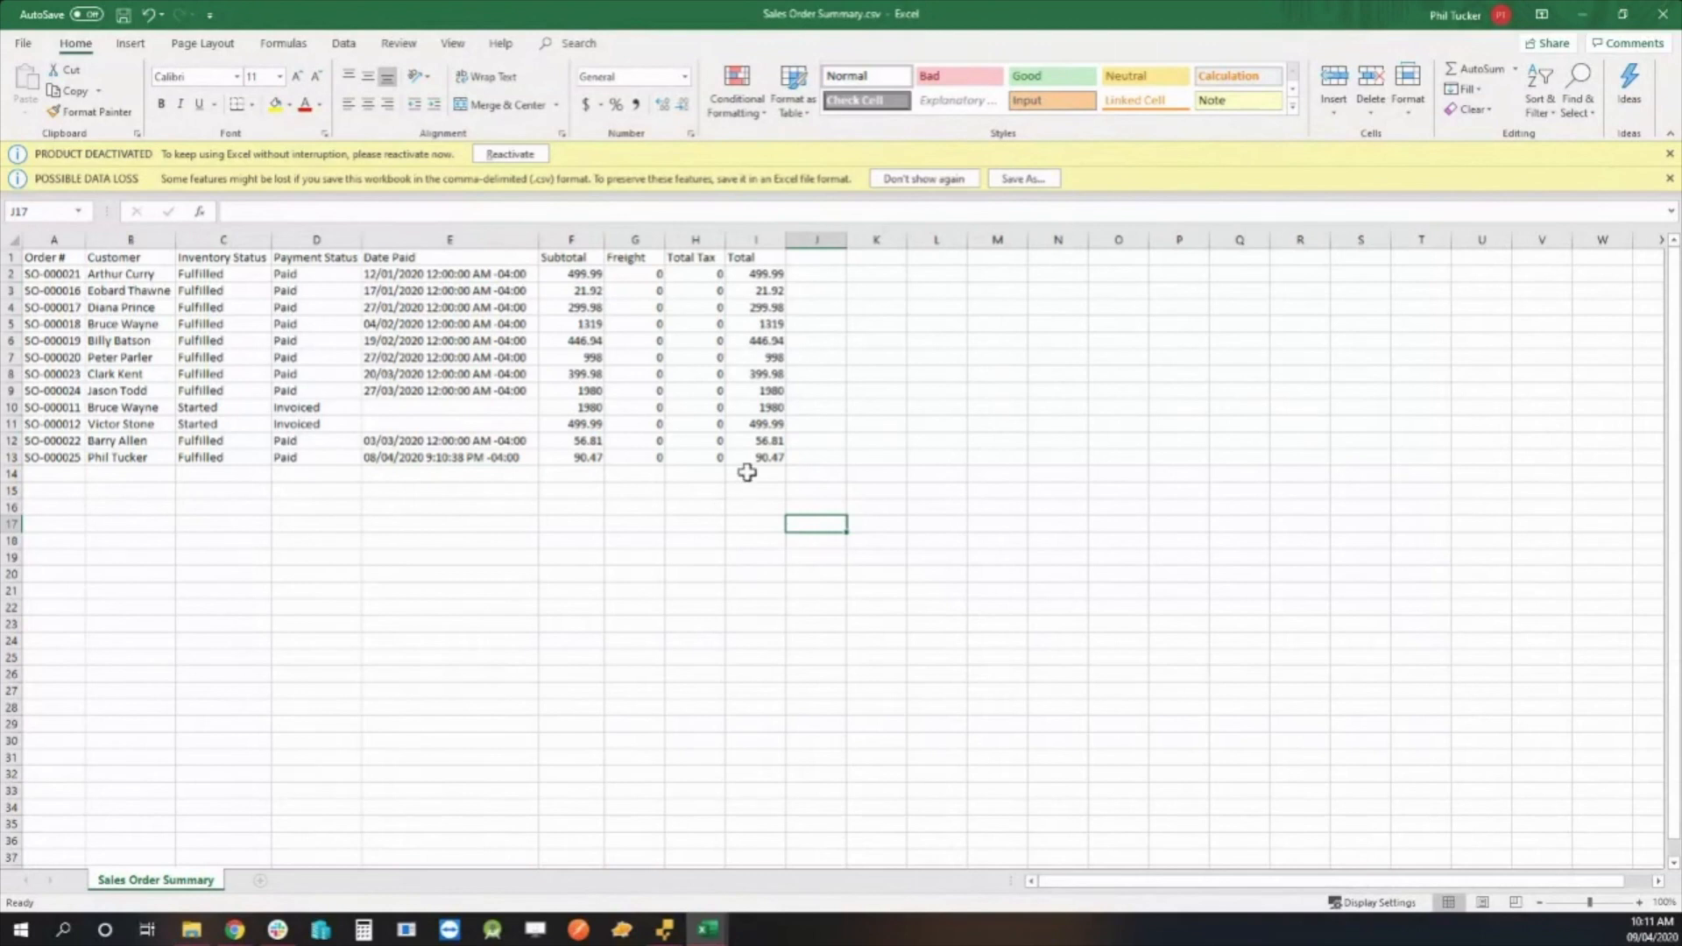
Add up the Total column in cell I14 with a SUM formula over I2:I13.
{"action": "left_click_drag", "start_coordinate": [770, 273], "coordinate": [762, 469]}
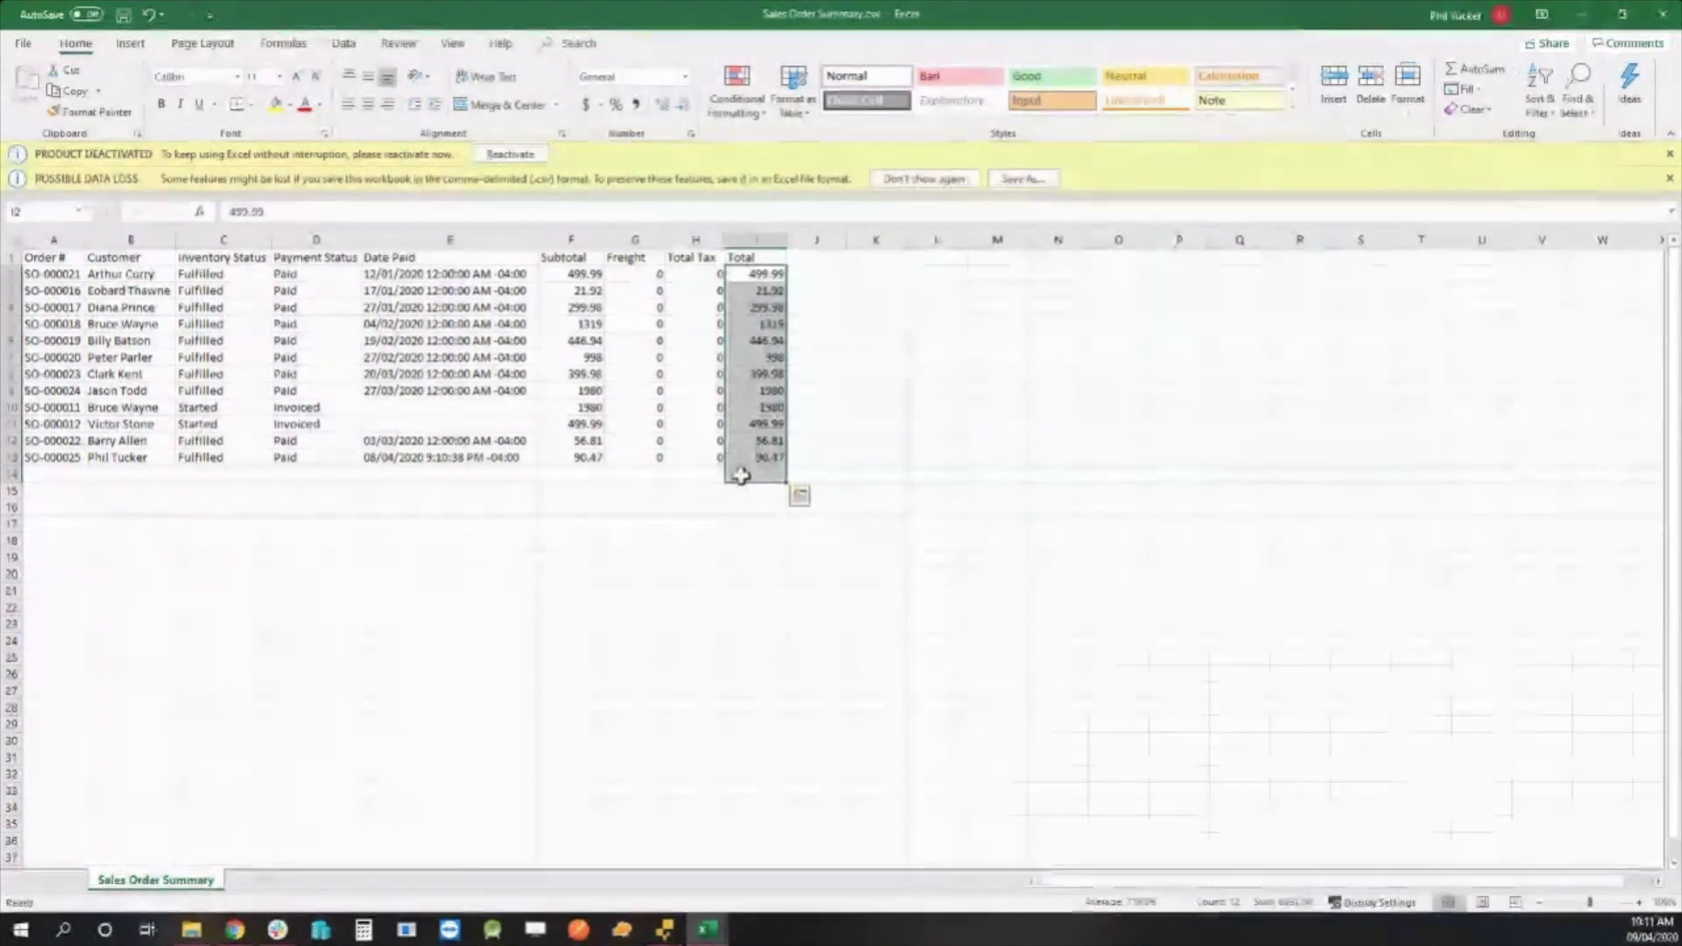
{"action": "left_click", "coordinate": [743, 474]}
{"action": "type", "text": "=sum"}
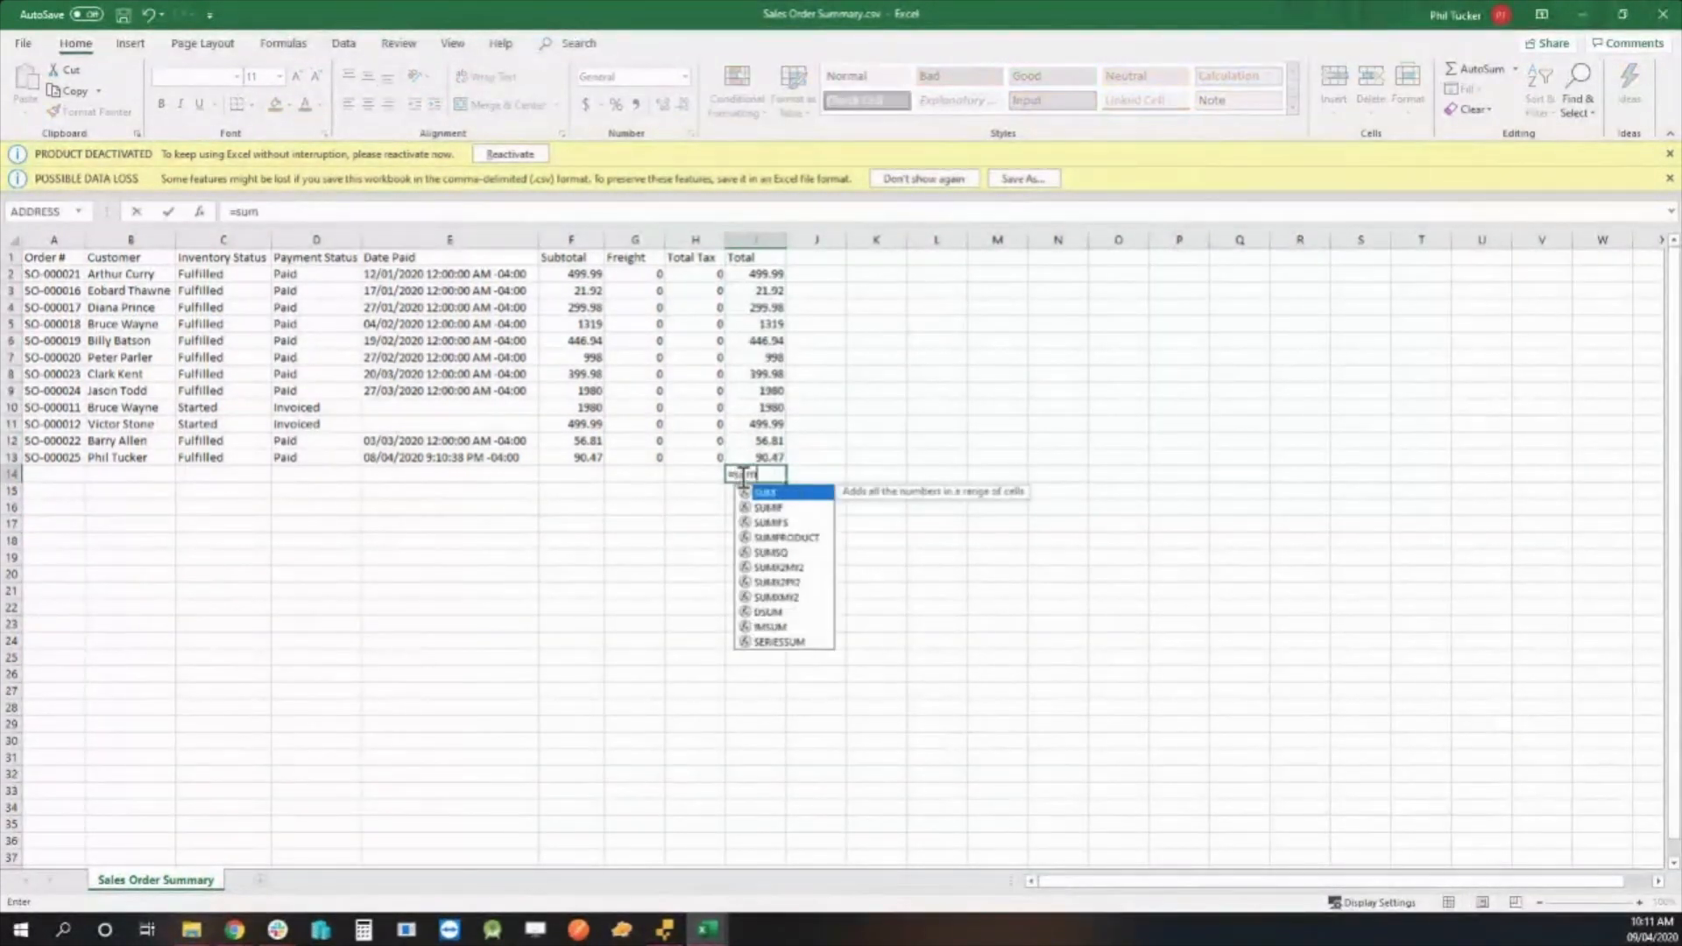
{"action": "key", "text": "Return"}
{"action": "left_click", "coordinate": [744, 473]}
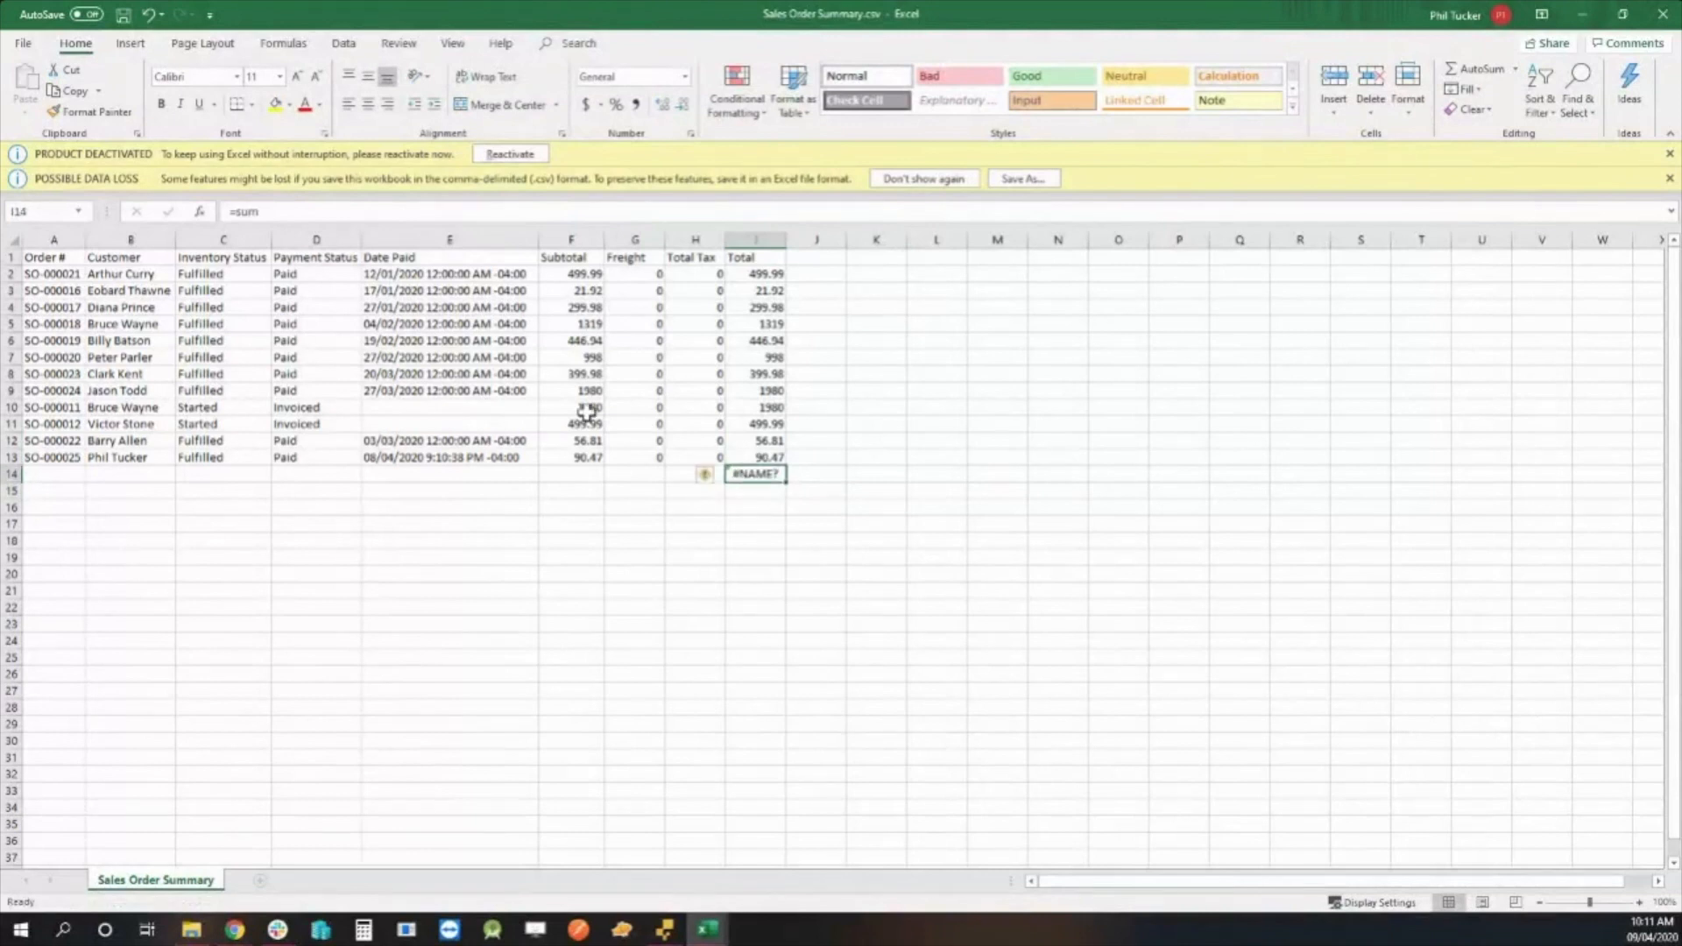
{"action": "left_click", "coordinate": [302, 217]}
{"action": "type", "text": "um("}
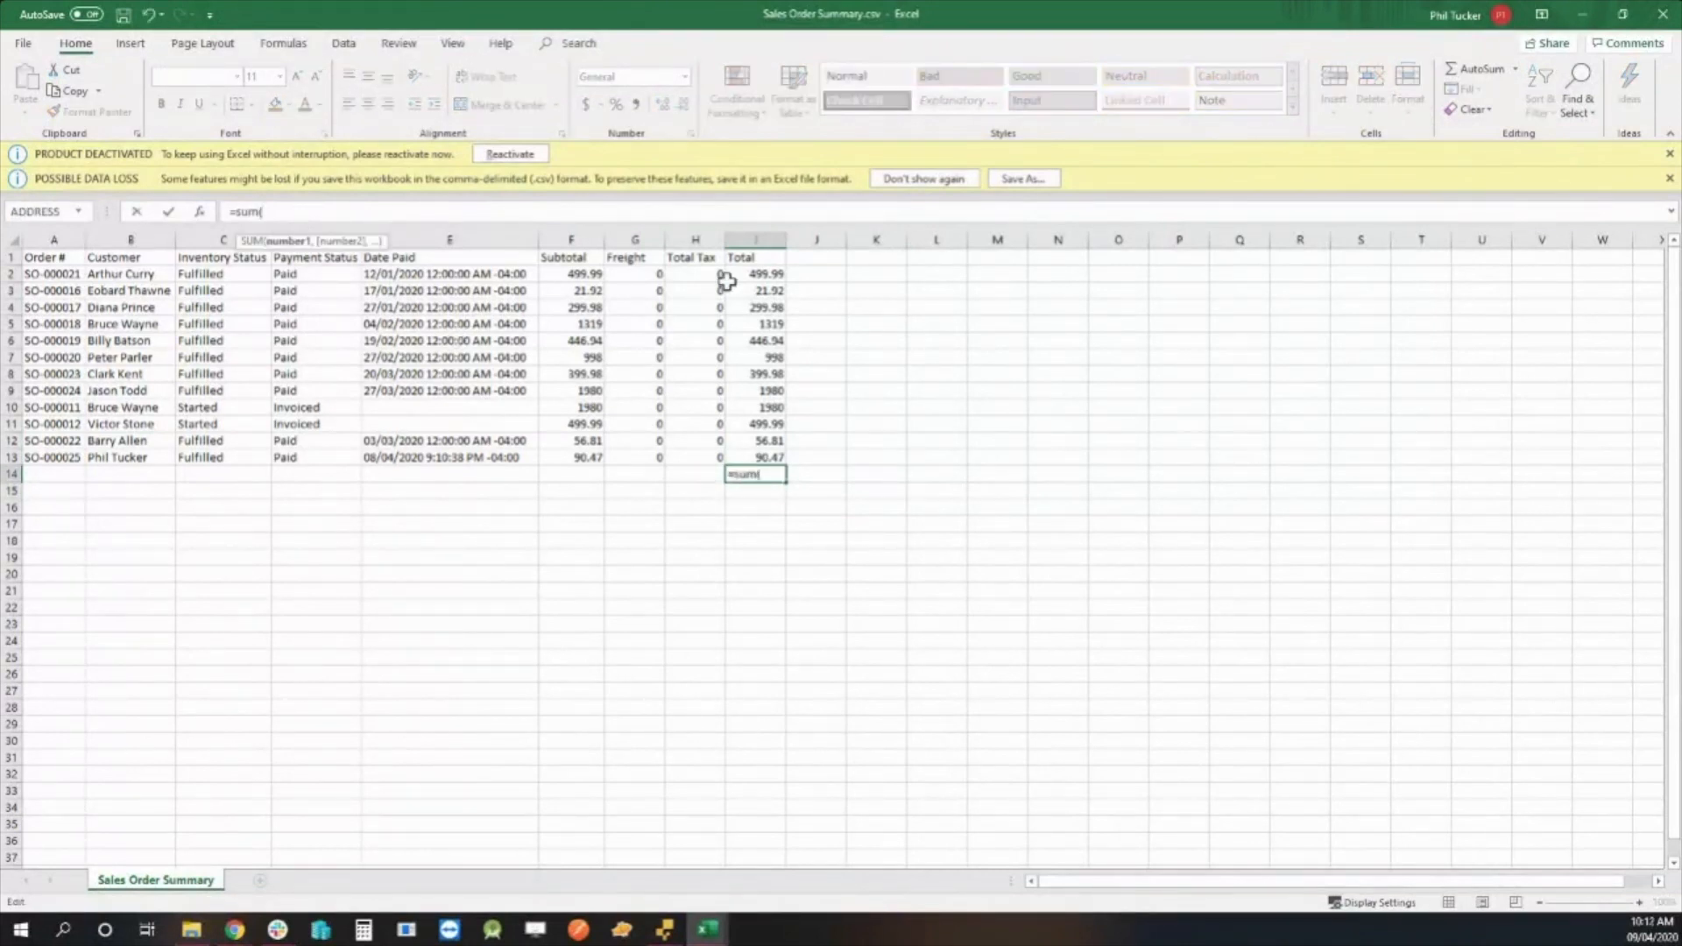
{"action": "left_click_drag", "start_coordinate": [767, 273], "coordinate": [770, 454]}
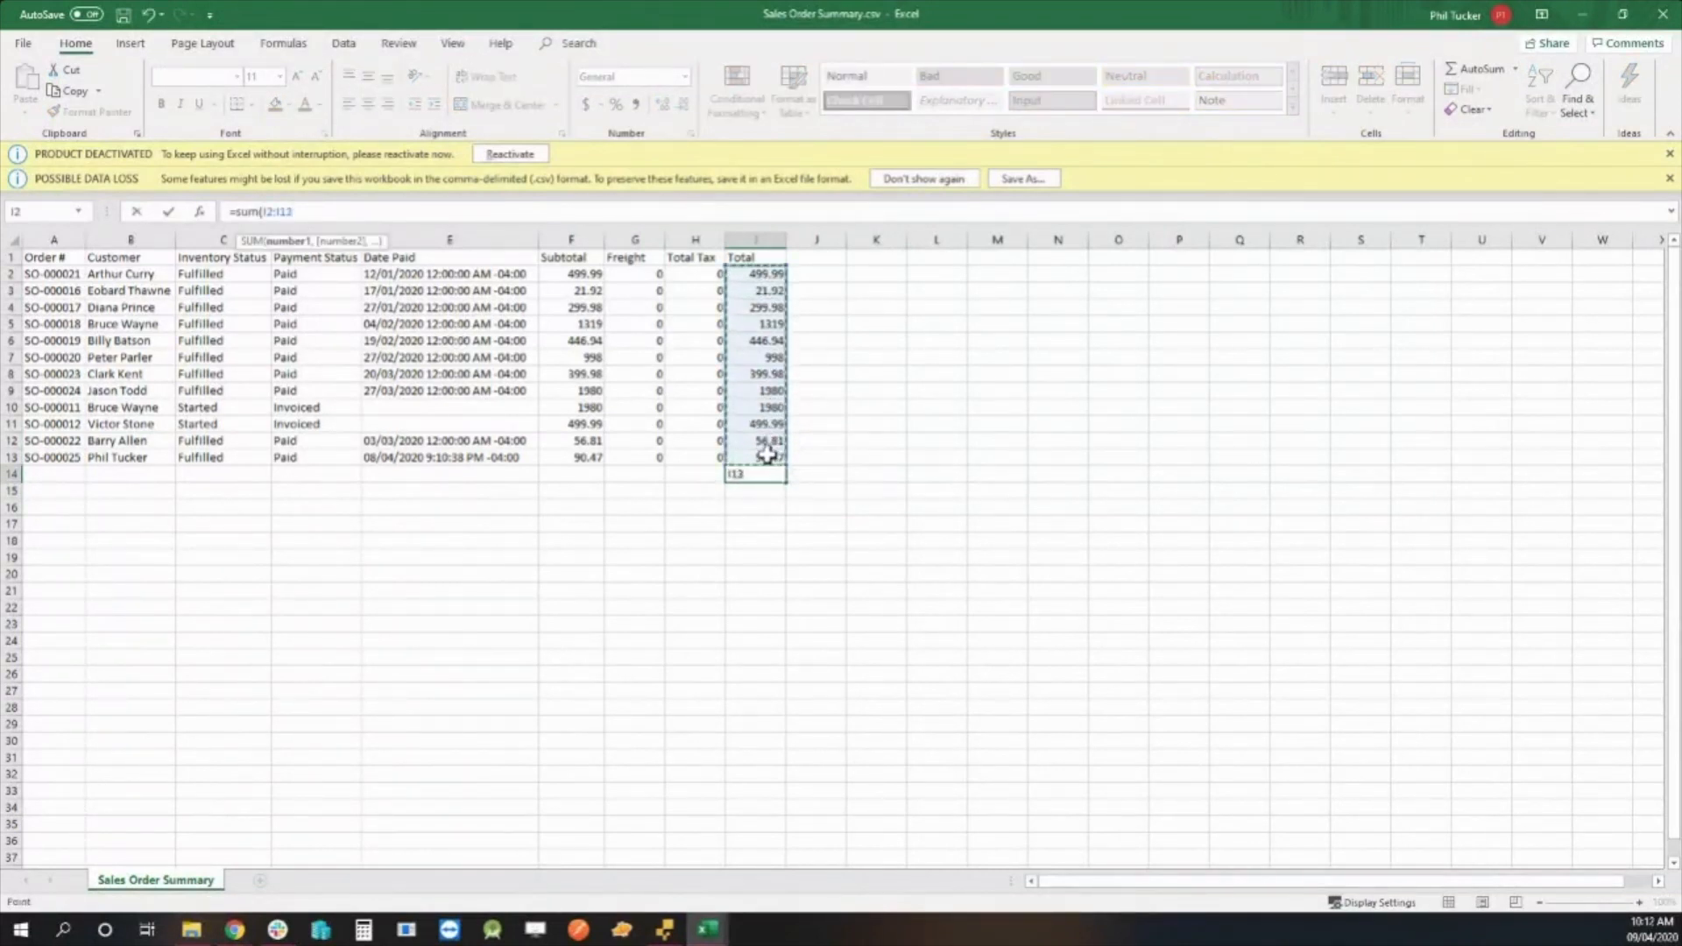
{"action": "key", "text": "Return"}
{"action": "key", "text": "Up"}
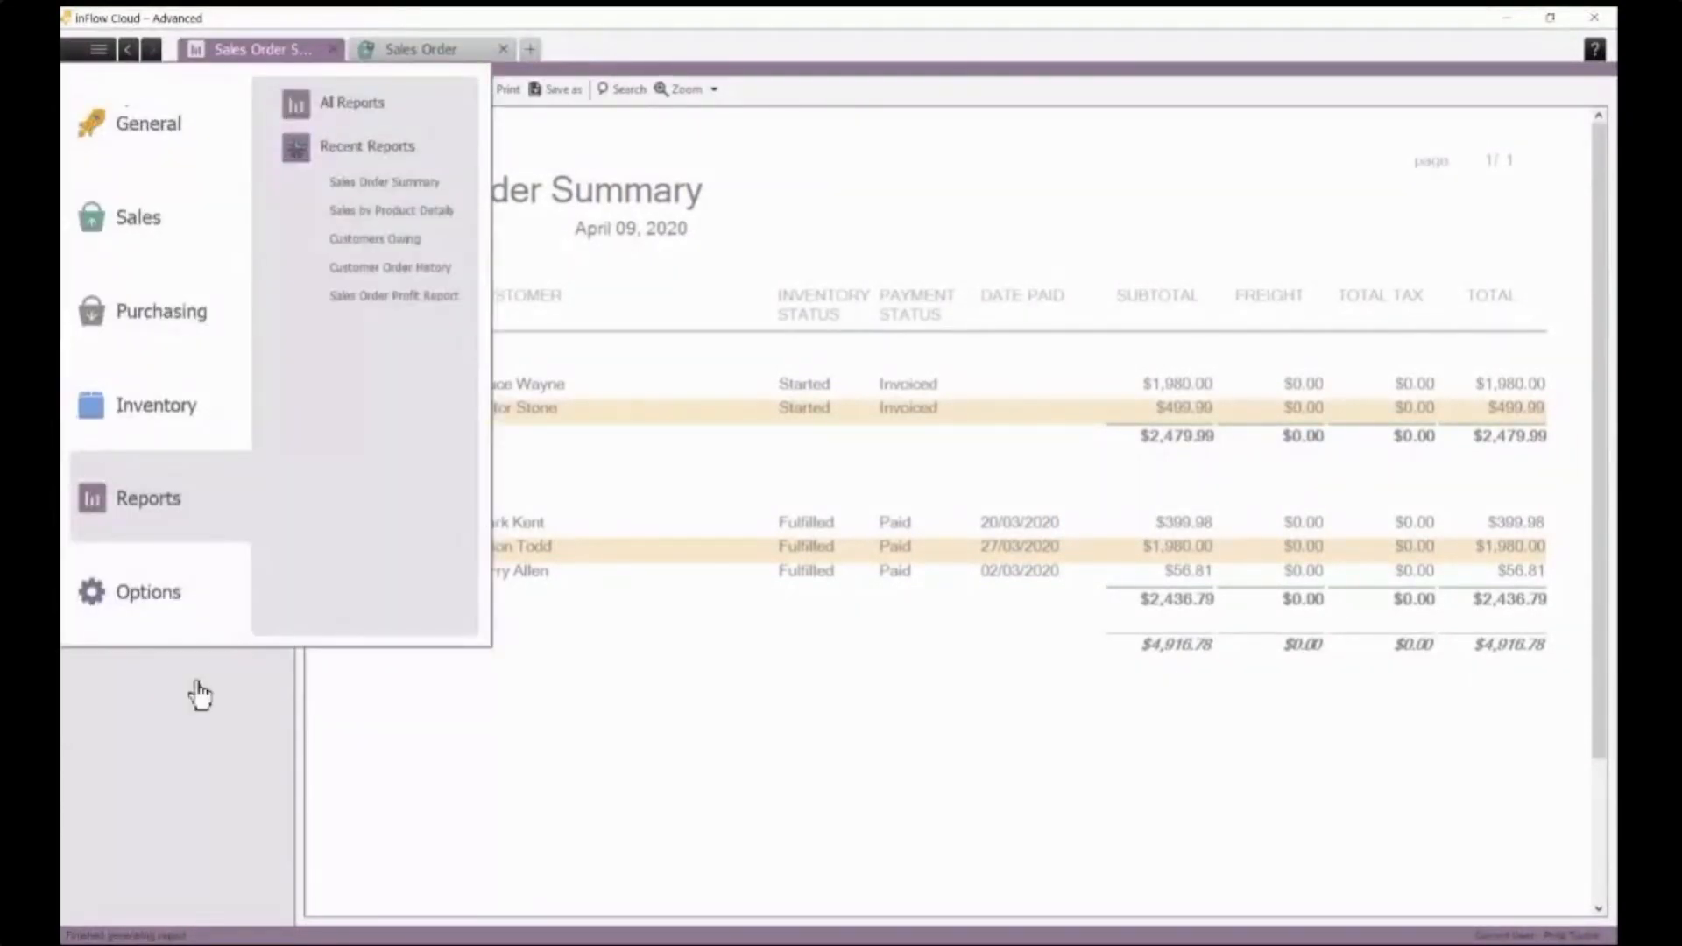
Switch back to inFlow Cloud, open the Current Stock list and filter it to the Energy Drinks category.
{"action": "mouse_move", "coordinate": [149, 402]}
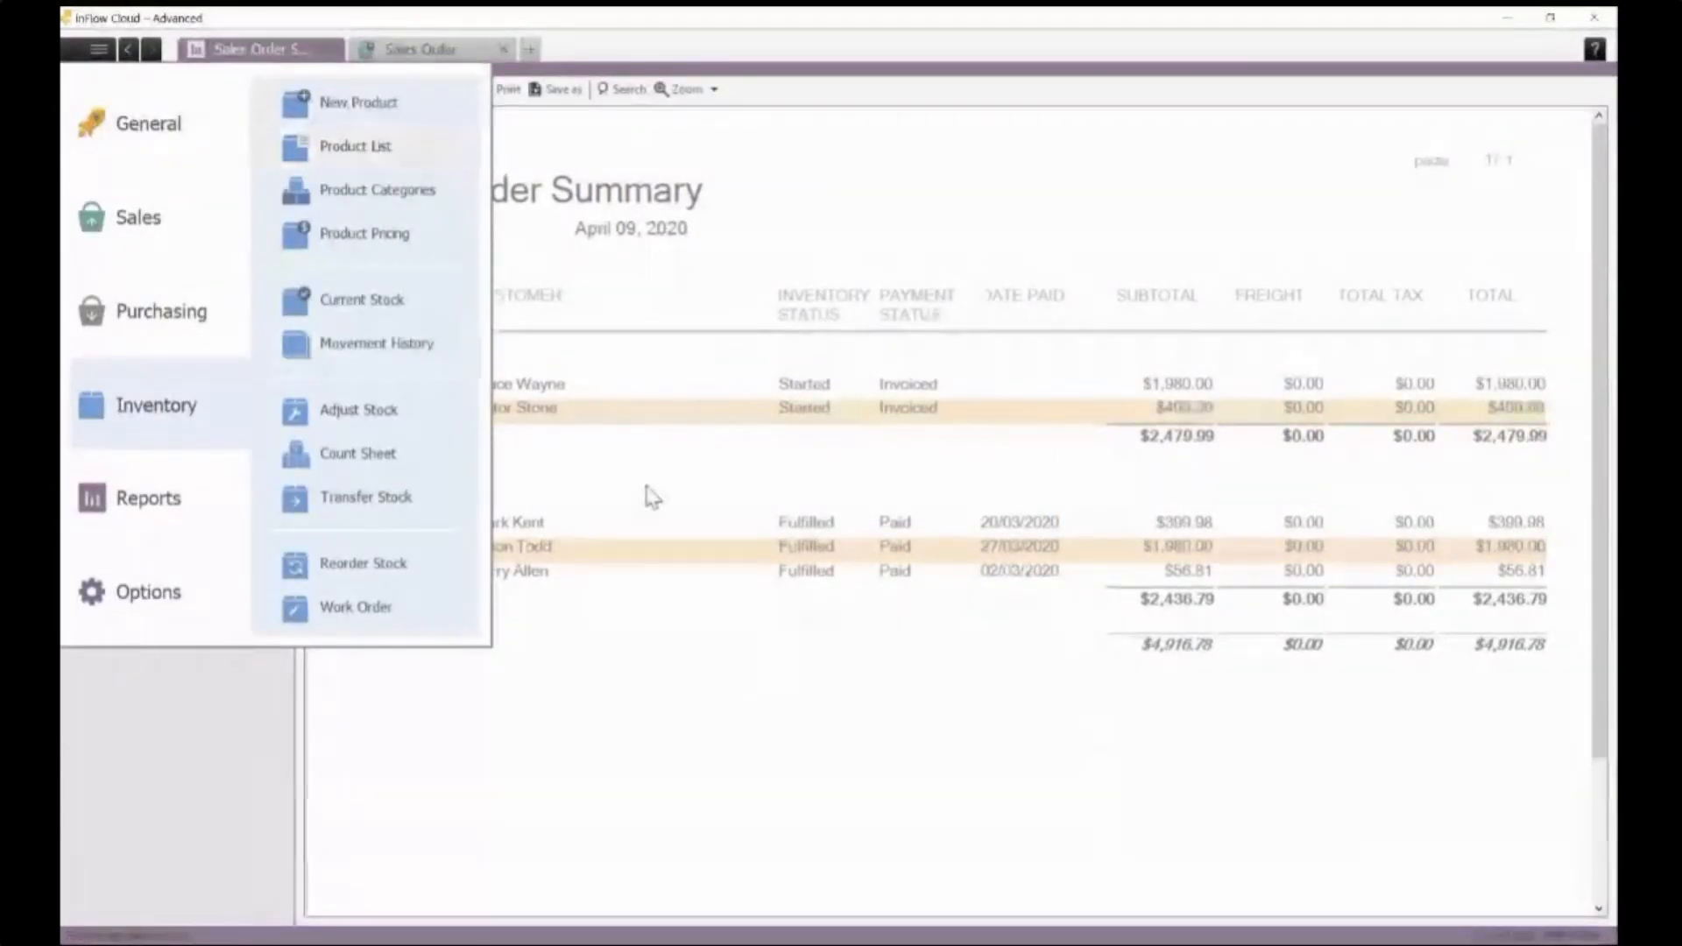
{"action": "left_click", "coordinate": [362, 299]}
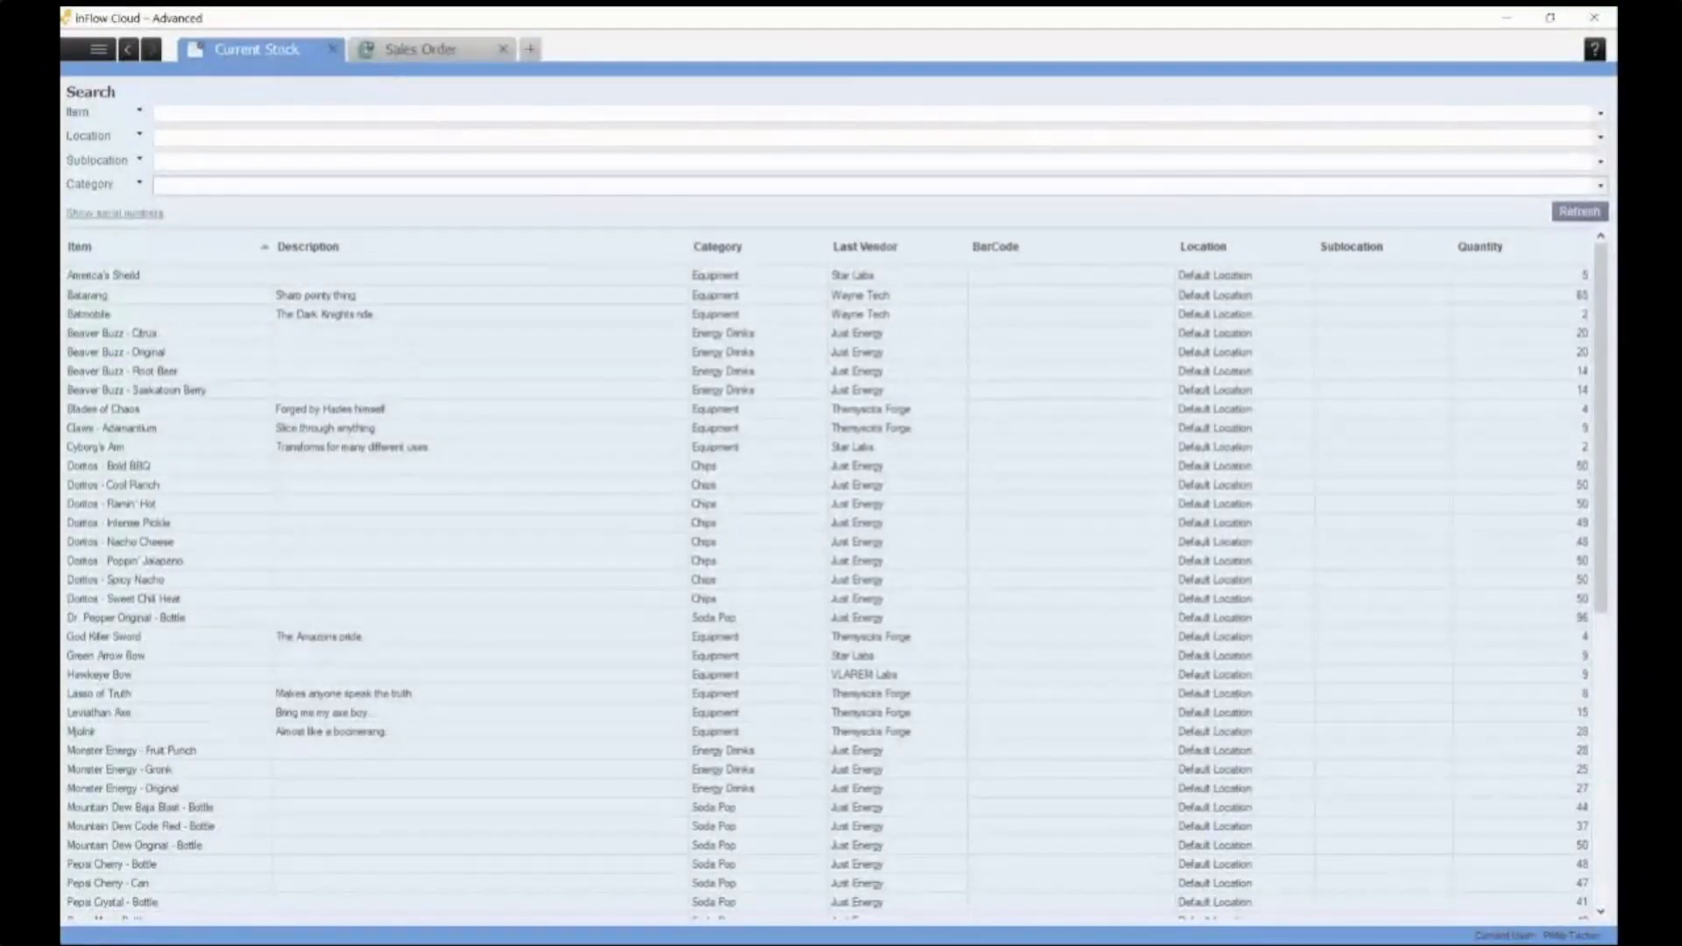
{"action": "left_click", "coordinate": [382, 454]}
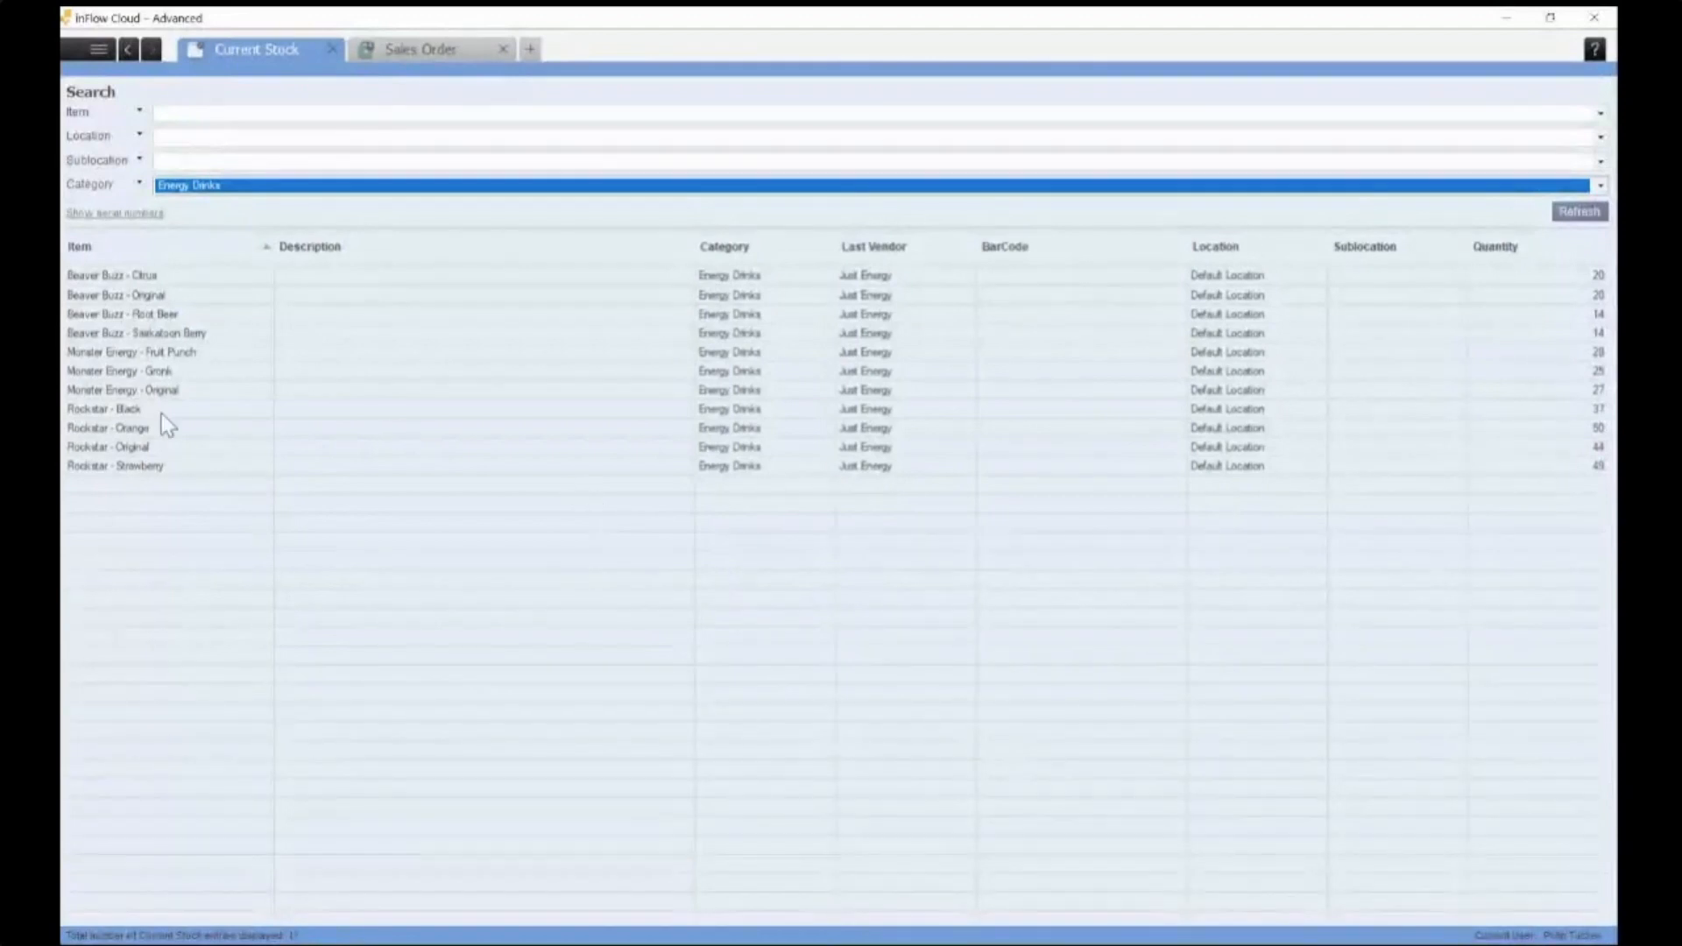
Export the filtered Current Stock list as INV_CurrentStock.csv into Documents > Projects > Reports Webinar.
{"action": "right_click", "coordinate": [550, 447]}
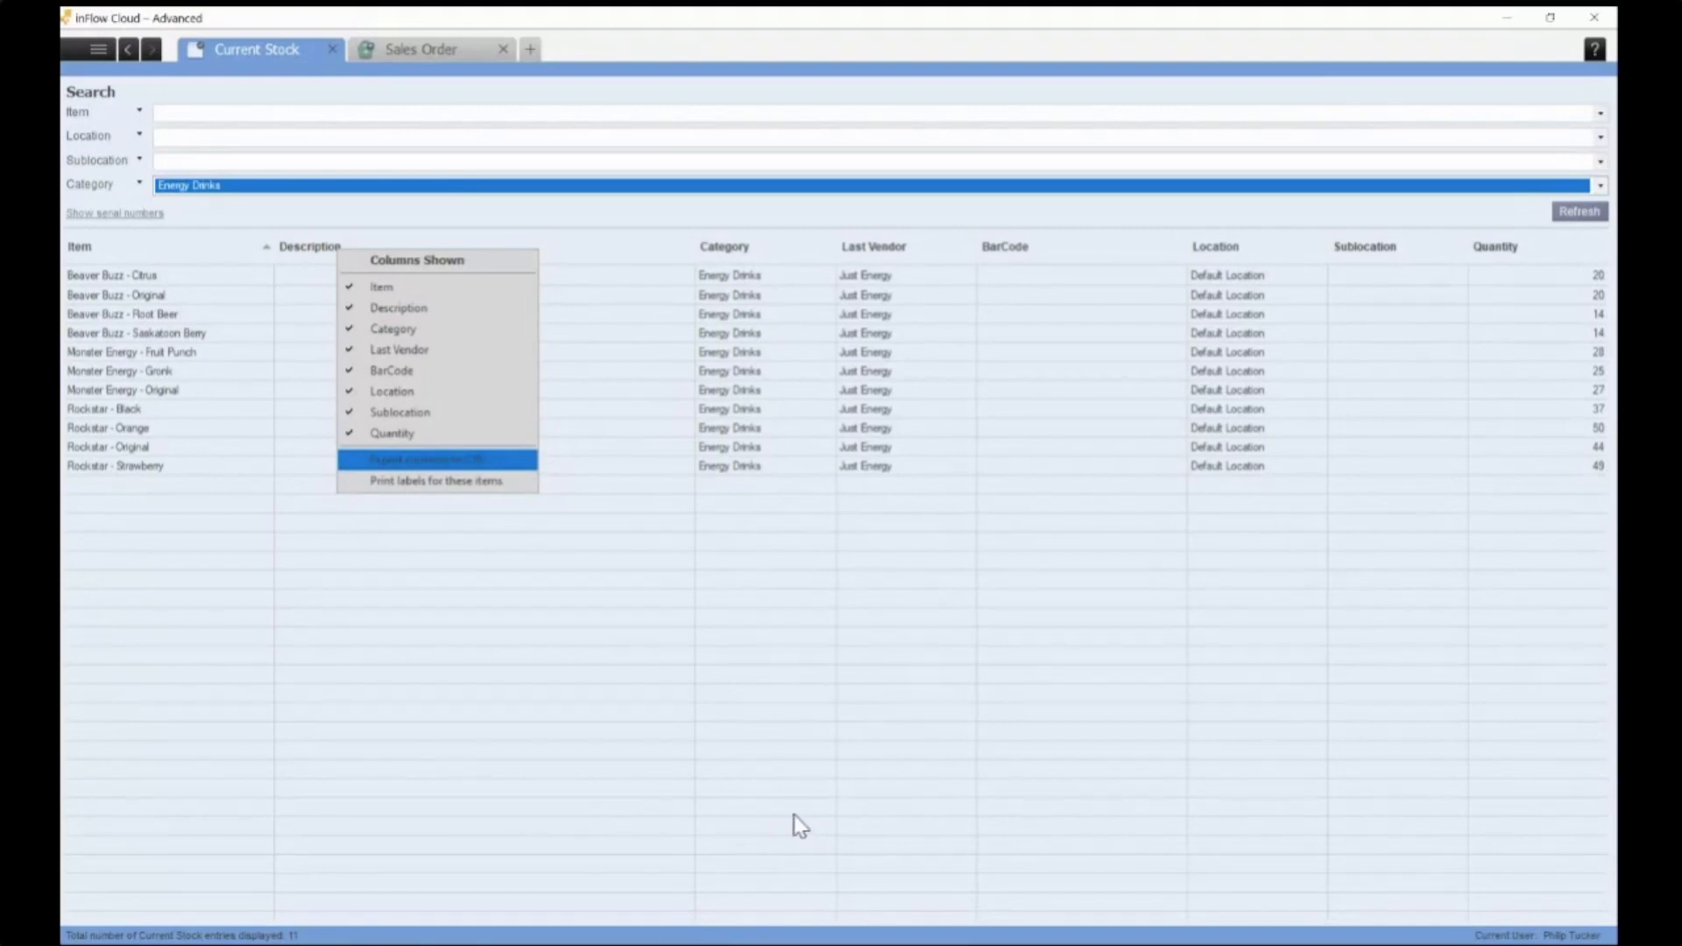
{"action": "left_click", "coordinate": [438, 460]}
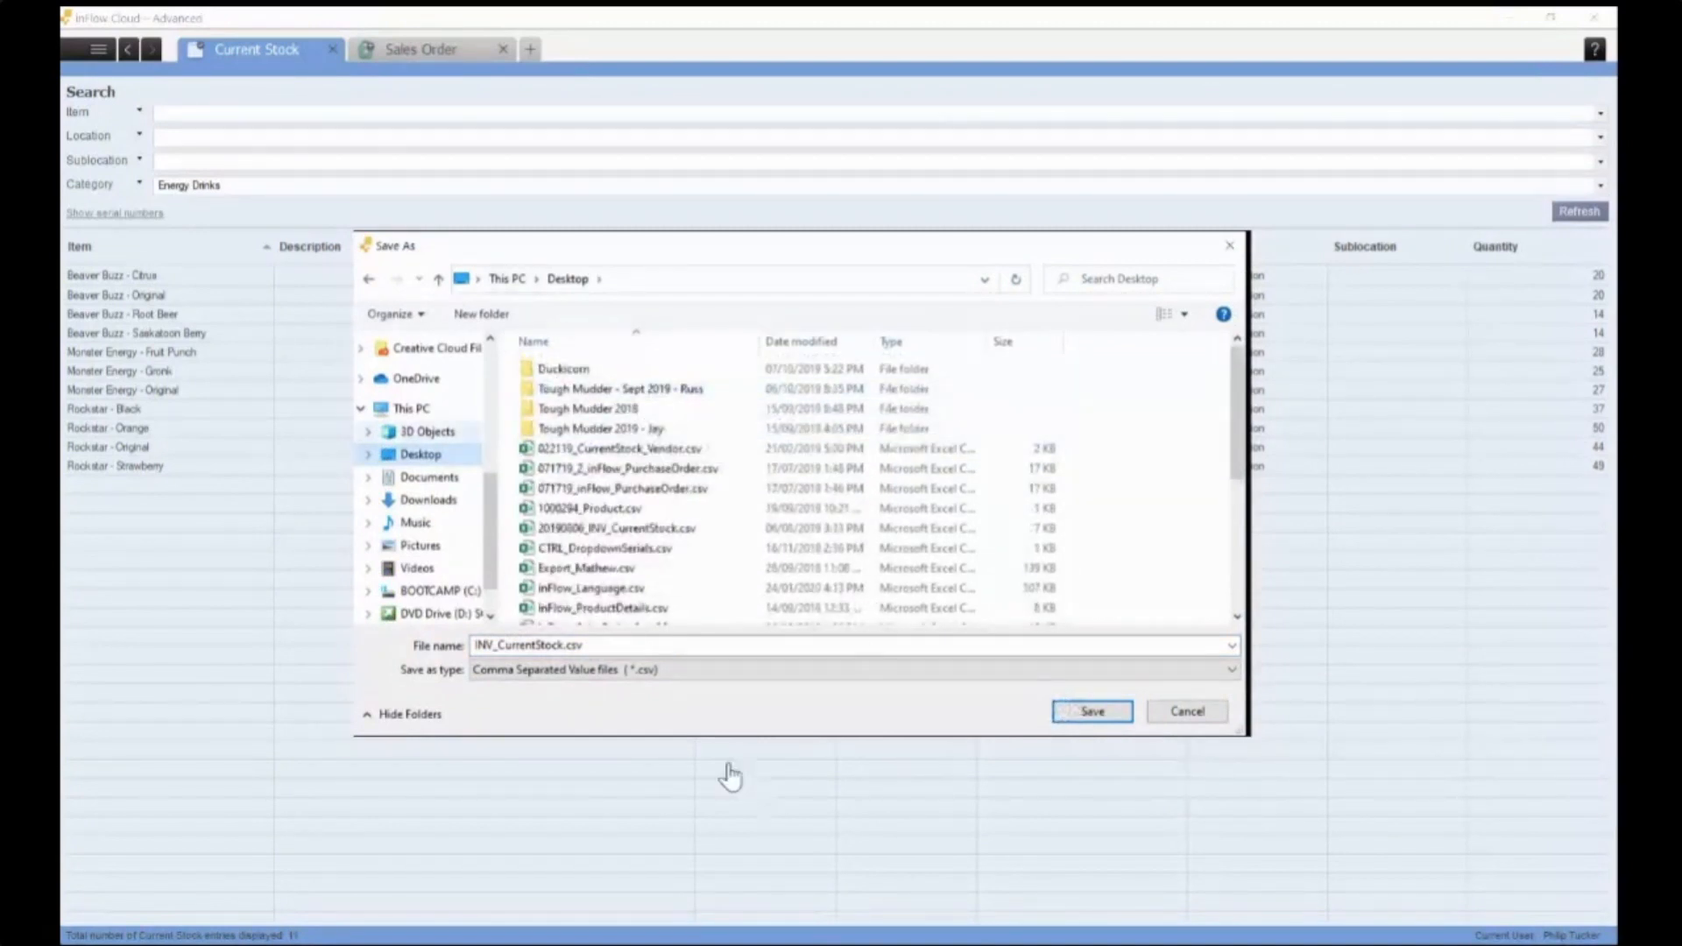
{"action": "left_click", "coordinate": [429, 478]}
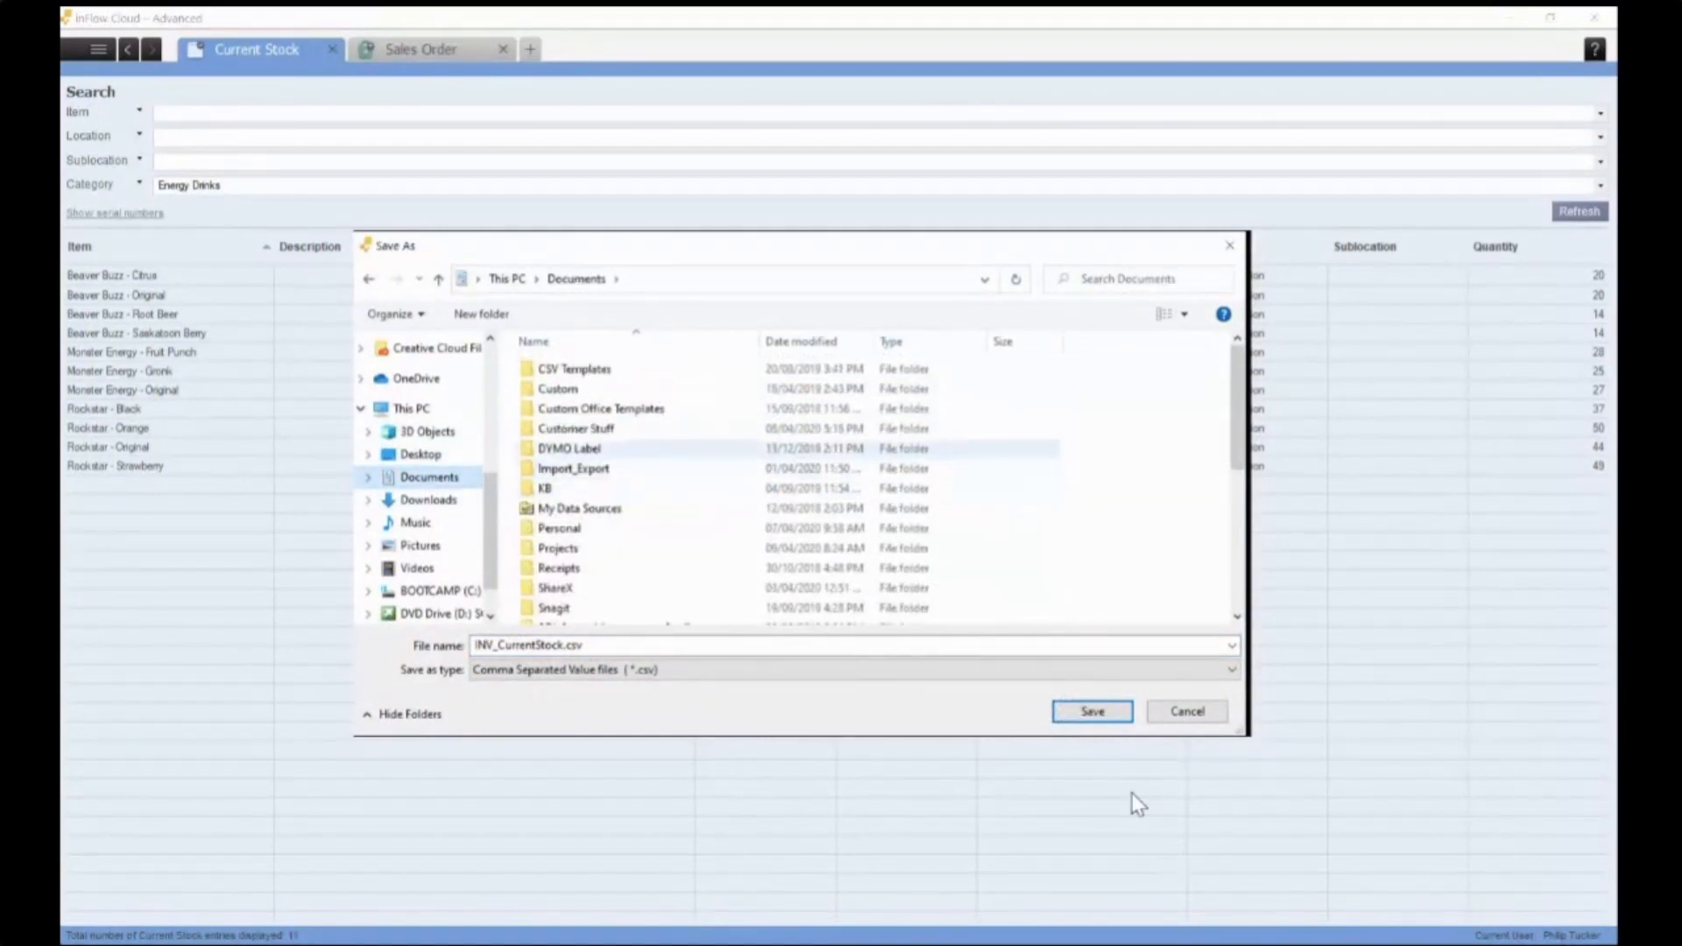
{"action": "scroll", "coordinate": [819, 493], "scroll_direction": "down", "scroll_amount": 1}
{"action": "double_click", "coordinate": [558, 494]}
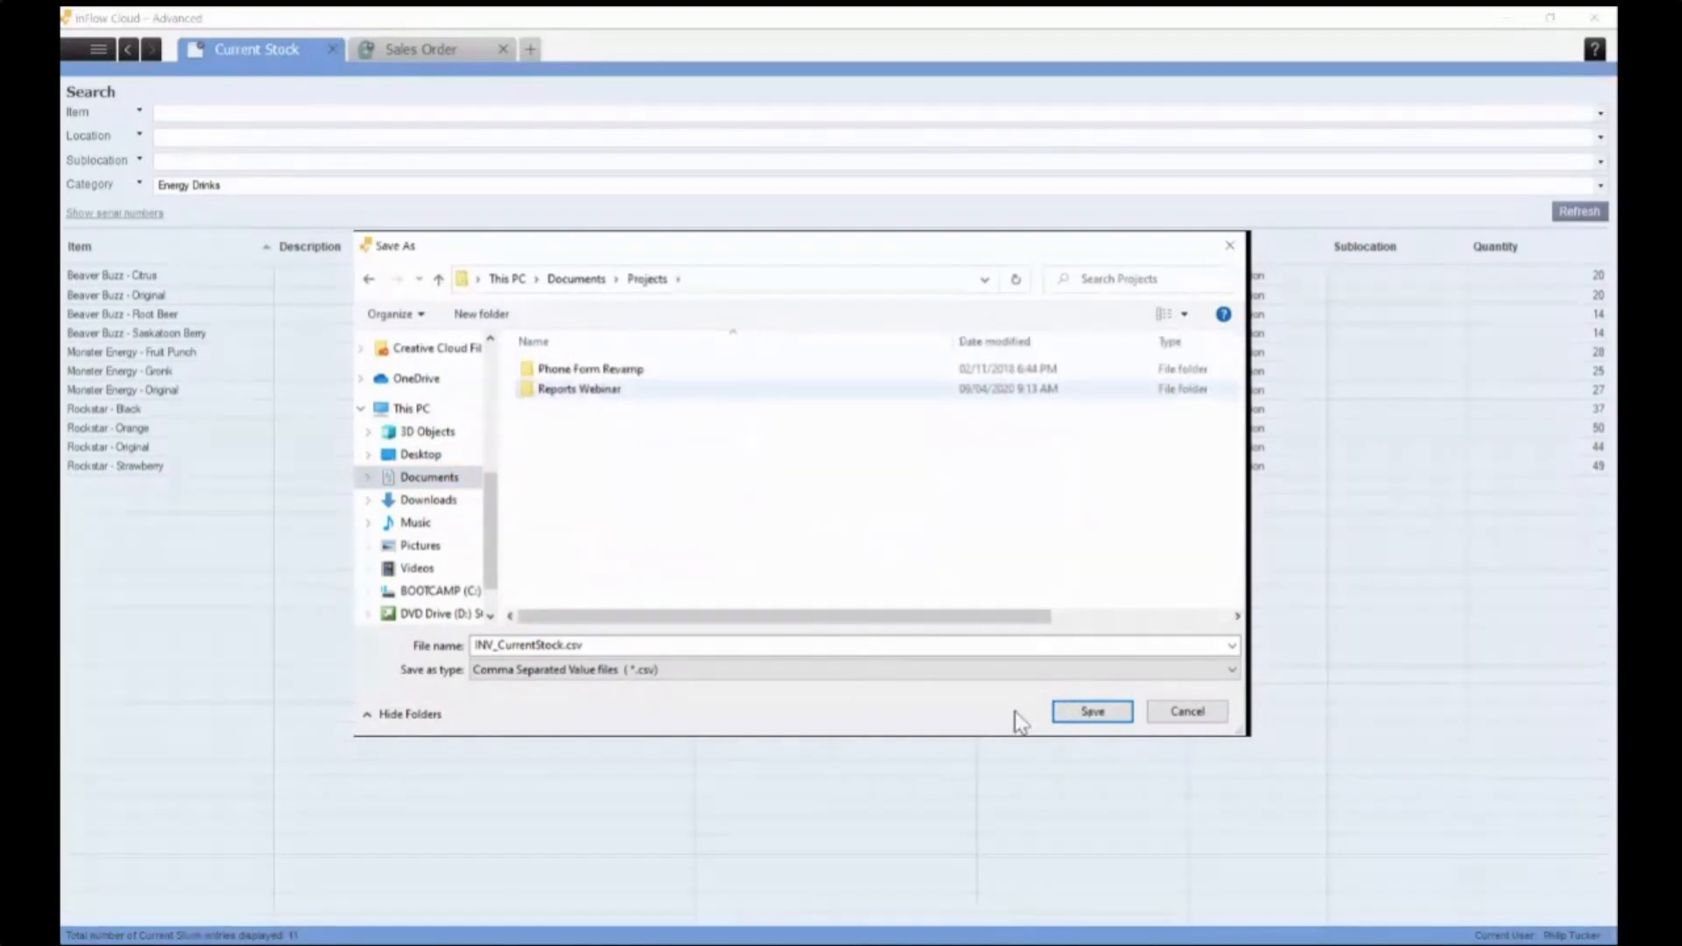
{"action": "left_click", "coordinate": [580, 389]}
{"action": "left_click", "coordinate": [1093, 711]}
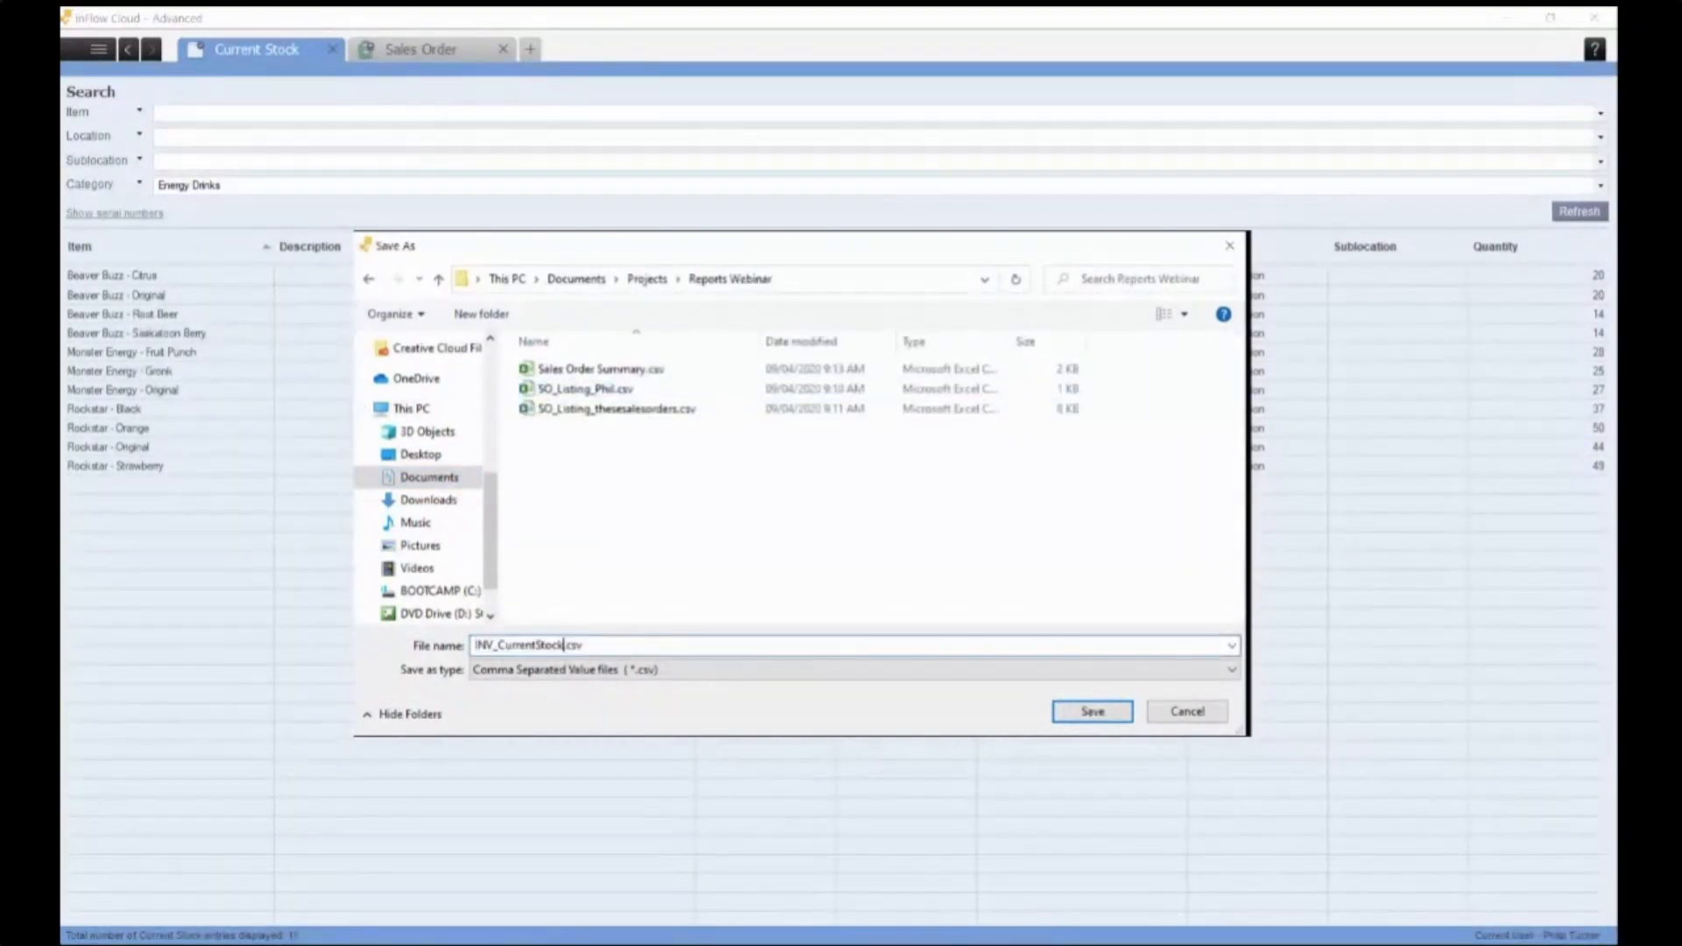
{"action": "key", "text": "Return"}
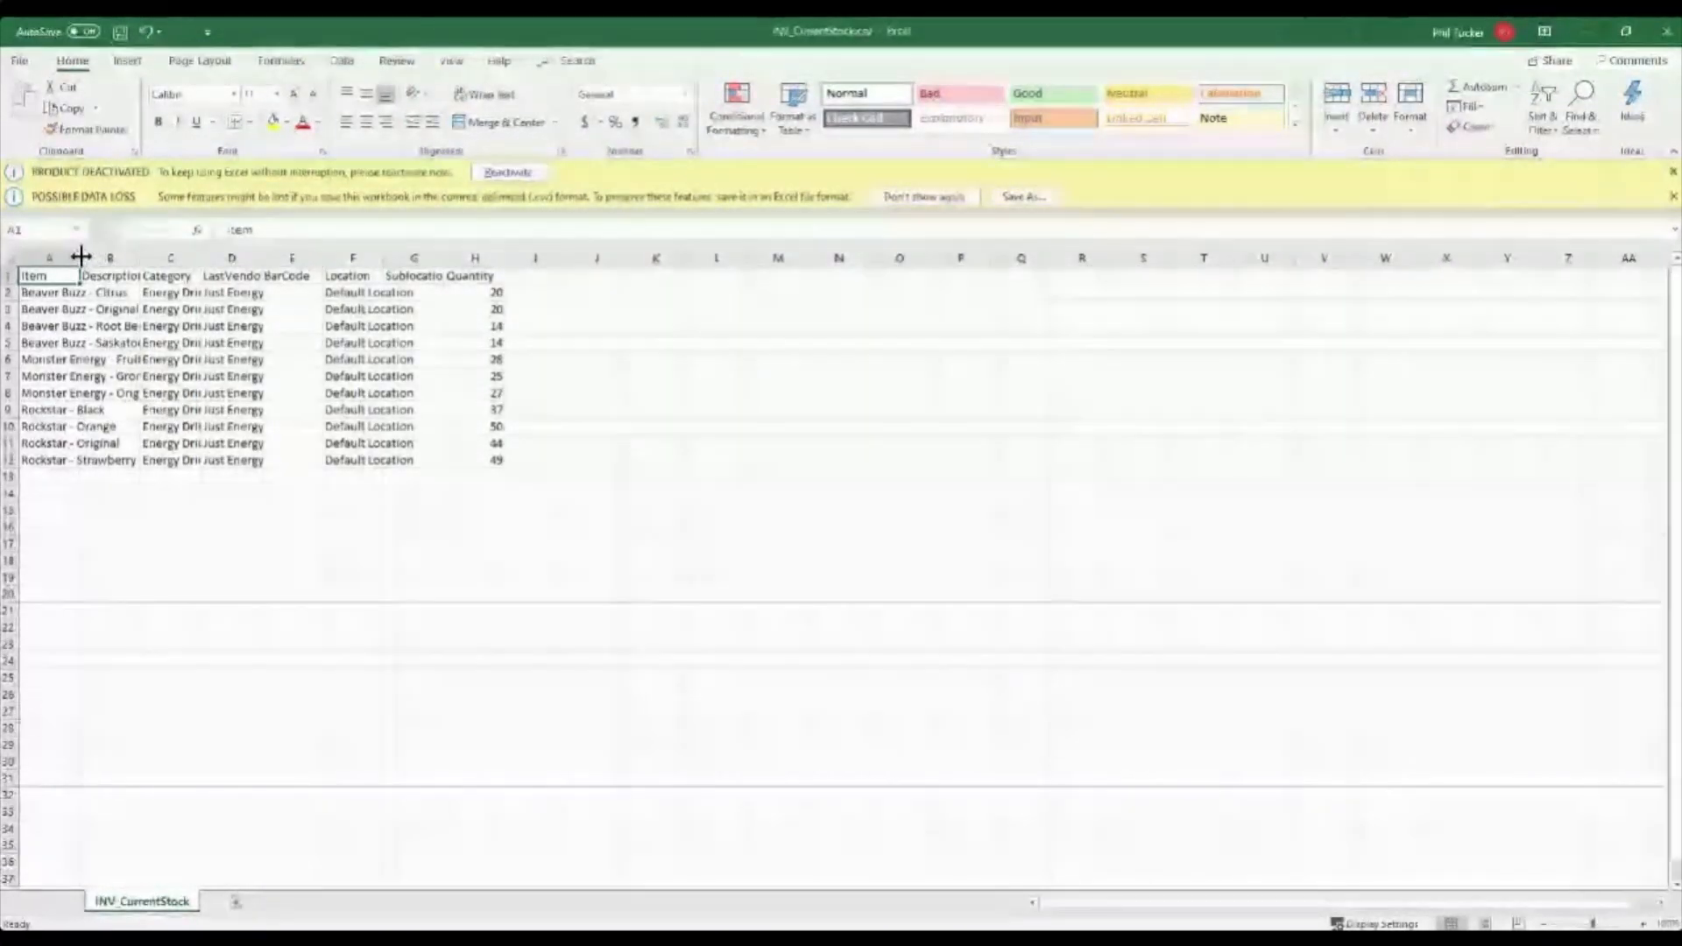
In INV_CurrentStock.csv in Excel, fit the Item, Description, Category, LastVendor, Location and Sublocation columns to their contents.
{"action": "double_click", "coordinate": [83, 257]}
{"action": "double_click", "coordinate": [254, 258]}
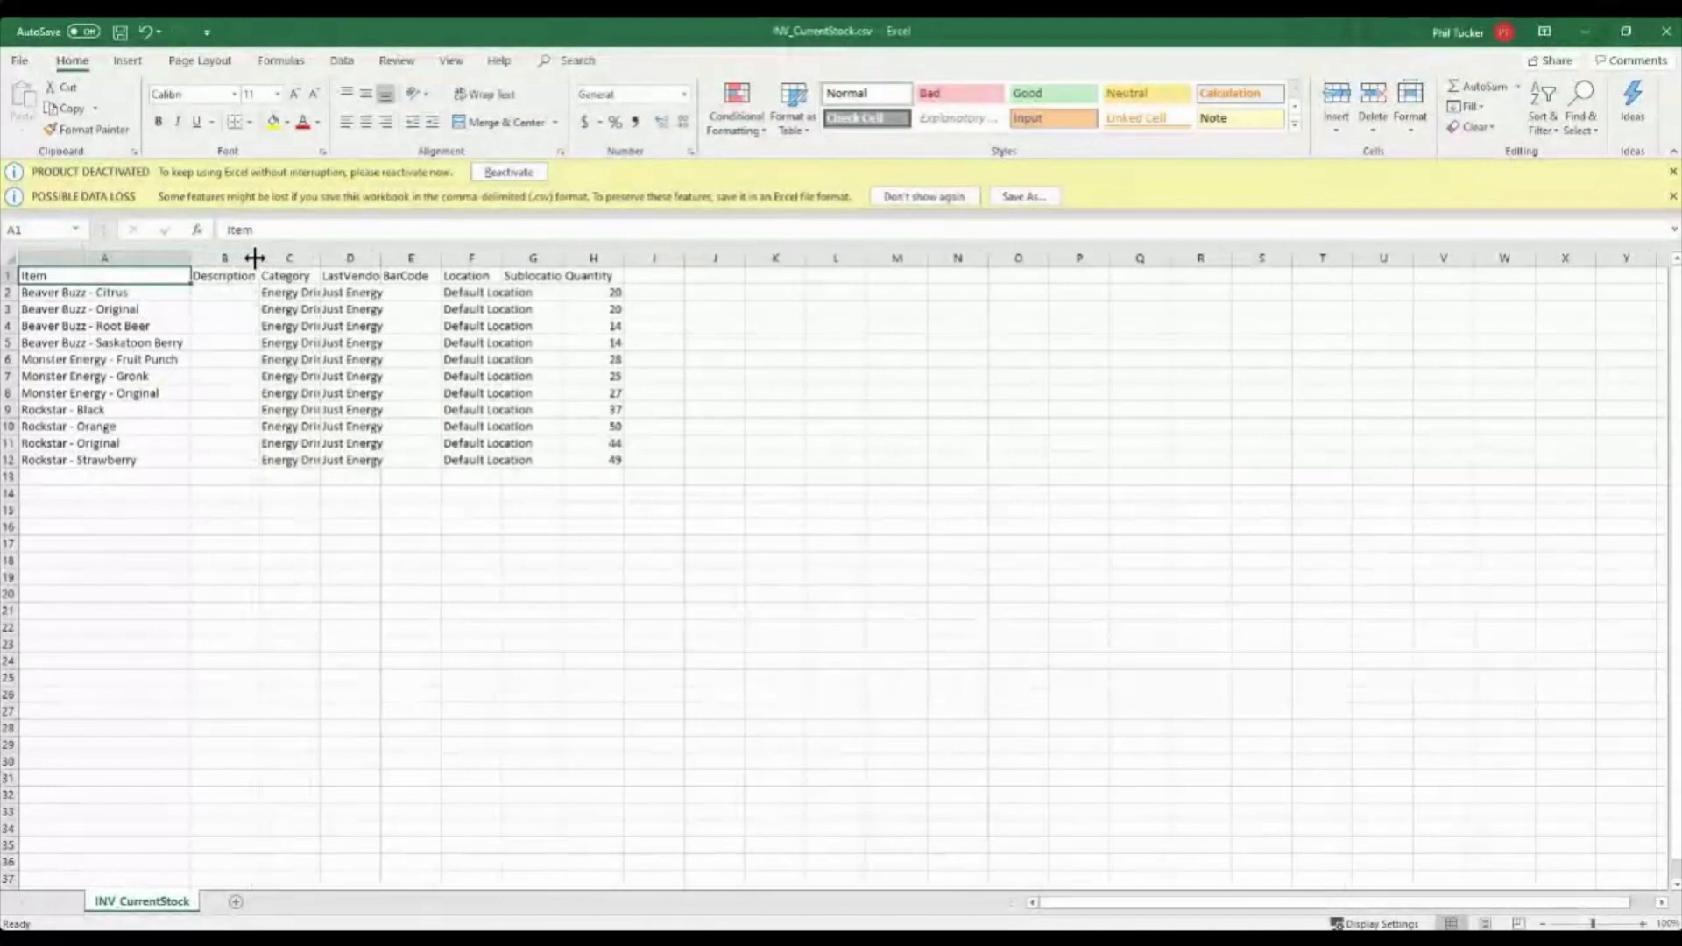
{"action": "double_click", "coordinate": [320, 257]}
{"action": "double_click", "coordinate": [401, 257]}
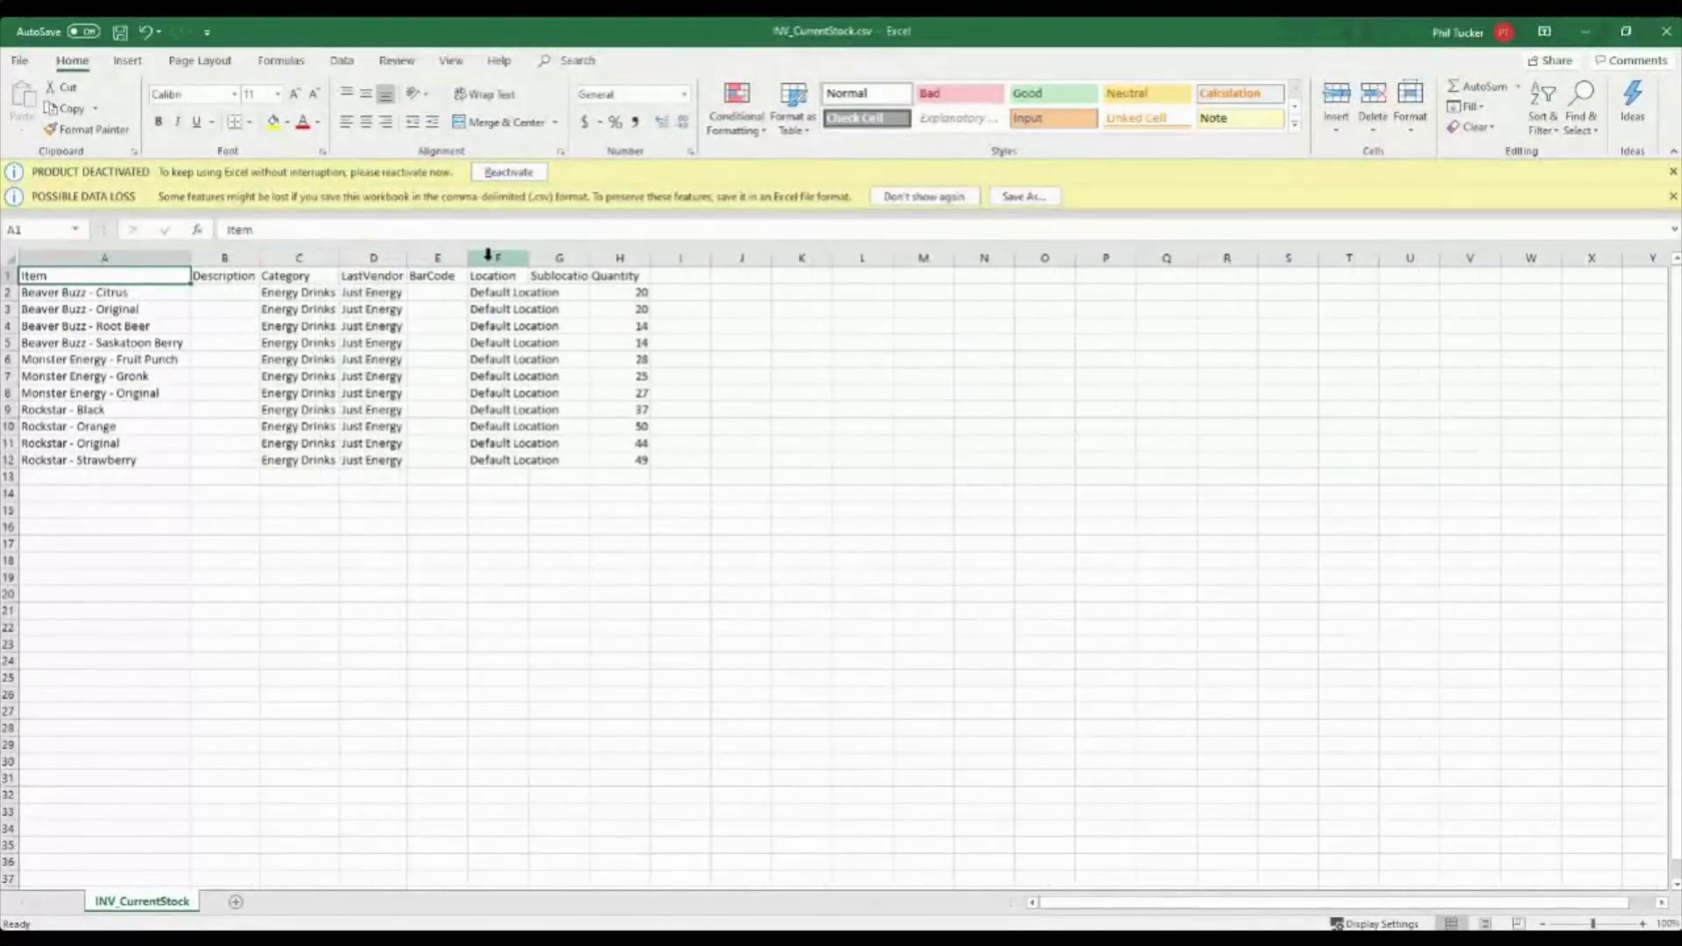
{"action": "double_click", "coordinate": [529, 257]}
{"action": "double_click", "coordinate": [625, 257]}
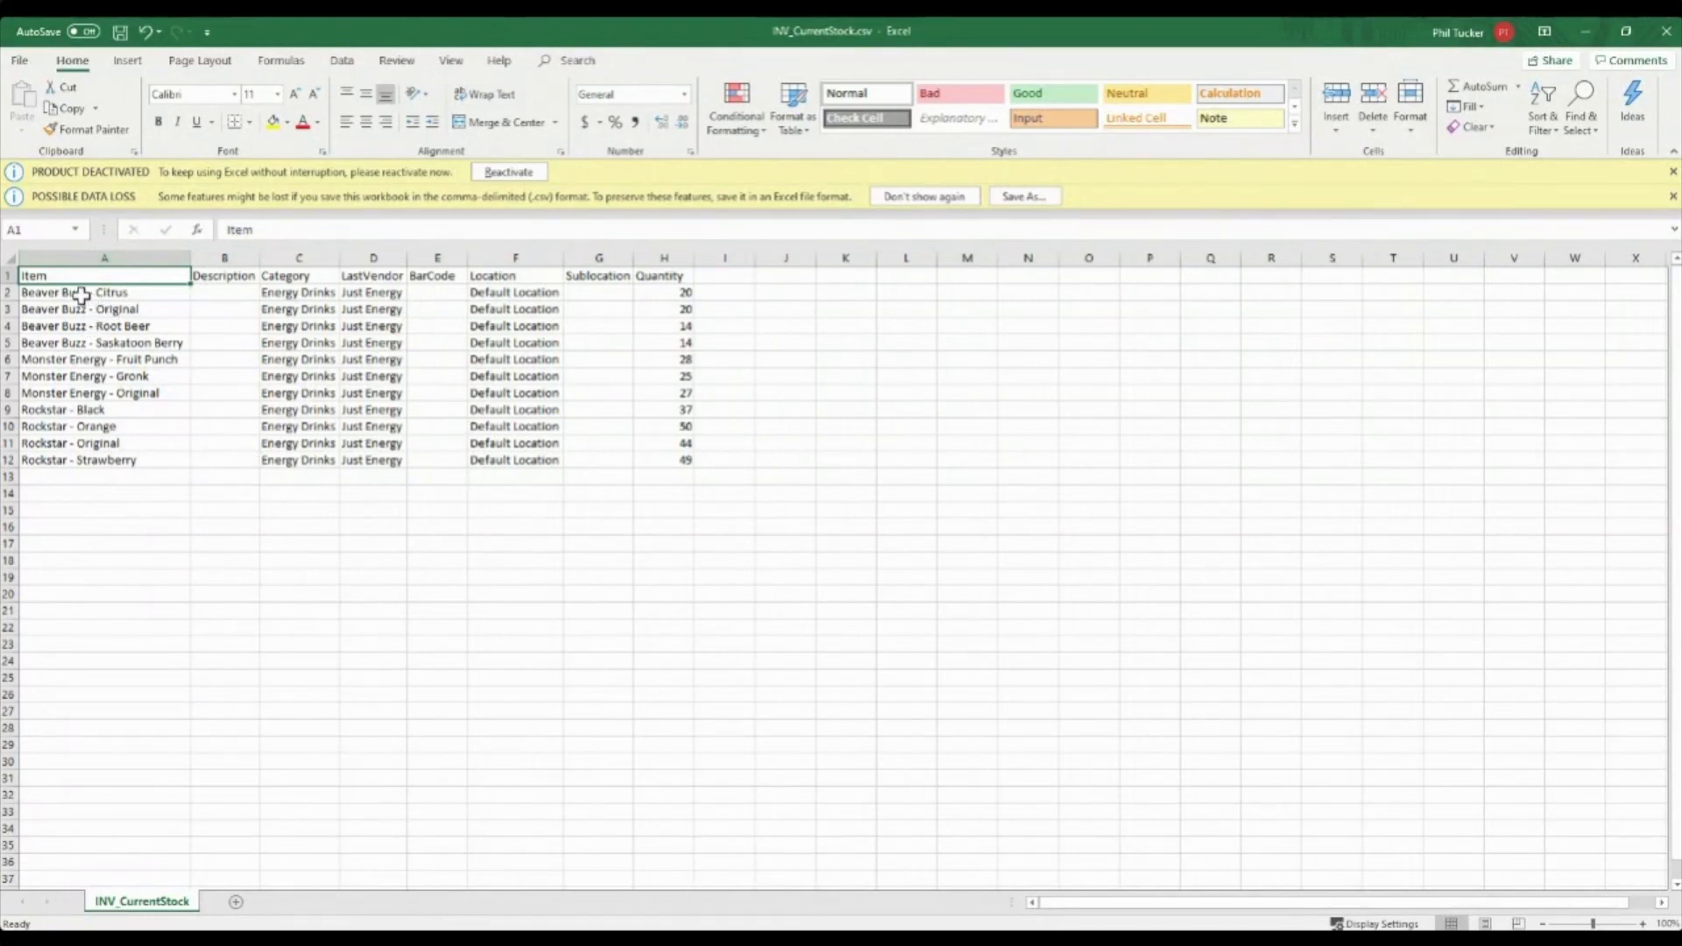
Examine the exported stock rows in A2:H12 and the values in the Quantity column.
{"action": "left_click_drag", "start_coordinate": [76, 292], "coordinate": [685, 464]}
{"action": "left_click", "coordinate": [736, 499]}
{"action": "left_click_drag", "start_coordinate": [669, 292], "coordinate": [689, 467]}
{"action": "left_click", "coordinate": [726, 545]}
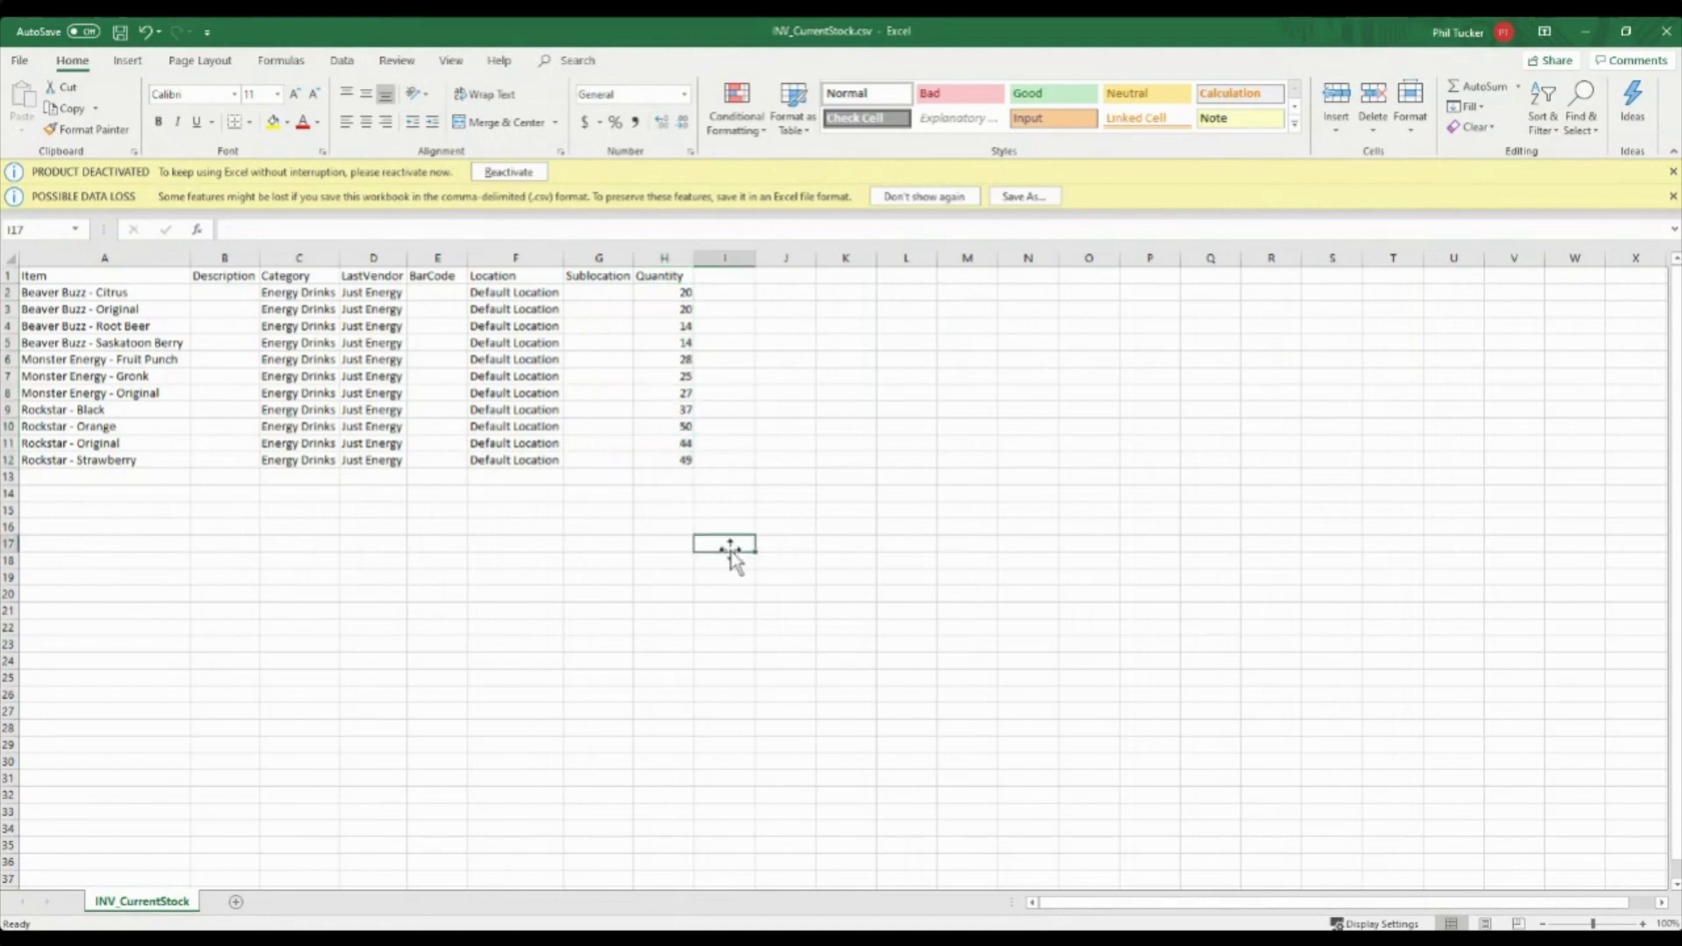
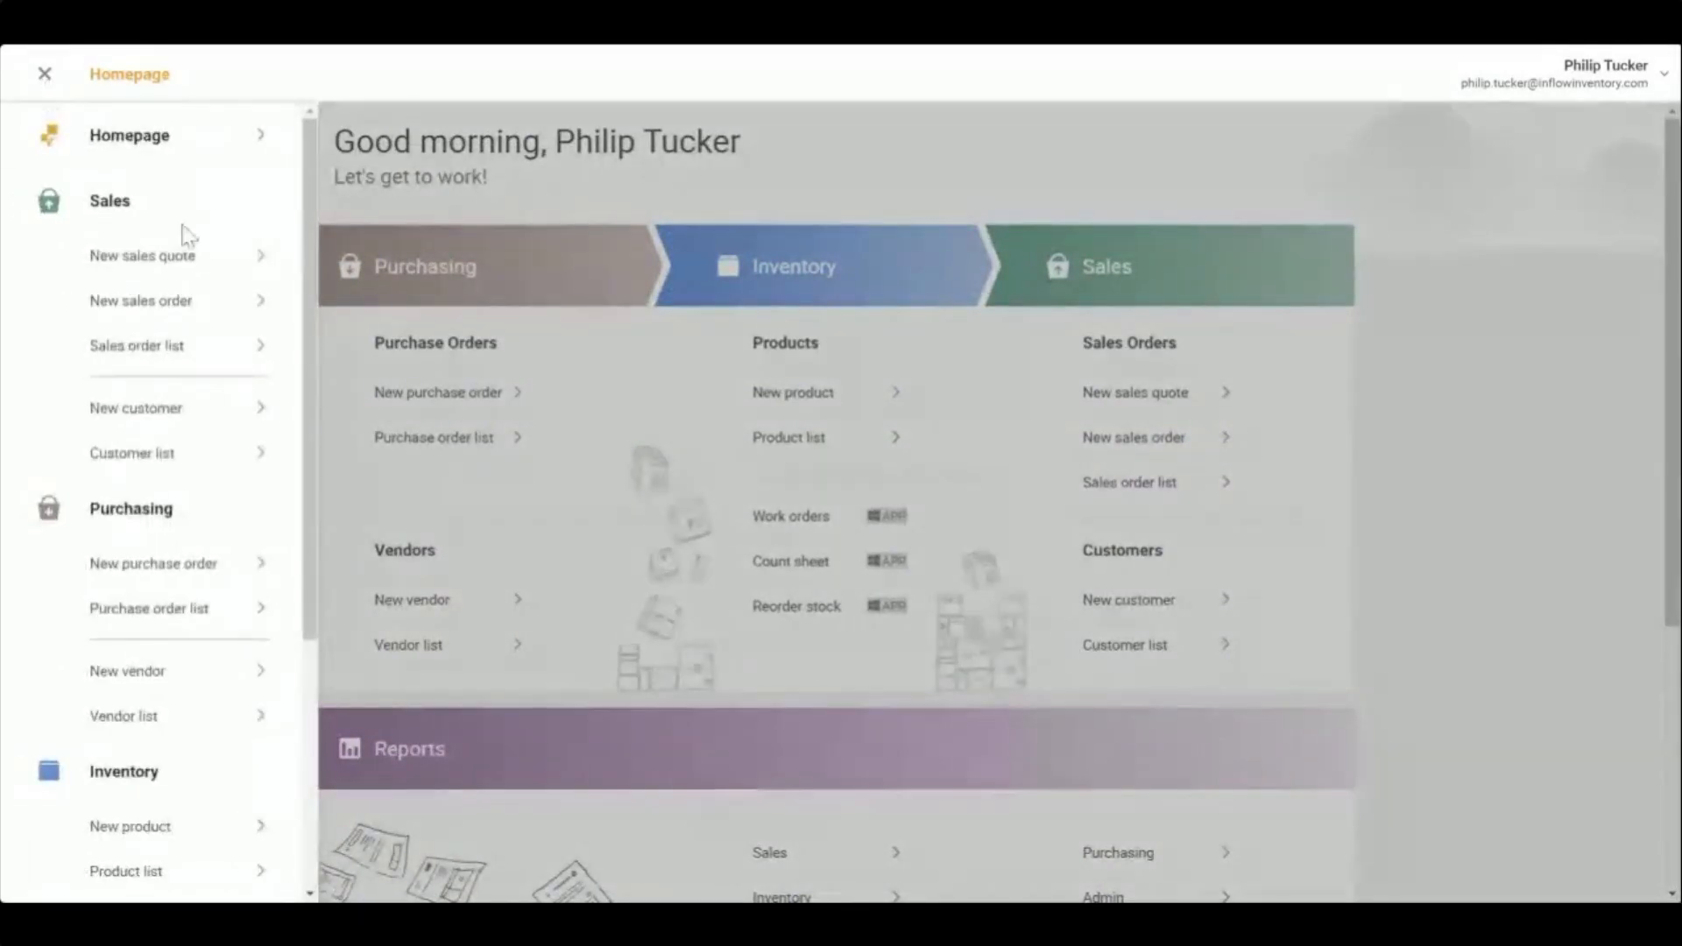
Switch to the inFlow web app, open Reports and look through the available sales reports.
{"action": "scroll", "coordinate": [169, 403], "scroll_direction": "down", "scroll_amount": 4}
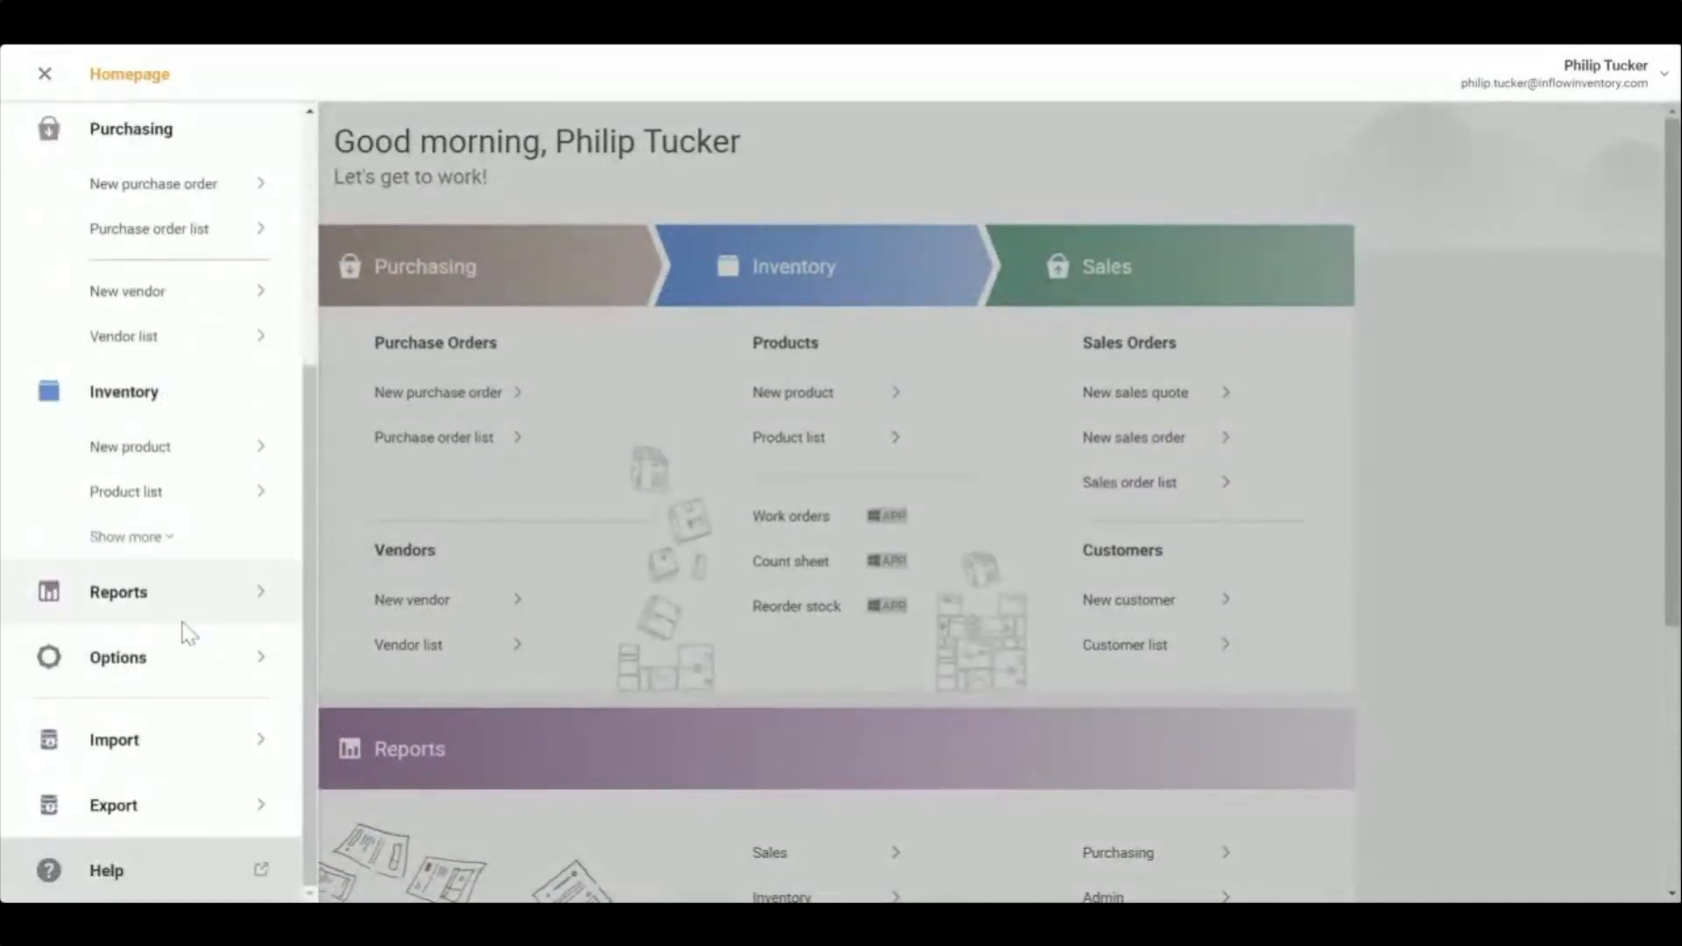
{"action": "left_click", "coordinate": [178, 610]}
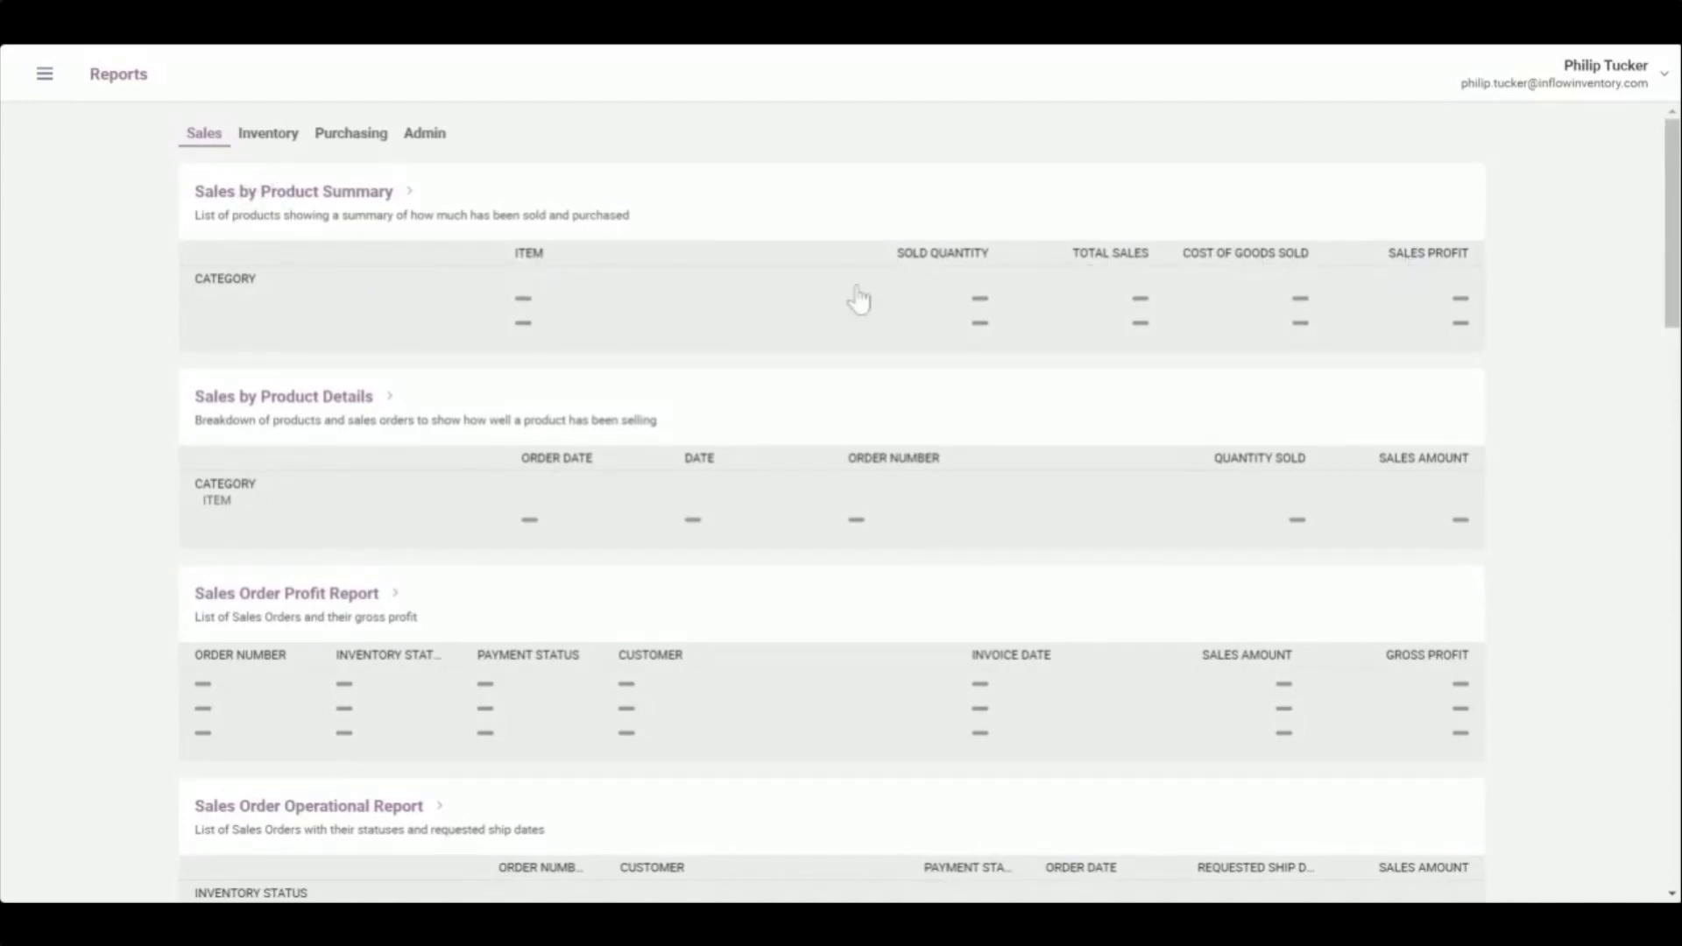
{"action": "scroll", "coordinate": [845, 289], "scroll_direction": "down", "scroll_amount": 10}
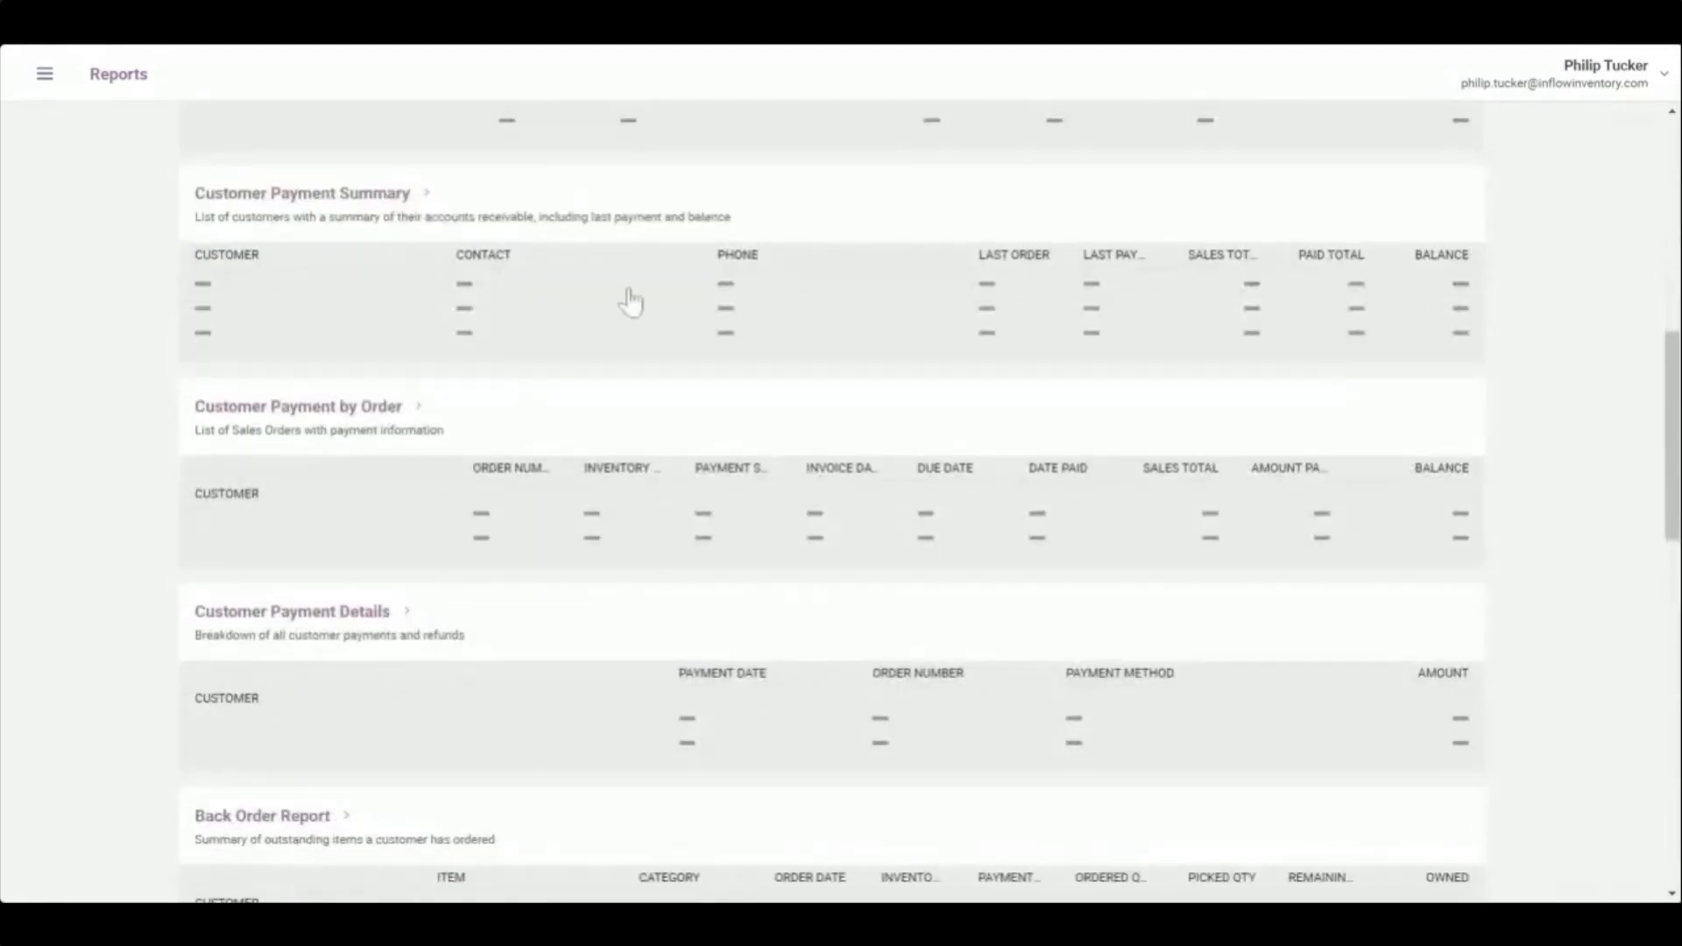
{"action": "scroll", "coordinate": [990, 395], "scroll_direction": "down", "scroll_amount": 6}
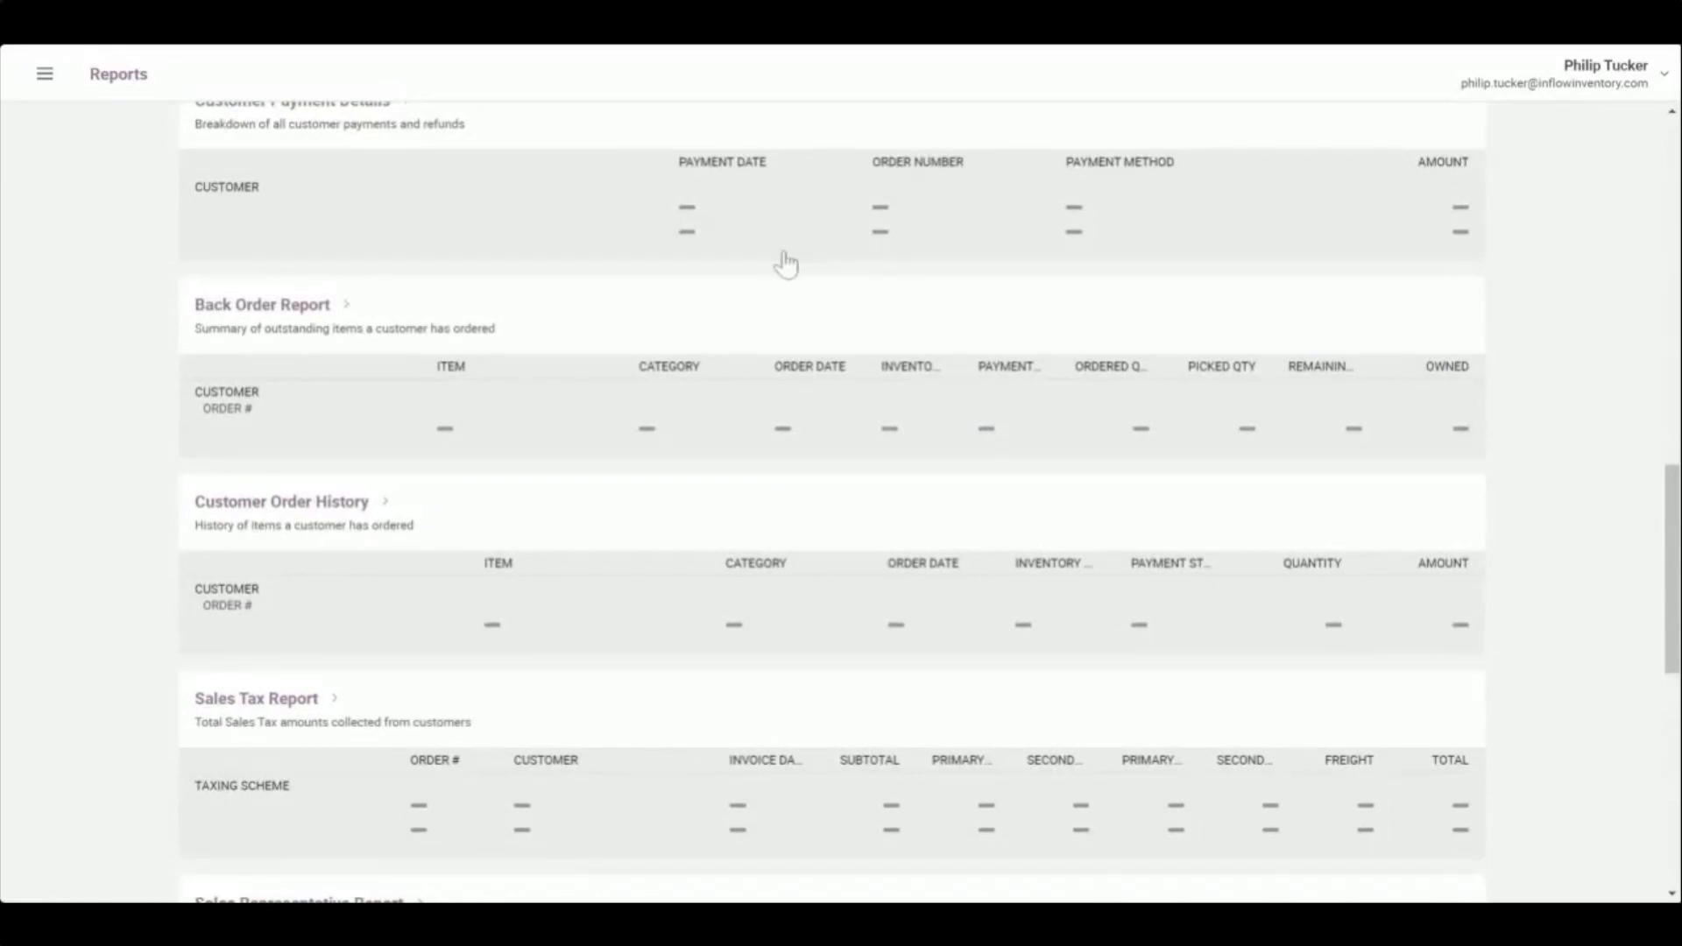
{"action": "scroll", "coordinate": [786, 262], "scroll_direction": "up", "scroll_amount": 15}
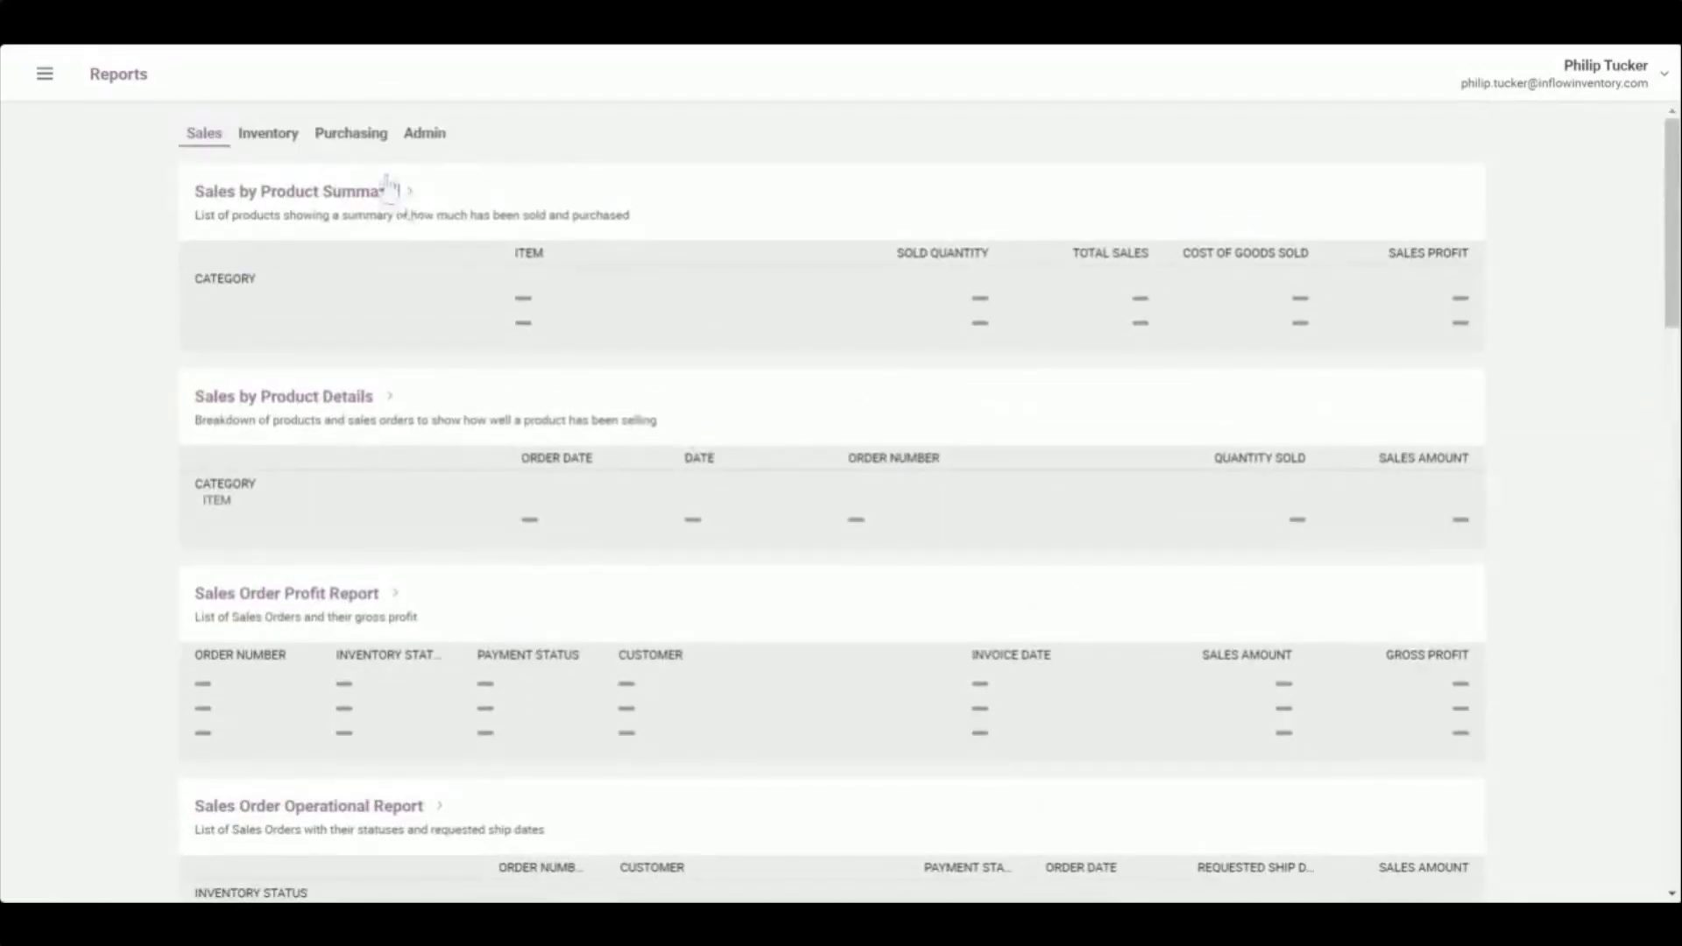
Open the Inventory by Location report from the inventory reports.
{"action": "left_click", "coordinate": [267, 134]}
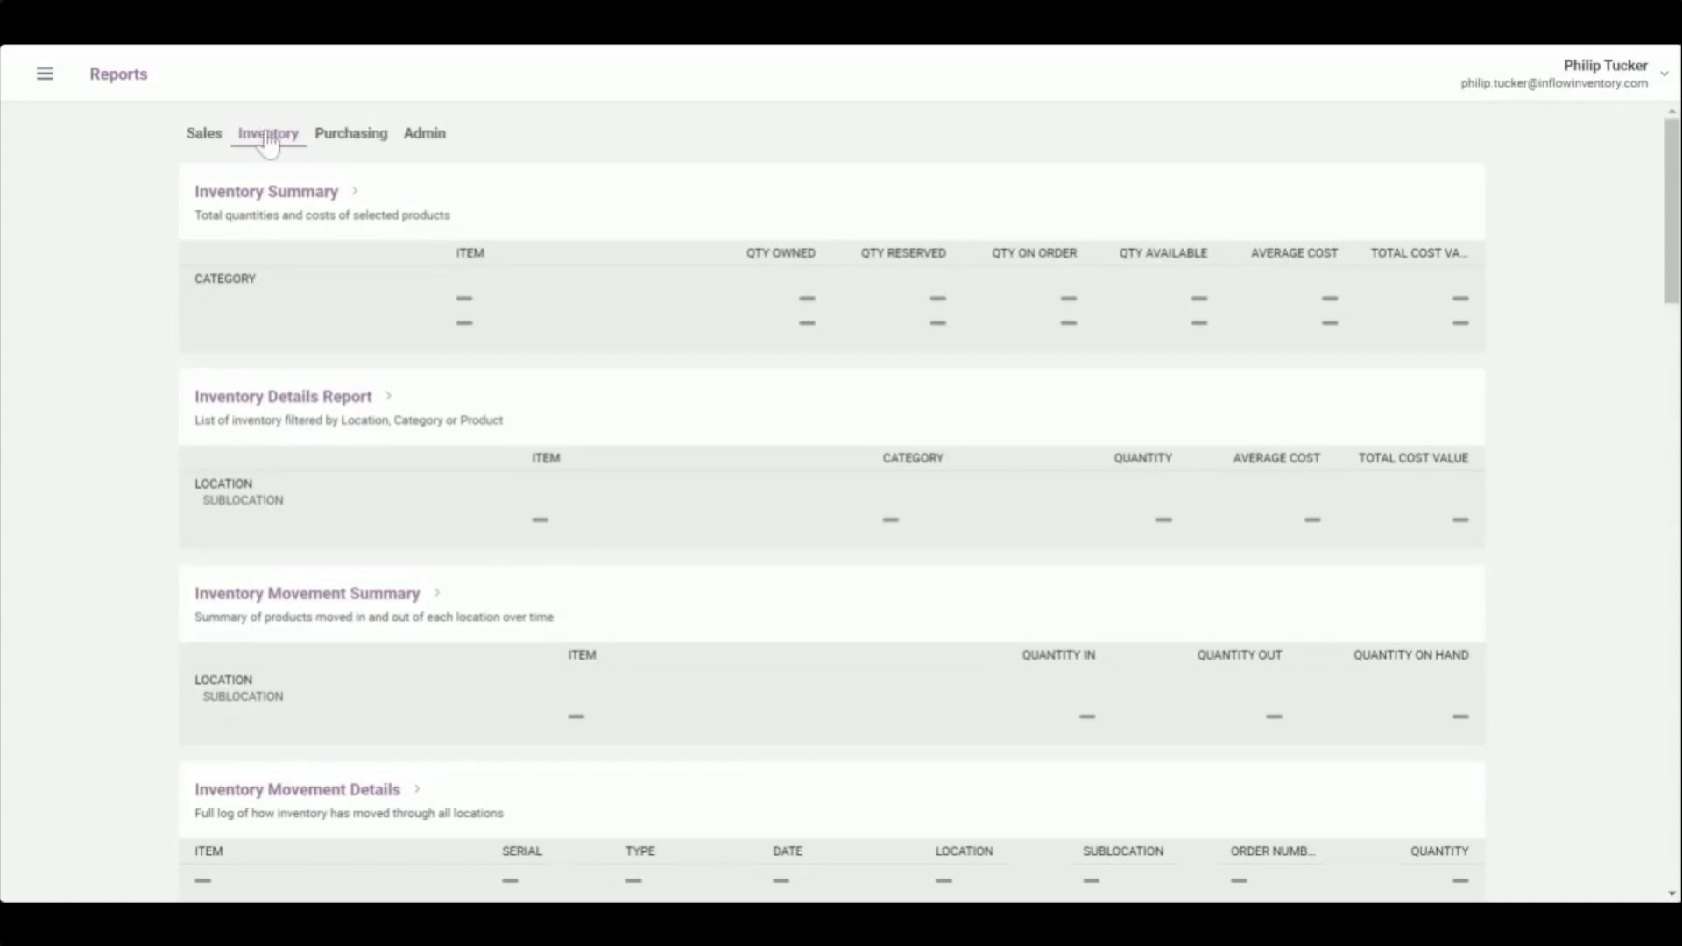
{"action": "scroll", "coordinate": [720, 245], "scroll_direction": "down", "scroll_amount": 5}
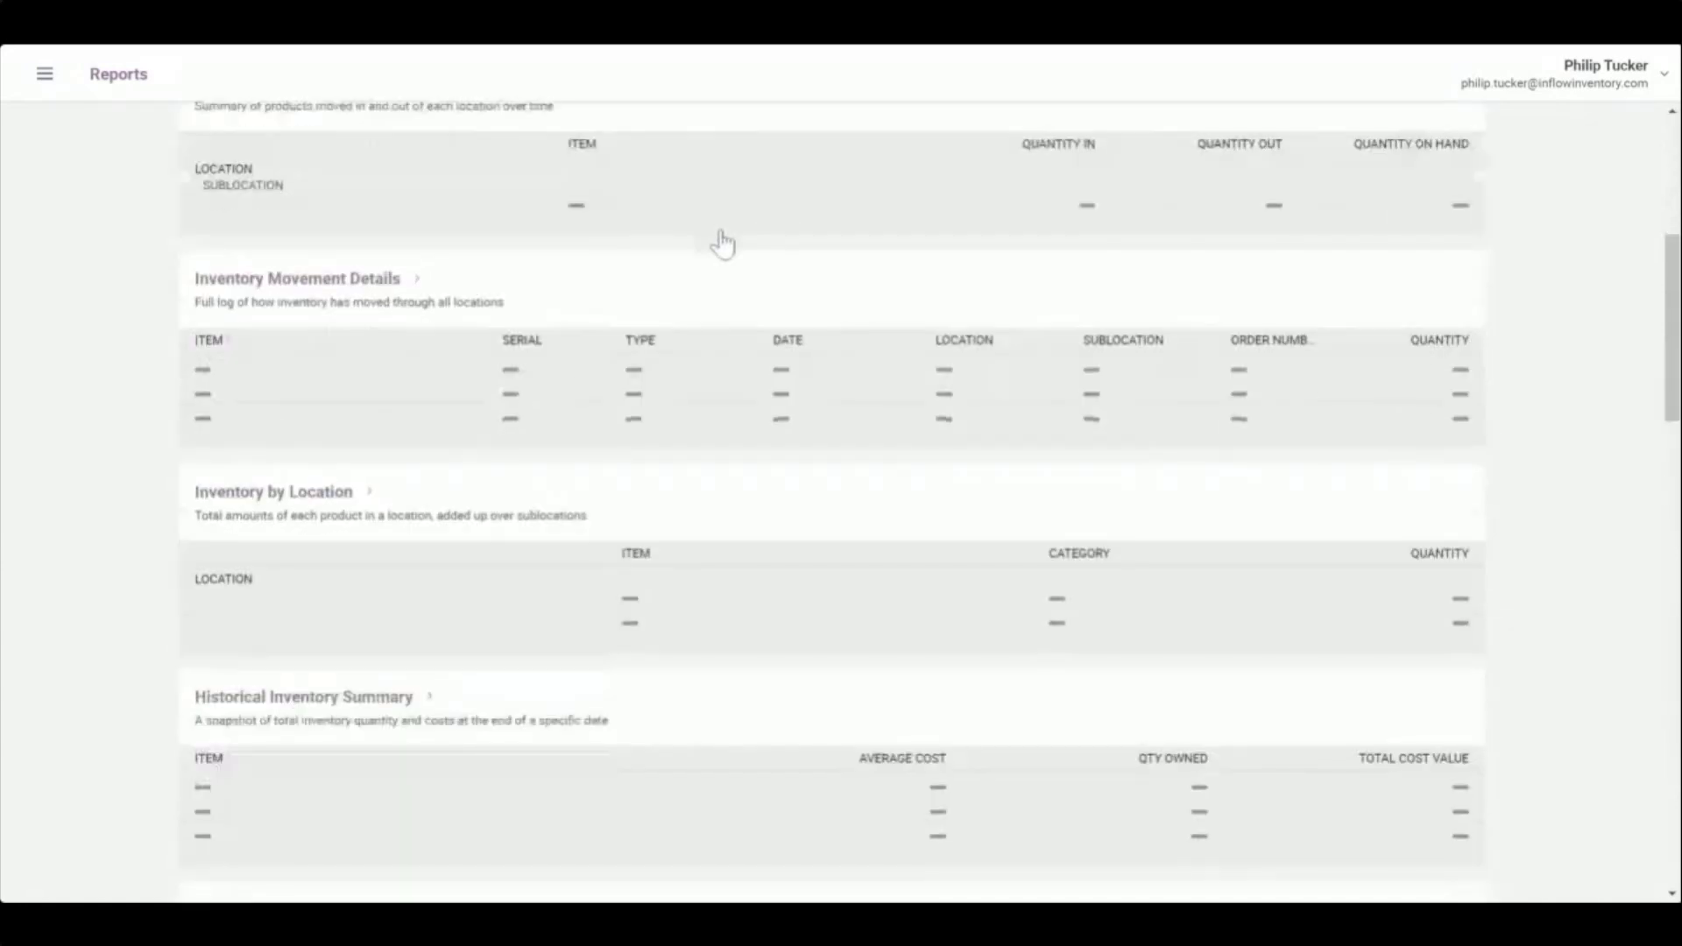
{"action": "left_click", "coordinate": [273, 523]}
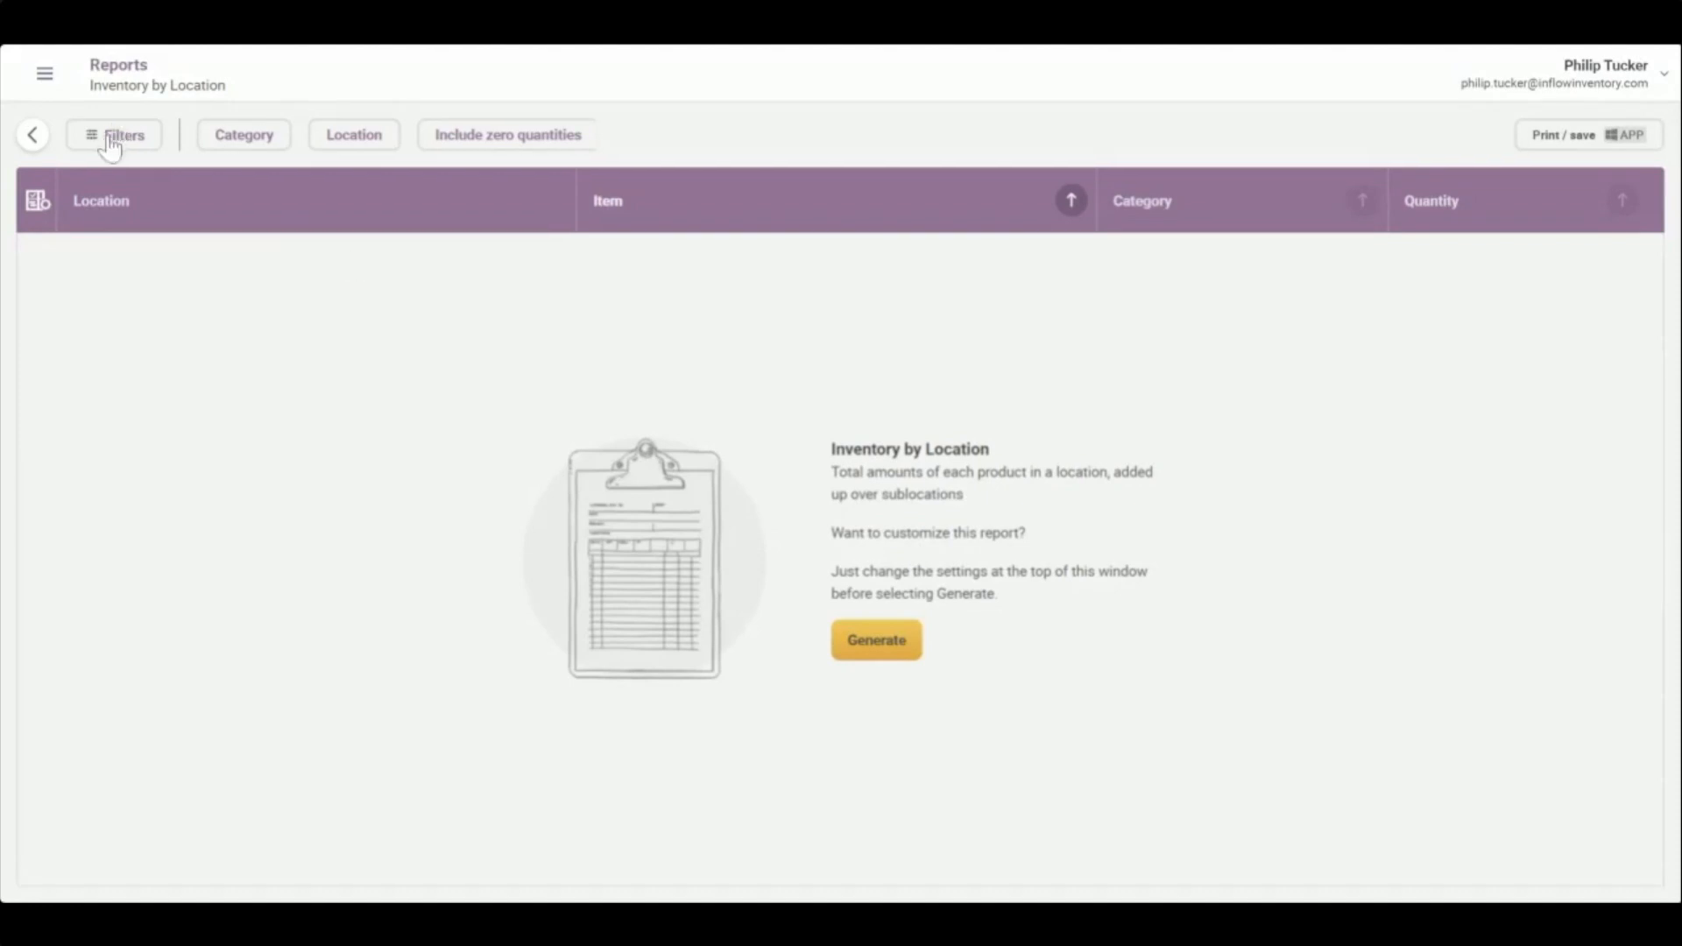
Examine the report's Category and Location filter choices and the list of filters that can be shown.
{"action": "left_click", "coordinate": [243, 145]}
{"action": "left_click", "coordinate": [290, 184]}
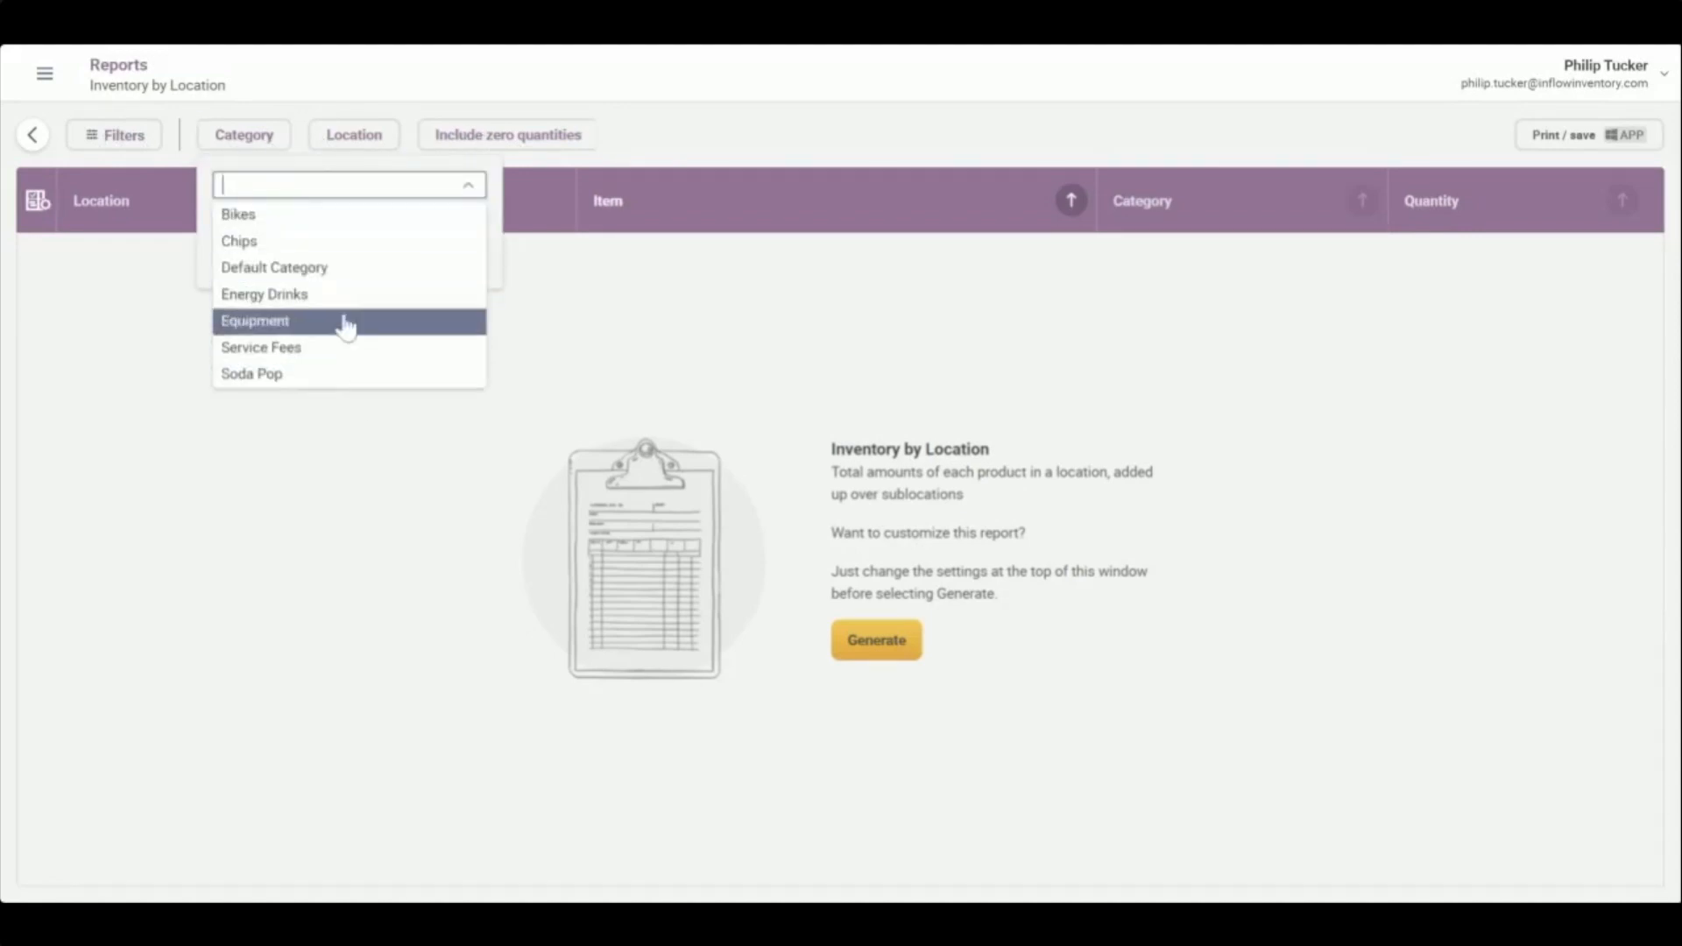
{"action": "left_click", "coordinate": [209, 239]}
{"action": "left_click", "coordinate": [335, 142]}
{"action": "left_click", "coordinate": [346, 184]}
{"action": "left_click", "coordinate": [386, 132]}
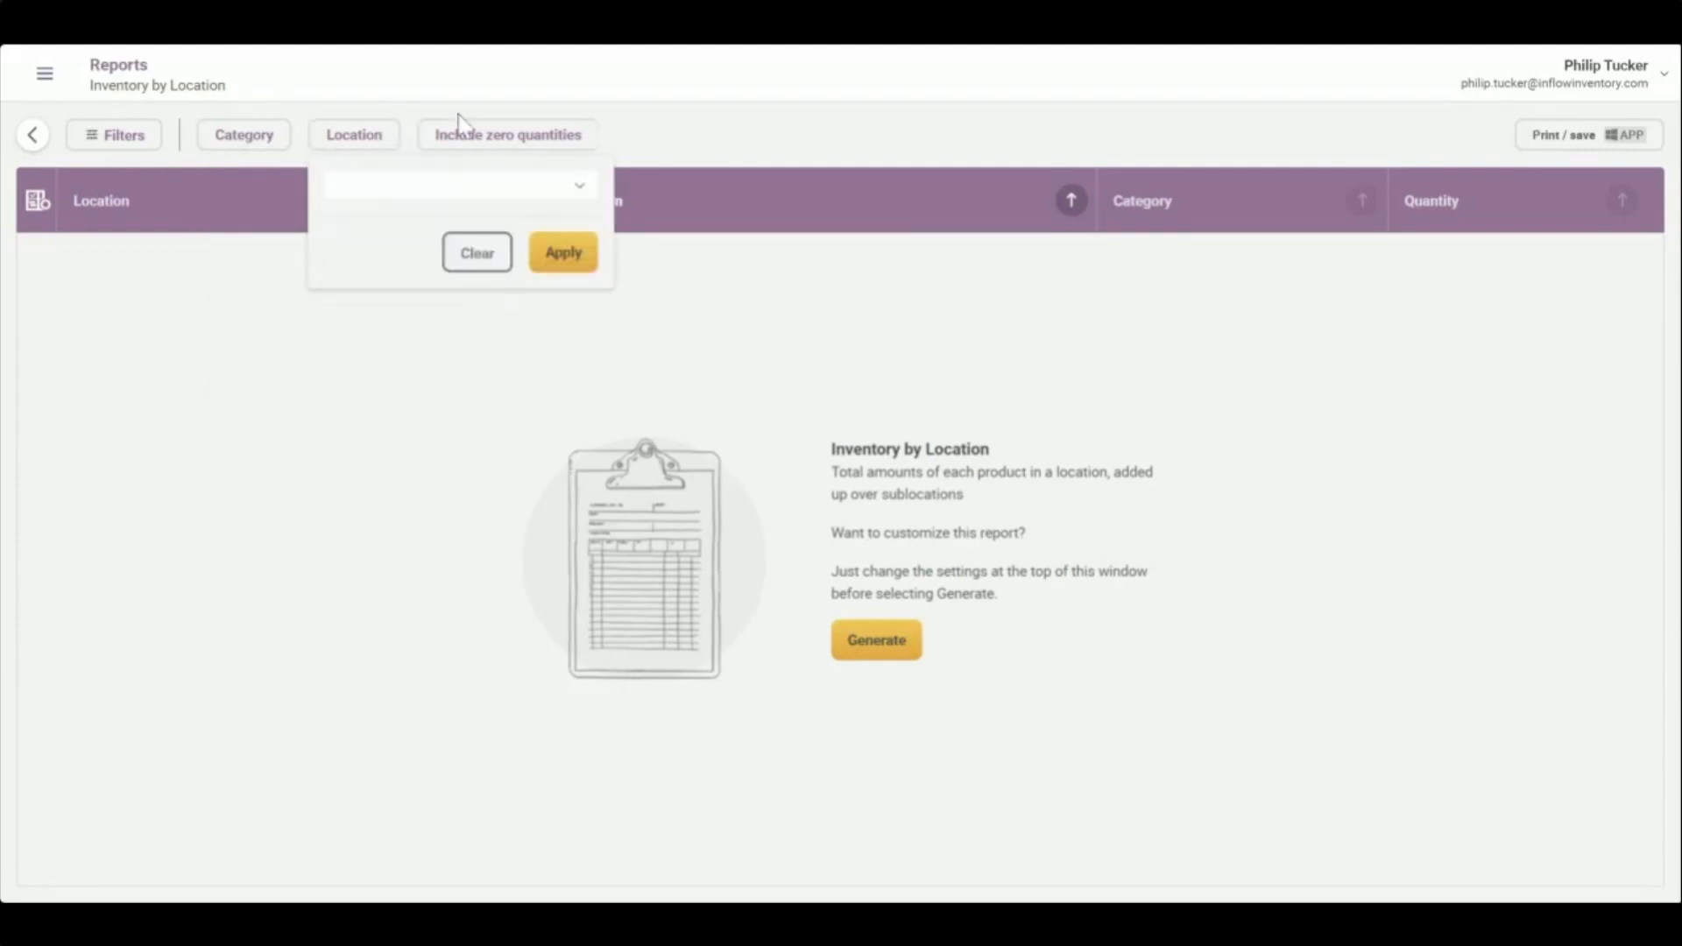
{"action": "left_click", "coordinate": [132, 142]}
{"action": "left_click", "coordinate": [131, 144]}
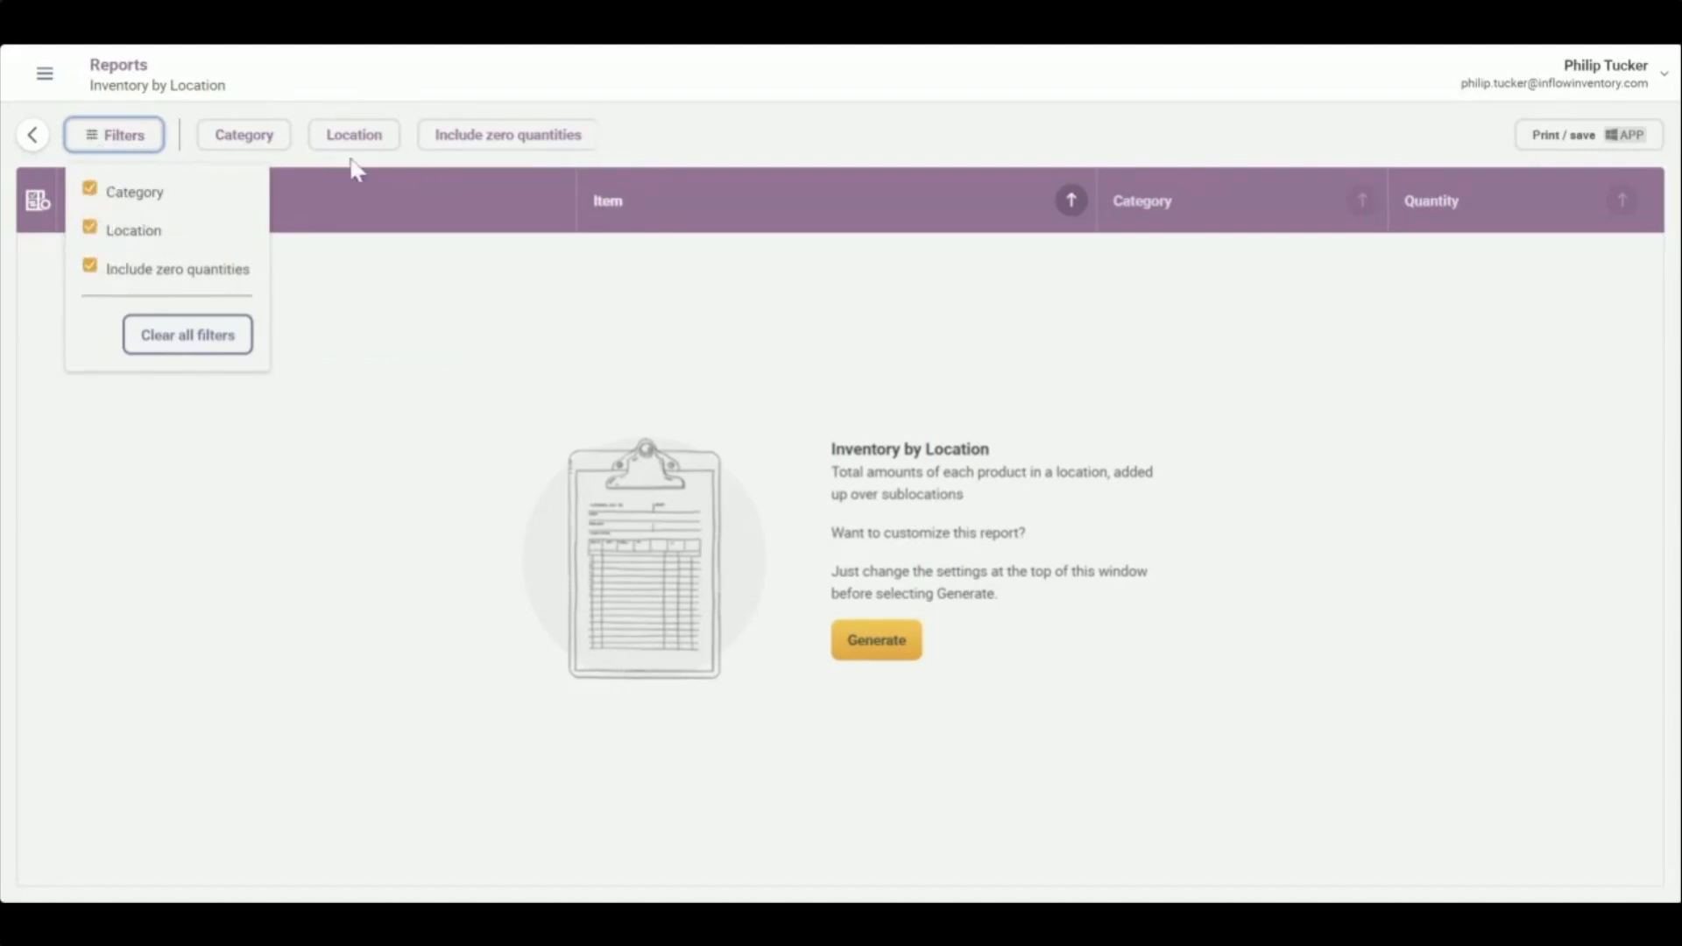
{"action": "left_click", "coordinate": [660, 150]}
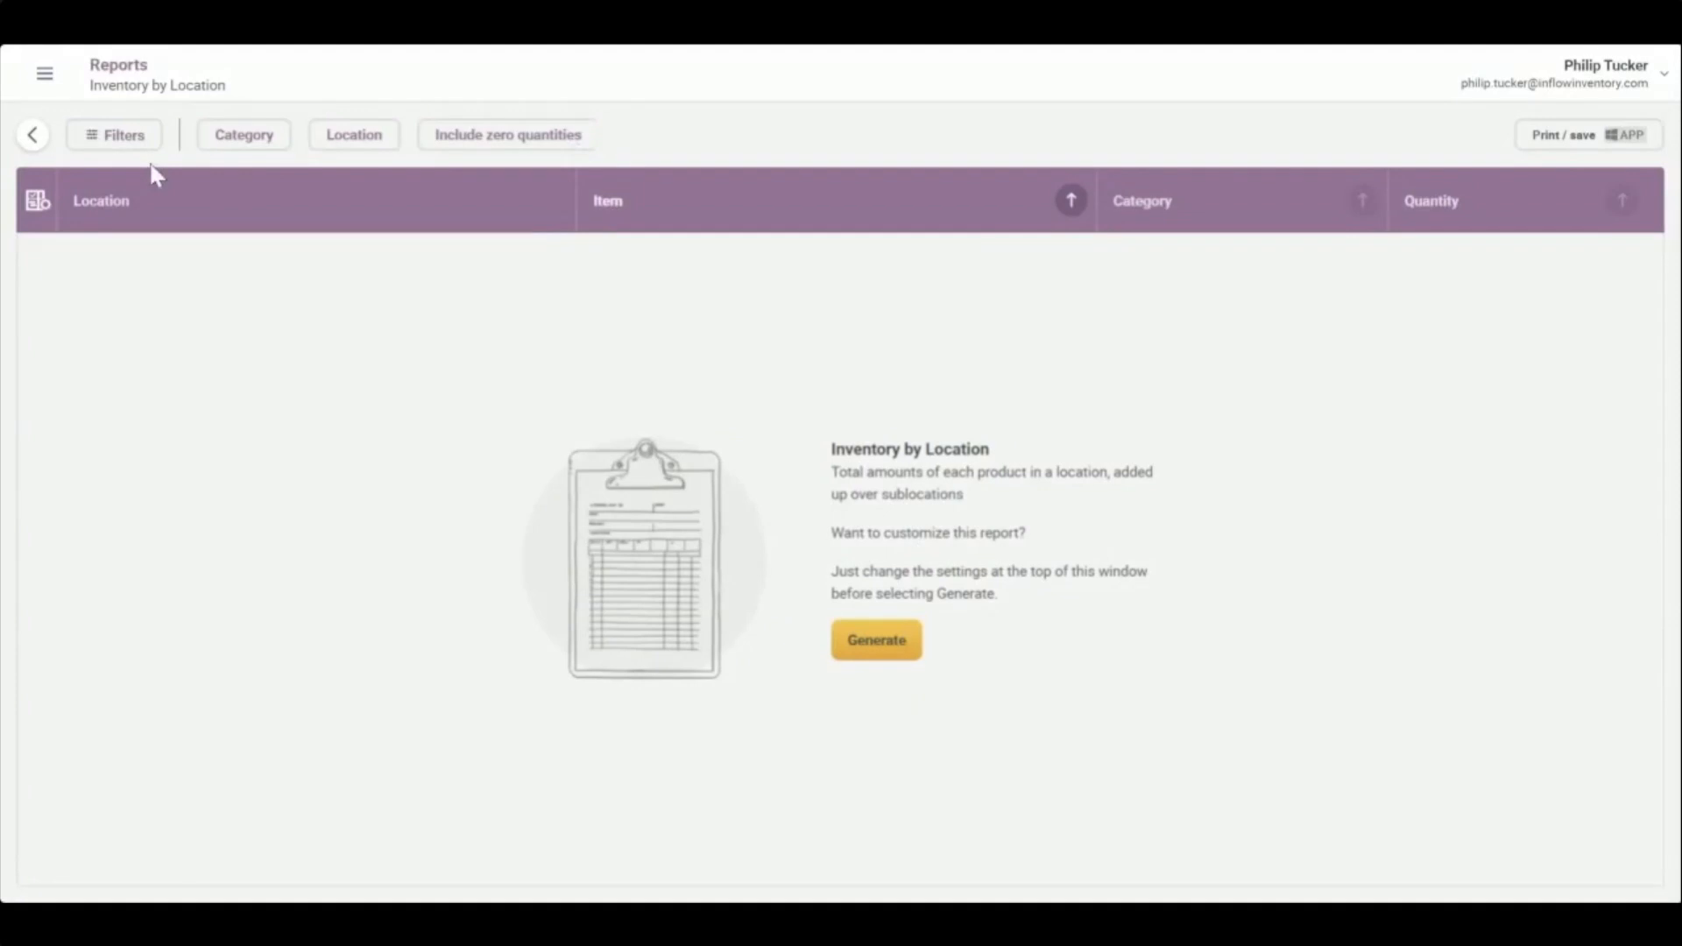
Examine the grouping and column options of the Inventory by Location report.
{"action": "left_click", "coordinate": [37, 204]}
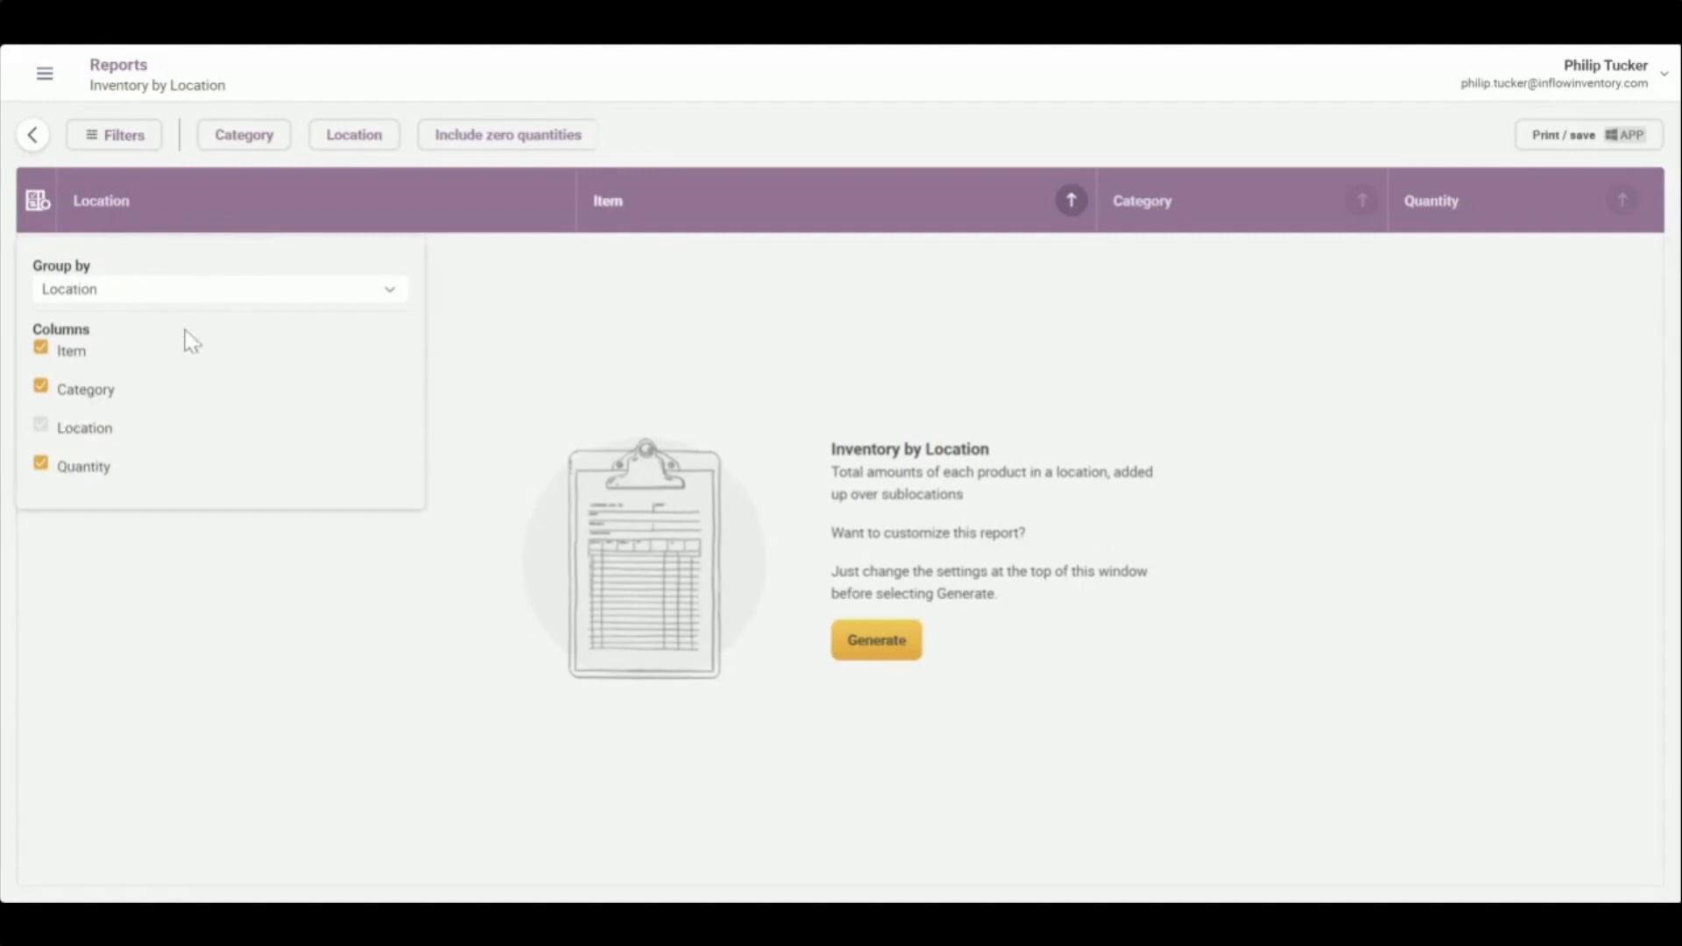
{"action": "left_click", "coordinate": [233, 290]}
{"action": "left_click", "coordinate": [233, 289]}
{"action": "left_click", "coordinate": [232, 252]}
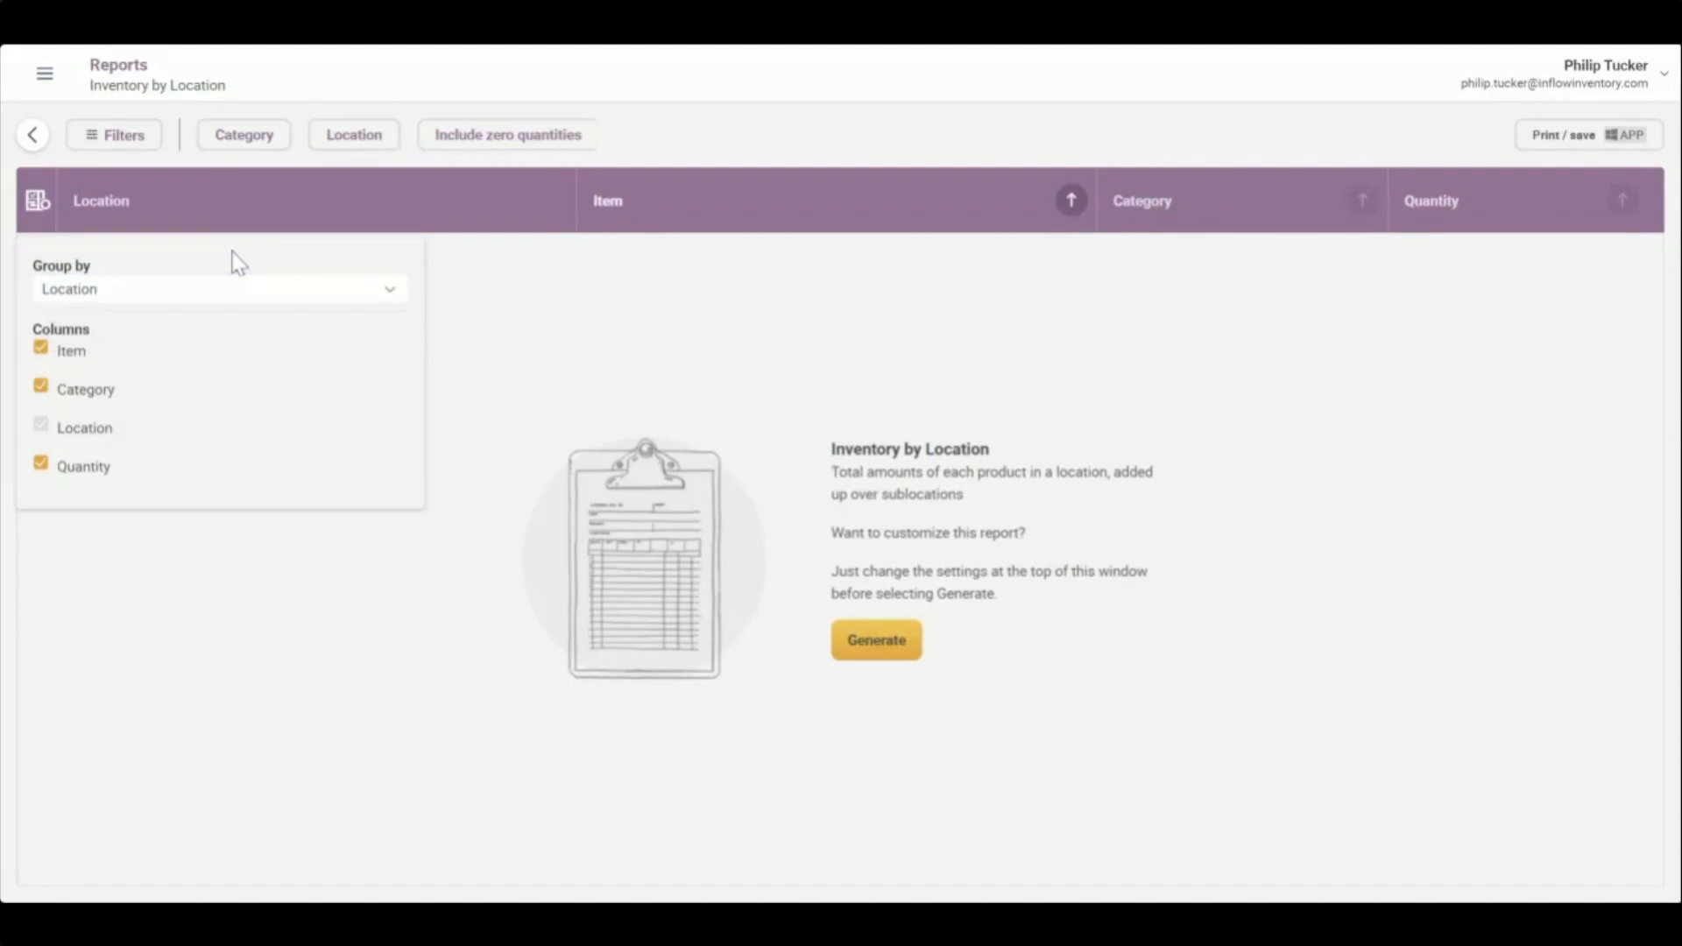
Generate the Inventory by Location report and look through its item rows.
{"action": "left_click", "coordinate": [881, 647]}
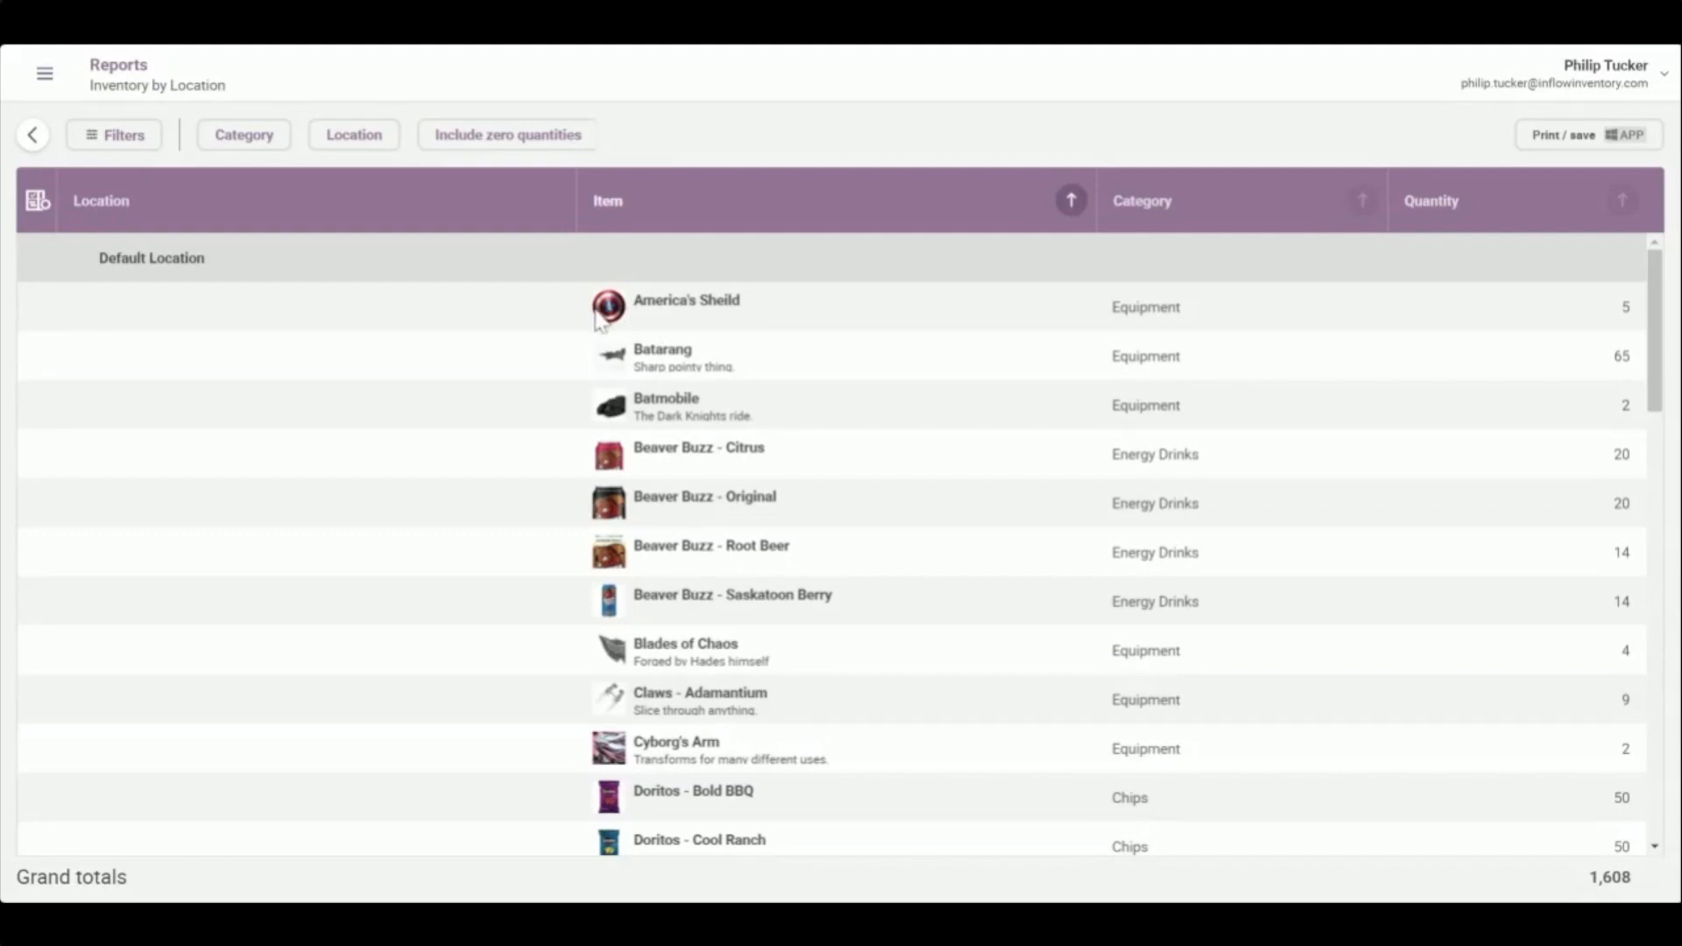
{"action": "scroll", "coordinate": [843, 388], "scroll_direction": "down", "scroll_amount": 5}
{"action": "scroll", "coordinate": [843, 388], "scroll_direction": "down", "scroll_amount": 9}
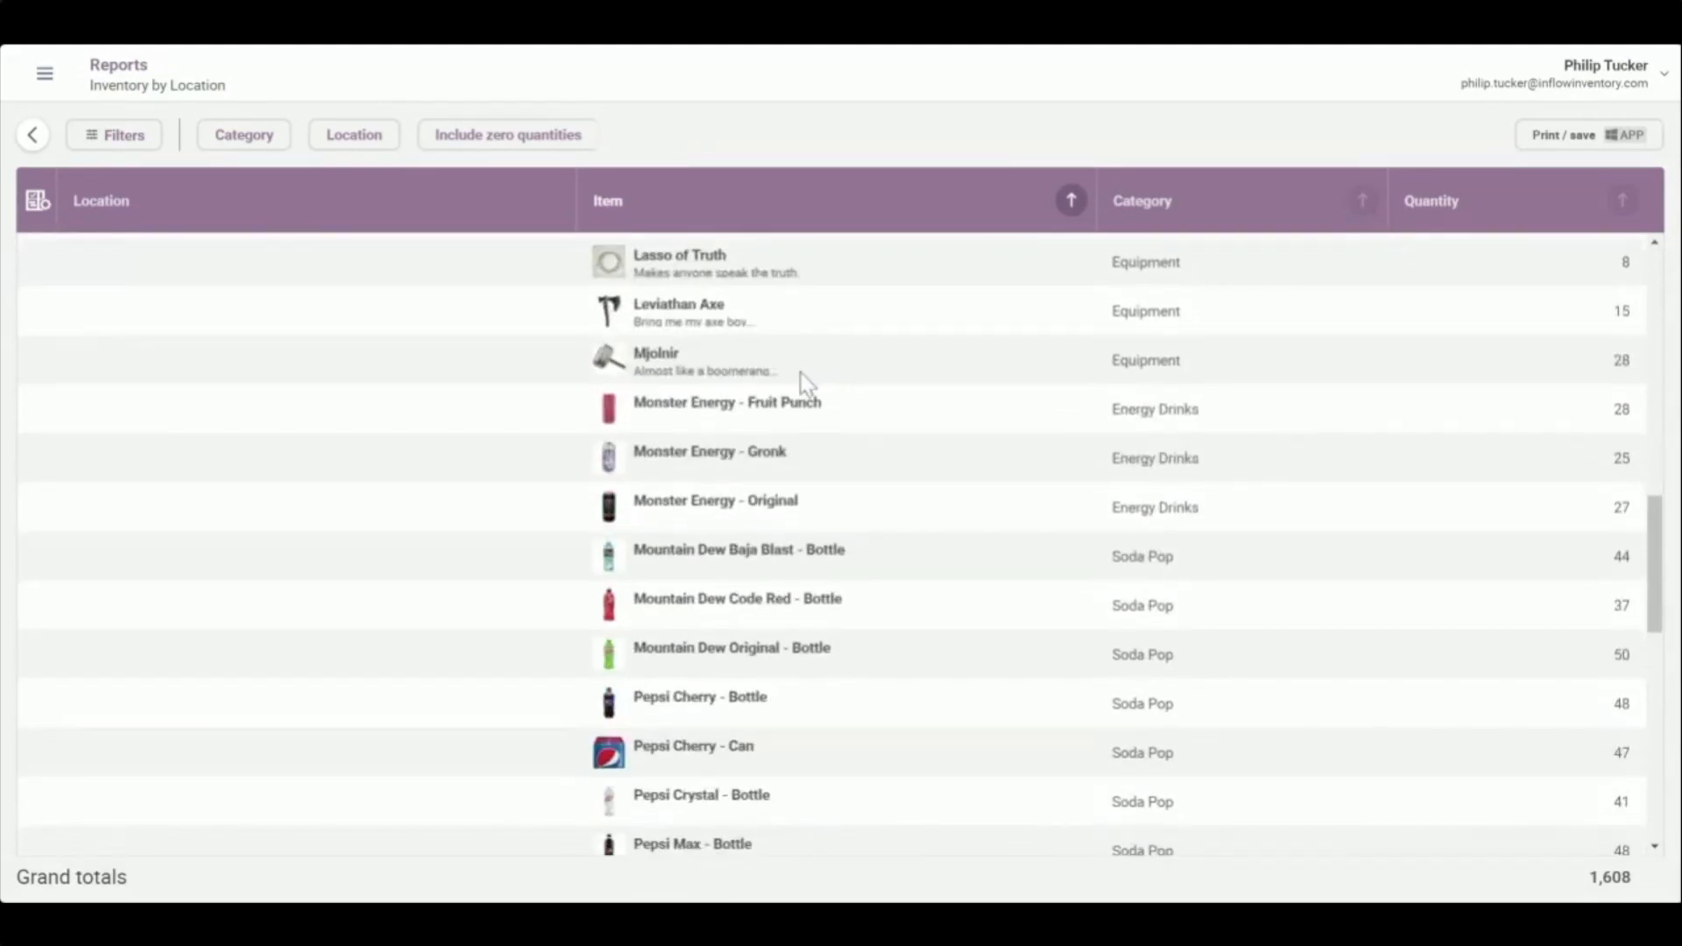
{"action": "scroll", "coordinate": [803, 379], "scroll_direction": "down", "scroll_amount": 5}
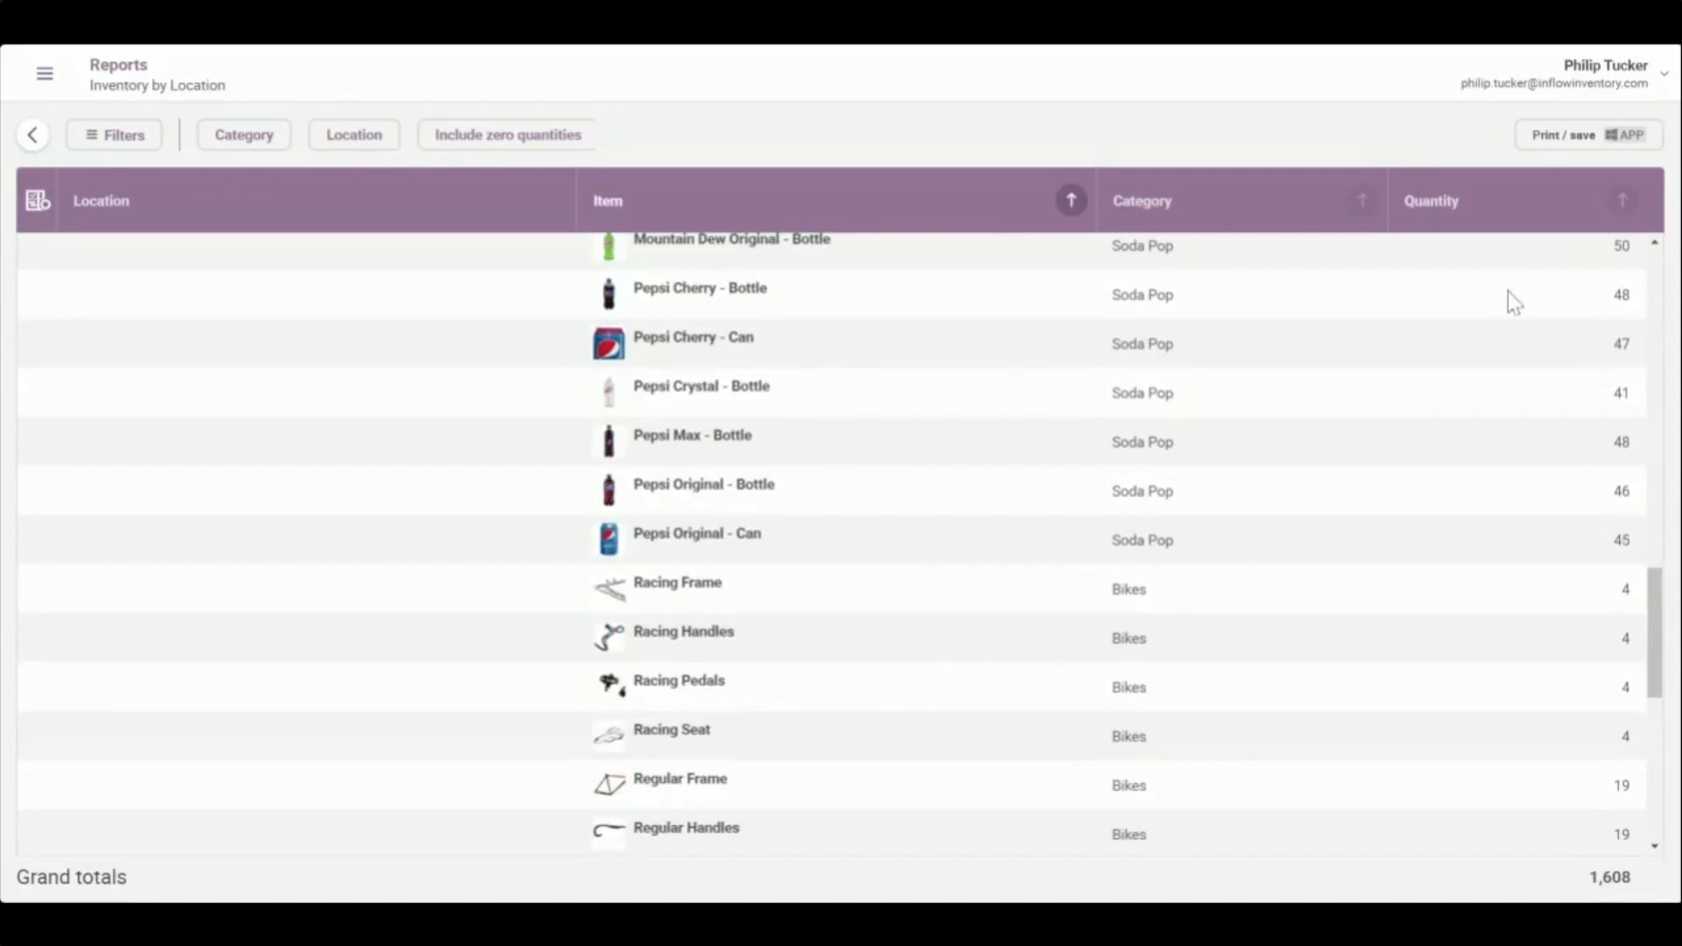
{"action": "scroll", "coordinate": [1138, 408], "scroll_direction": "down", "scroll_amount": 5}
{"action": "scroll", "coordinate": [1138, 401], "scroll_direction": "up", "scroll_amount": 20}
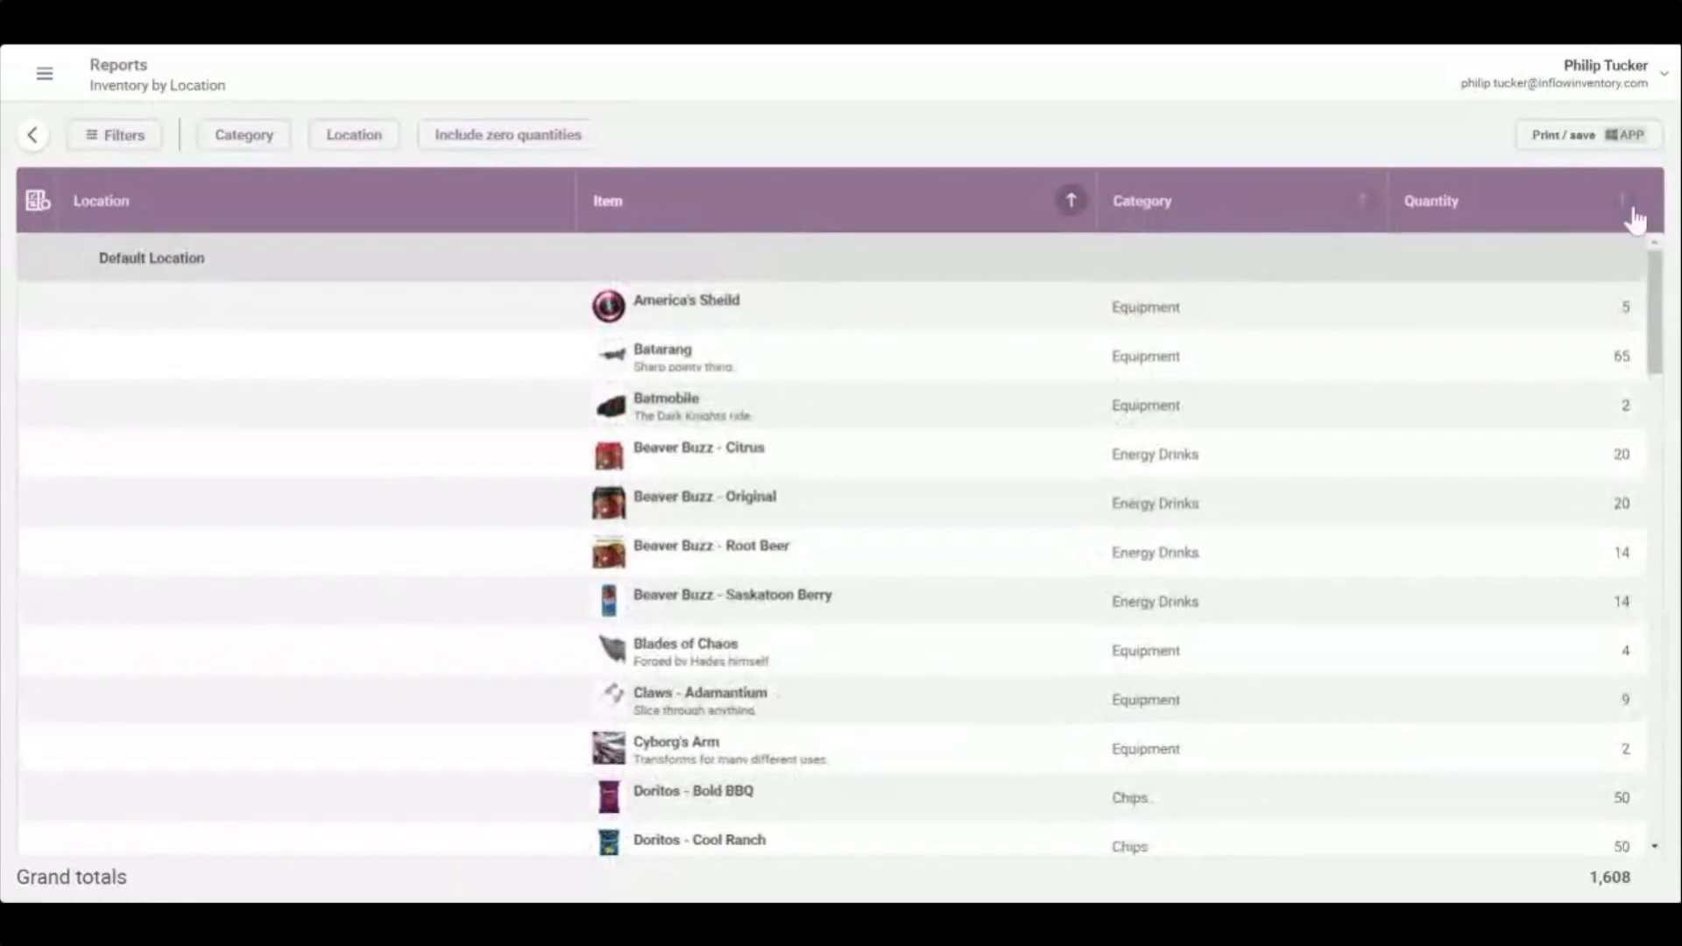
Sort the report by Quantity in ascending order and regenerate it.
{"action": "left_click", "coordinate": [1626, 203]}
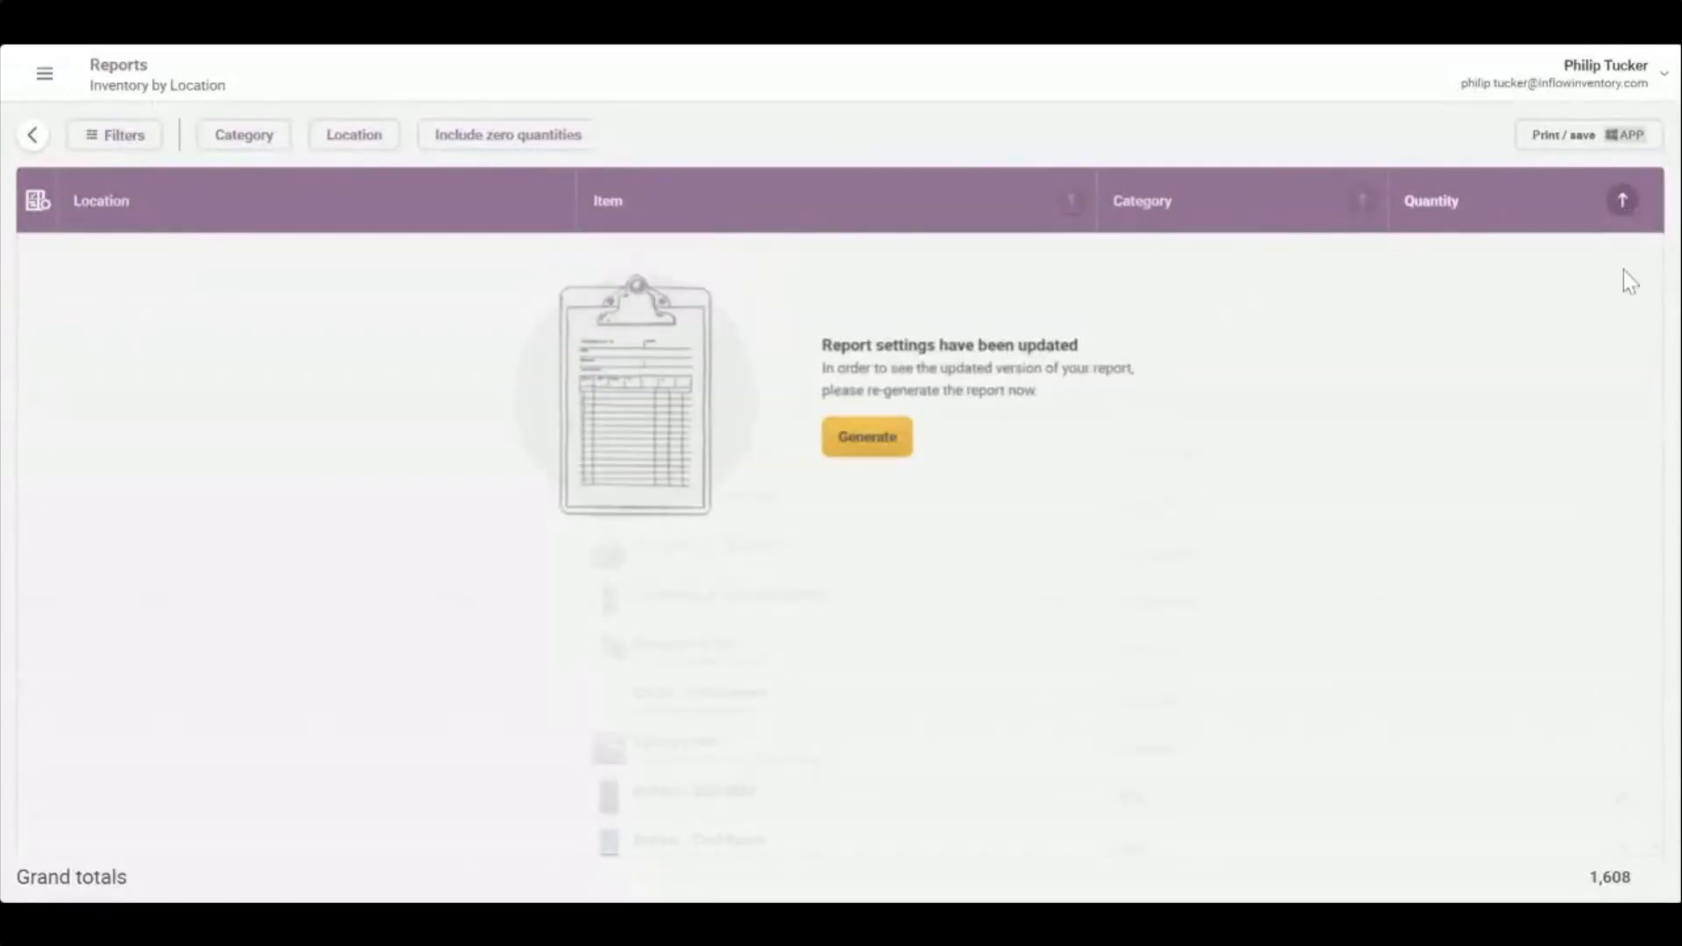
{"action": "left_click", "coordinate": [881, 442]}
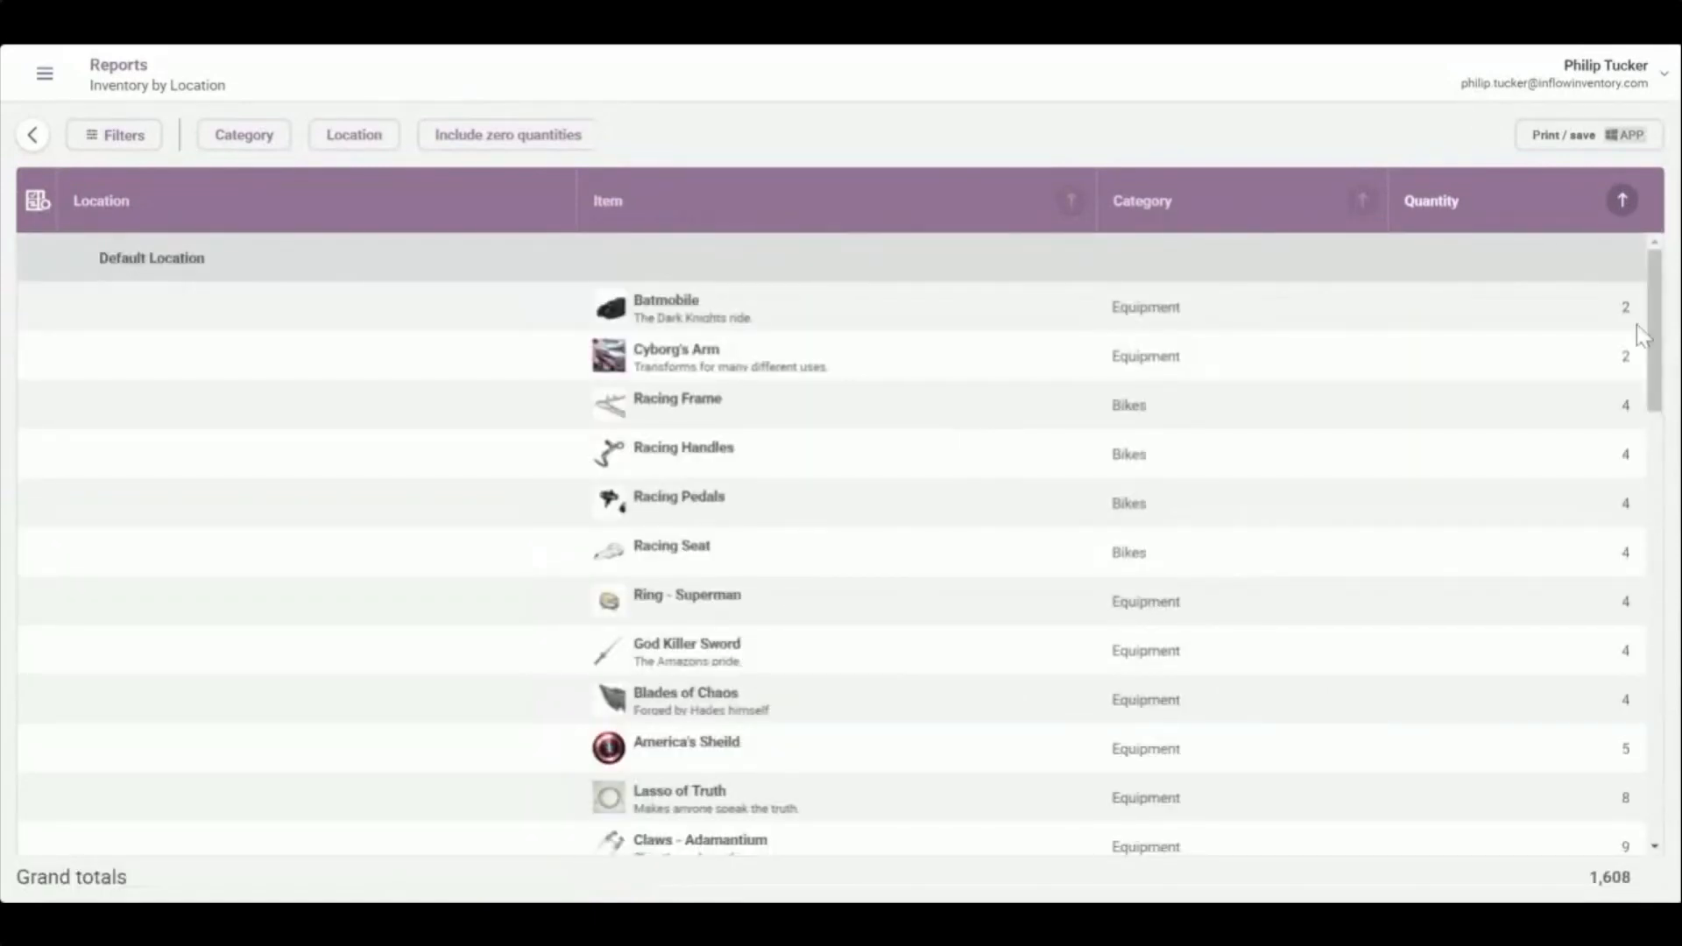
{"action": "scroll", "coordinate": [1661, 361], "scroll_direction": "down", "scroll_amount": 1}
{"action": "left_click_drag", "start_coordinate": [1660, 361], "coordinate": [1622, 328]}
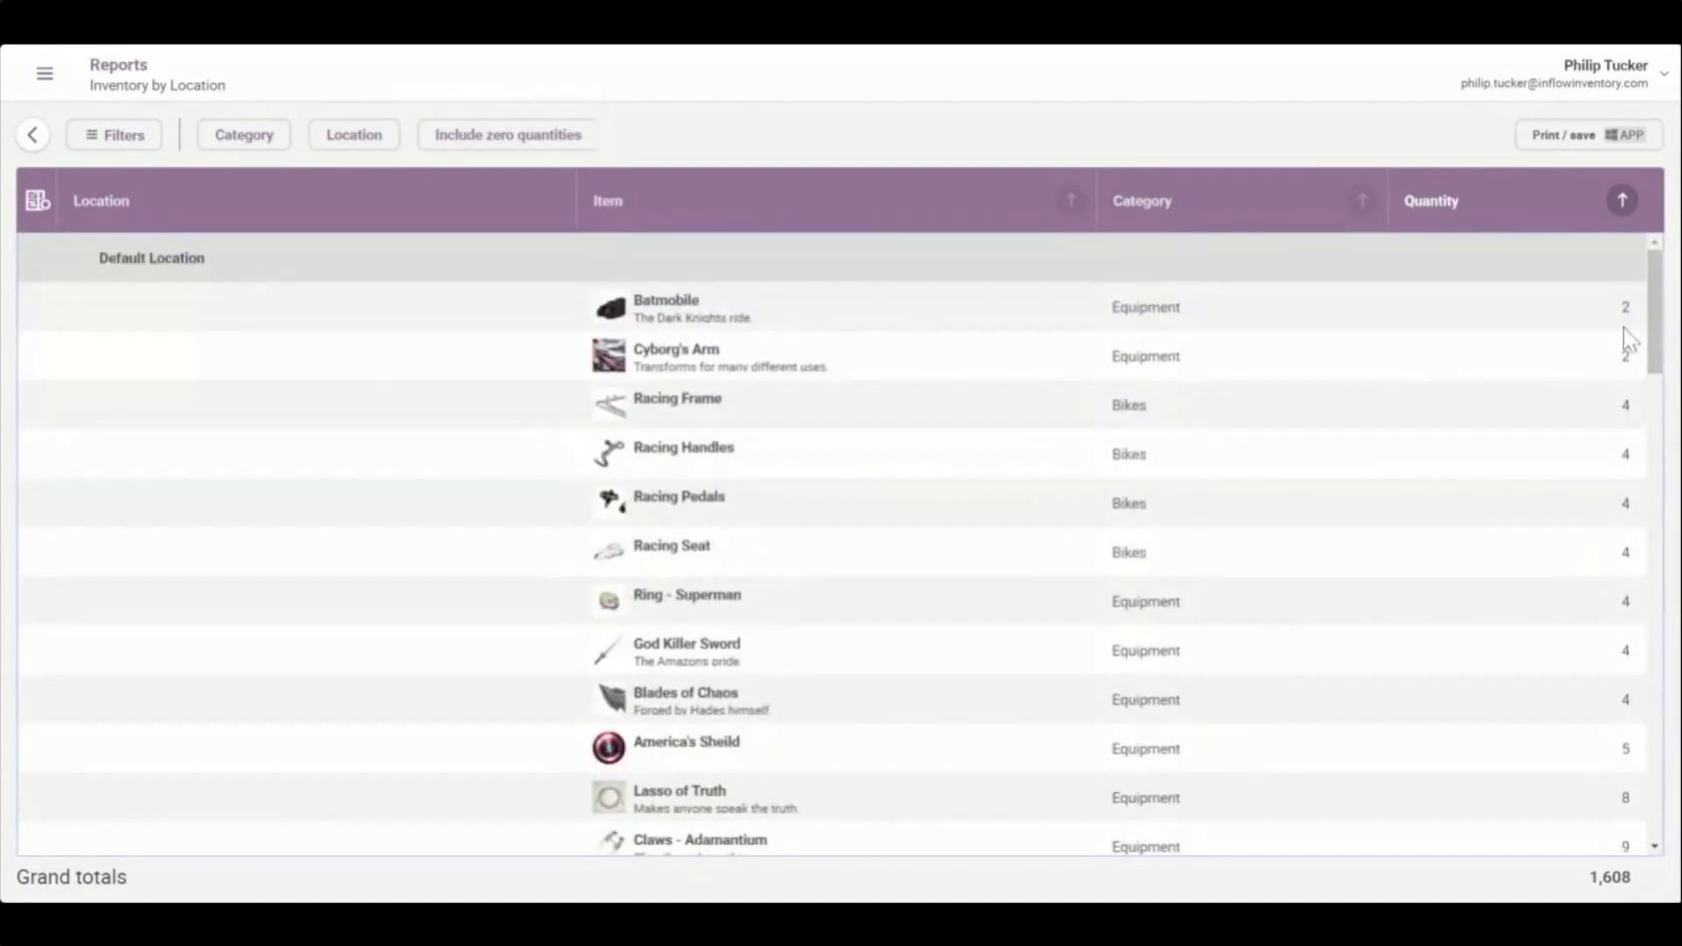
Leave the Inventory by Location report and return to the list of sales reports.
{"action": "left_click", "coordinate": [45, 73]}
{"action": "left_click", "coordinate": [44, 73]}
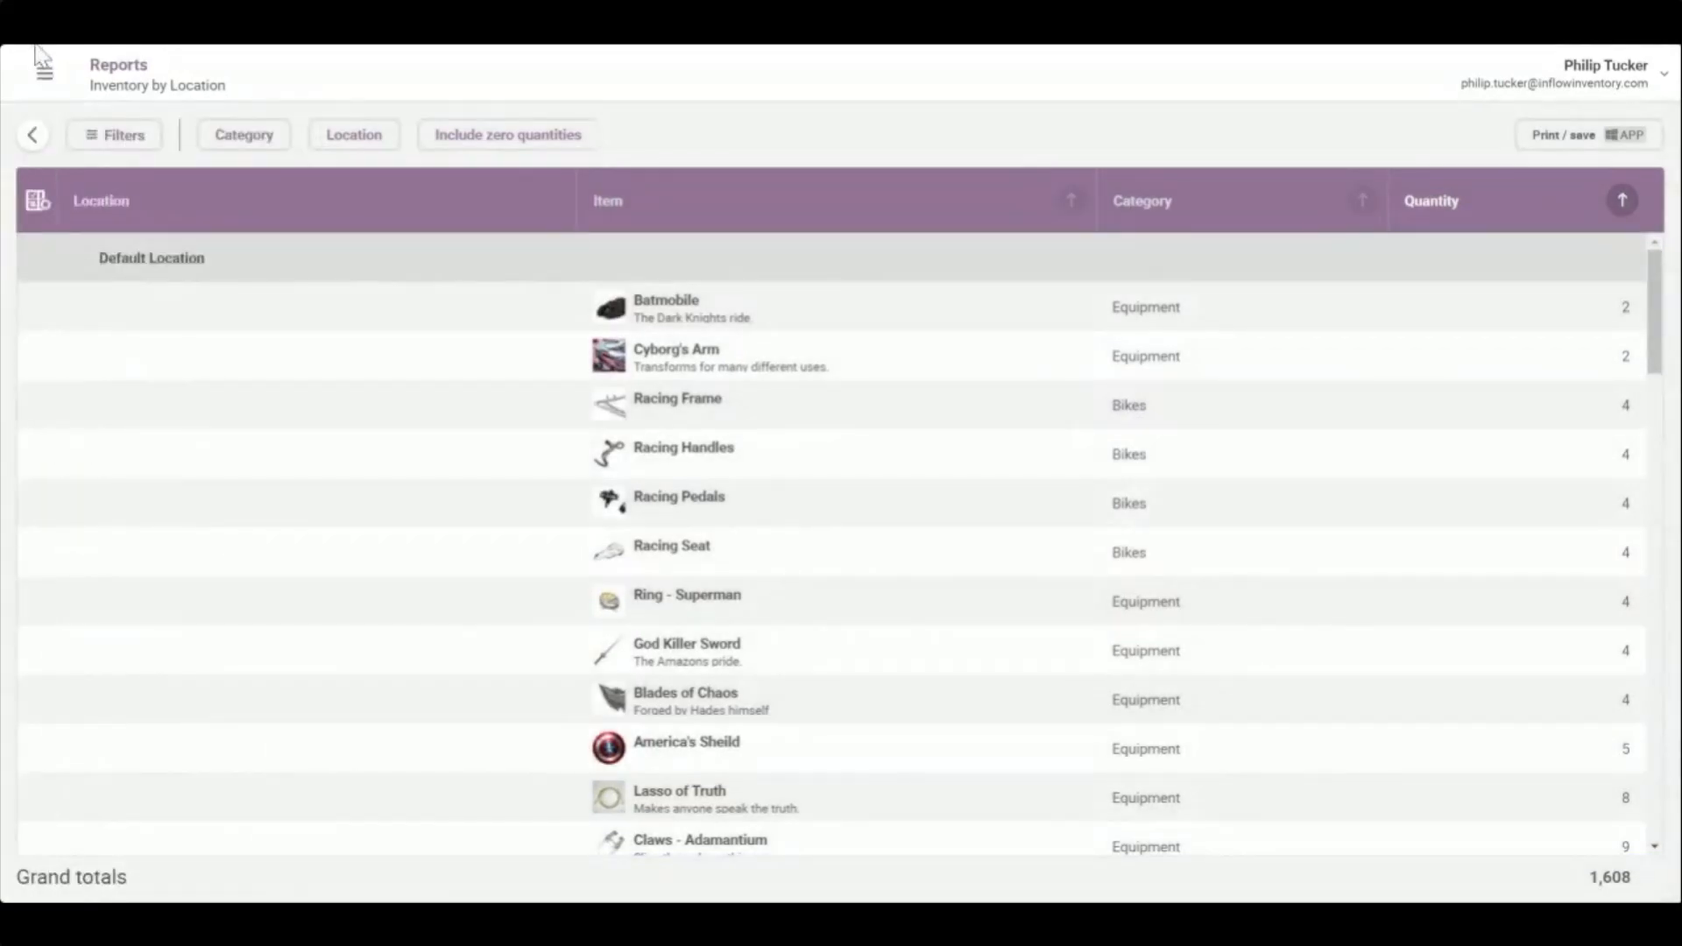
{"action": "left_click", "coordinate": [35, 46]}
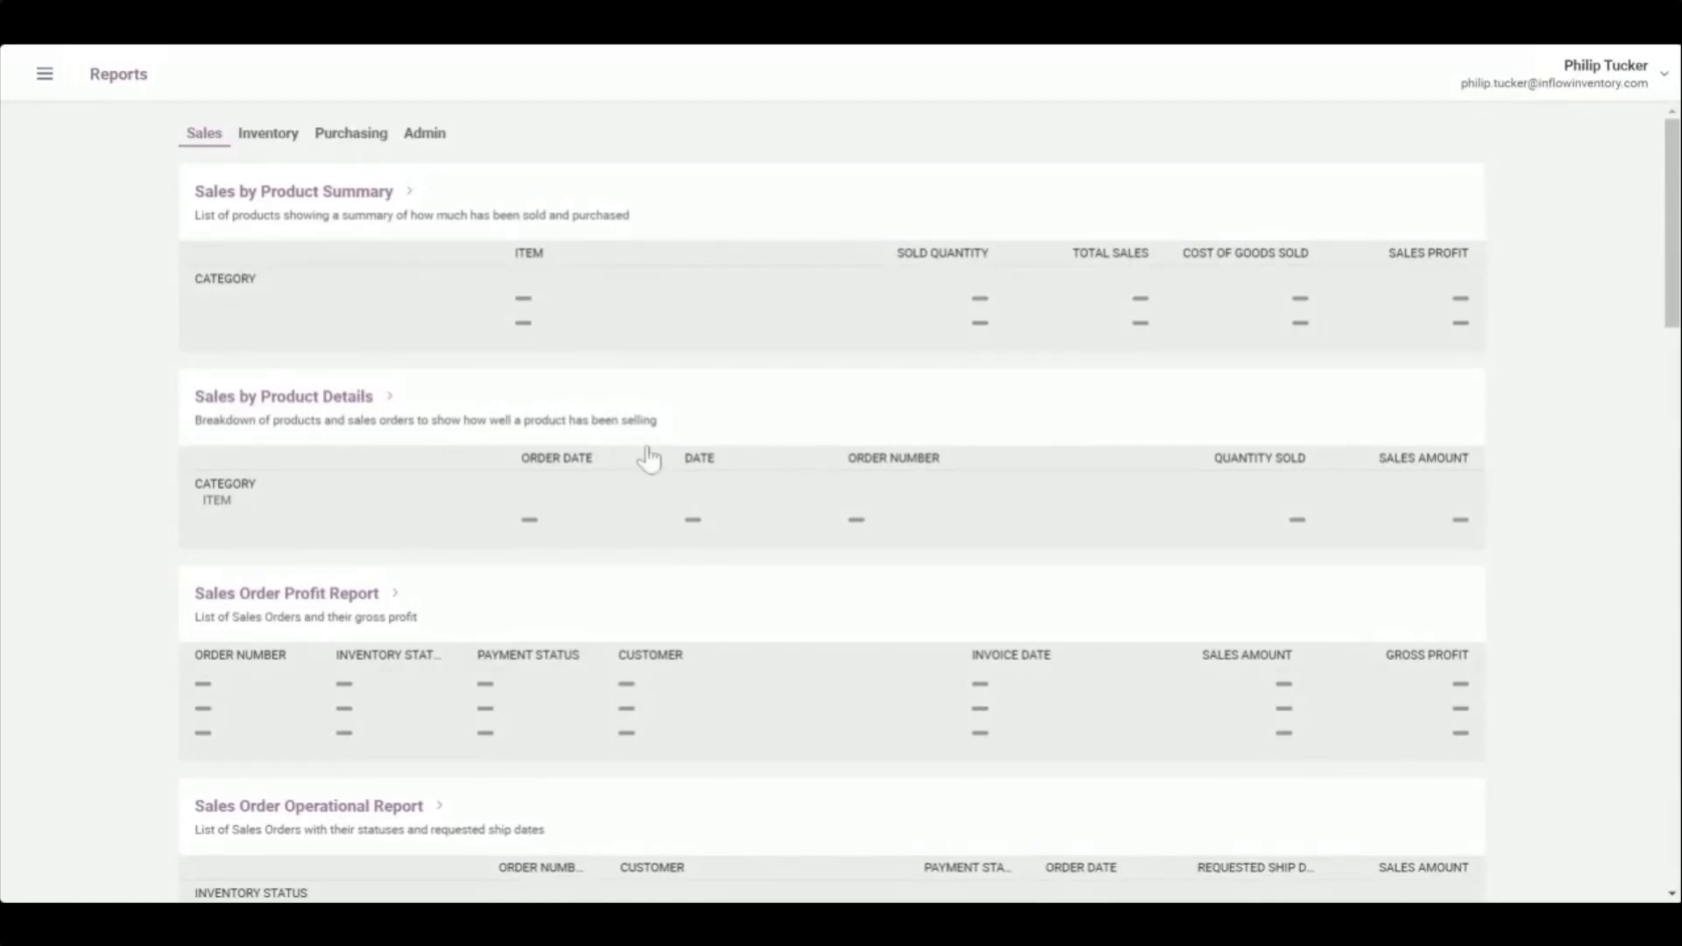
{"action": "scroll", "coordinate": [706, 446], "scroll_direction": "down", "scroll_amount": 1}
{"action": "scroll", "coordinate": [708, 447], "scroll_direction": "up", "scroll_amount": 1}
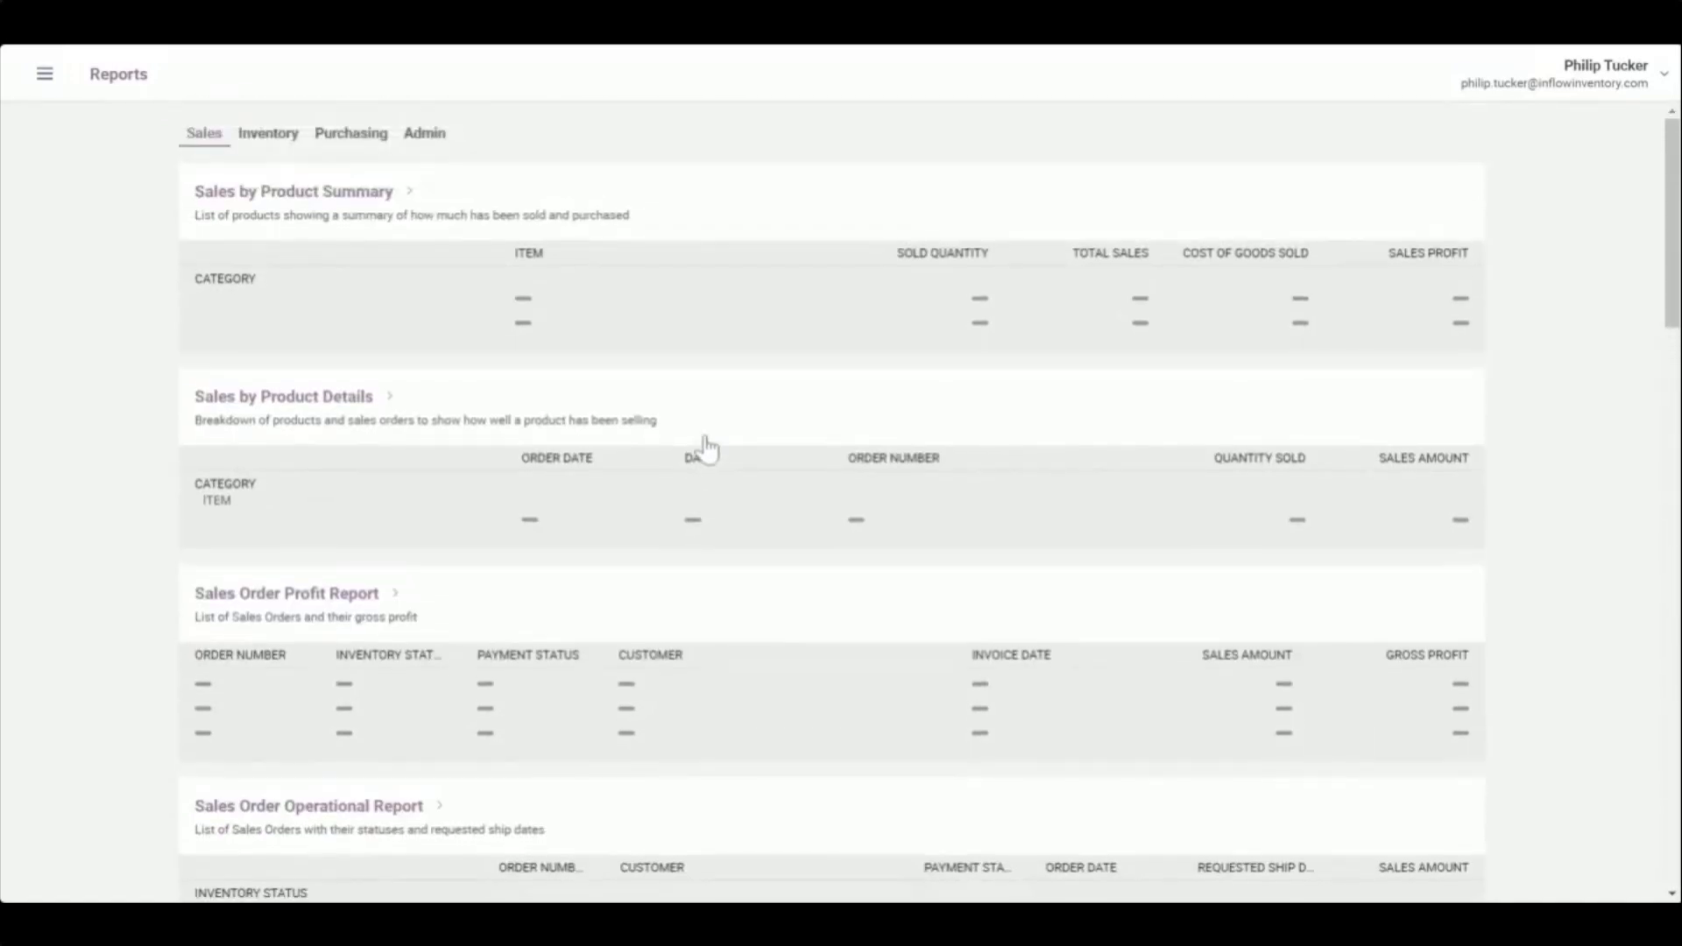
Open the Historical Inventory Details report from the inventory reports.
{"action": "left_click", "coordinate": [273, 133]}
{"action": "scroll", "coordinate": [648, 508], "scroll_direction": "down", "scroll_amount": 4}
{"action": "scroll", "coordinate": [649, 508], "scroll_direction": "down", "scroll_amount": 5}
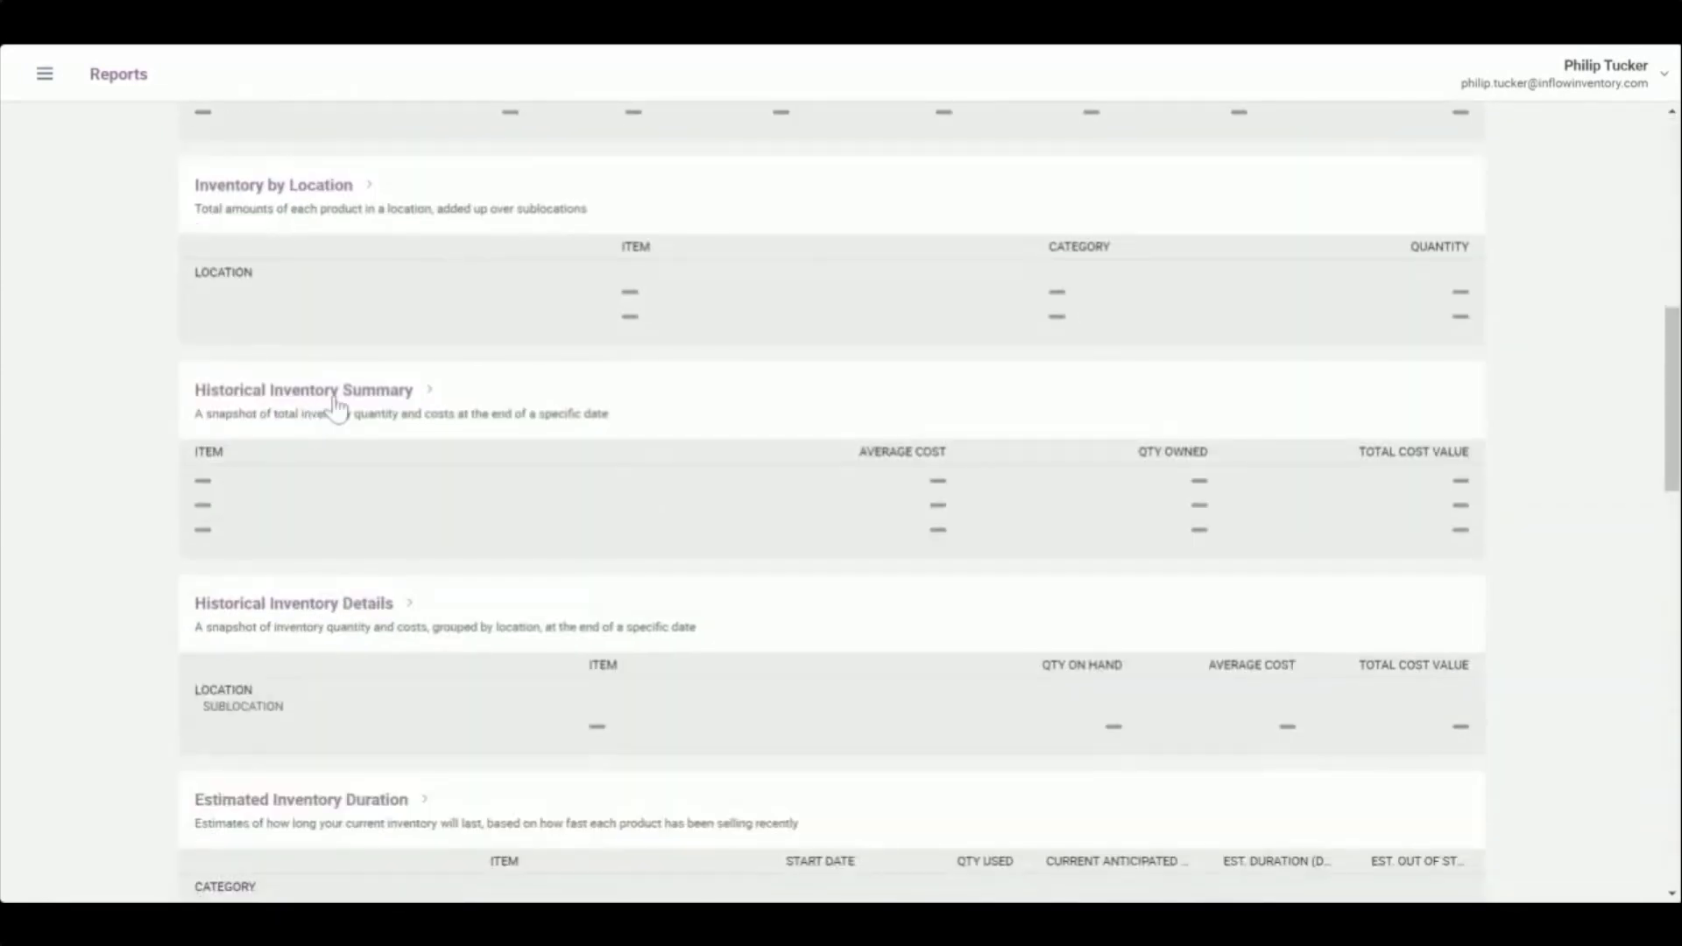
{"action": "left_click", "coordinate": [371, 637]}
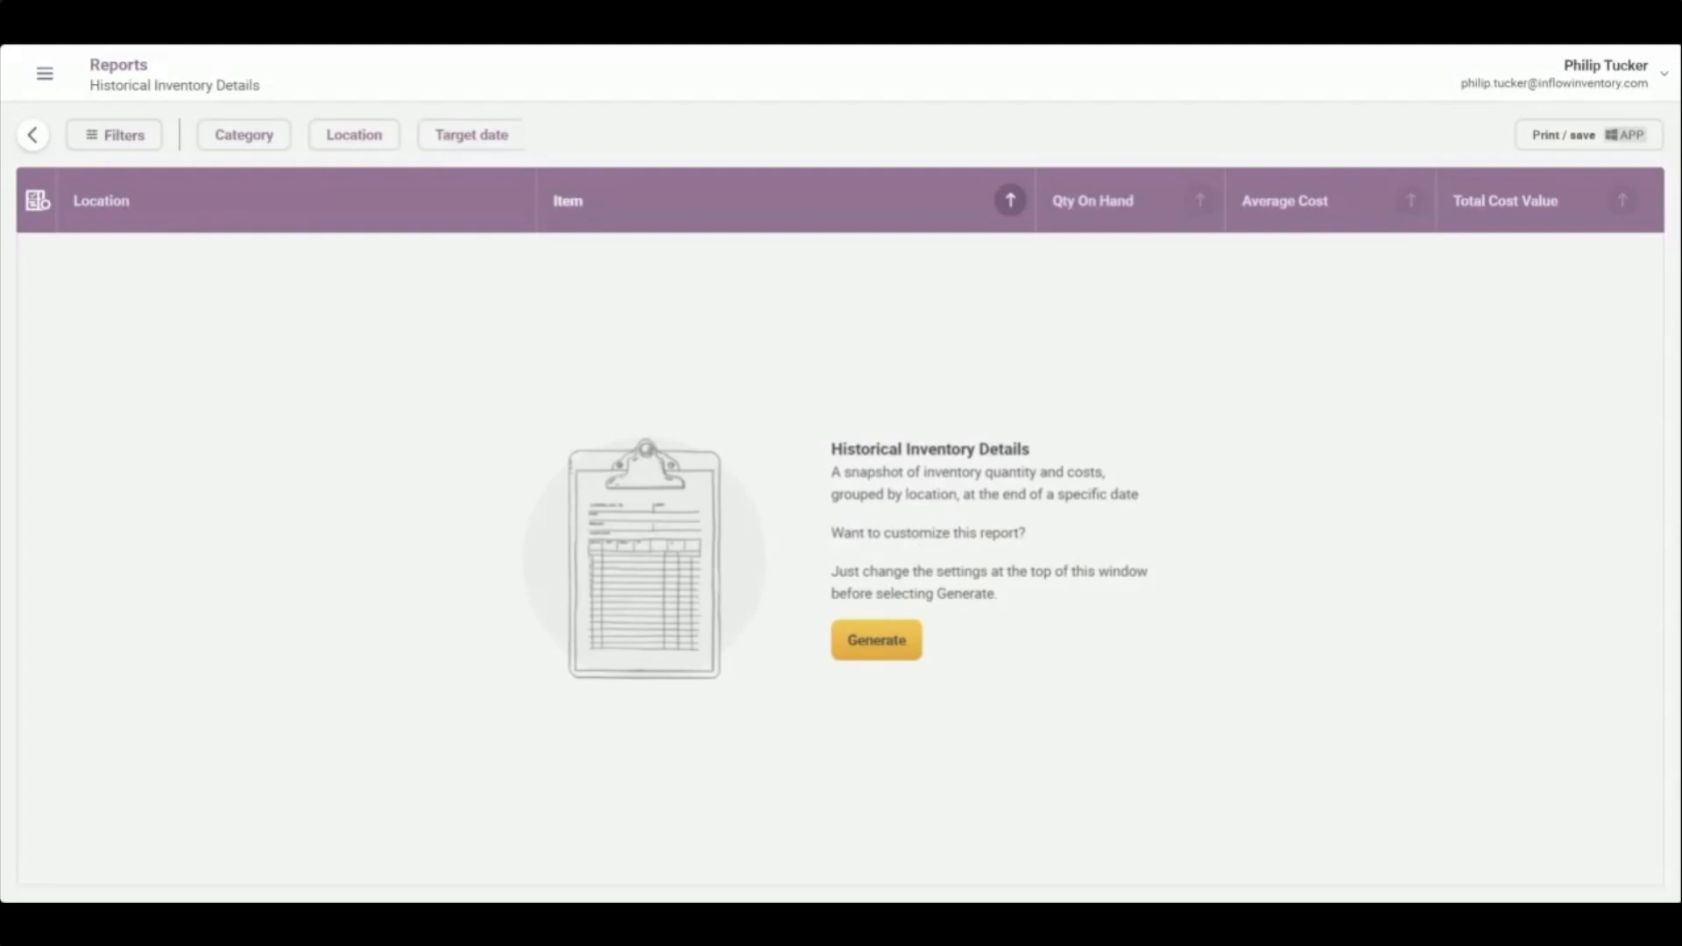
Set the report's target date to 01/01/2020 and generate the Historical Inventory Details report.
{"action": "left_click", "coordinate": [456, 149]}
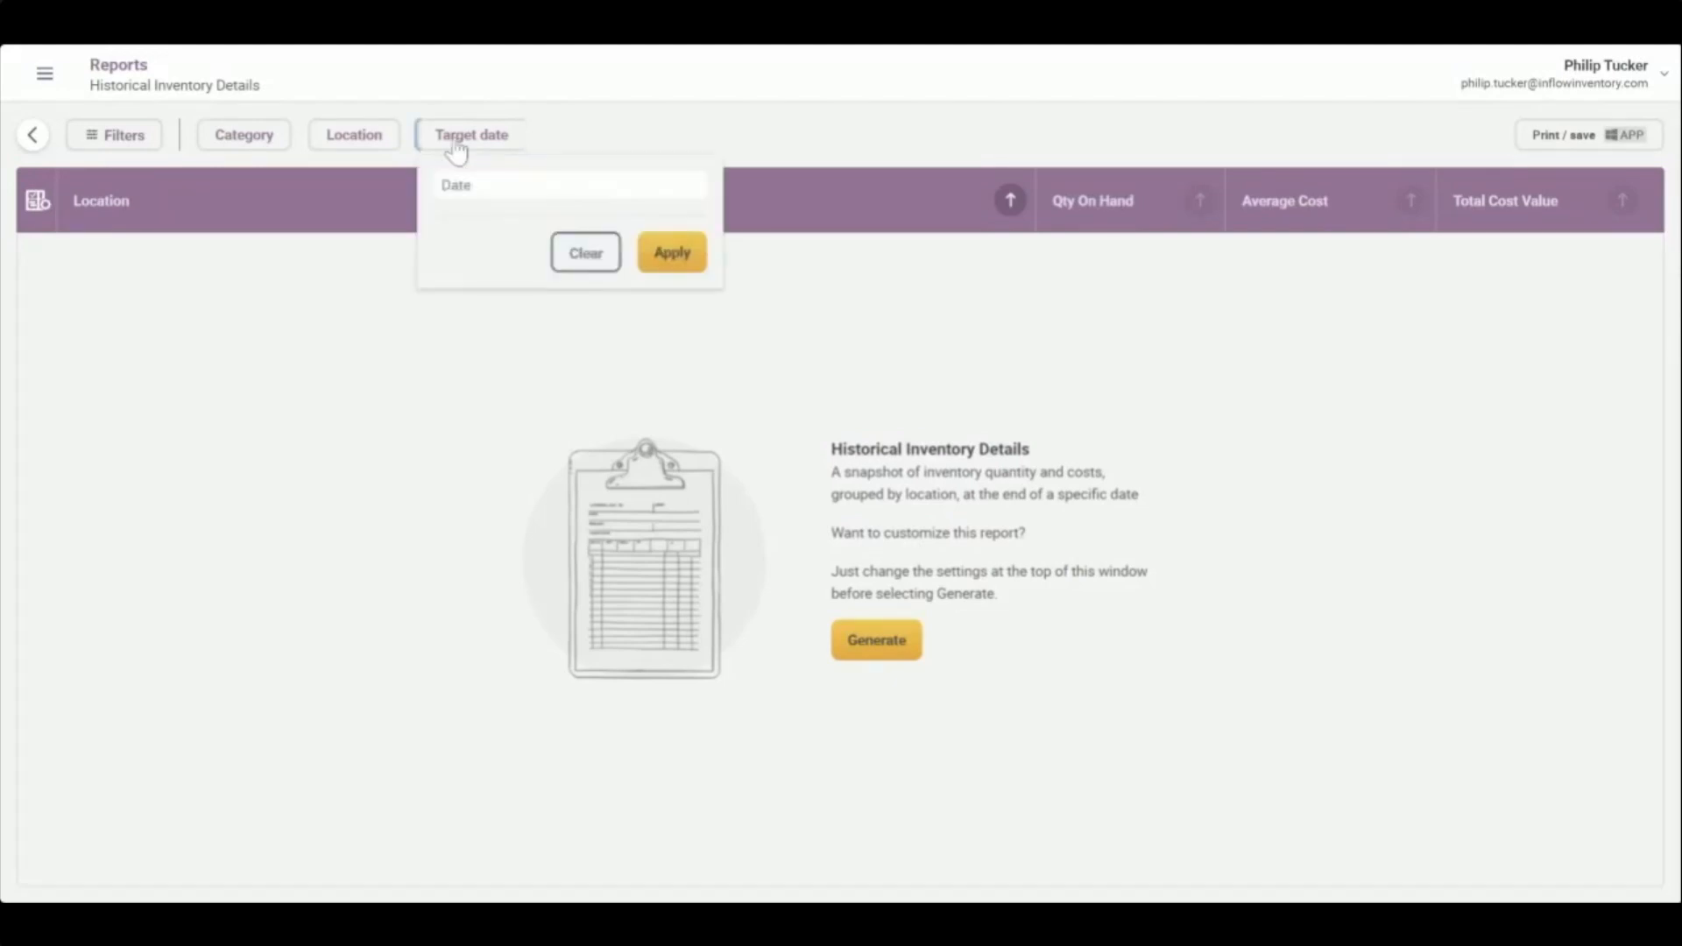
{"action": "left_click", "coordinate": [497, 188]}
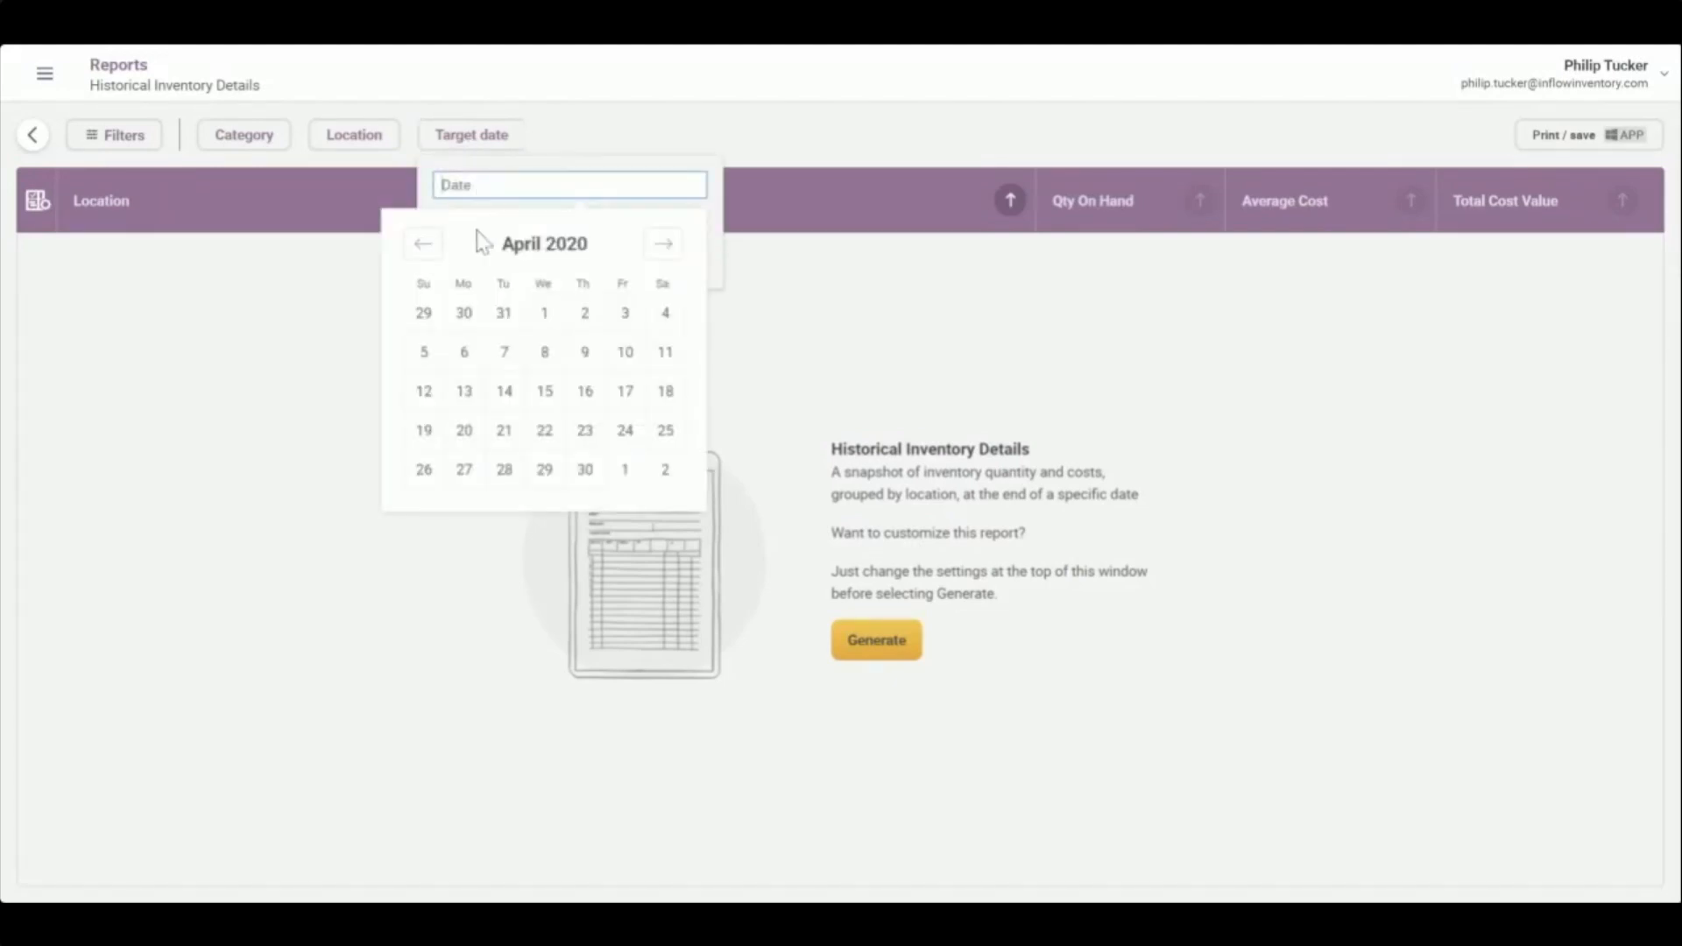
{"action": "left_click", "coordinate": [425, 248]}
{"action": "left_click", "coordinate": [424, 248]}
{"action": "left_click", "coordinate": [424, 247]}
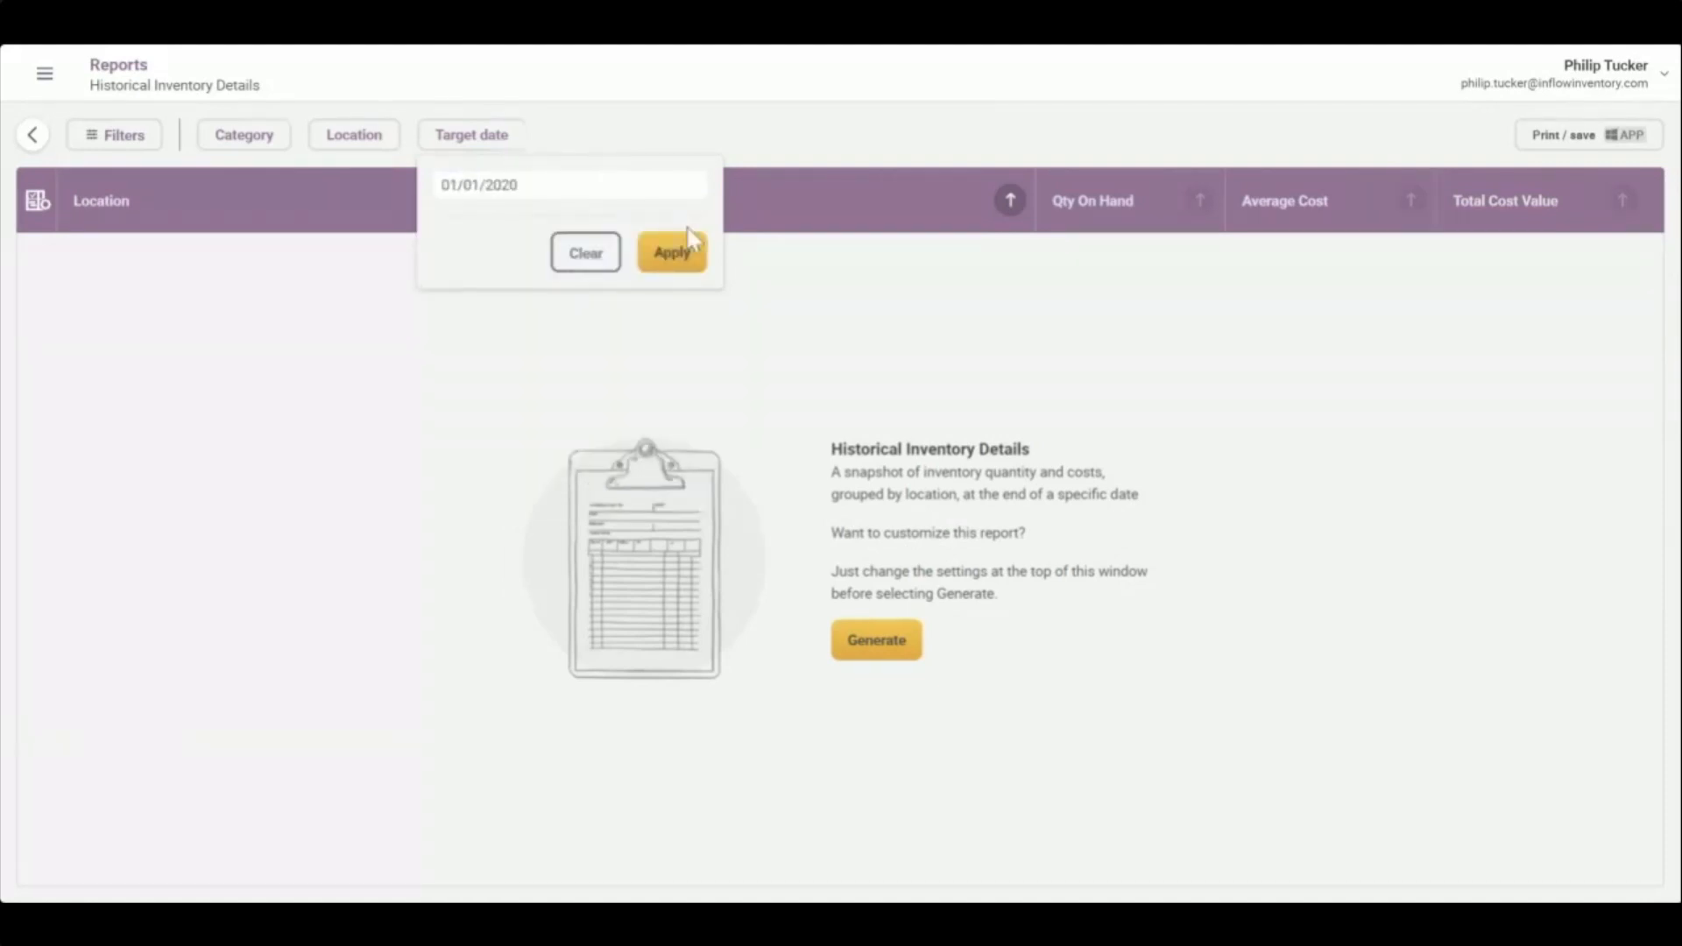
{"action": "left_click", "coordinate": [672, 255]}
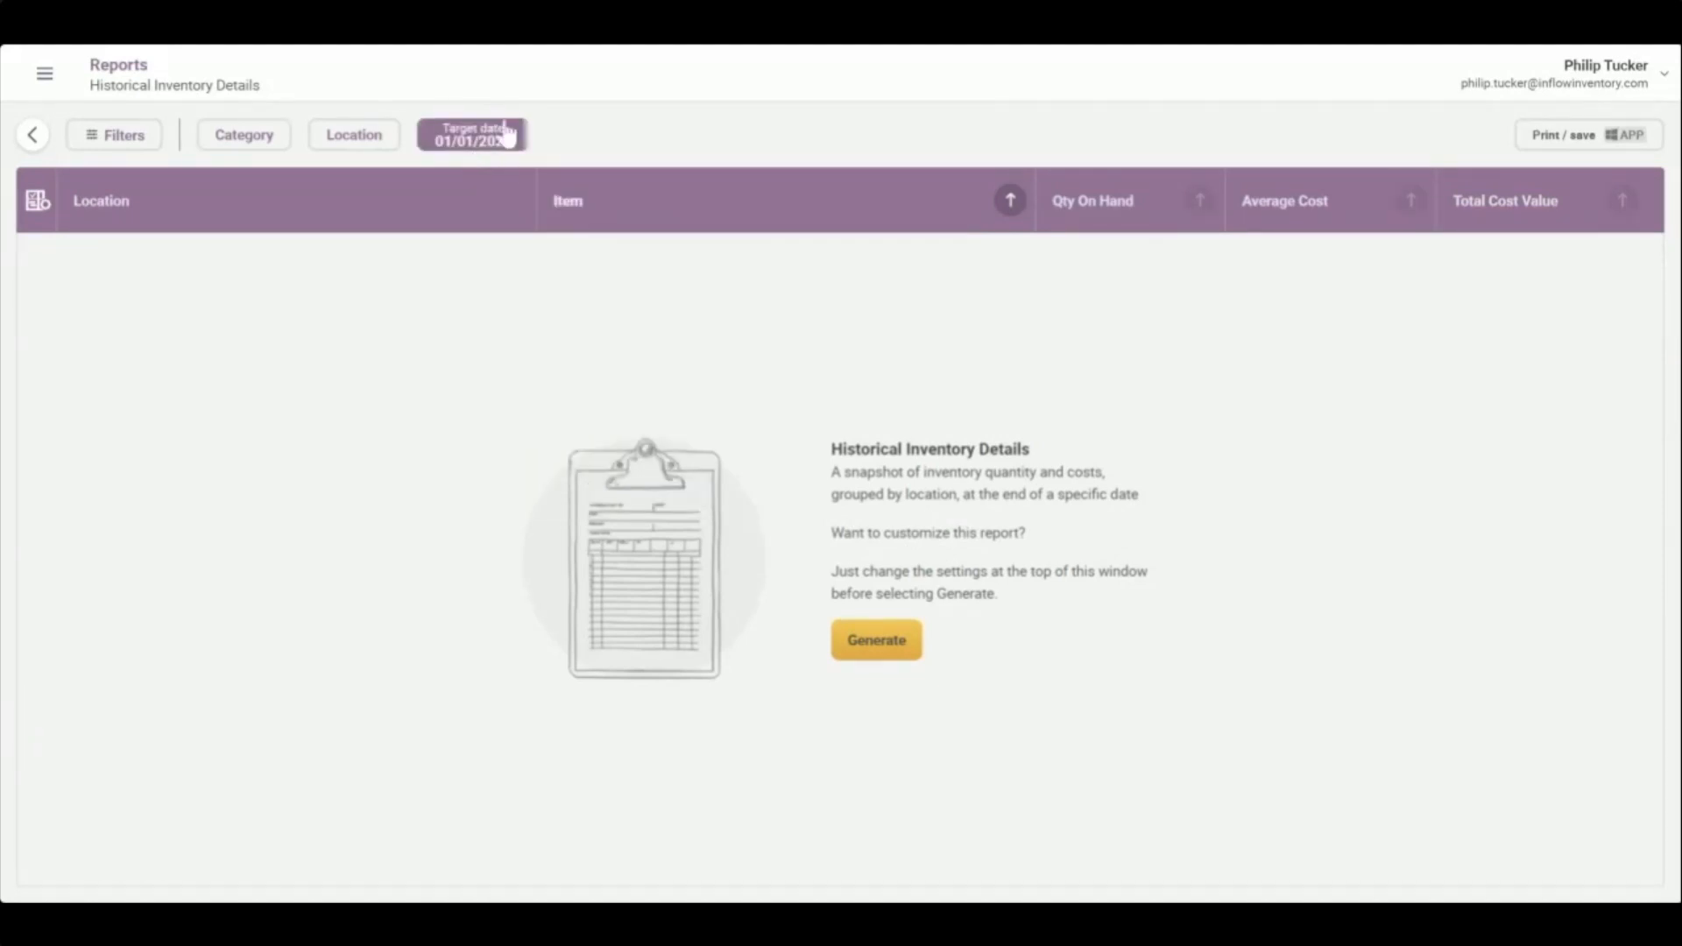
{"action": "left_click", "coordinate": [863, 648]}
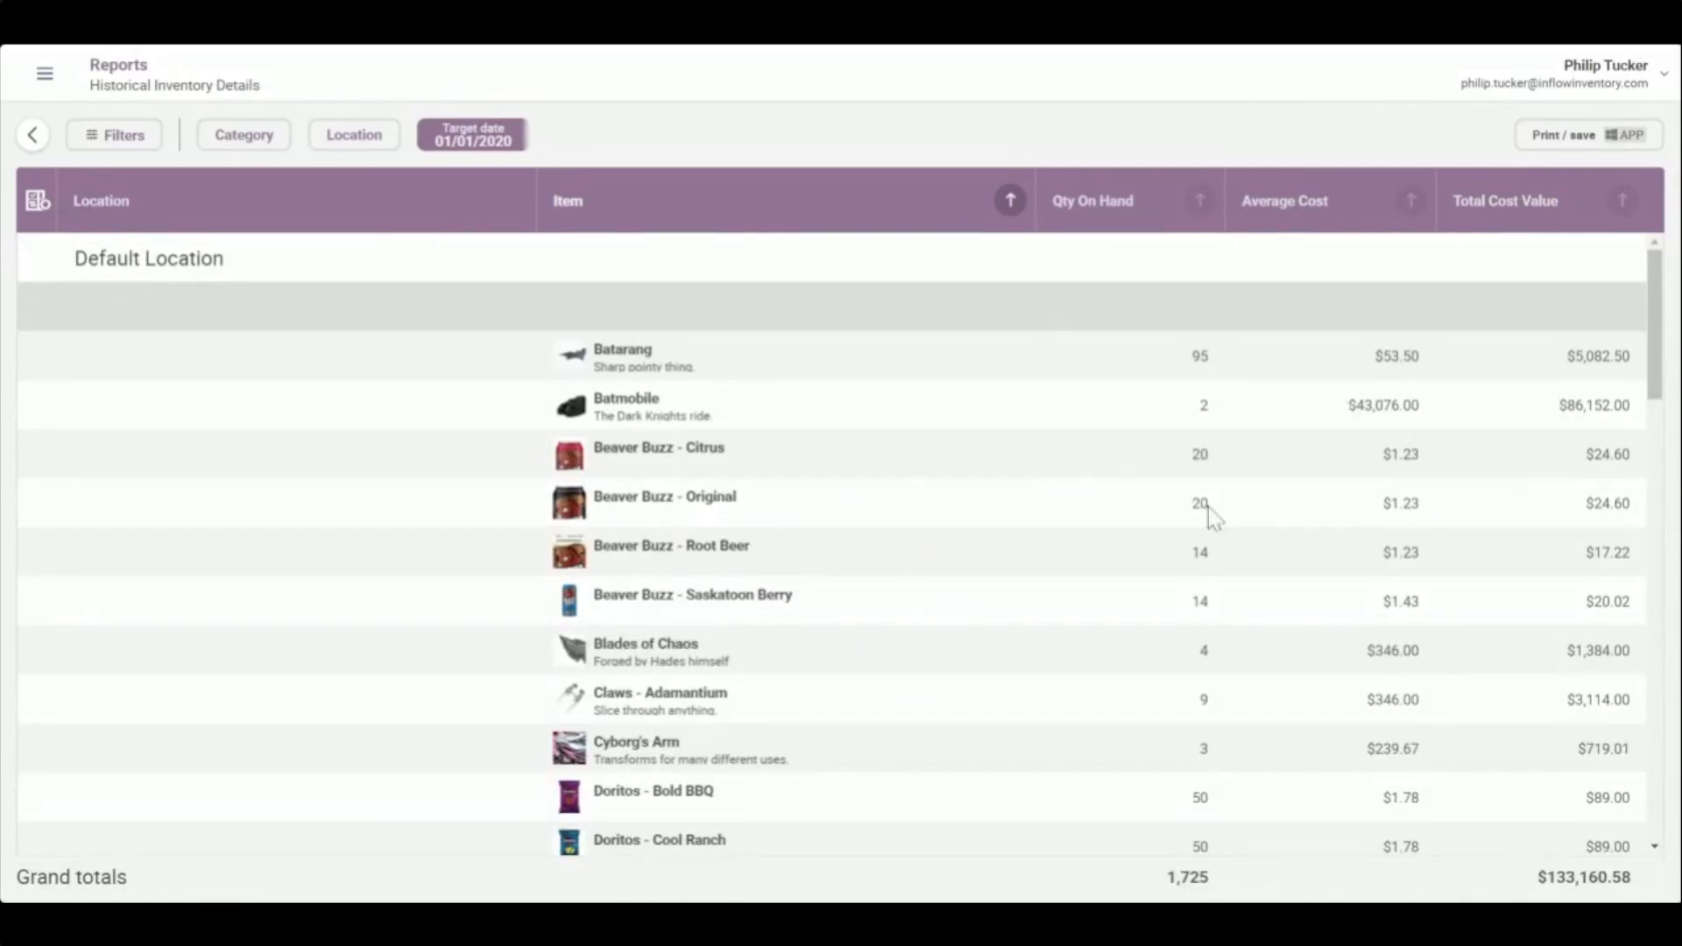
Examine the grouping, column and filter options of the Historical Inventory Details report.
{"action": "left_click_drag", "start_coordinate": [103, 86], "coordinate": [227, 85]}
{"action": "left_click", "coordinate": [230, 88]}
{"action": "left_click", "coordinate": [39, 202]}
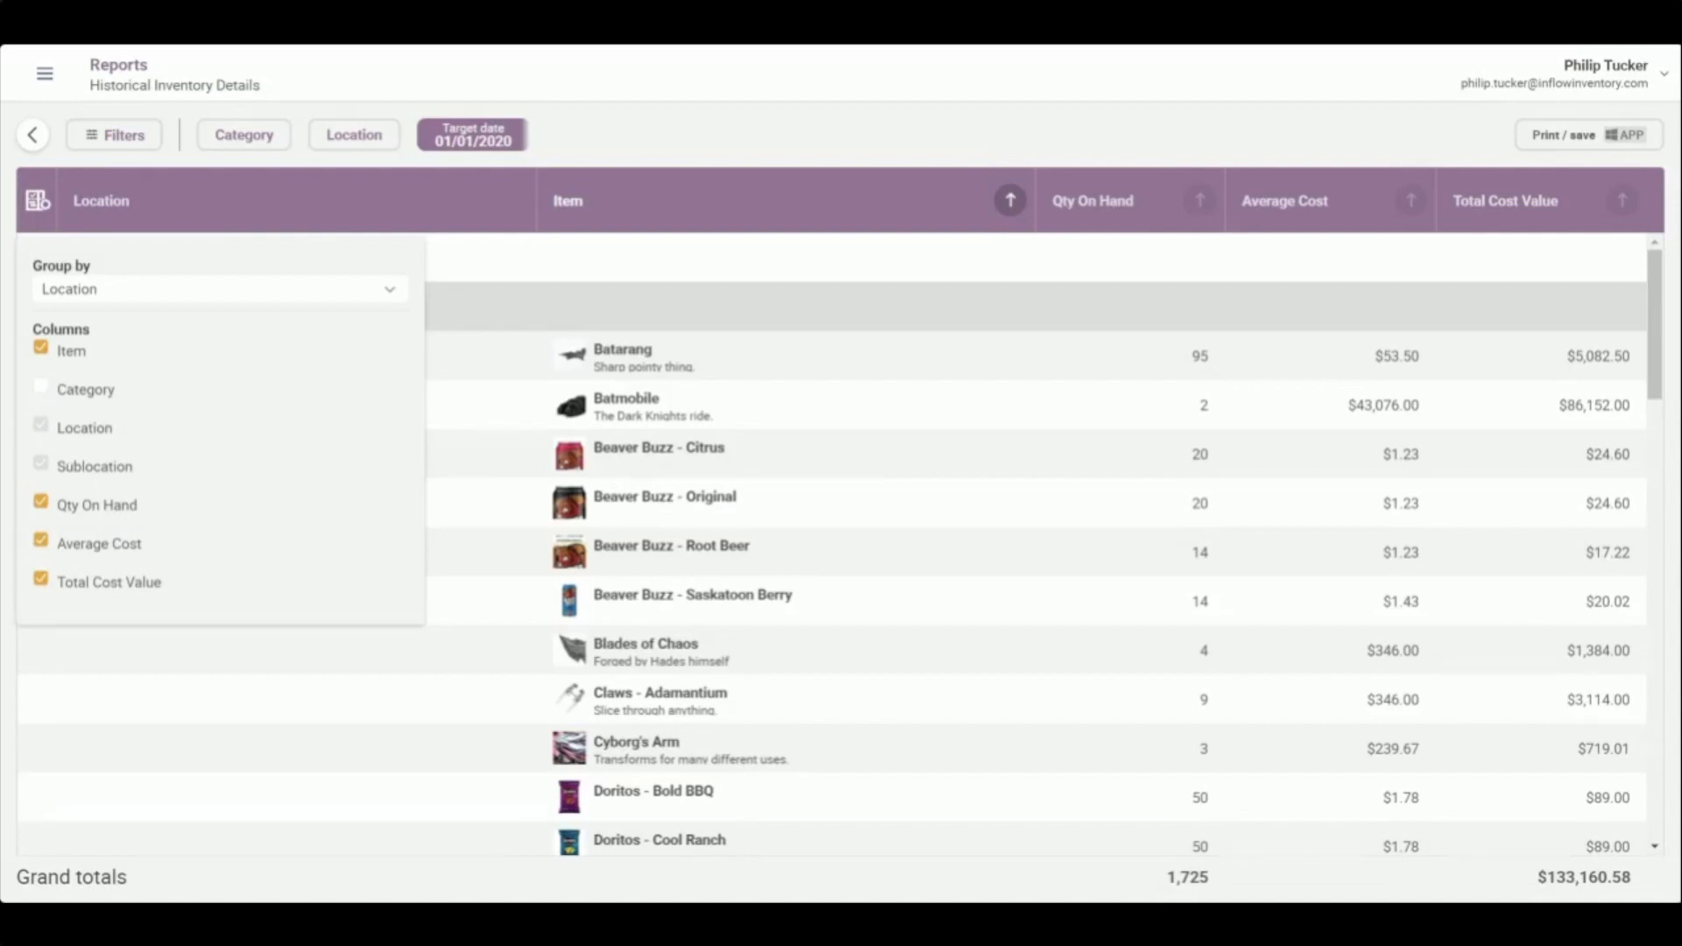
{"action": "left_click", "coordinate": [111, 140]}
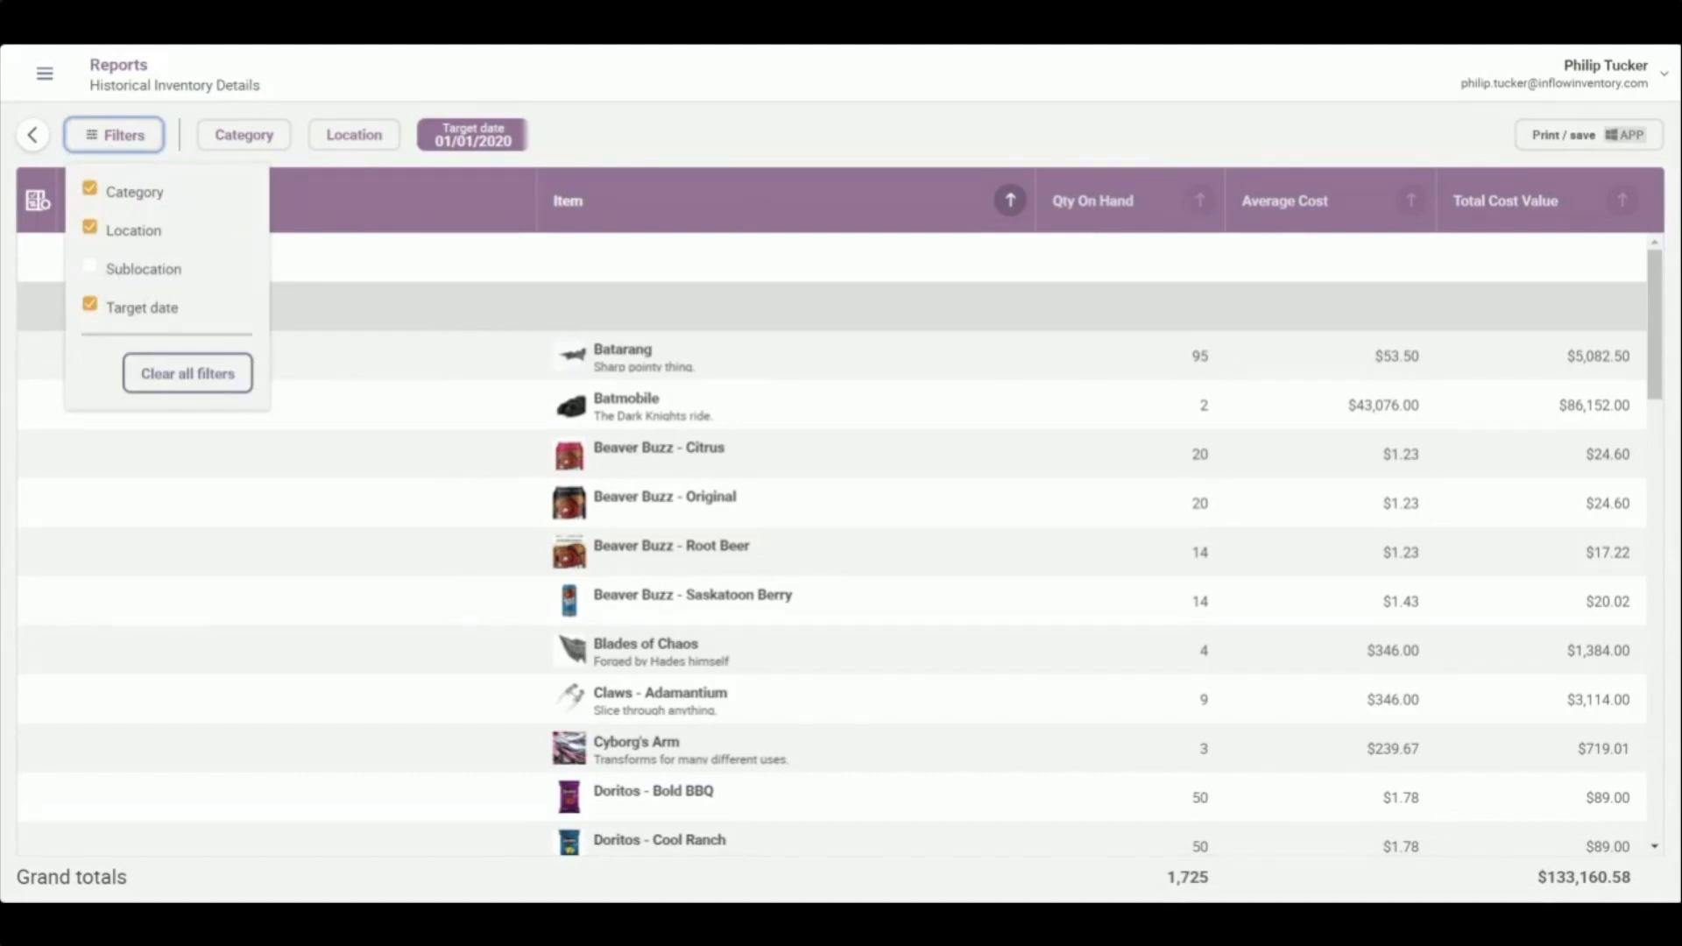
{"action": "left_click", "coordinate": [701, 143]}
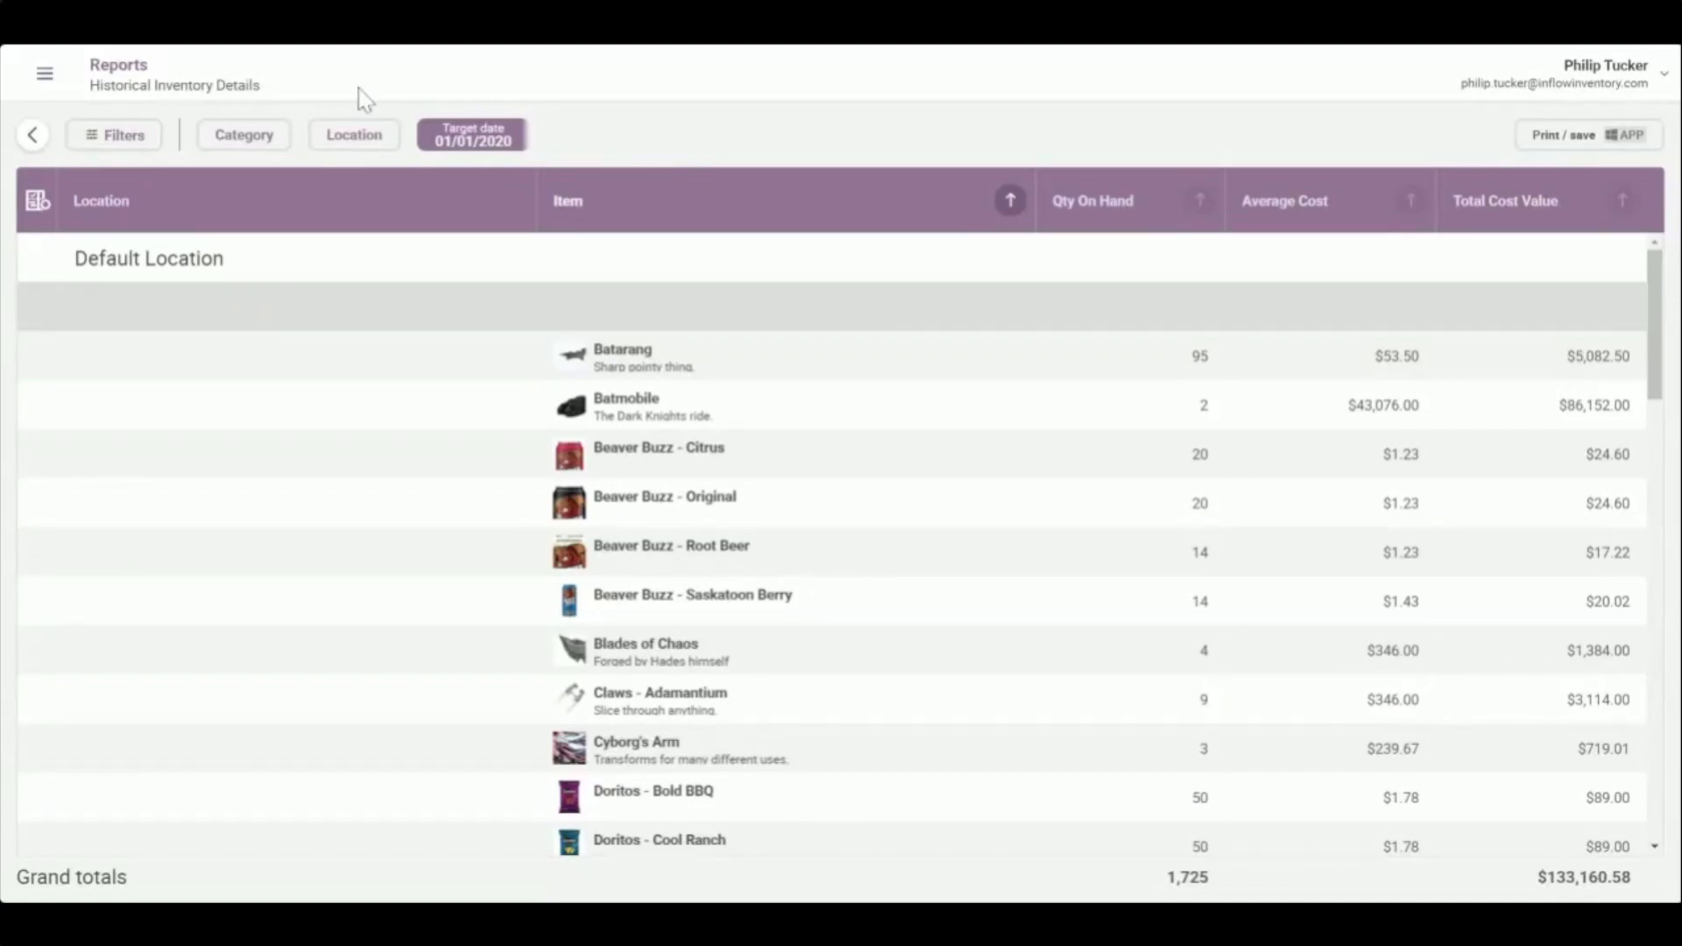
Return to the inventory reports and open the Inventory Movement Details report.
{"action": "left_click", "coordinate": [35, 137]}
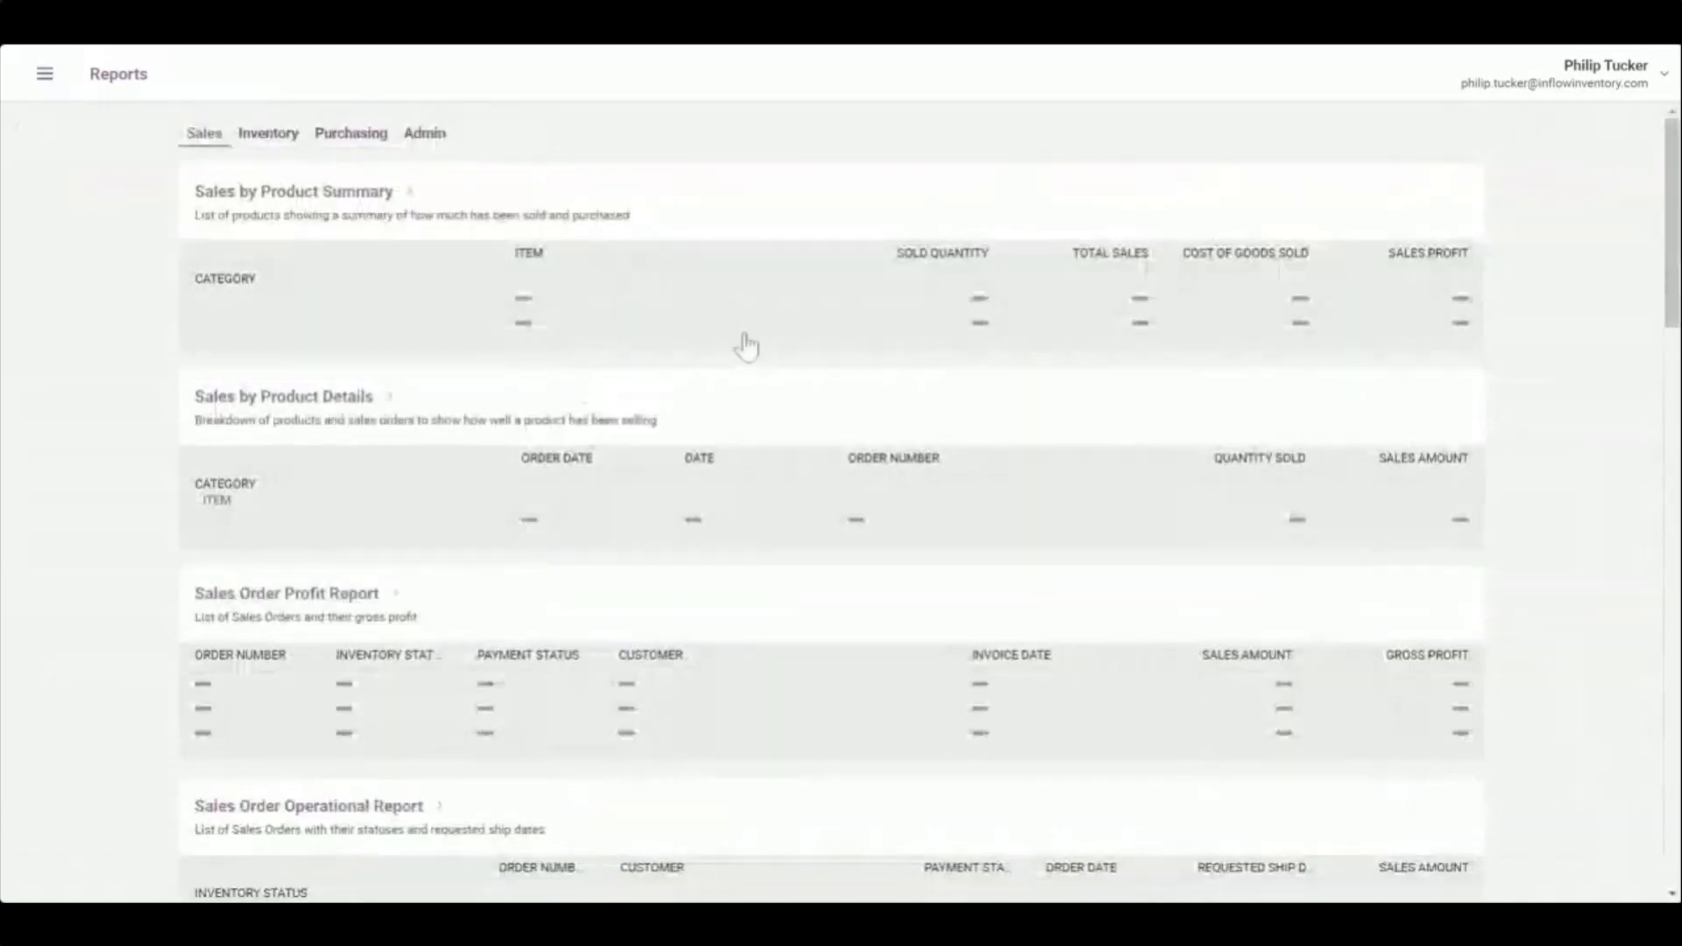
{"action": "left_click", "coordinate": [271, 136]}
{"action": "scroll", "coordinate": [867, 324], "scroll_direction": "down", "scroll_amount": 5}
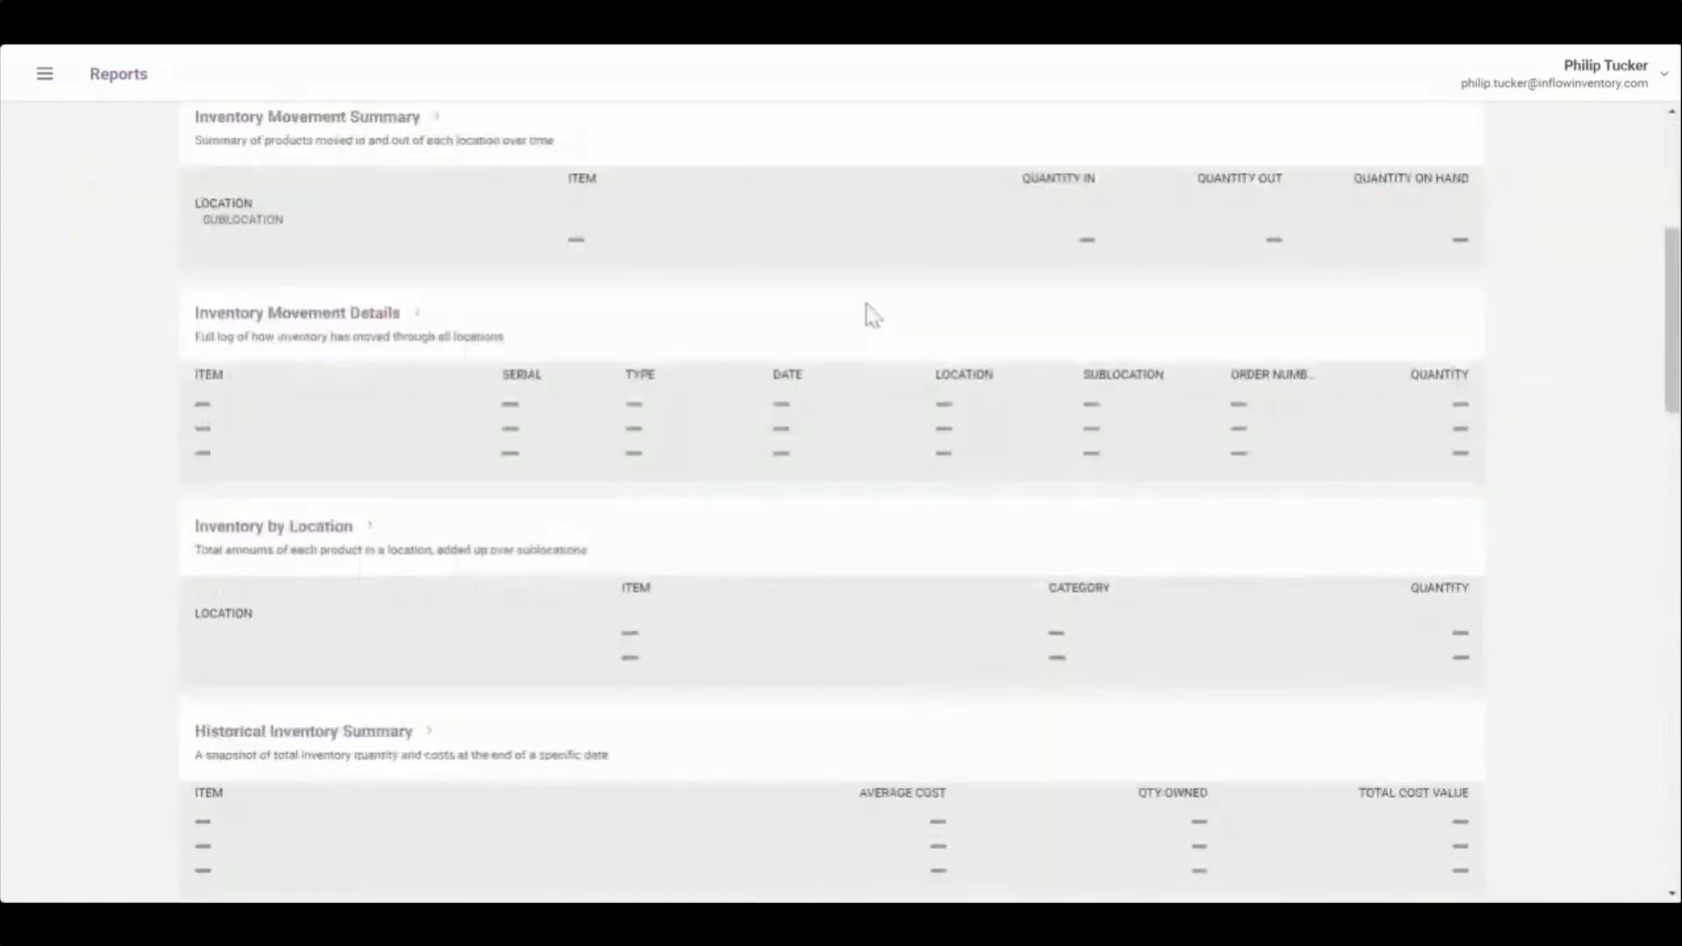
{"action": "scroll", "coordinate": [872, 315], "scroll_direction": "down", "scroll_amount": 7}
{"action": "scroll", "coordinate": [863, 323], "scroll_direction": "down", "scroll_amount": 5}
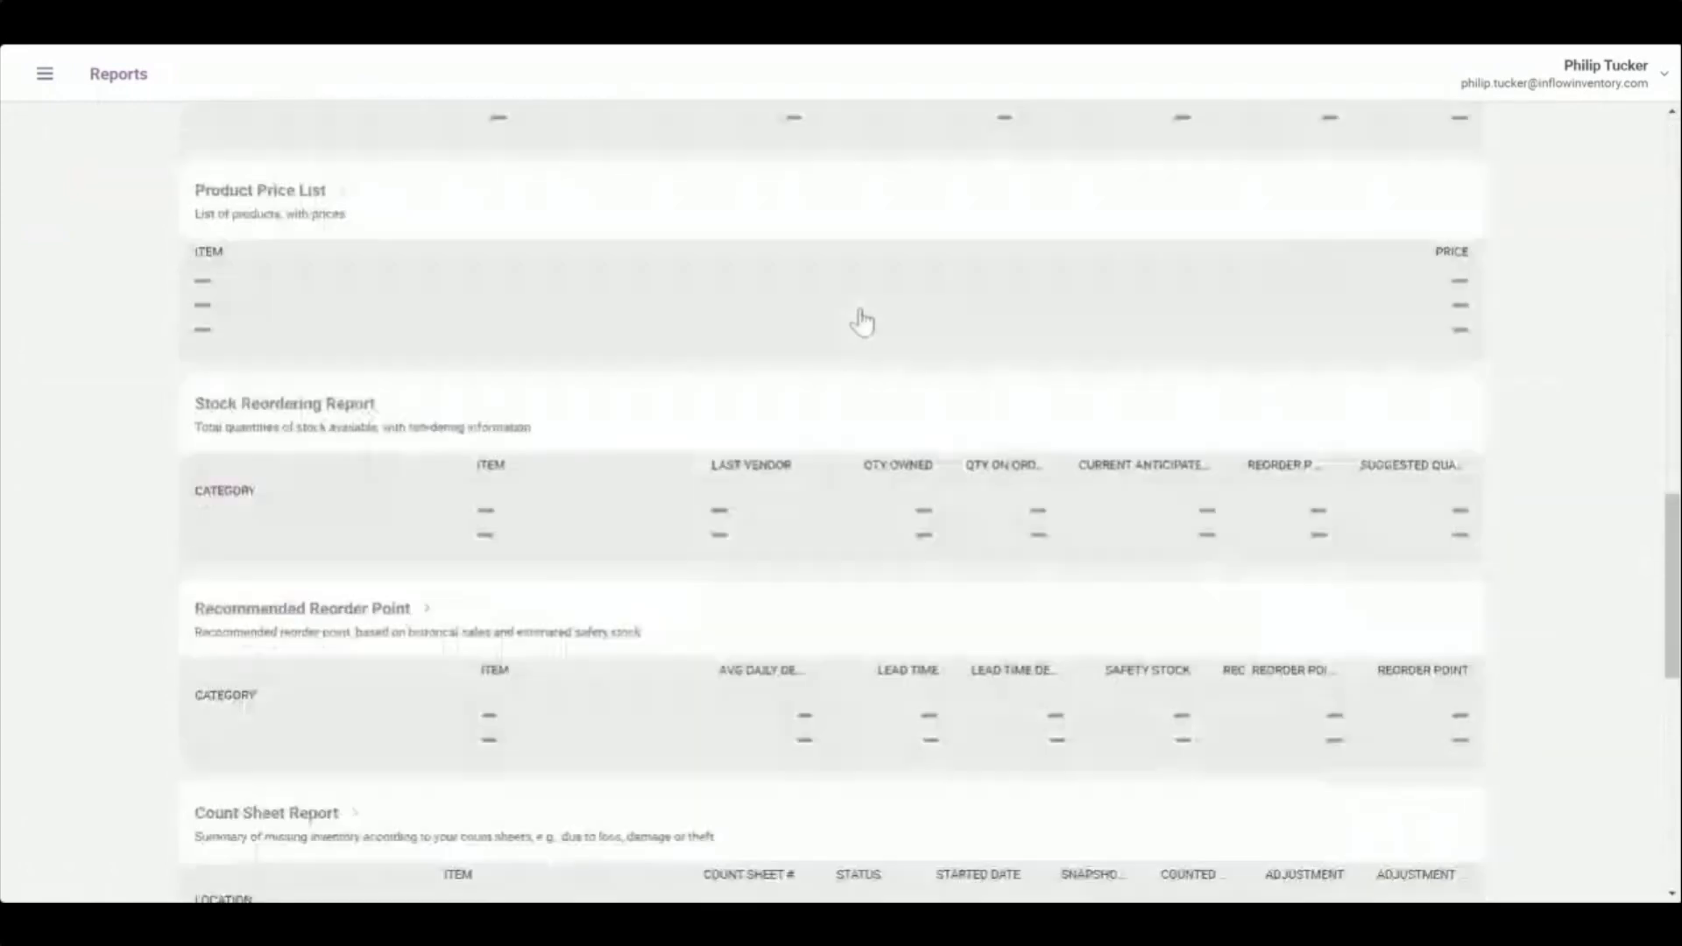
{"action": "scroll", "coordinate": [863, 322], "scroll_direction": "up", "scroll_amount": 8}
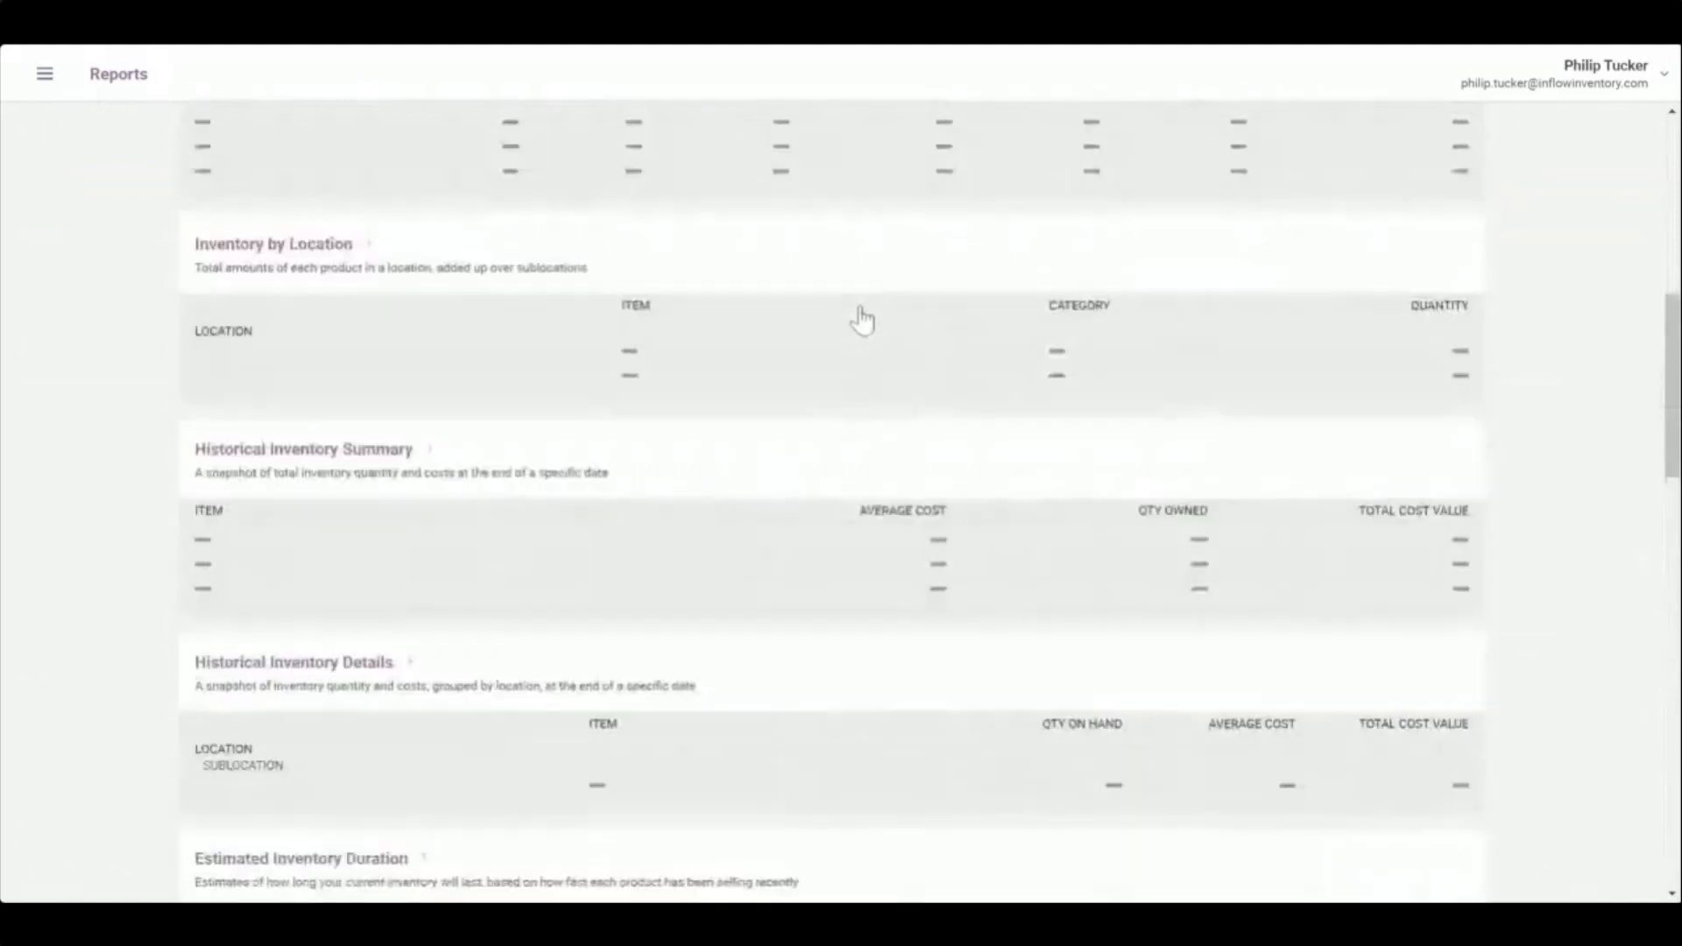
{"action": "scroll", "coordinate": [863, 323], "scroll_direction": "up", "scroll_amount": 4}
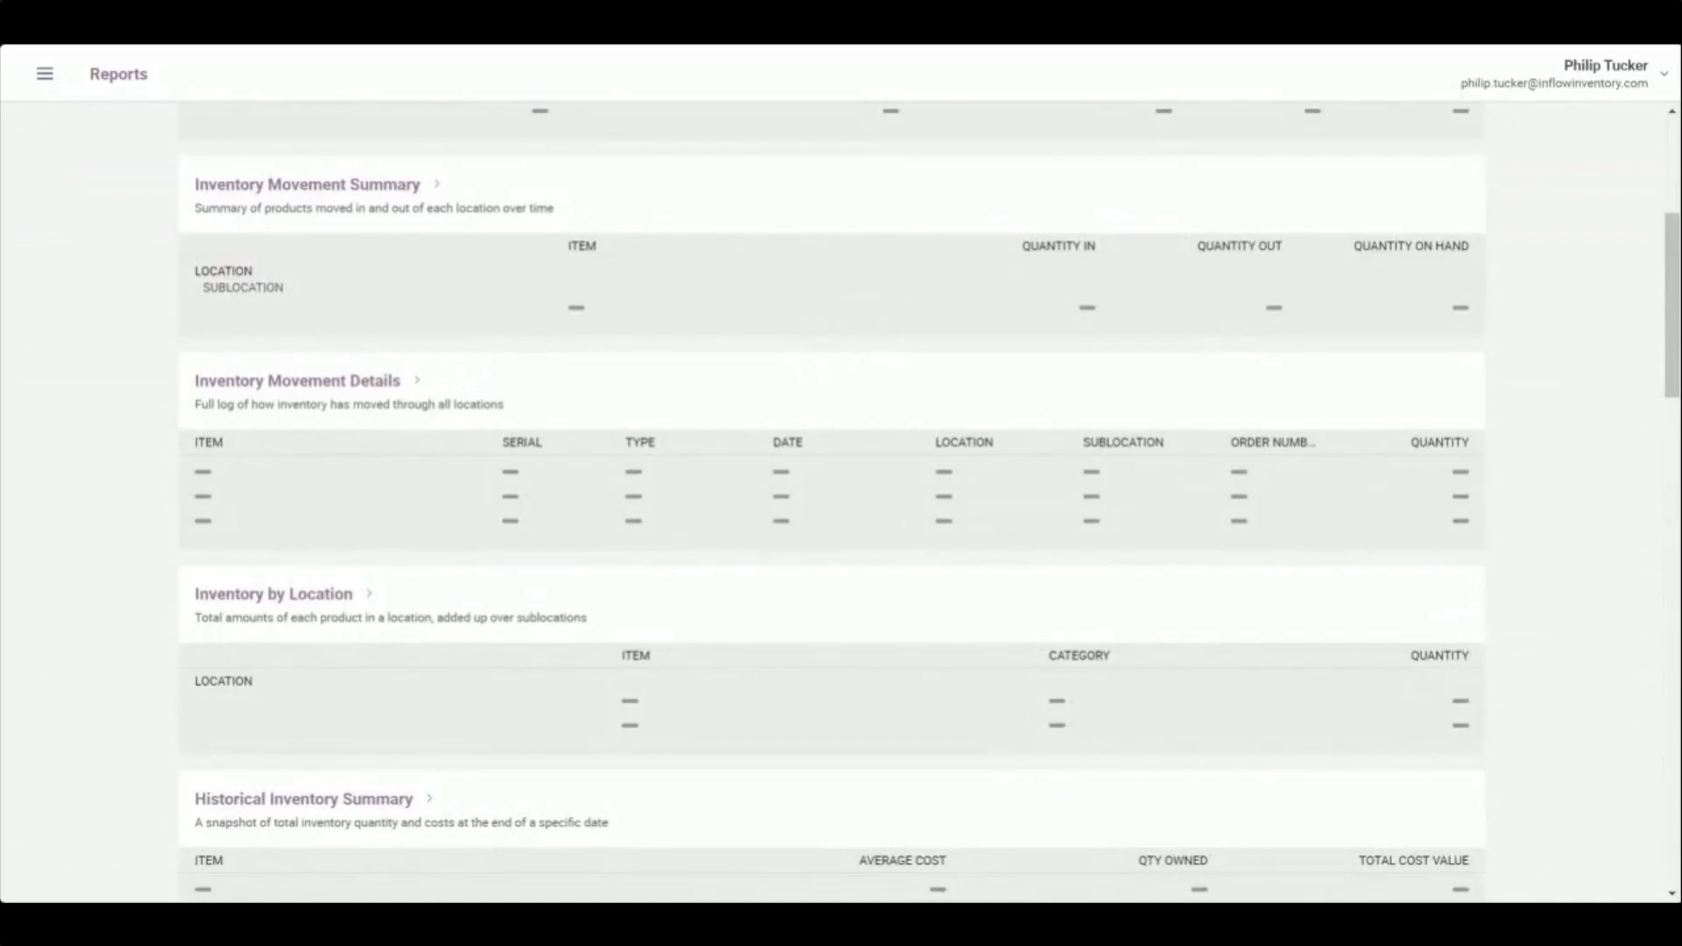
{"action": "left_click", "coordinate": [379, 402]}
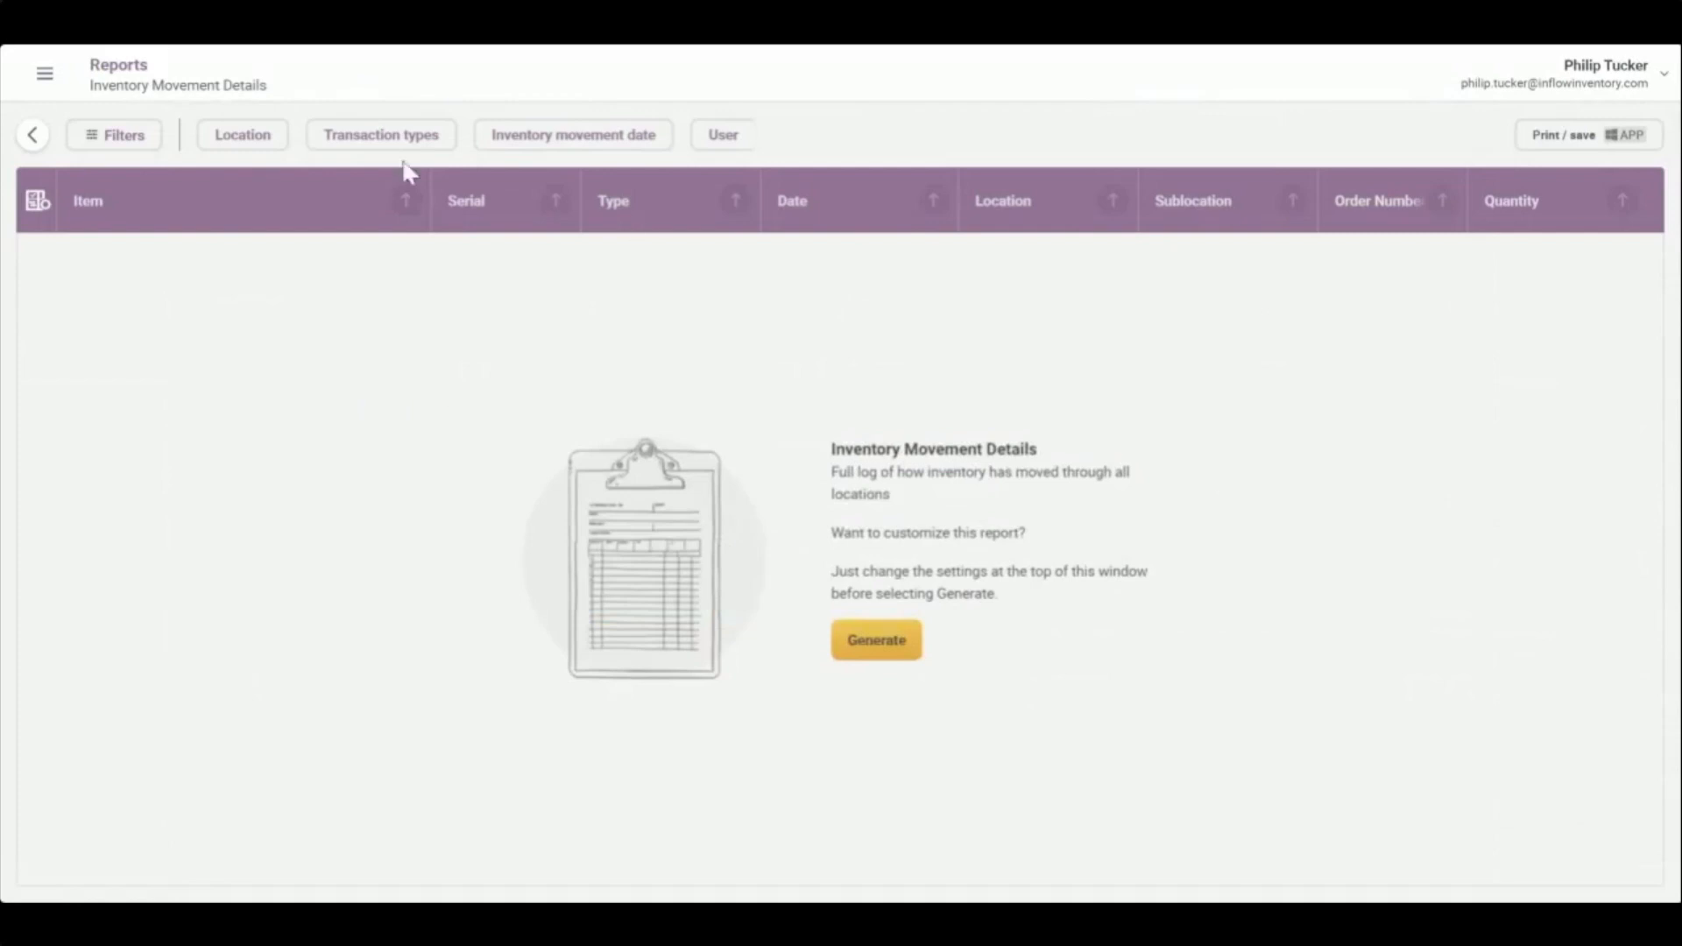
Examine the transaction types, grouping, column and filter options of the Inventory Movement Details report.
{"action": "left_click", "coordinate": [363, 140]}
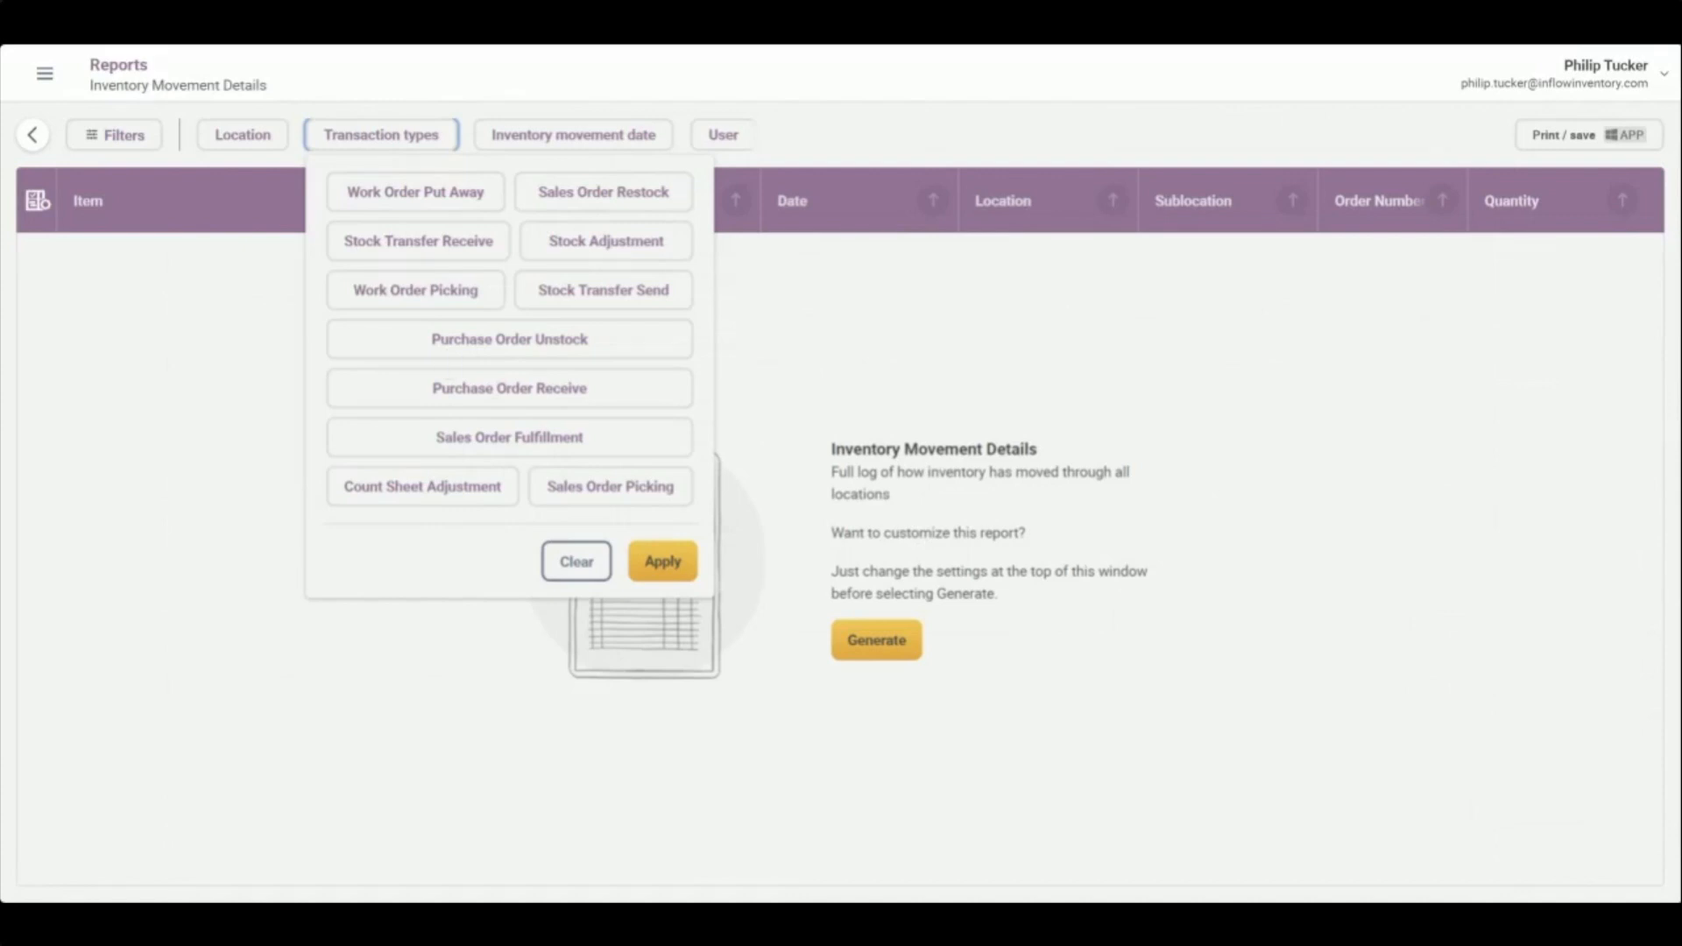
{"action": "left_click", "coordinate": [48, 207]}
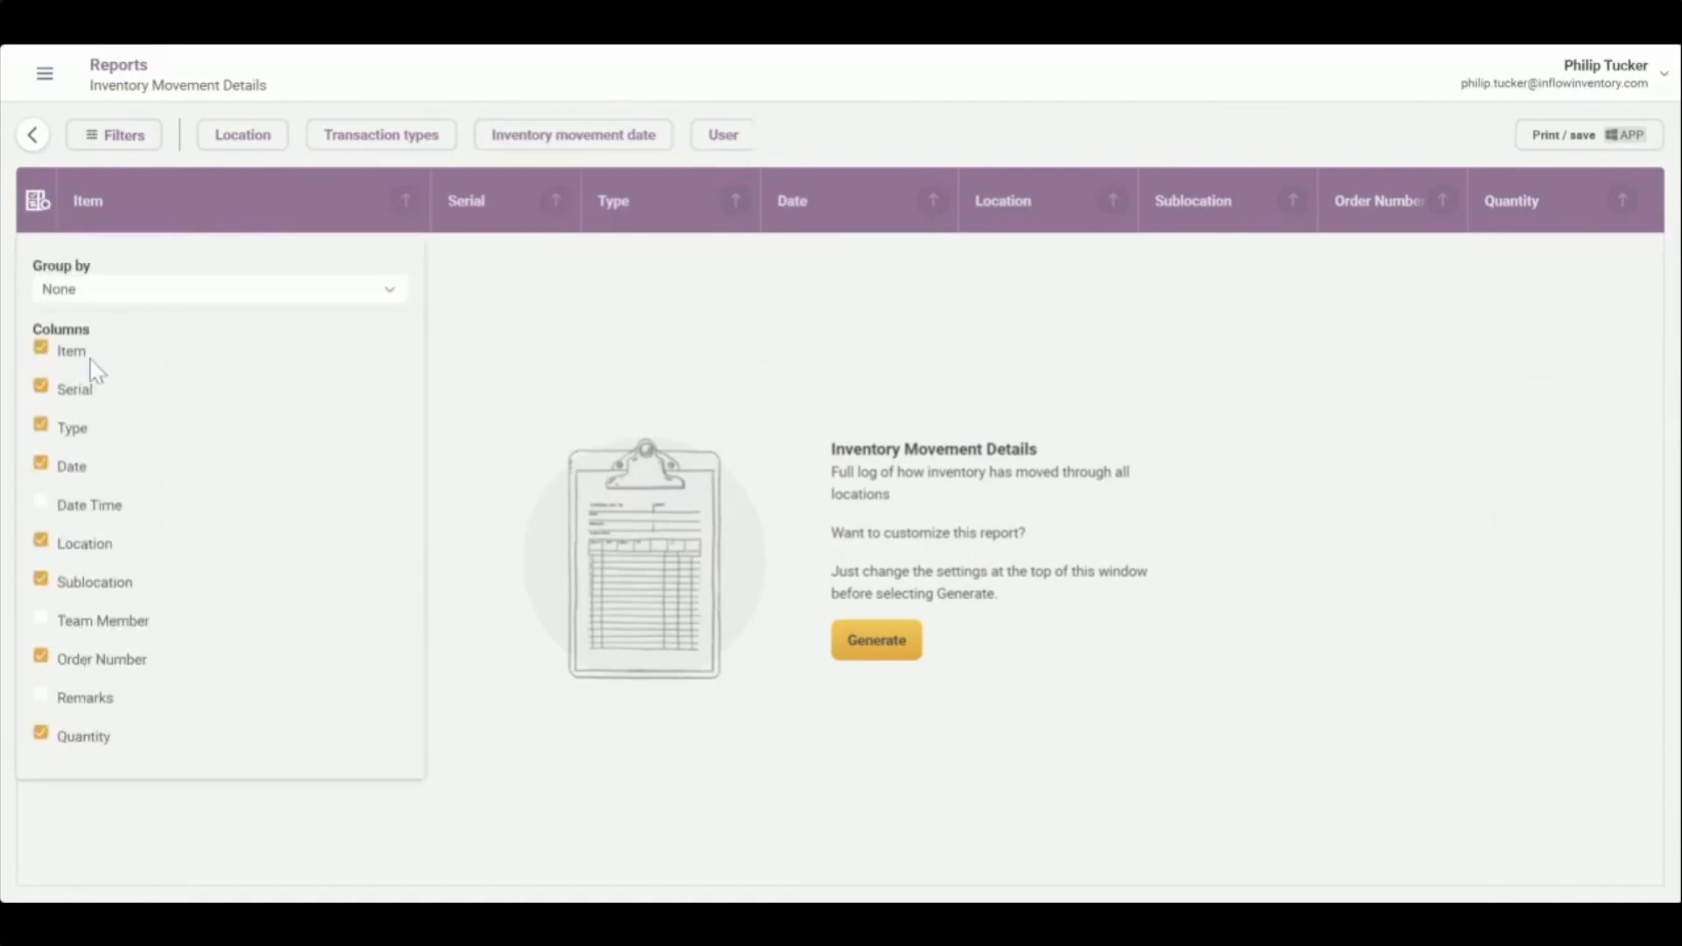
{"action": "left_click", "coordinate": [97, 289]}
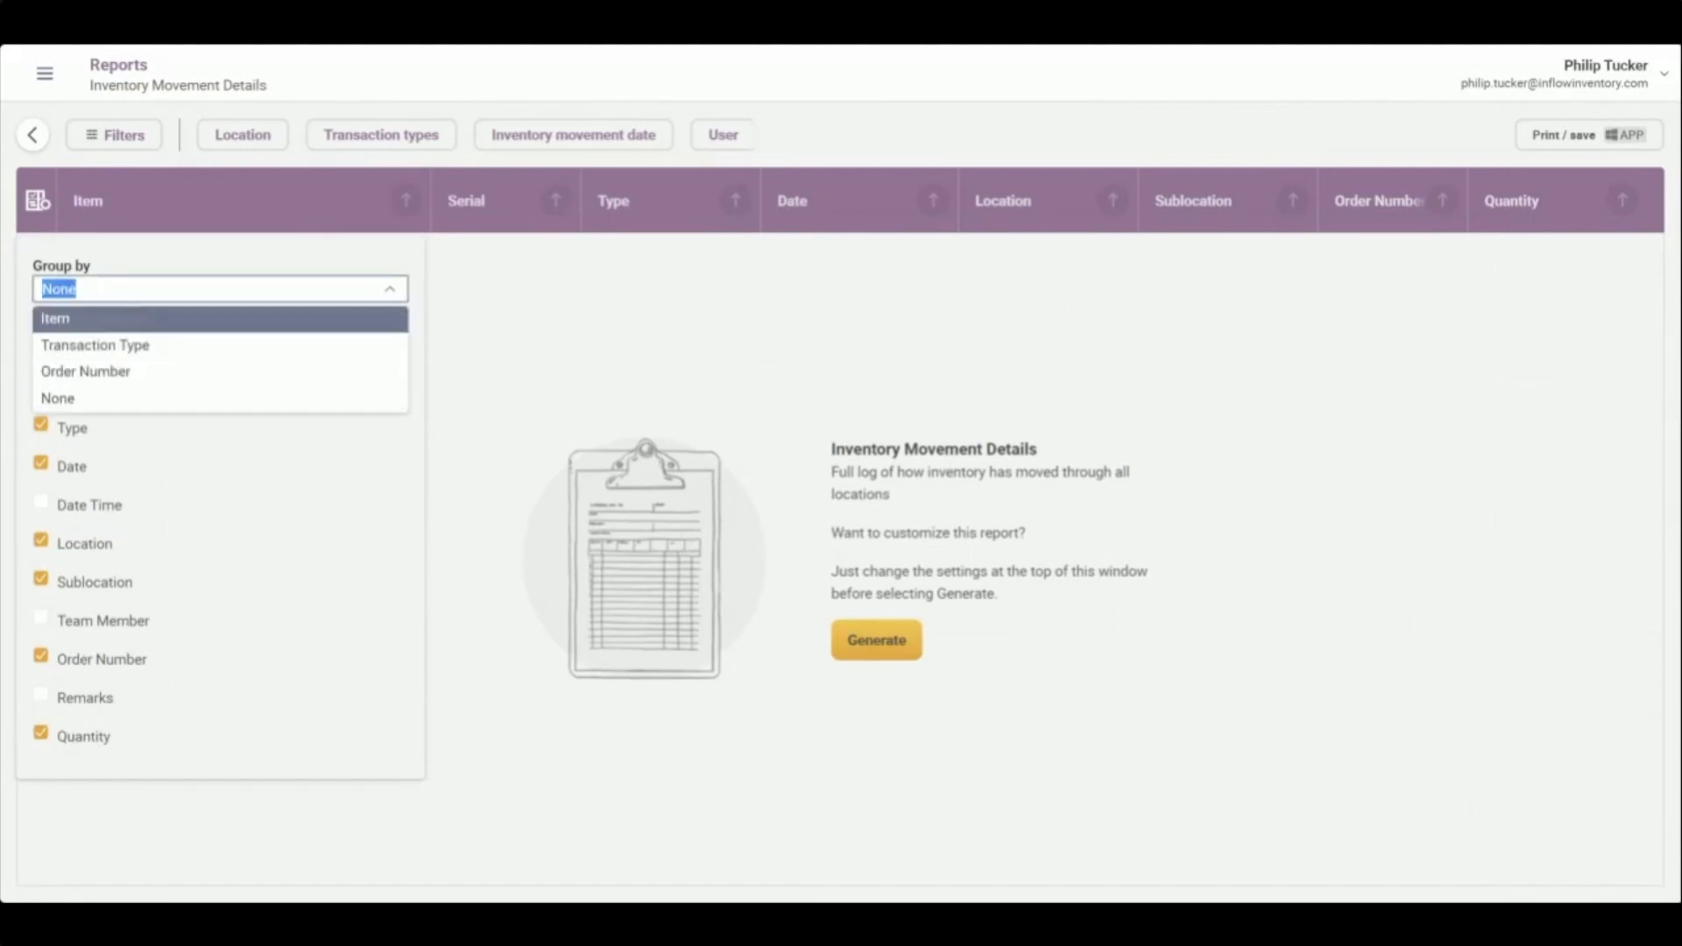
{"action": "left_click", "coordinate": [132, 137]}
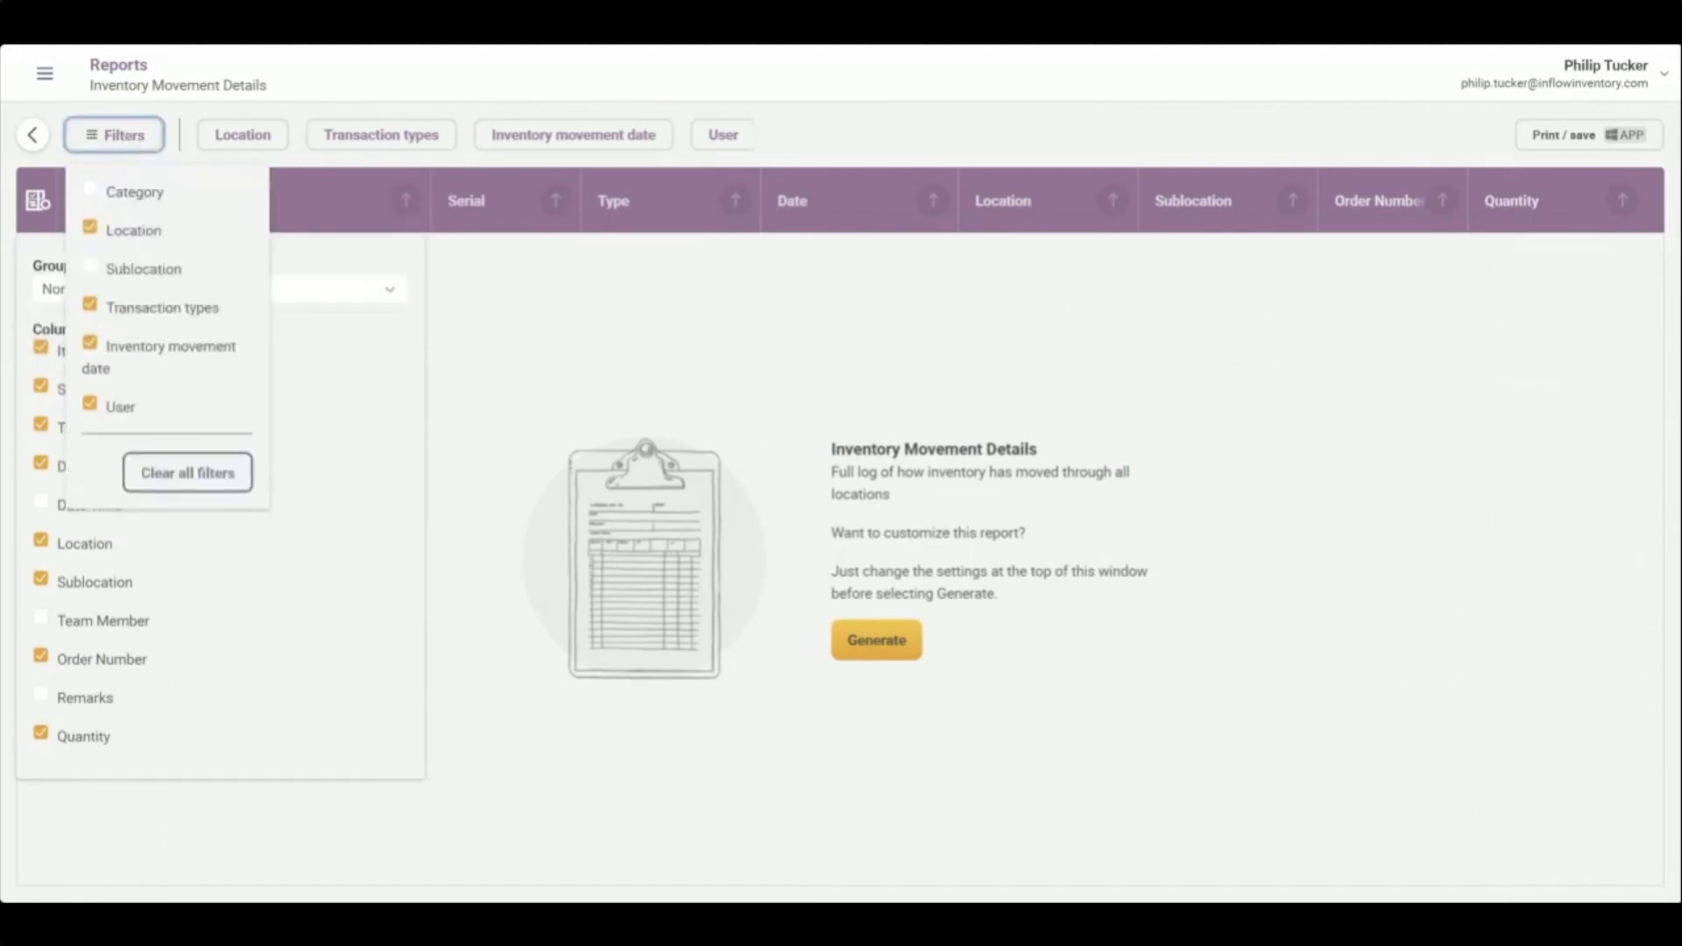
{"action": "left_click", "coordinate": [522, 339]}
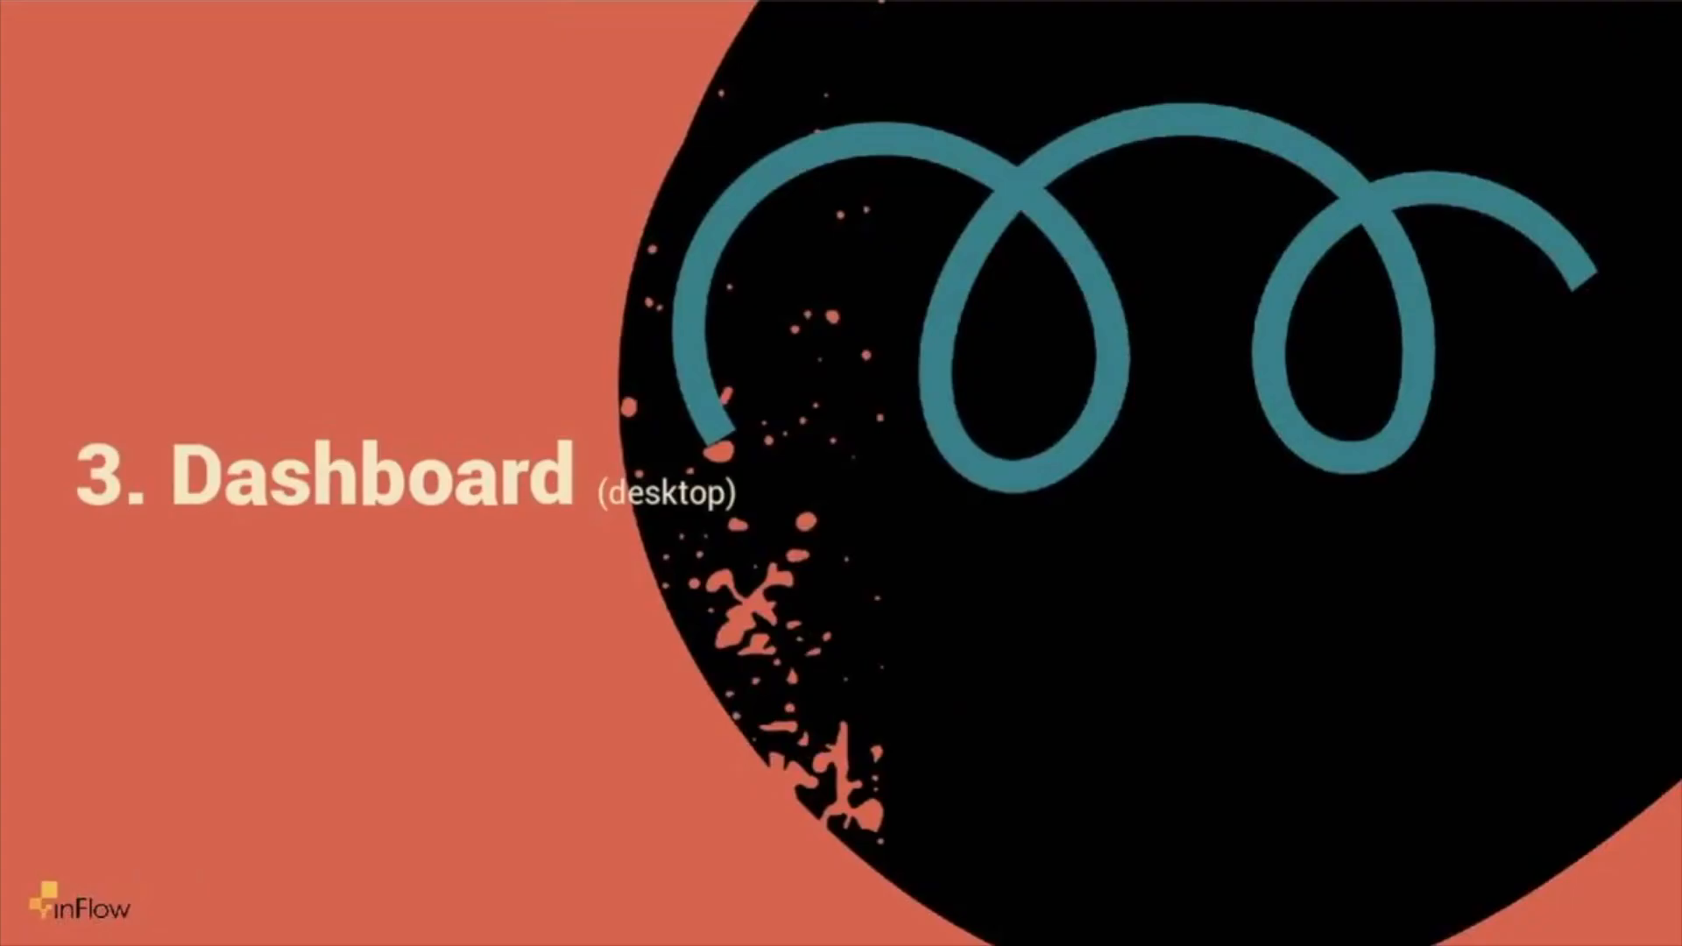
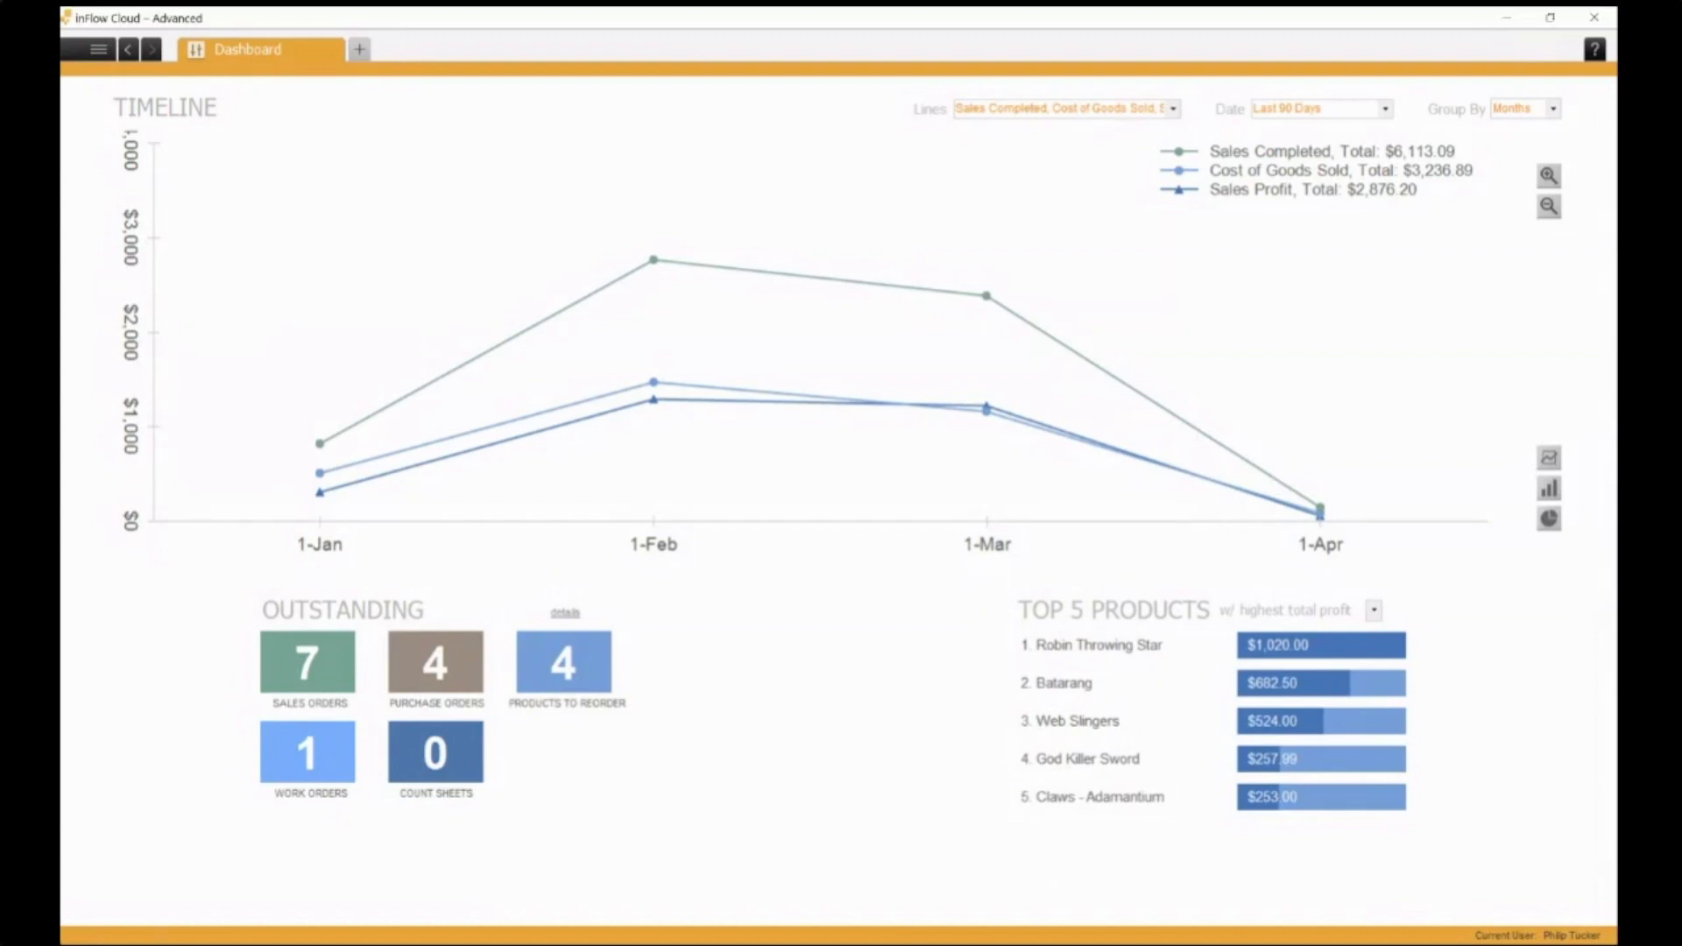
Try grouping the dashboard timeline by days, and settle on grouping it by weeks.
{"action": "left_click", "coordinate": [1173, 110]}
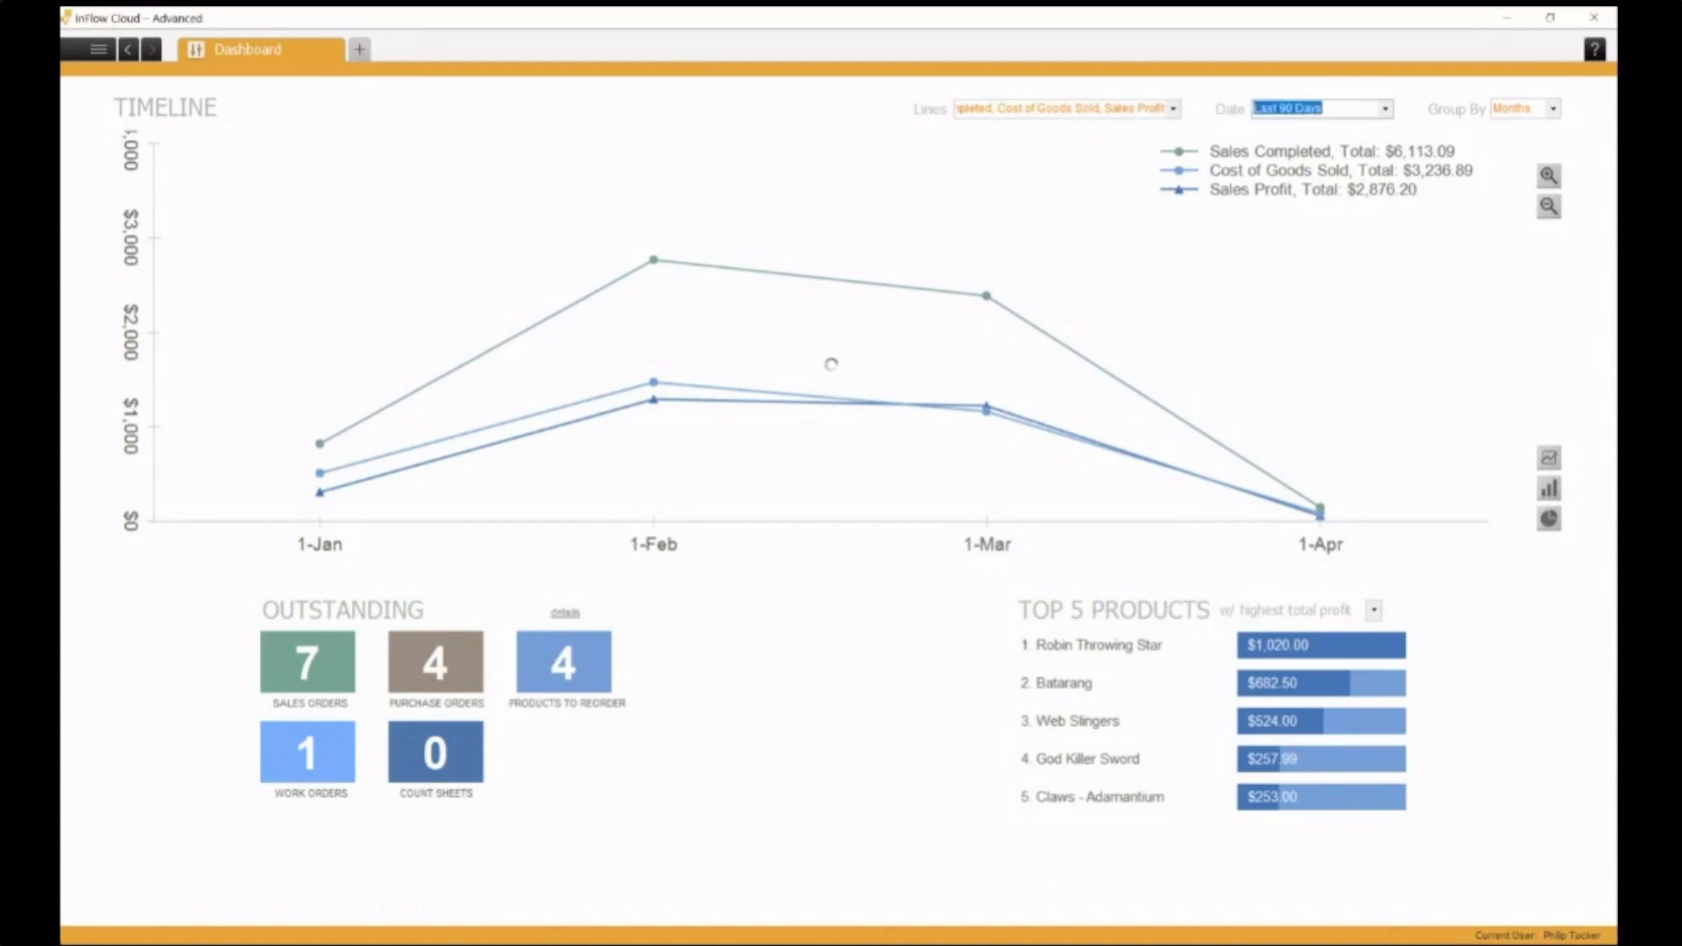
{"action": "key", "text": "Up"}
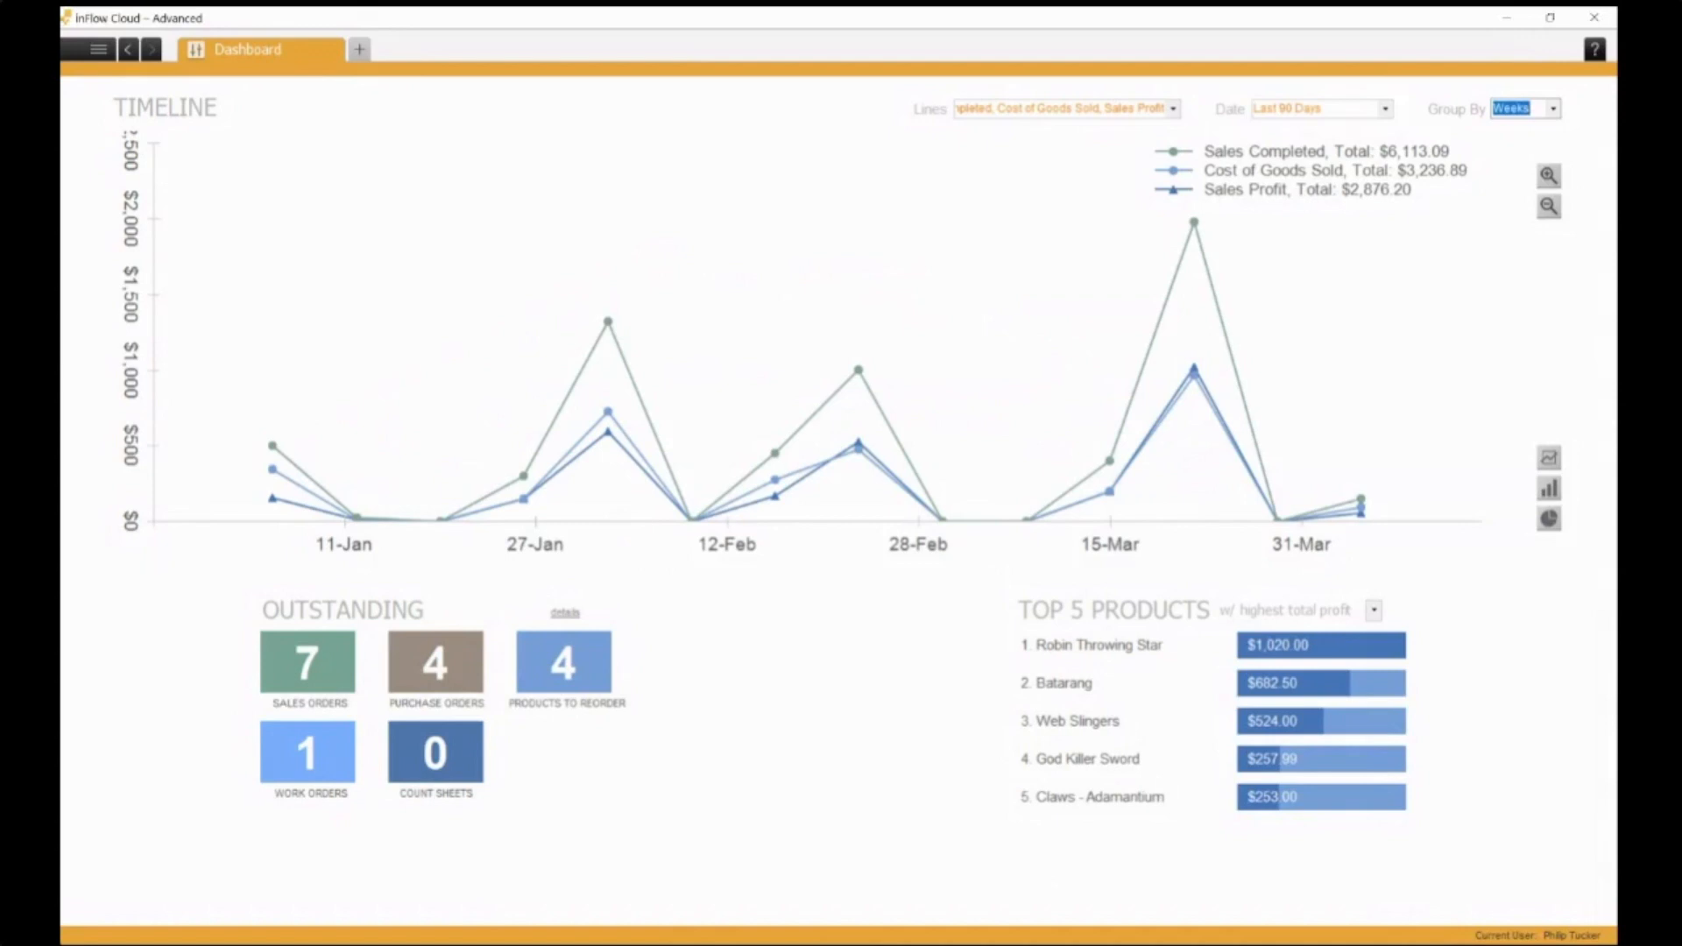
{"action": "key", "text": "Up"}
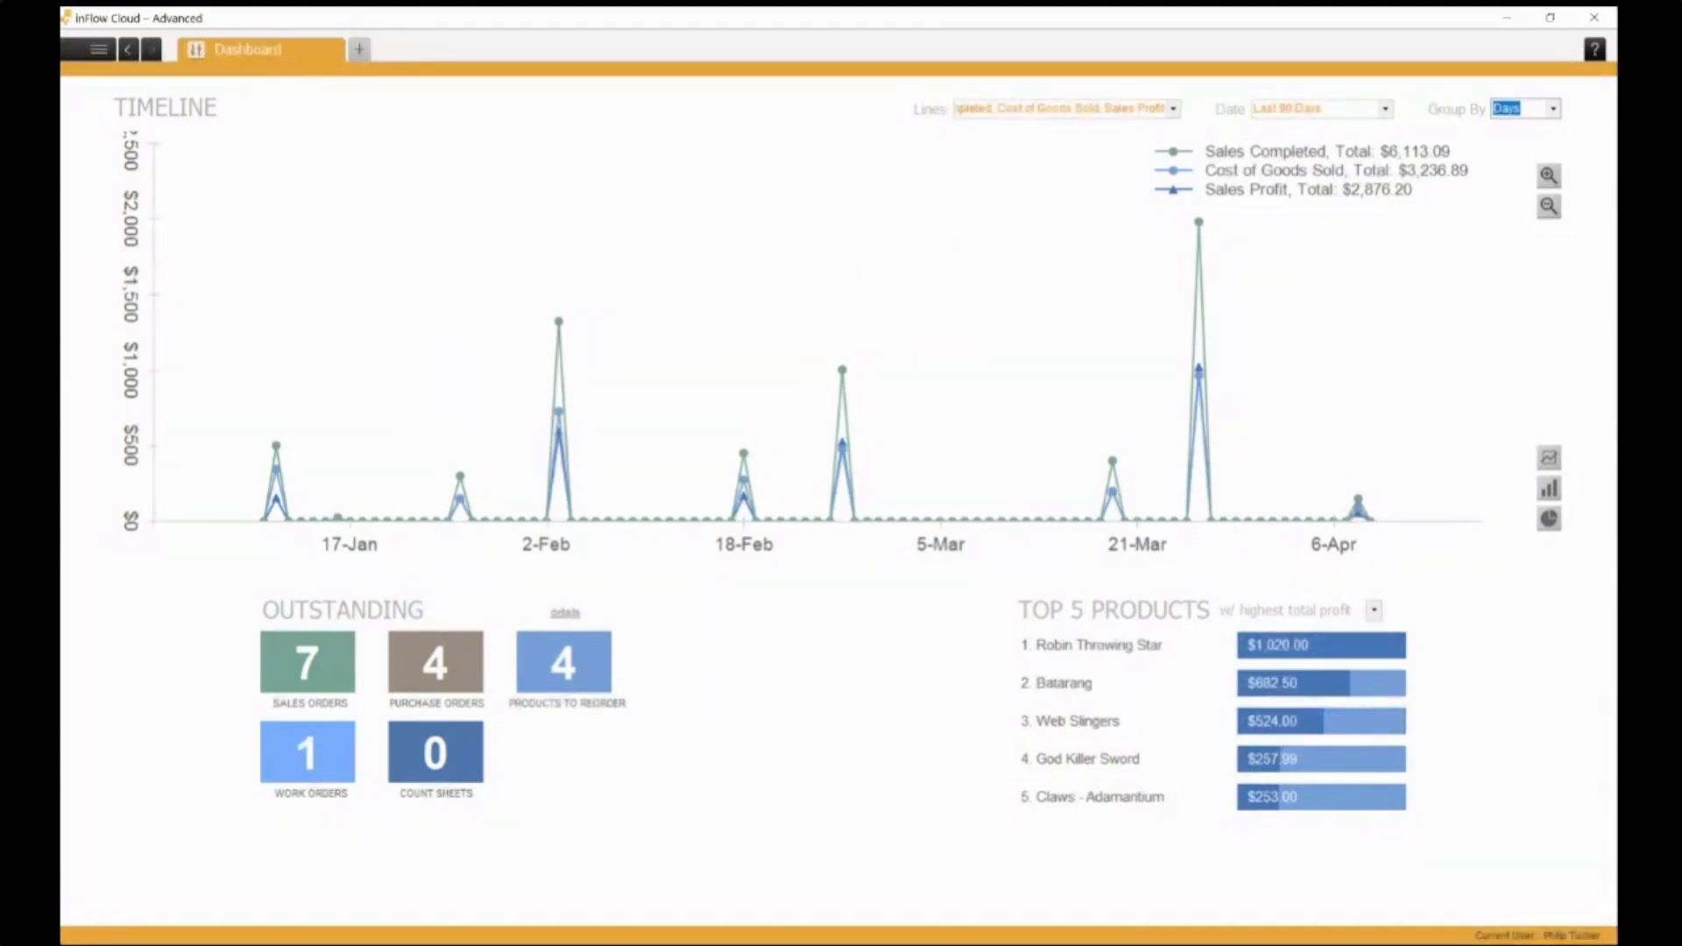
{"action": "key", "text": "Down"}
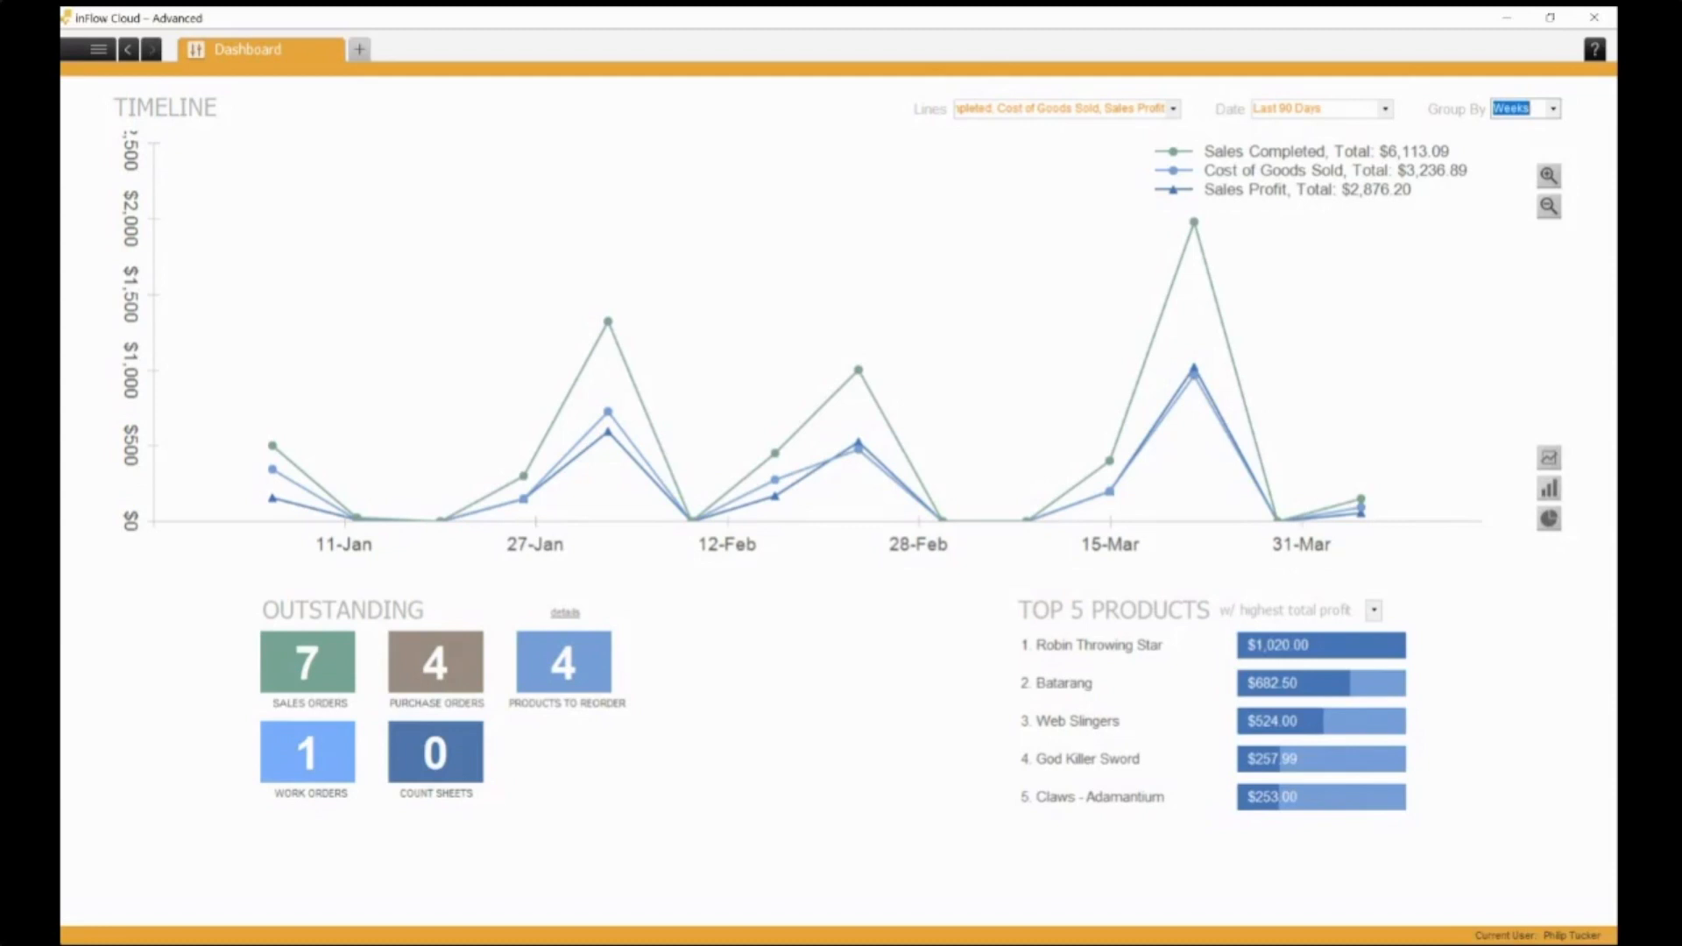
View the timeline as a bar chart and a pie chart, return to the line chart and inspect it at different zoom levels.
{"action": "left_click", "coordinate": [1551, 488]}
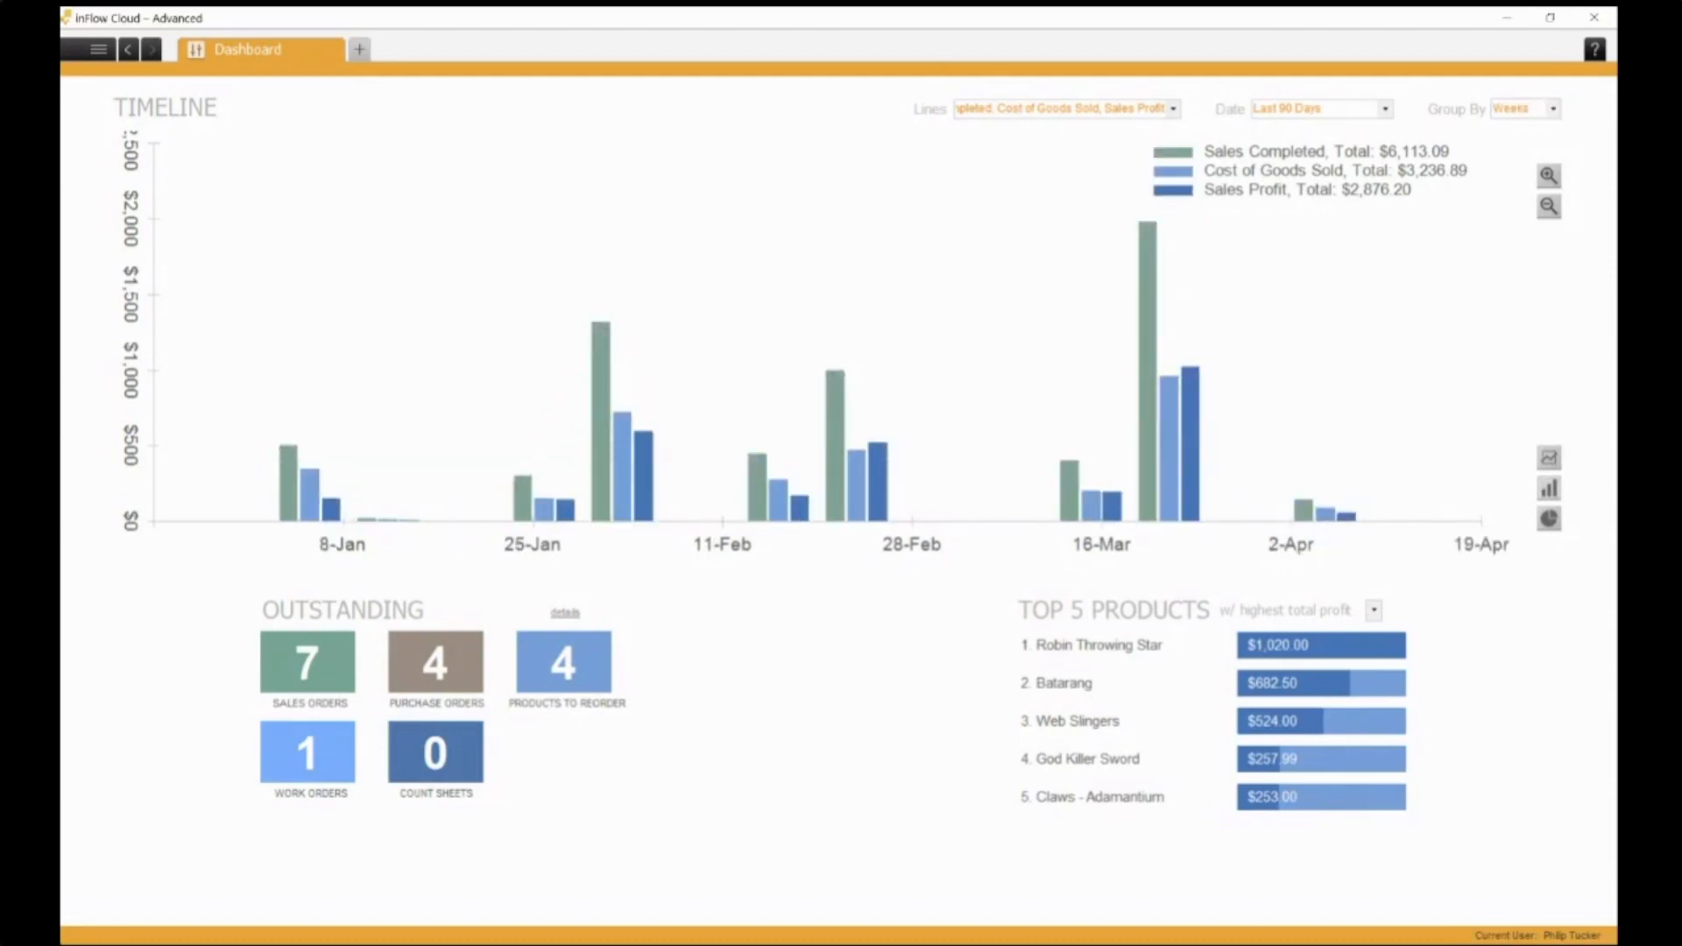
{"action": "left_click", "coordinate": [1549, 519]}
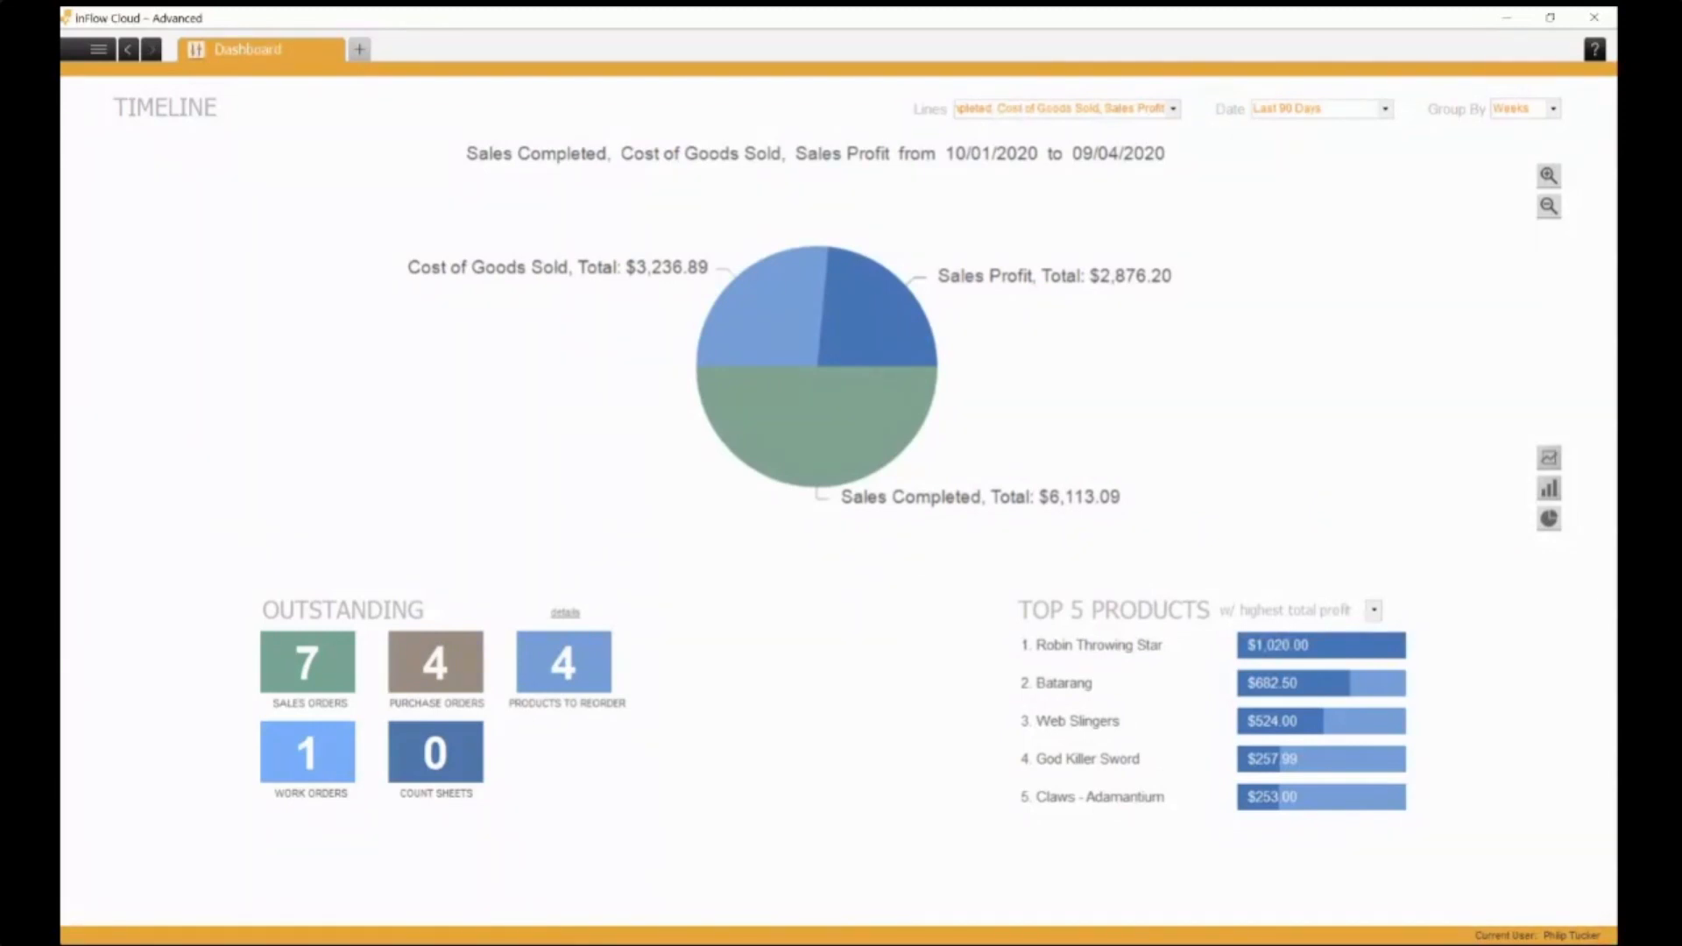
{"action": "left_click", "coordinate": [1550, 457]}
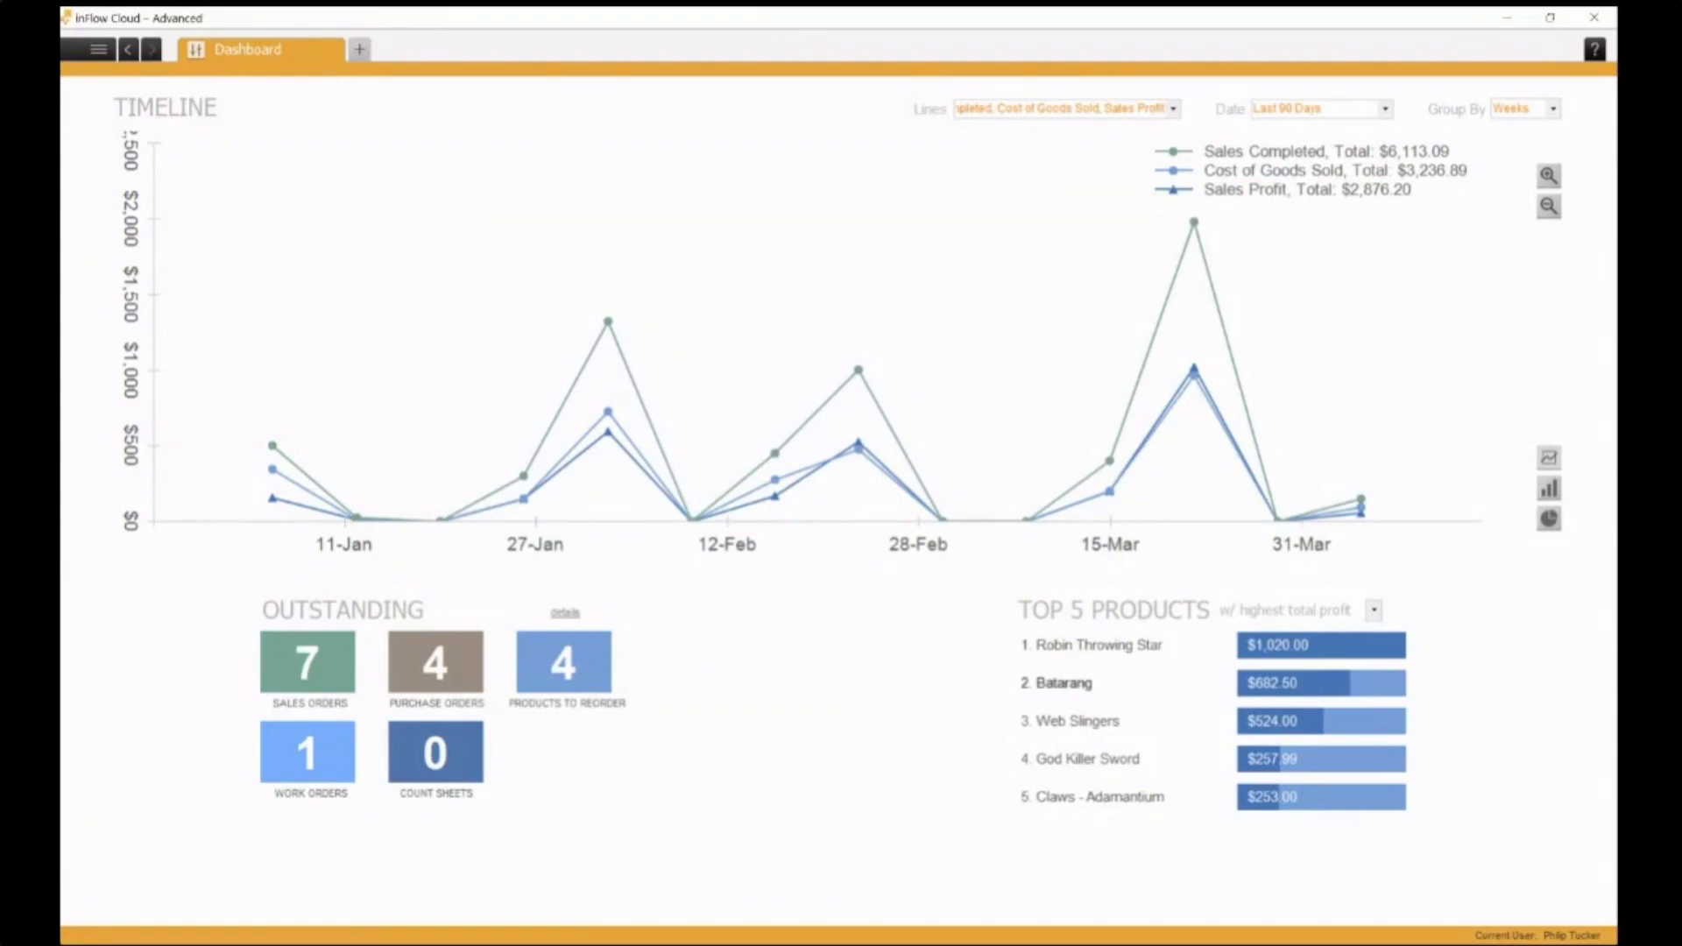
{"action": "scroll", "coordinate": [817, 333], "scroll_direction": "up", "scroll_amount": 6}
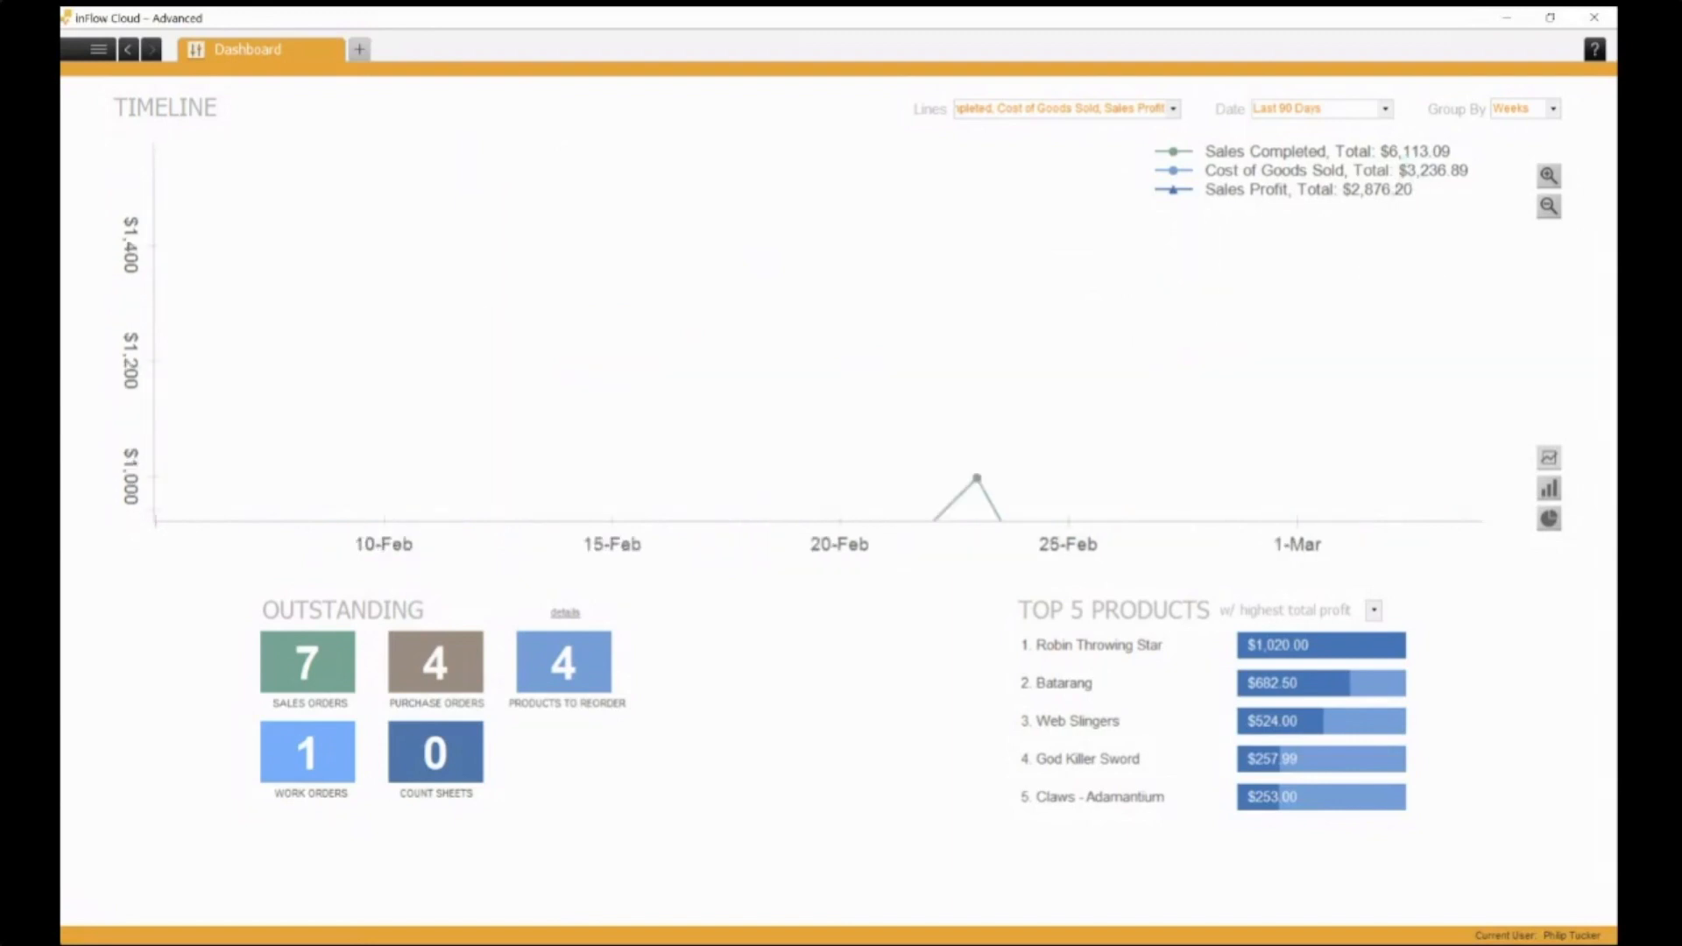
{"action": "scroll", "coordinate": [818, 333], "scroll_direction": "down", "scroll_amount": 8}
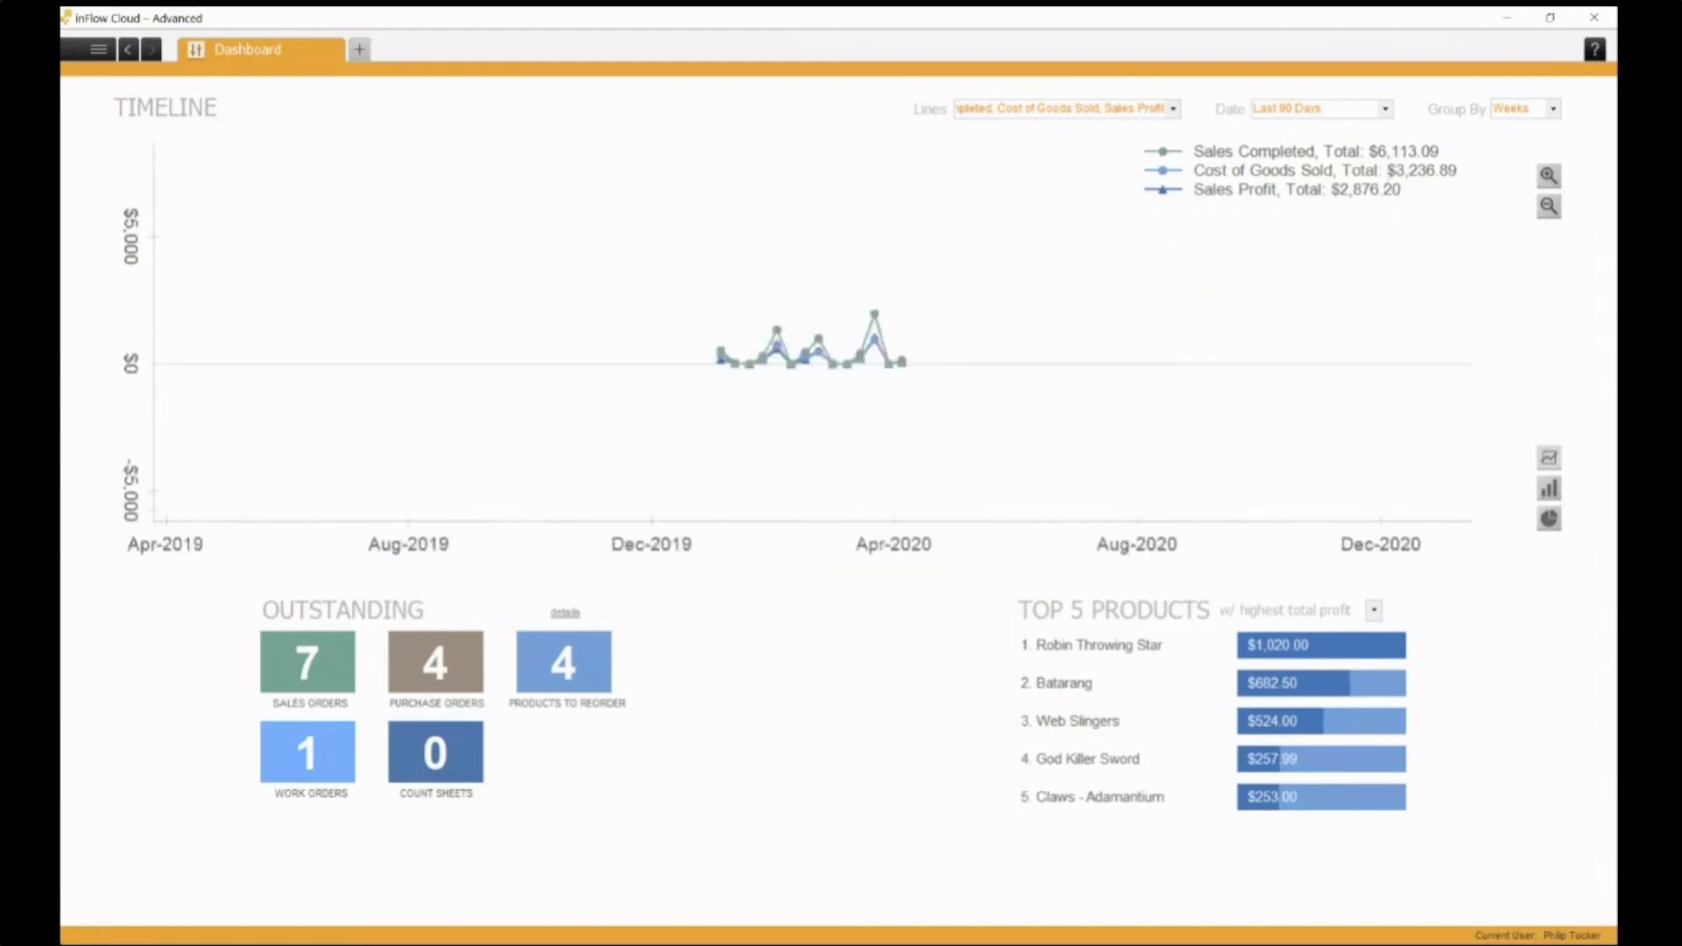
{"action": "scroll", "coordinate": [818, 333], "scroll_direction": "up", "scroll_amount": 5}
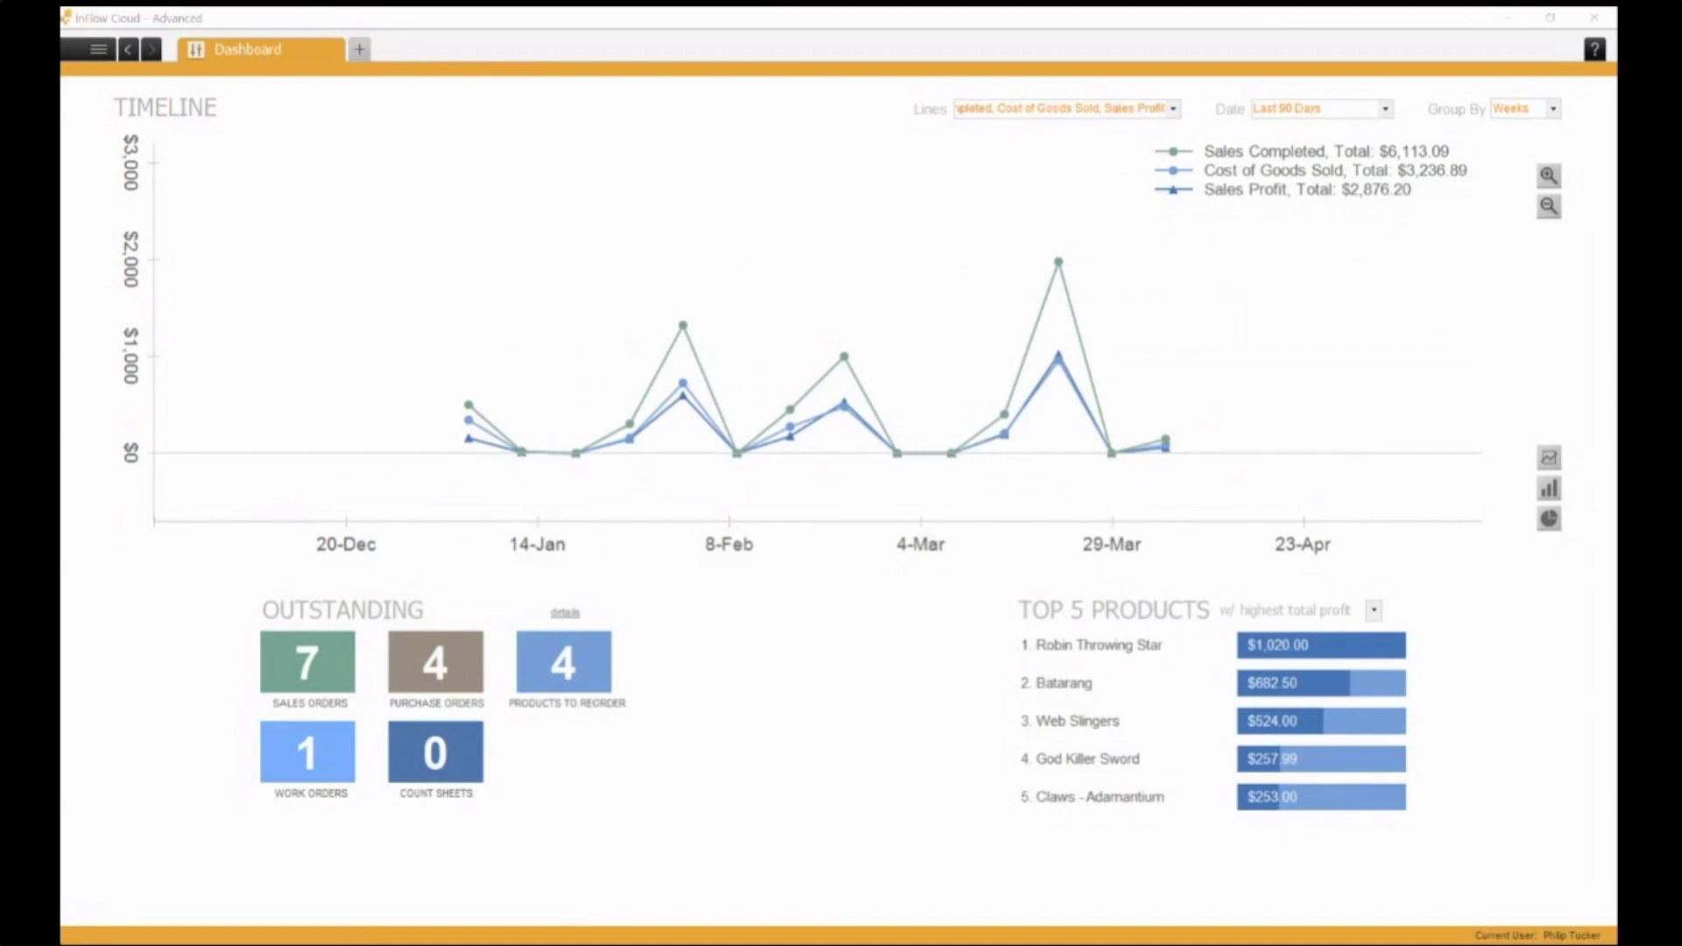
Rank the dashboard's Top 5 list by products with the highest quantity sold and look over the other ranking options.
{"action": "left_click", "coordinate": [1374, 611]}
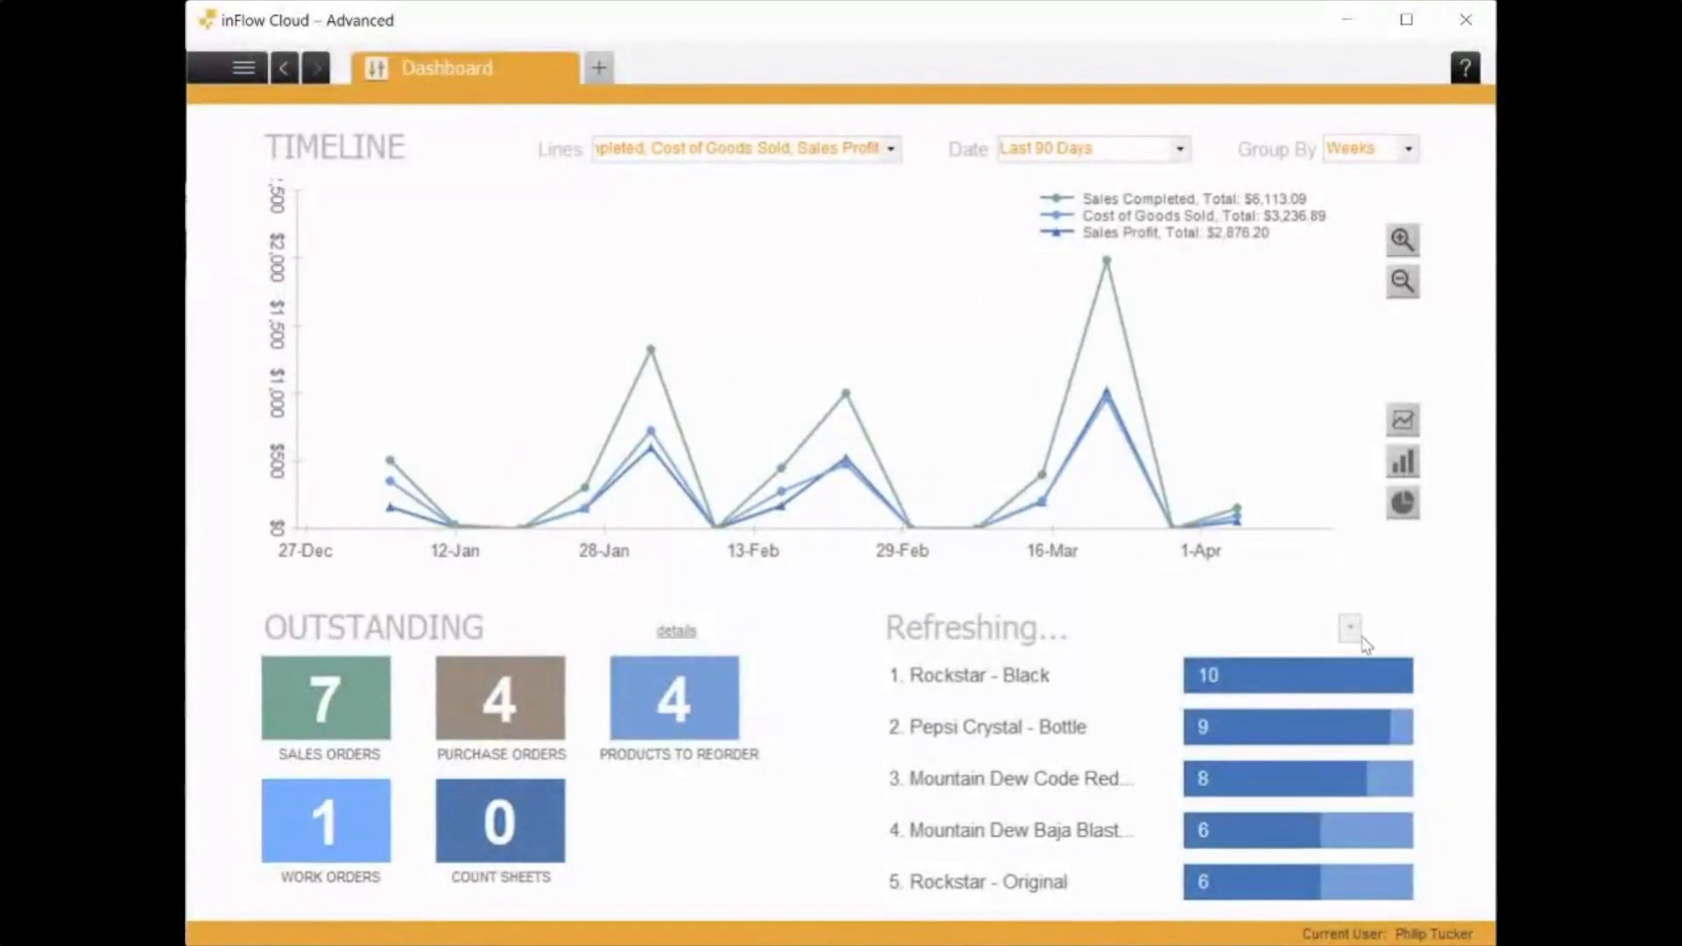
{"action": "left_click", "coordinate": [1351, 627]}
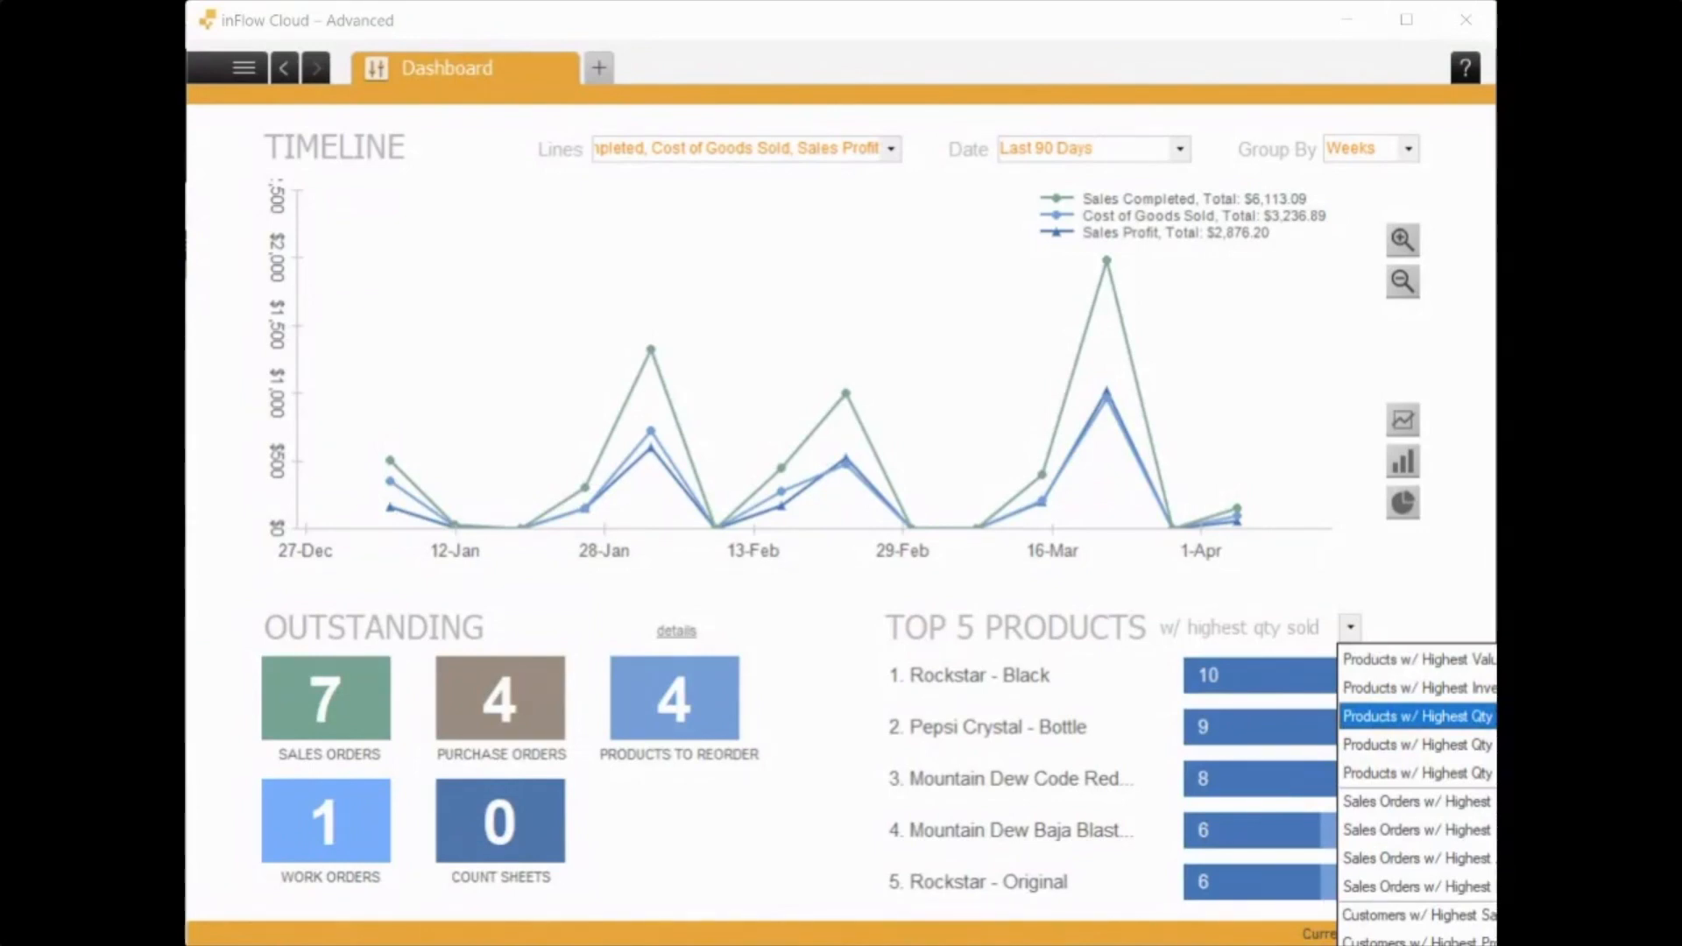
{"action": "left_click", "coordinate": [862, 863]}
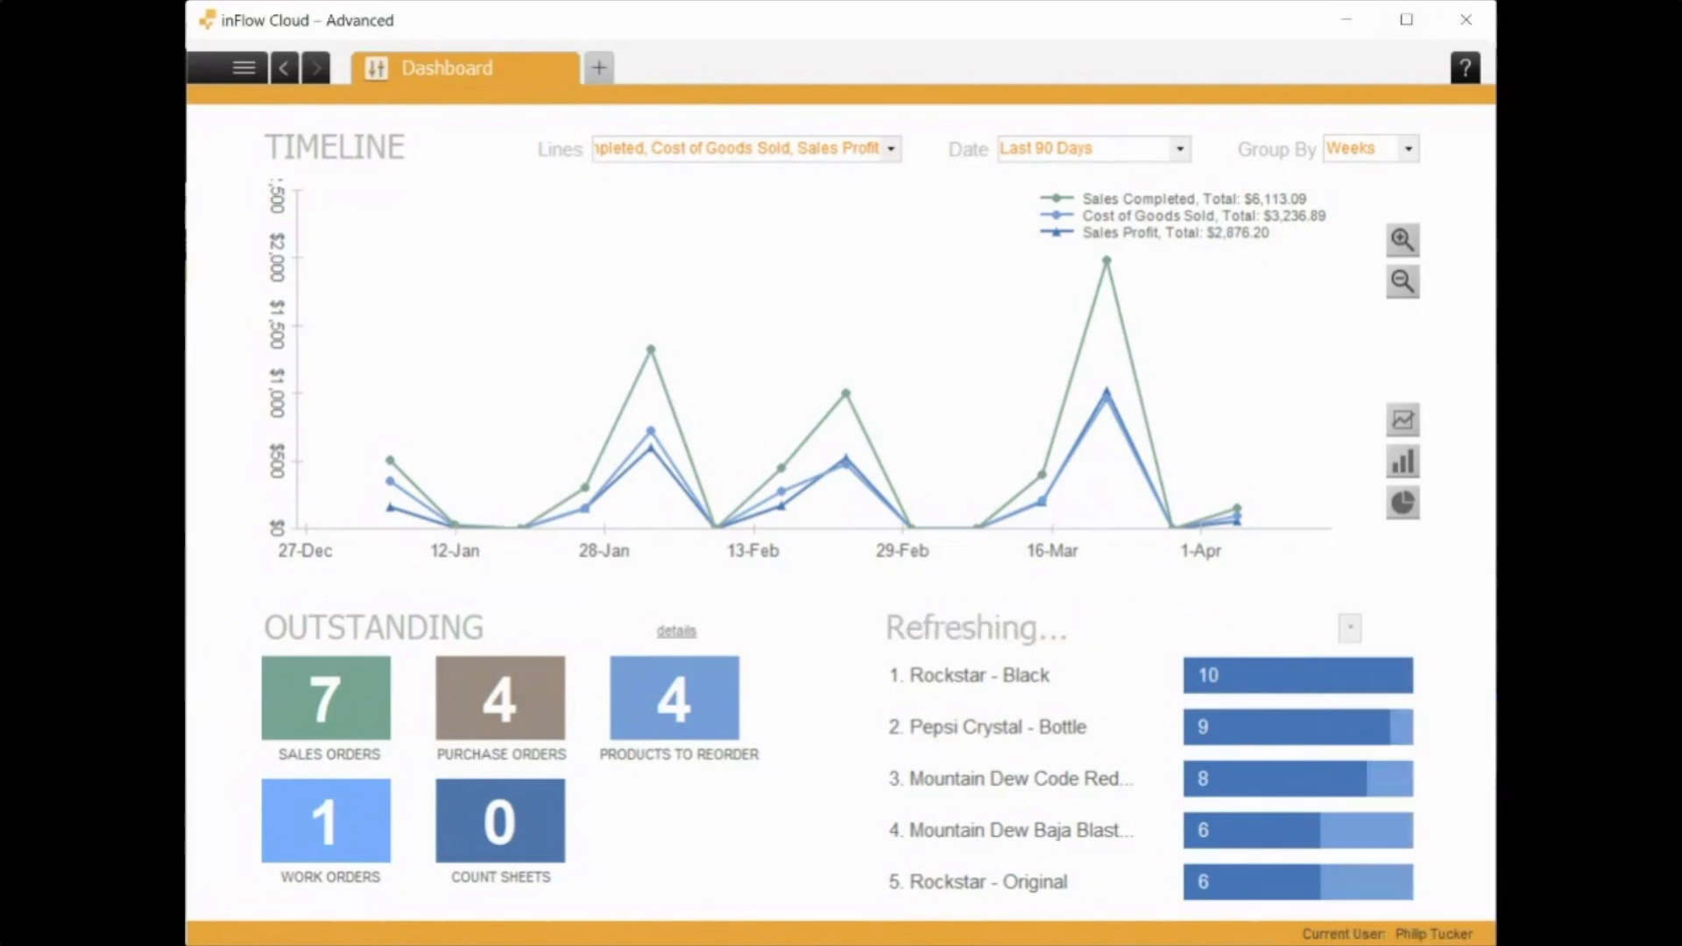
Maximize the window and look through the dashboard's full Top 10 list of products with the highest quantity sold.
{"action": "left_click", "coordinate": [1406, 19]}
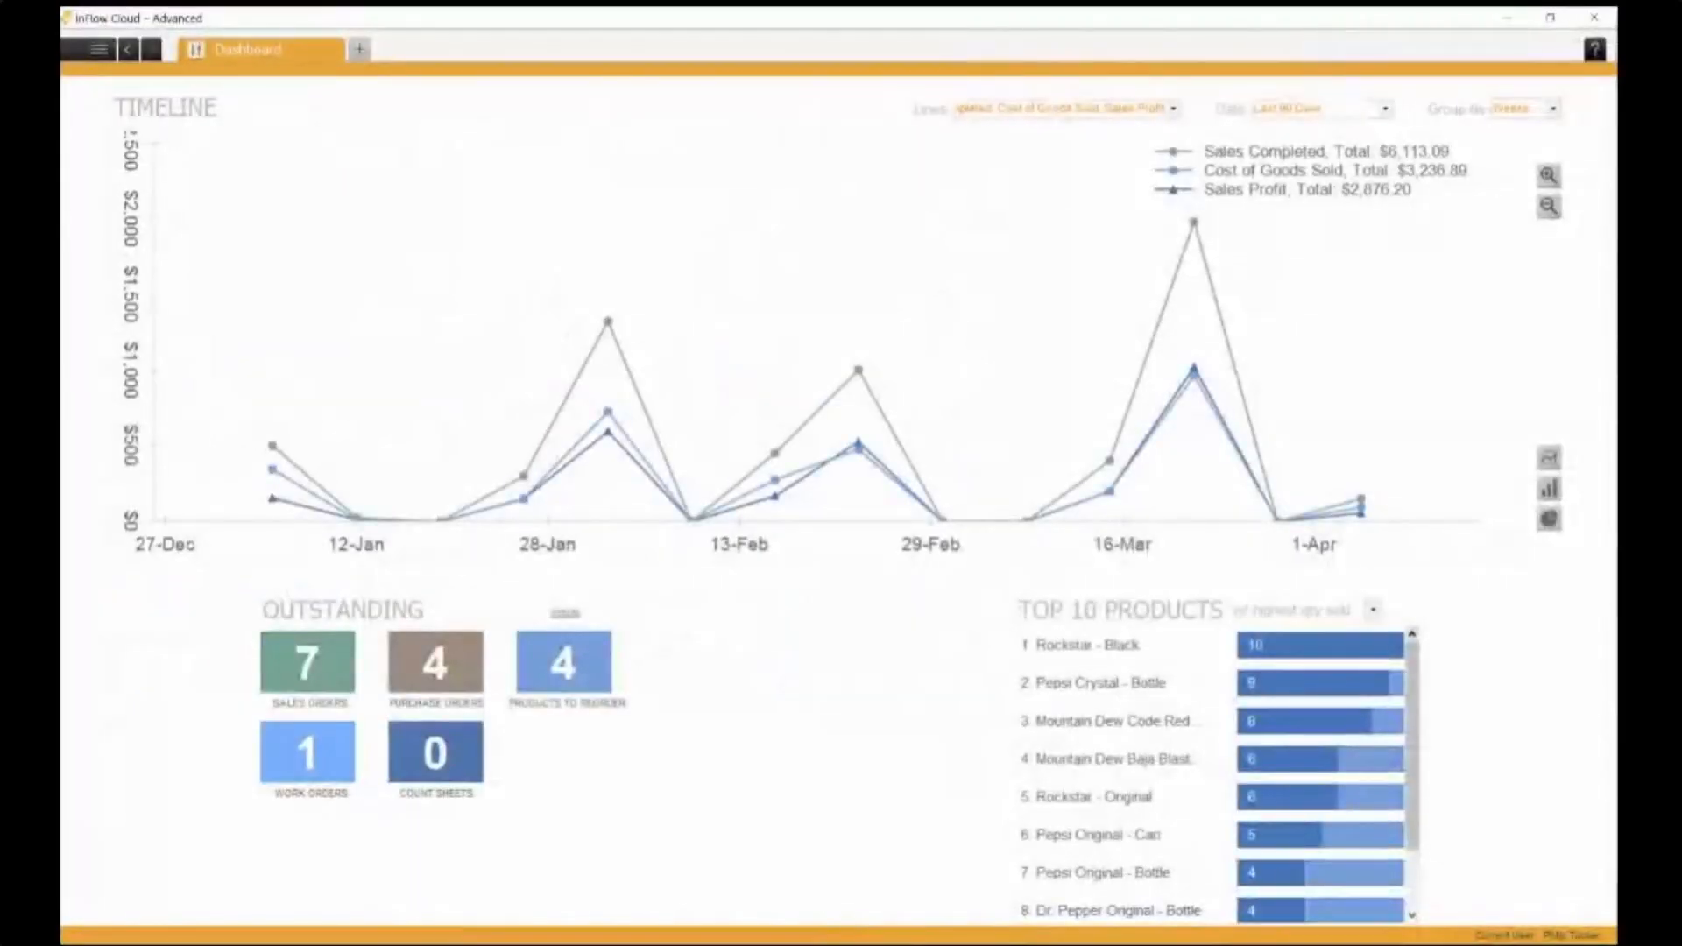
{"action": "scroll", "coordinate": [1218, 775], "scroll_direction": "down", "scroll_amount": 2}
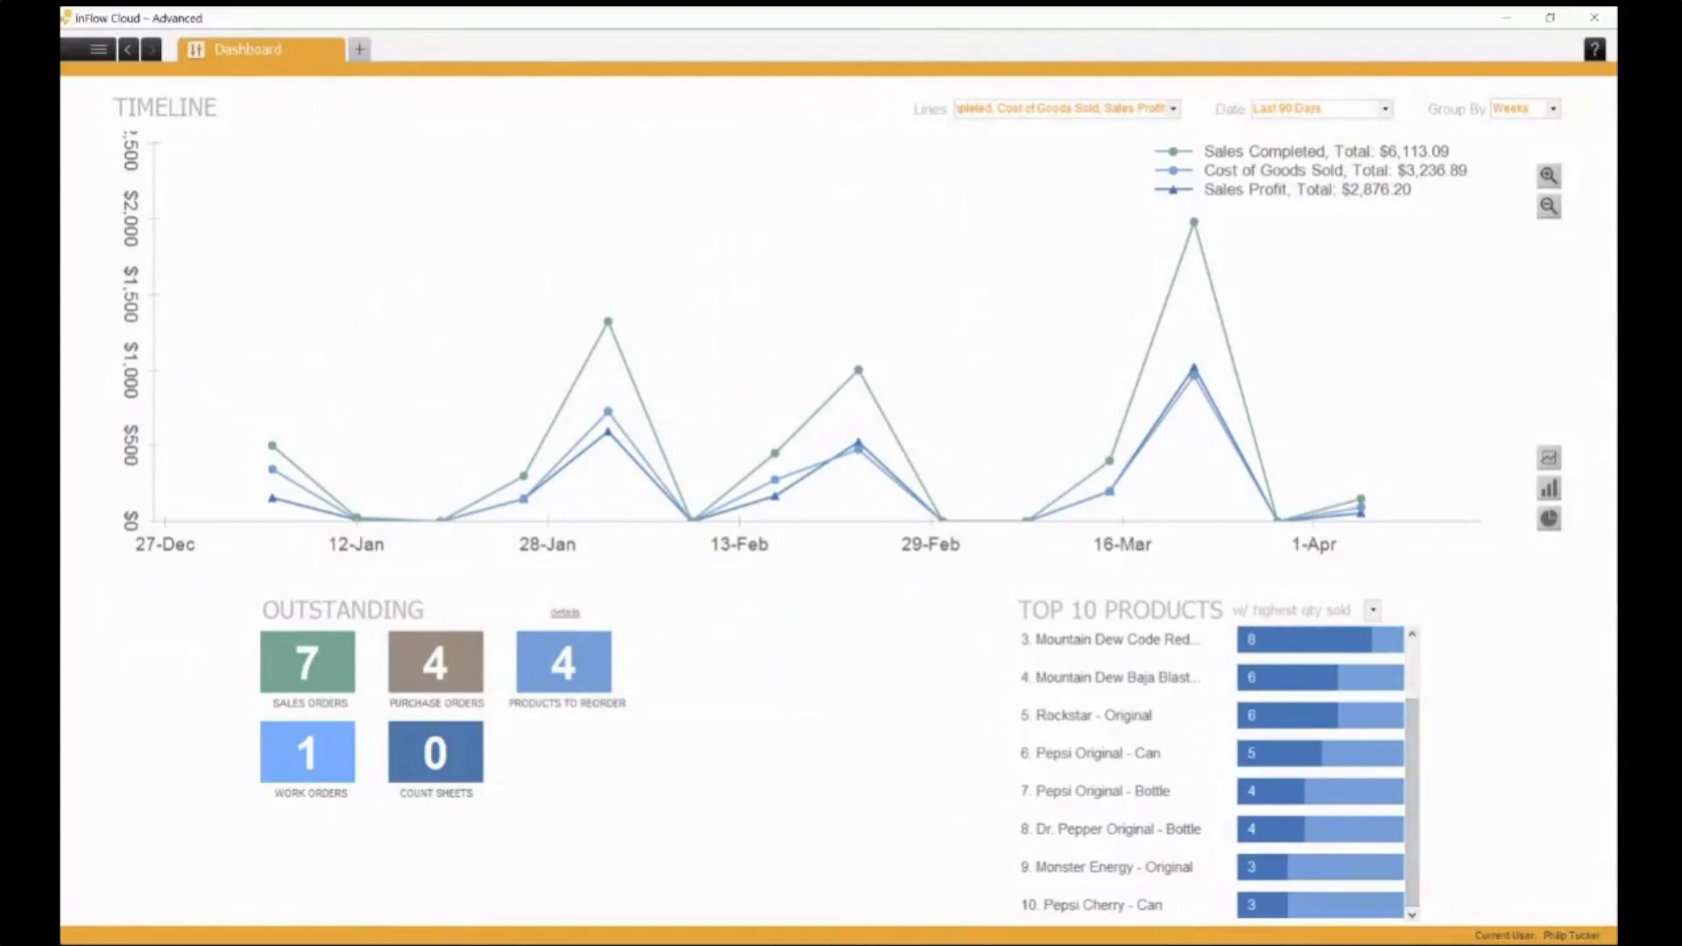
{"action": "left_click_drag", "start_coordinate": [1412, 788], "coordinate": [1412, 731]}
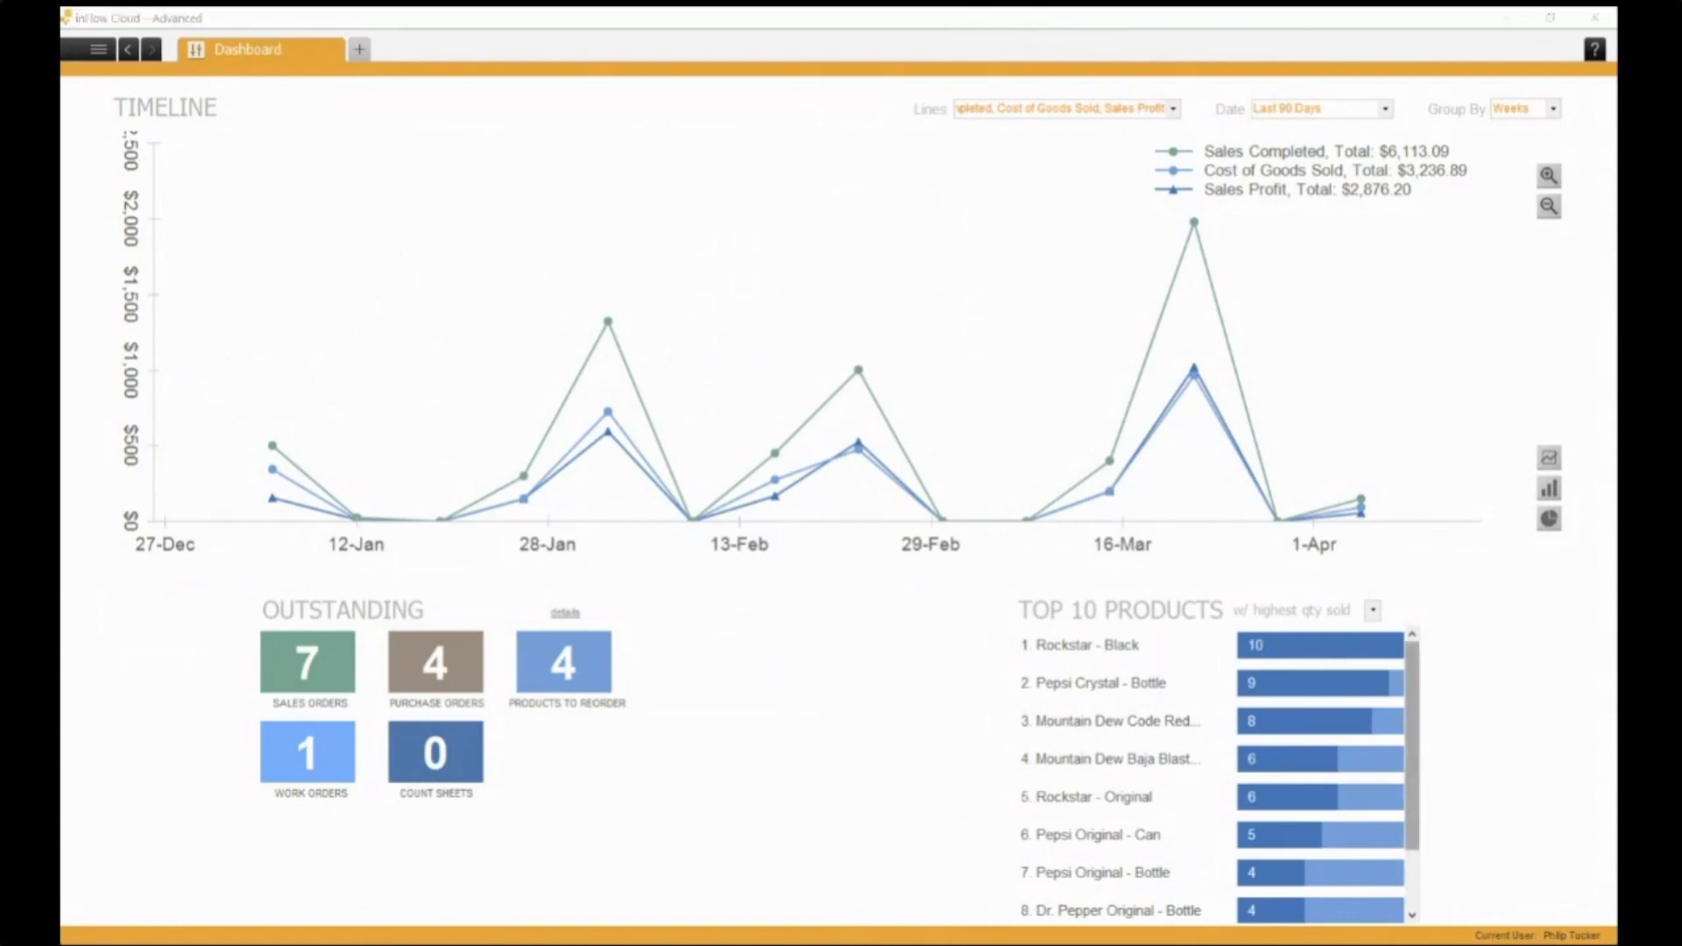
{"action": "scroll", "coordinate": [1218, 775], "scroll_direction": "down", "scroll_amount": 1}
{"action": "scroll", "coordinate": [1218, 776], "scroll_direction": "up", "scroll_amount": 1}
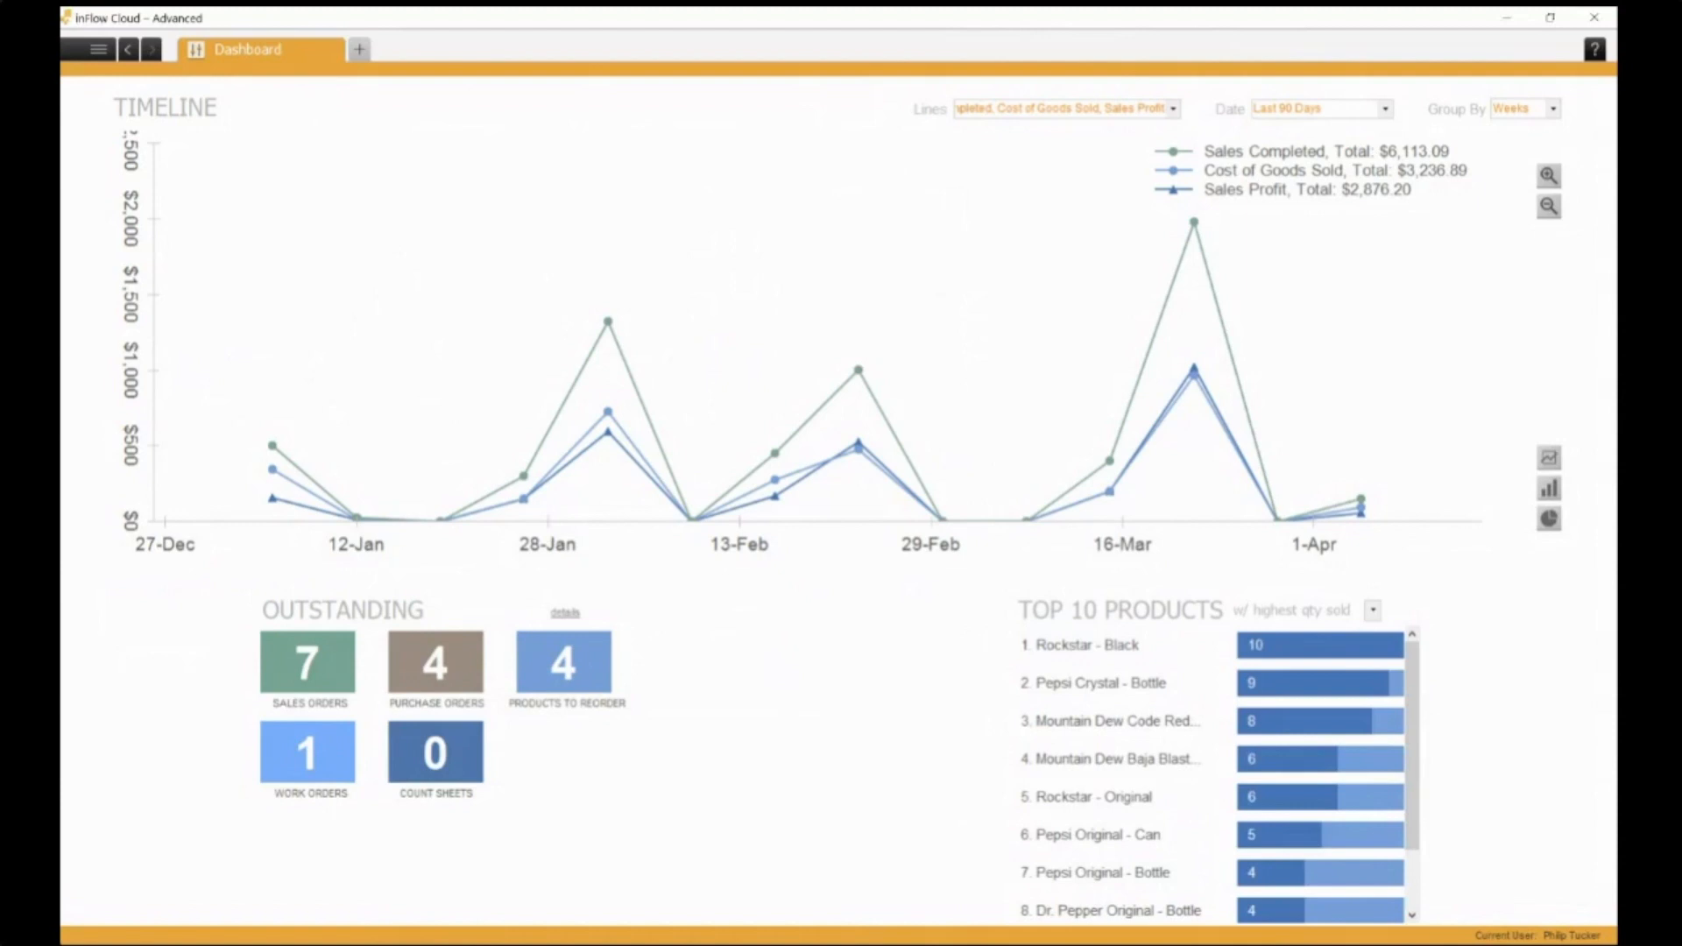
Open the Sales Order Profit Report from the sales reports while keeping the dashboard open.
{"action": "left_click", "coordinate": [360, 49]}
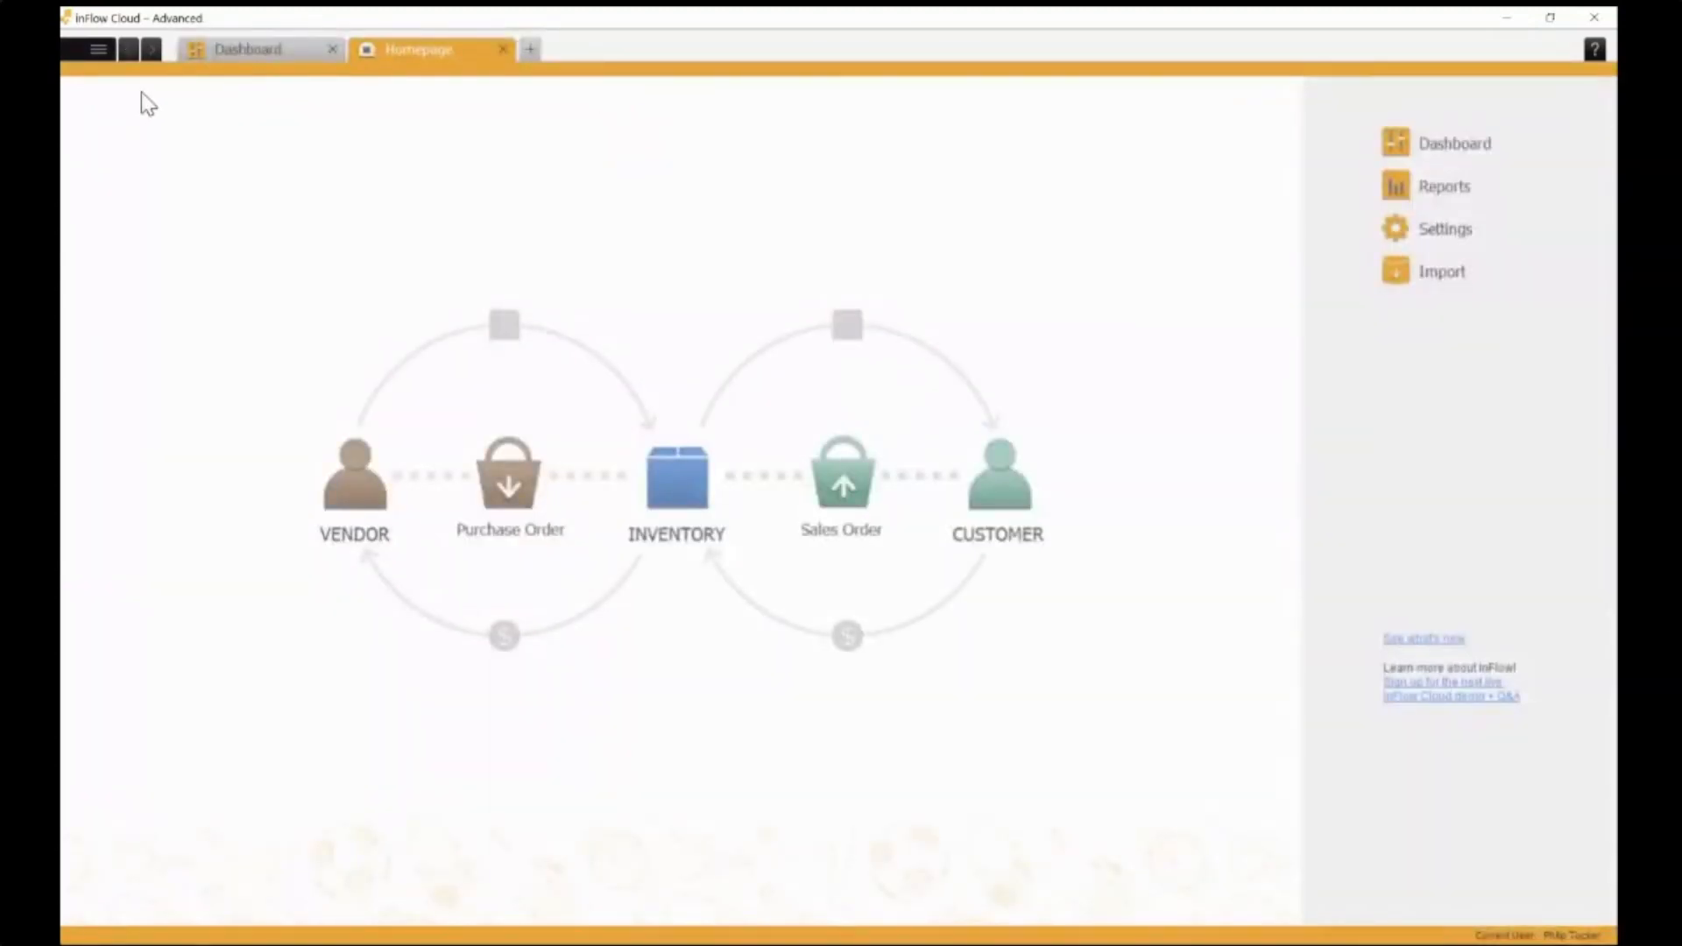
{"action": "left_click", "coordinate": [98, 49]}
{"action": "mouse_move", "coordinate": [176, 500]}
{"action": "left_click", "coordinate": [341, 104]}
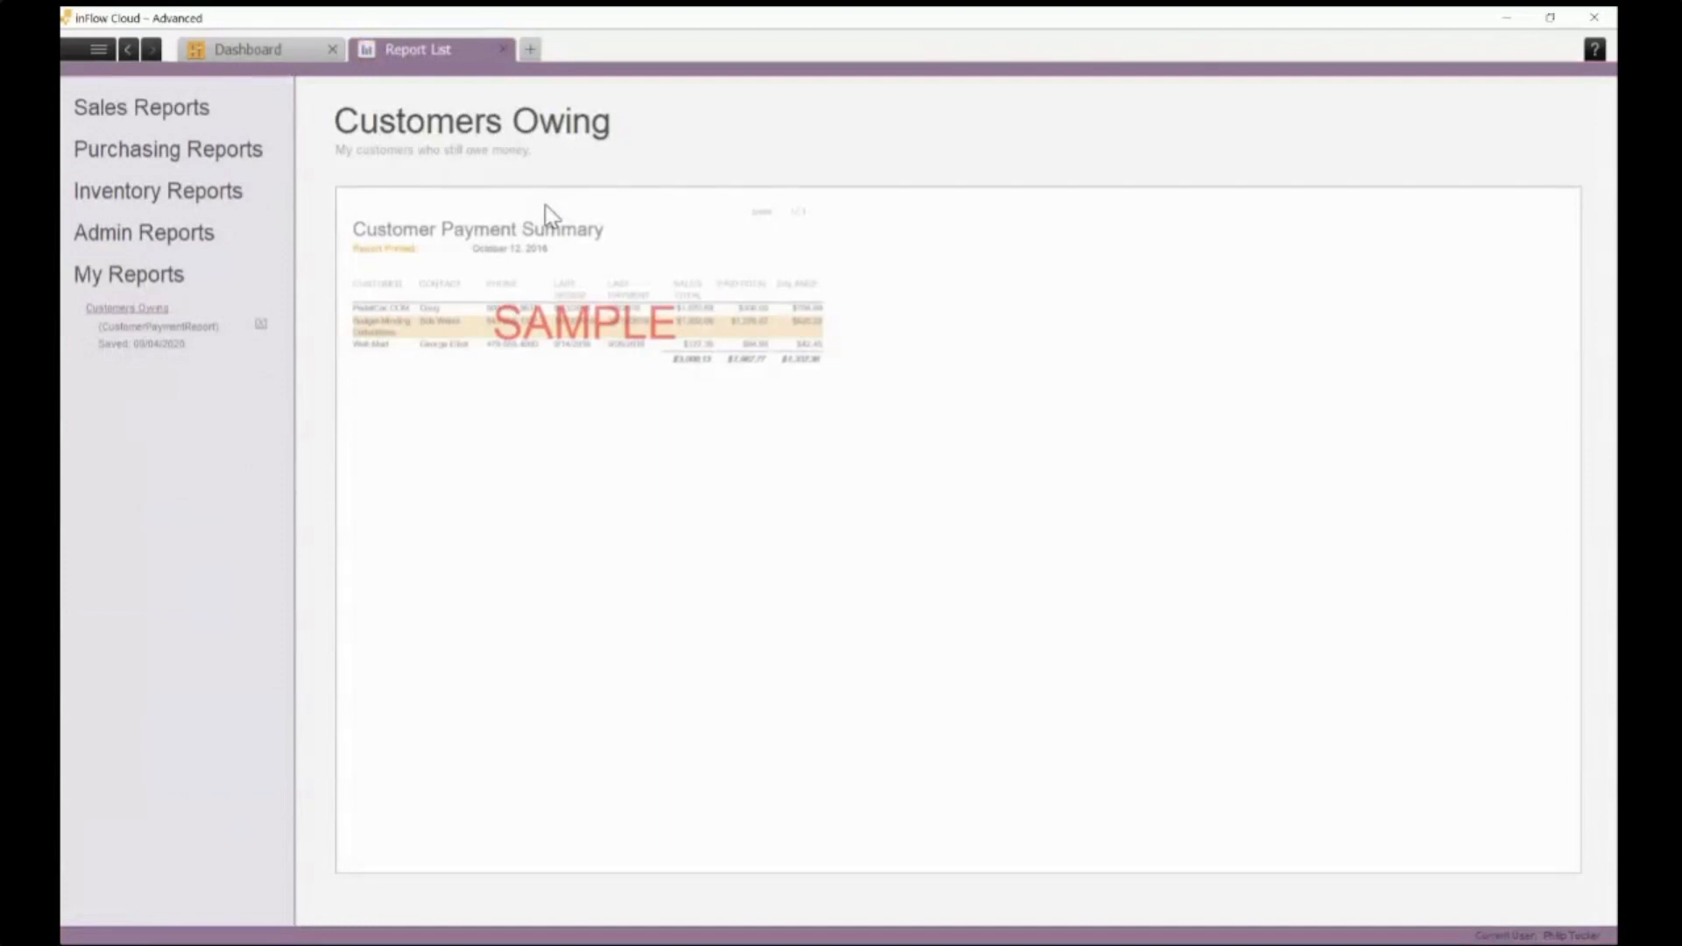
{"action": "left_click", "coordinate": [184, 109]}
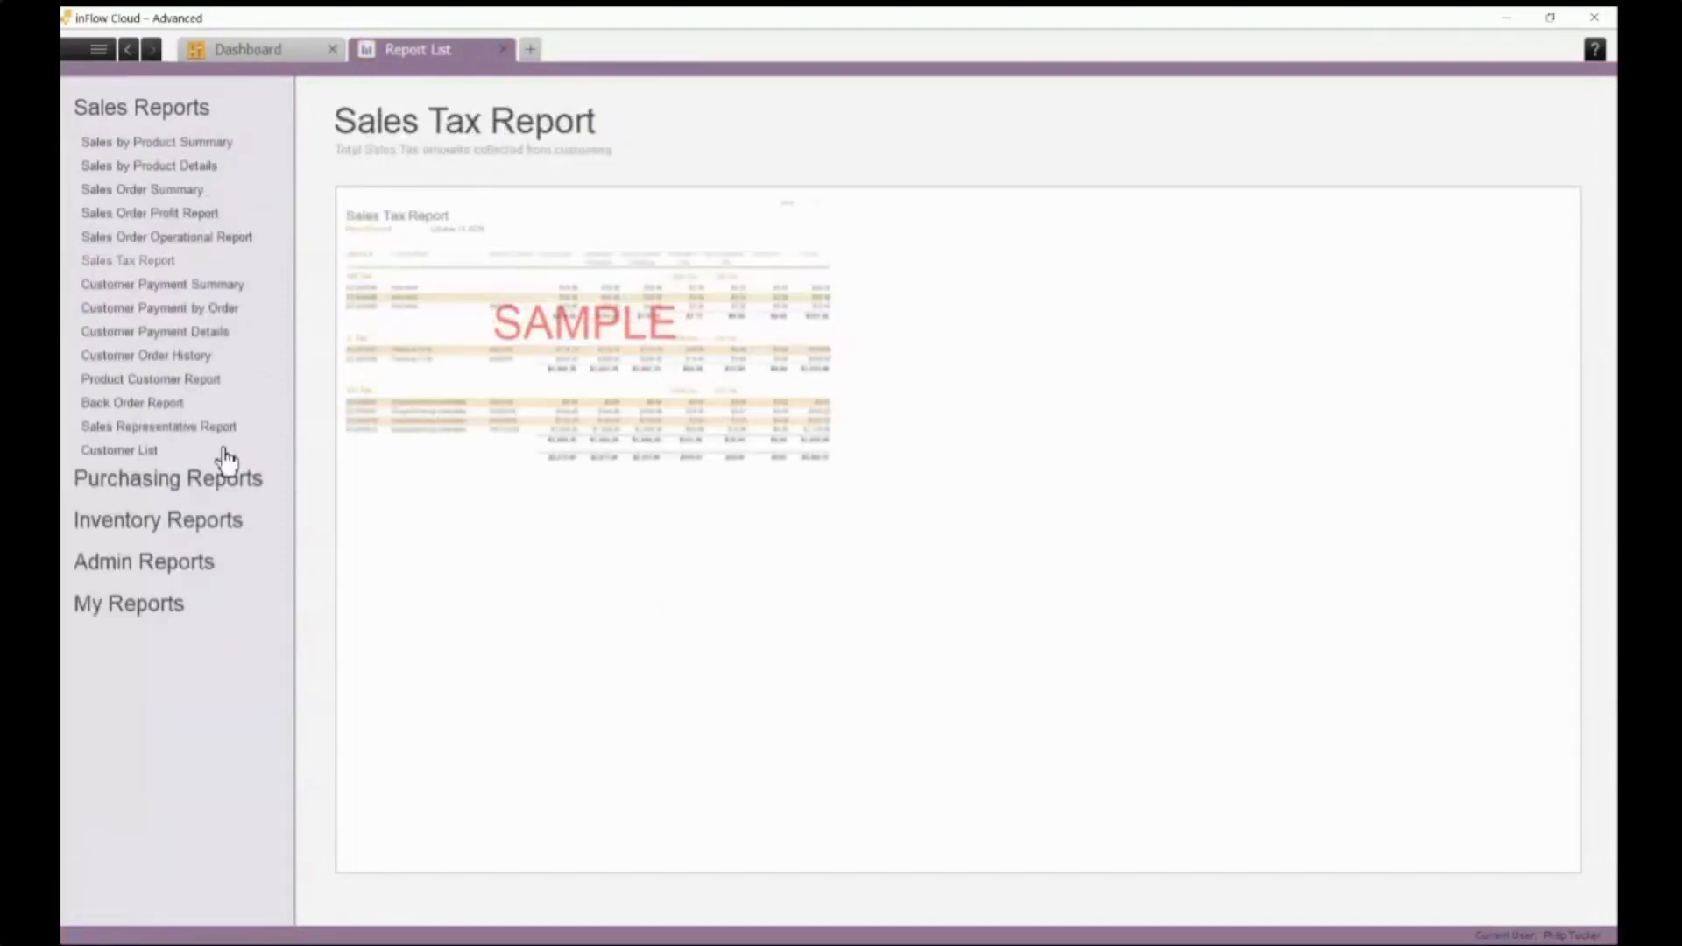
{"action": "left_click", "coordinate": [246, 379]}
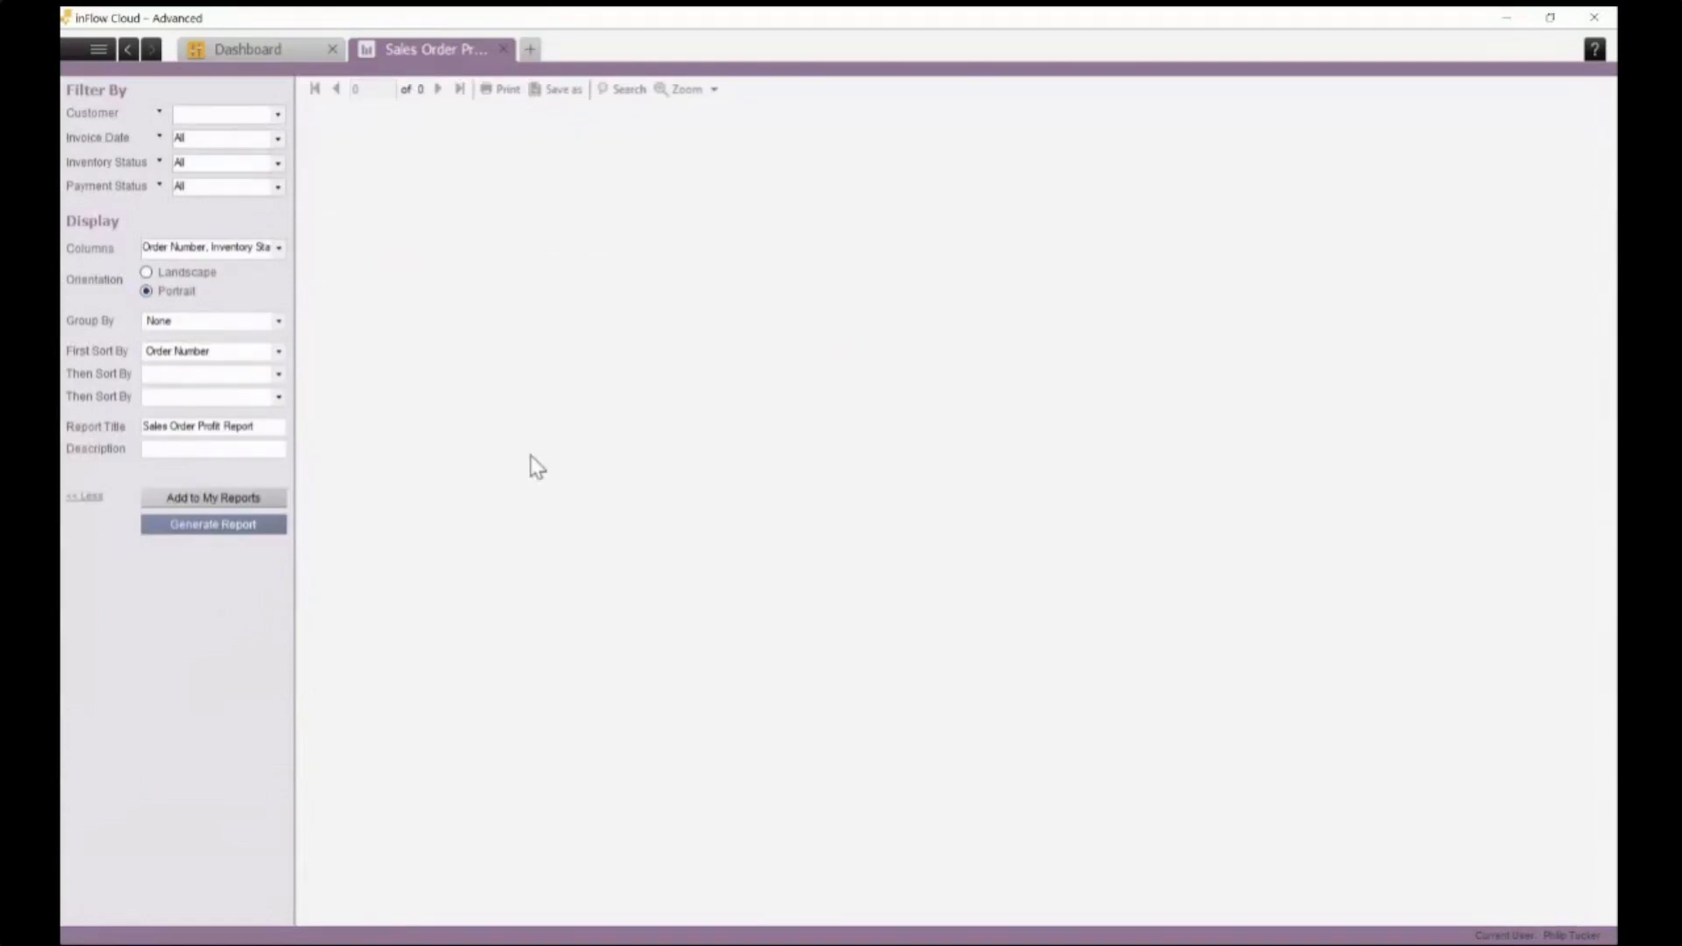
Generate the Sales Order Profit Report for invoice dates in the Last 90 Days with inventory status Fulfilled only.
{"action": "left_click", "coordinate": [285, 51]}
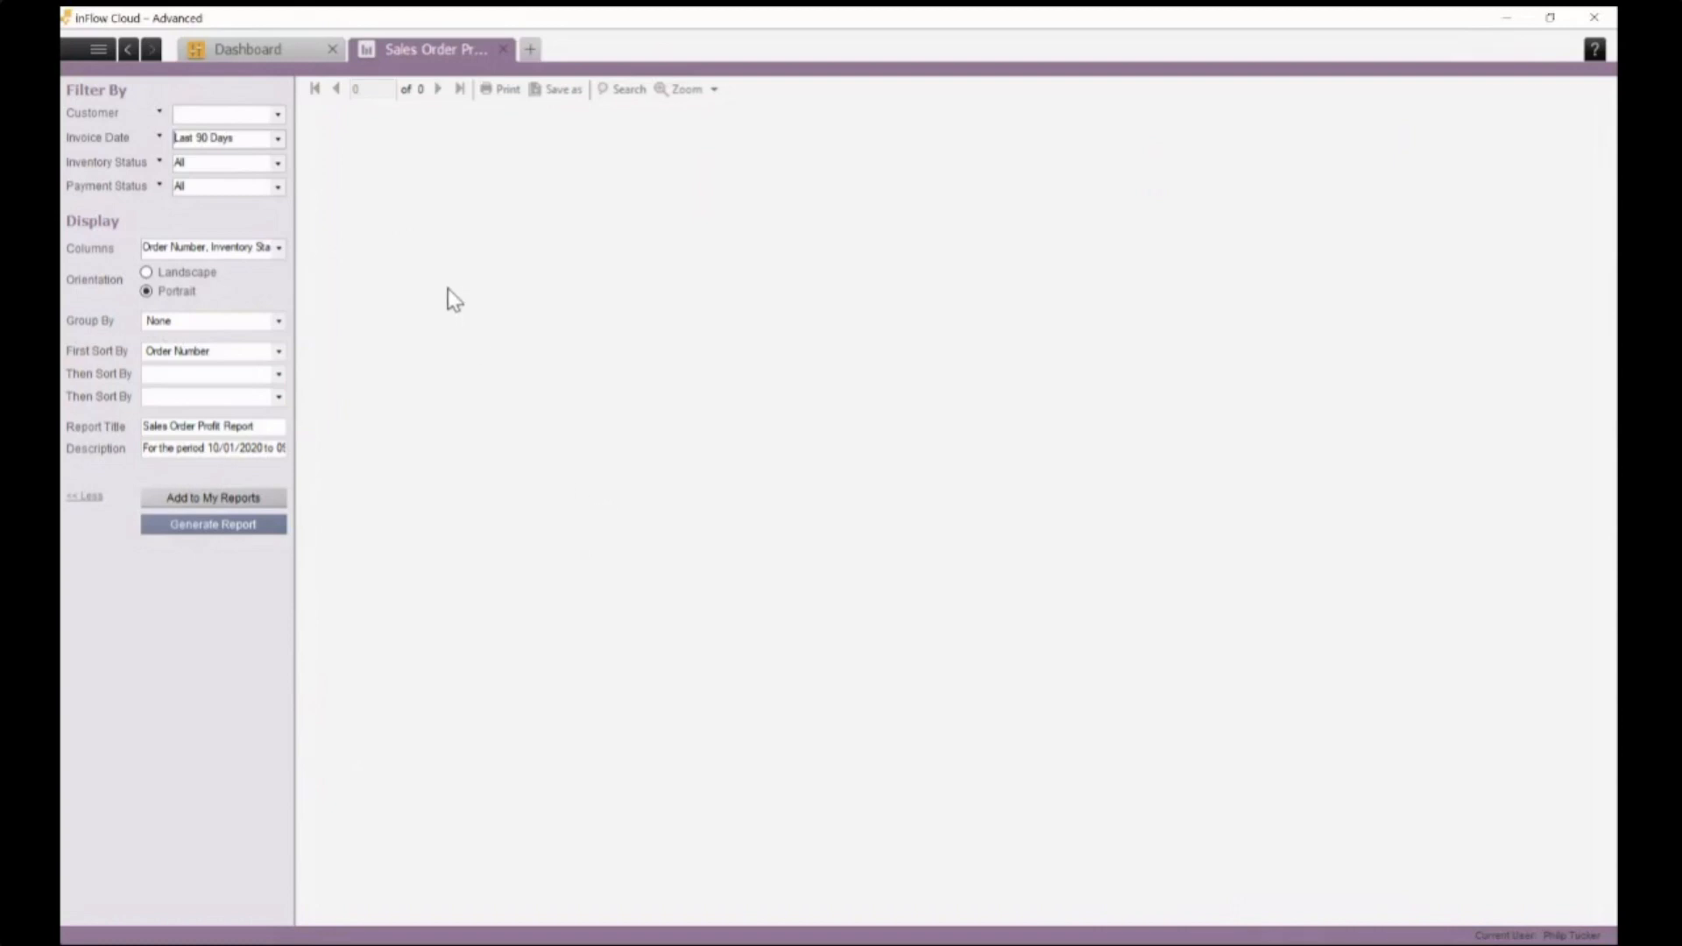
{"action": "key", "text": "Tab"}
{"action": "left_click", "coordinate": [278, 164]}
{"action": "left_click", "coordinate": [186, 194]}
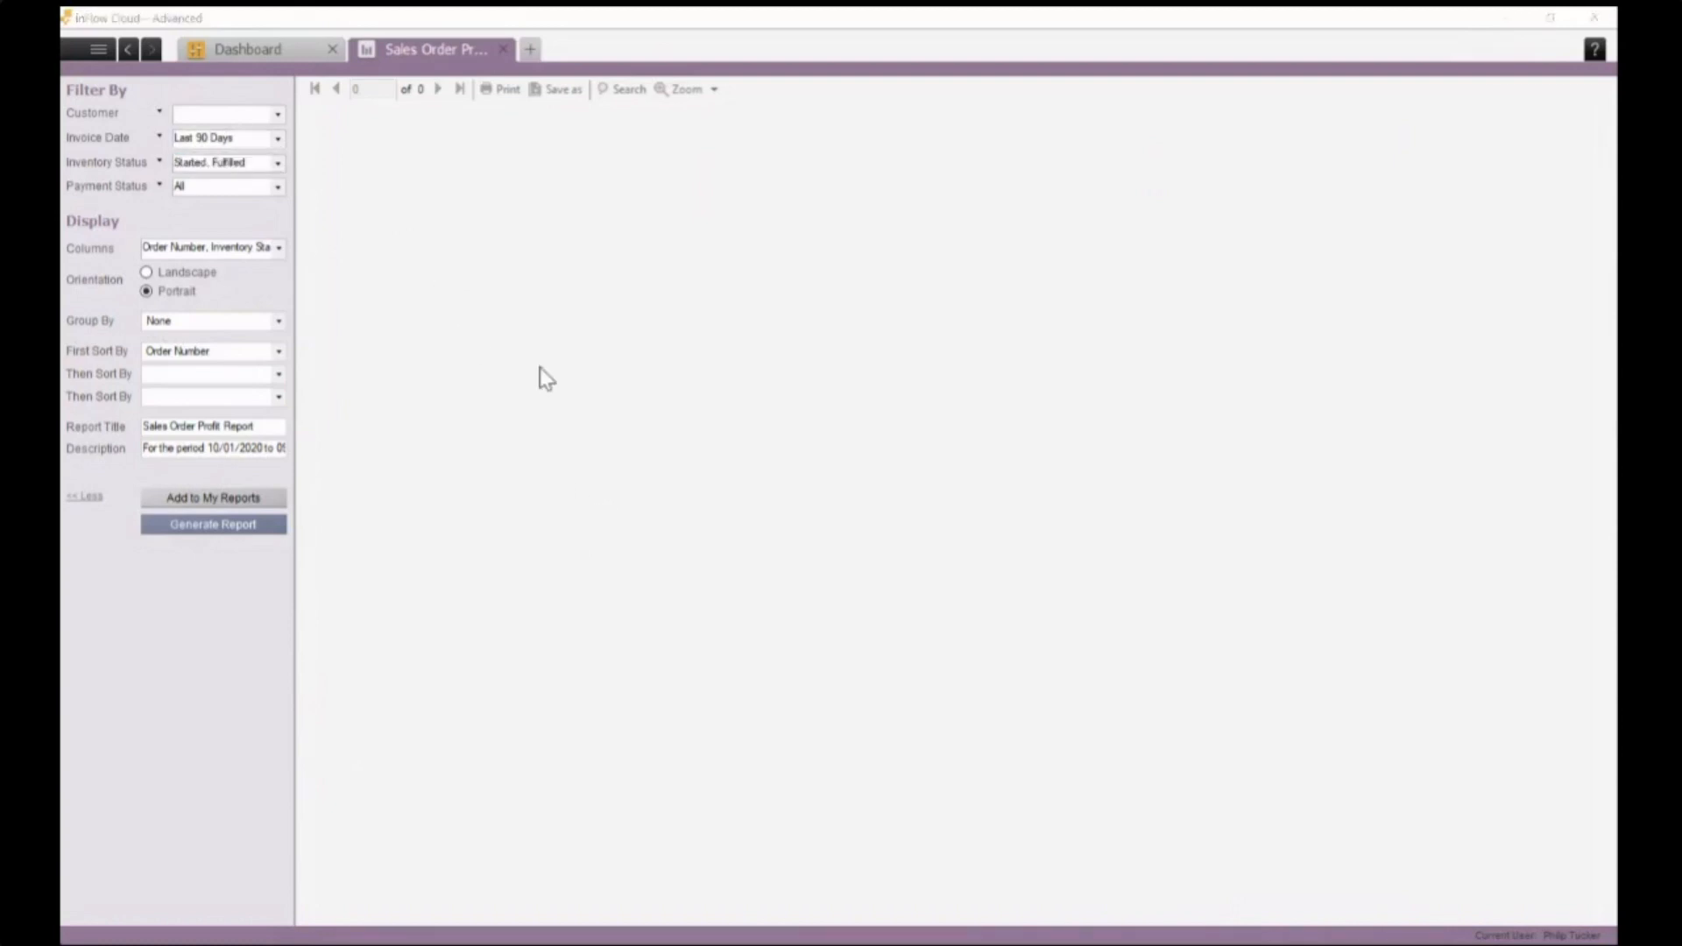
{"action": "left_click", "coordinate": [186, 209]}
{"action": "left_click", "coordinate": [611, 454]}
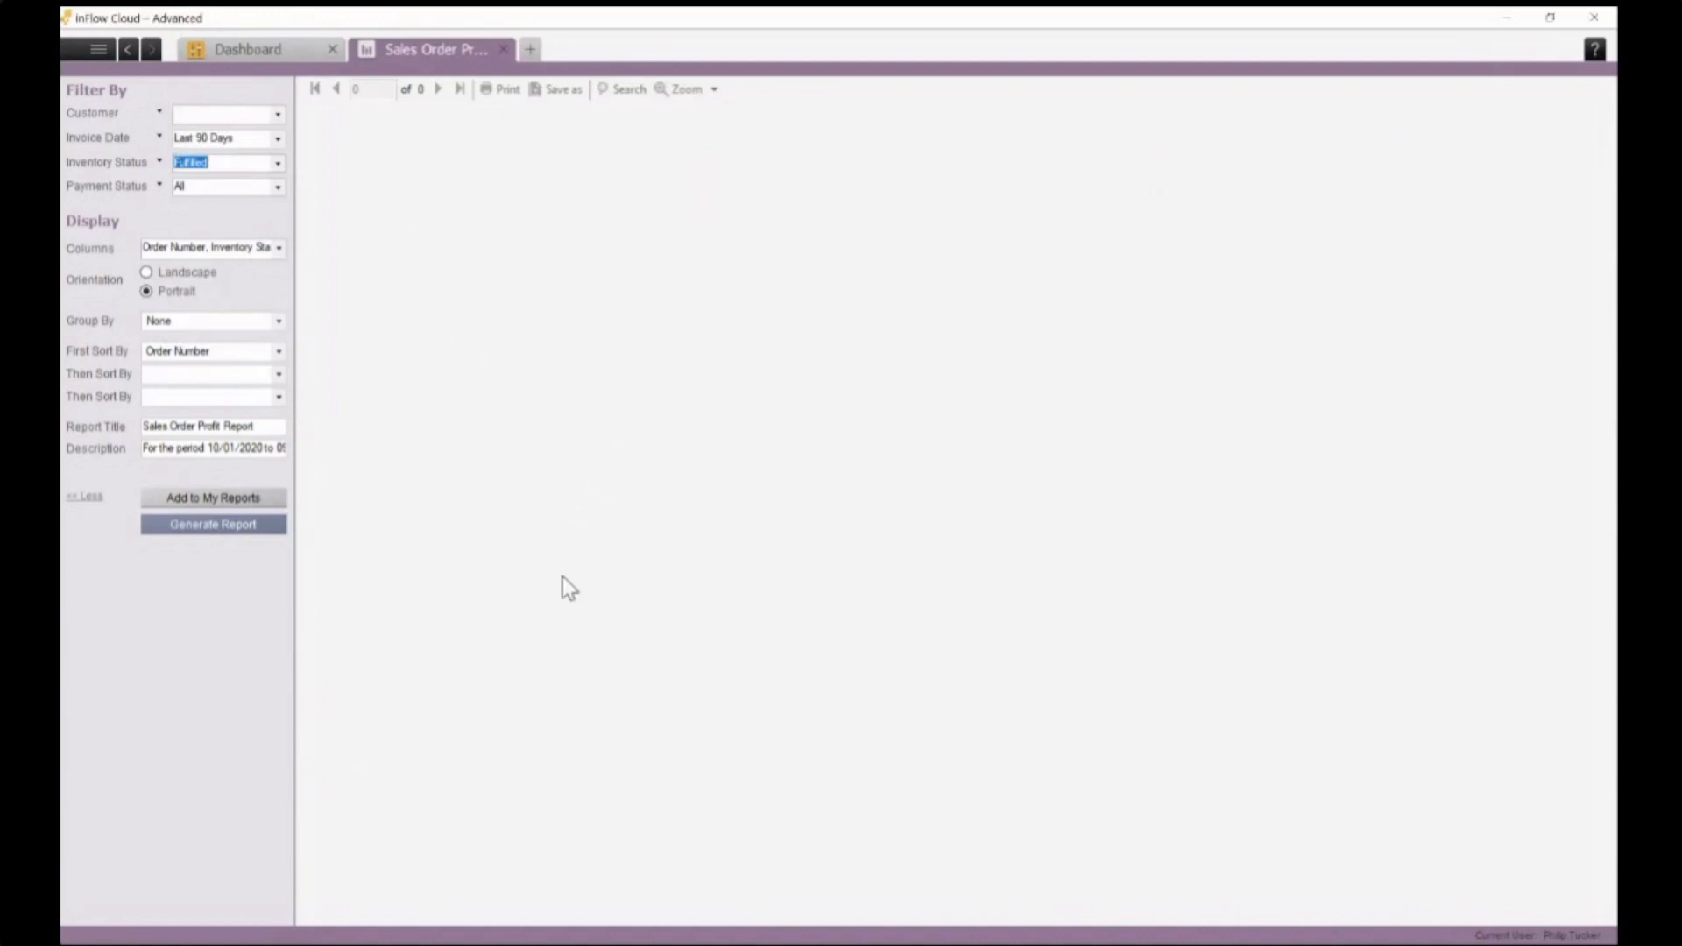
{"action": "key", "text": "Return"}
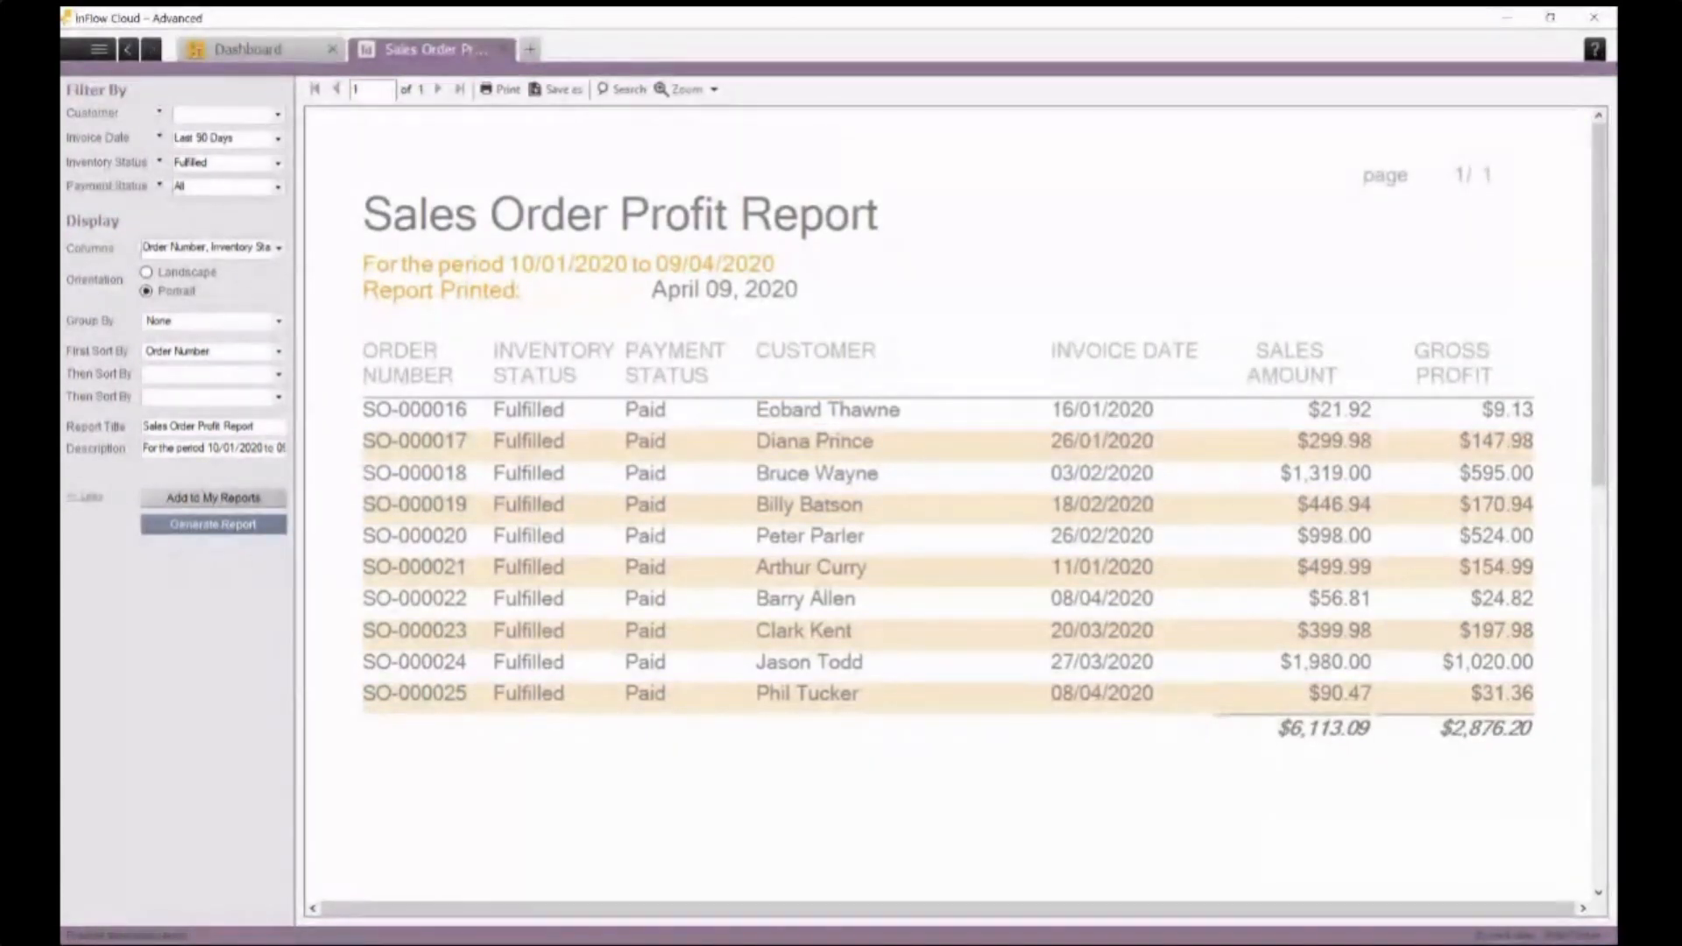
Return to the dashboard and open the selection of lines plotted on the timeline.
{"action": "left_click", "coordinate": [297, 60]}
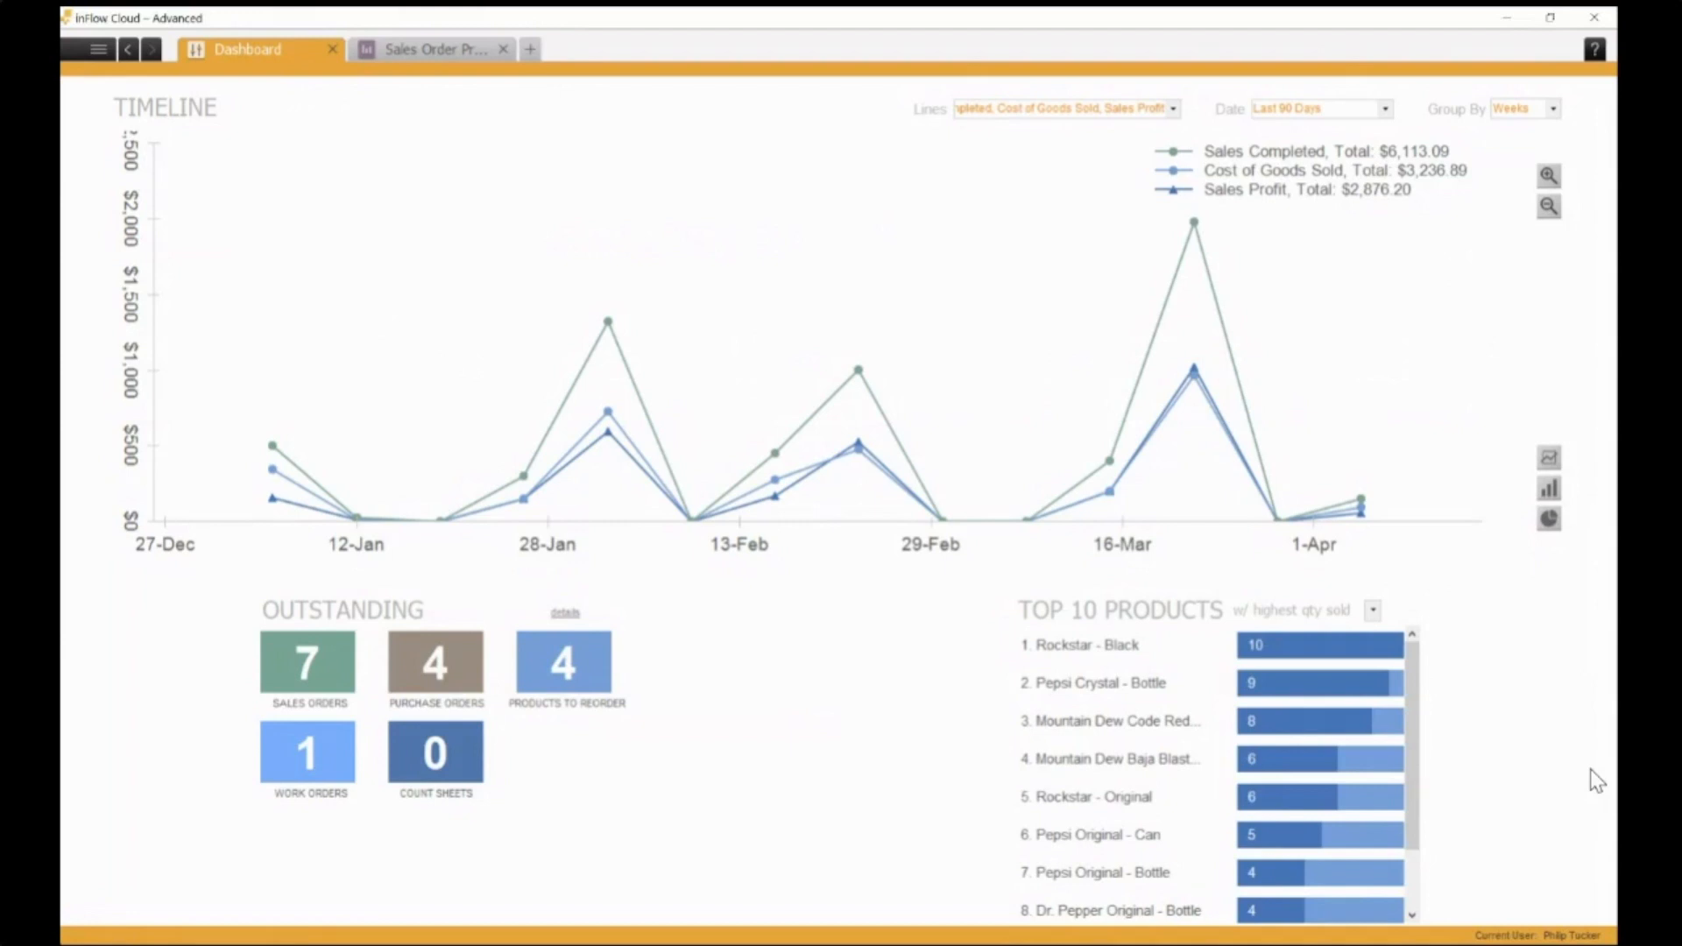
{"action": "left_click", "coordinate": [1174, 108]}
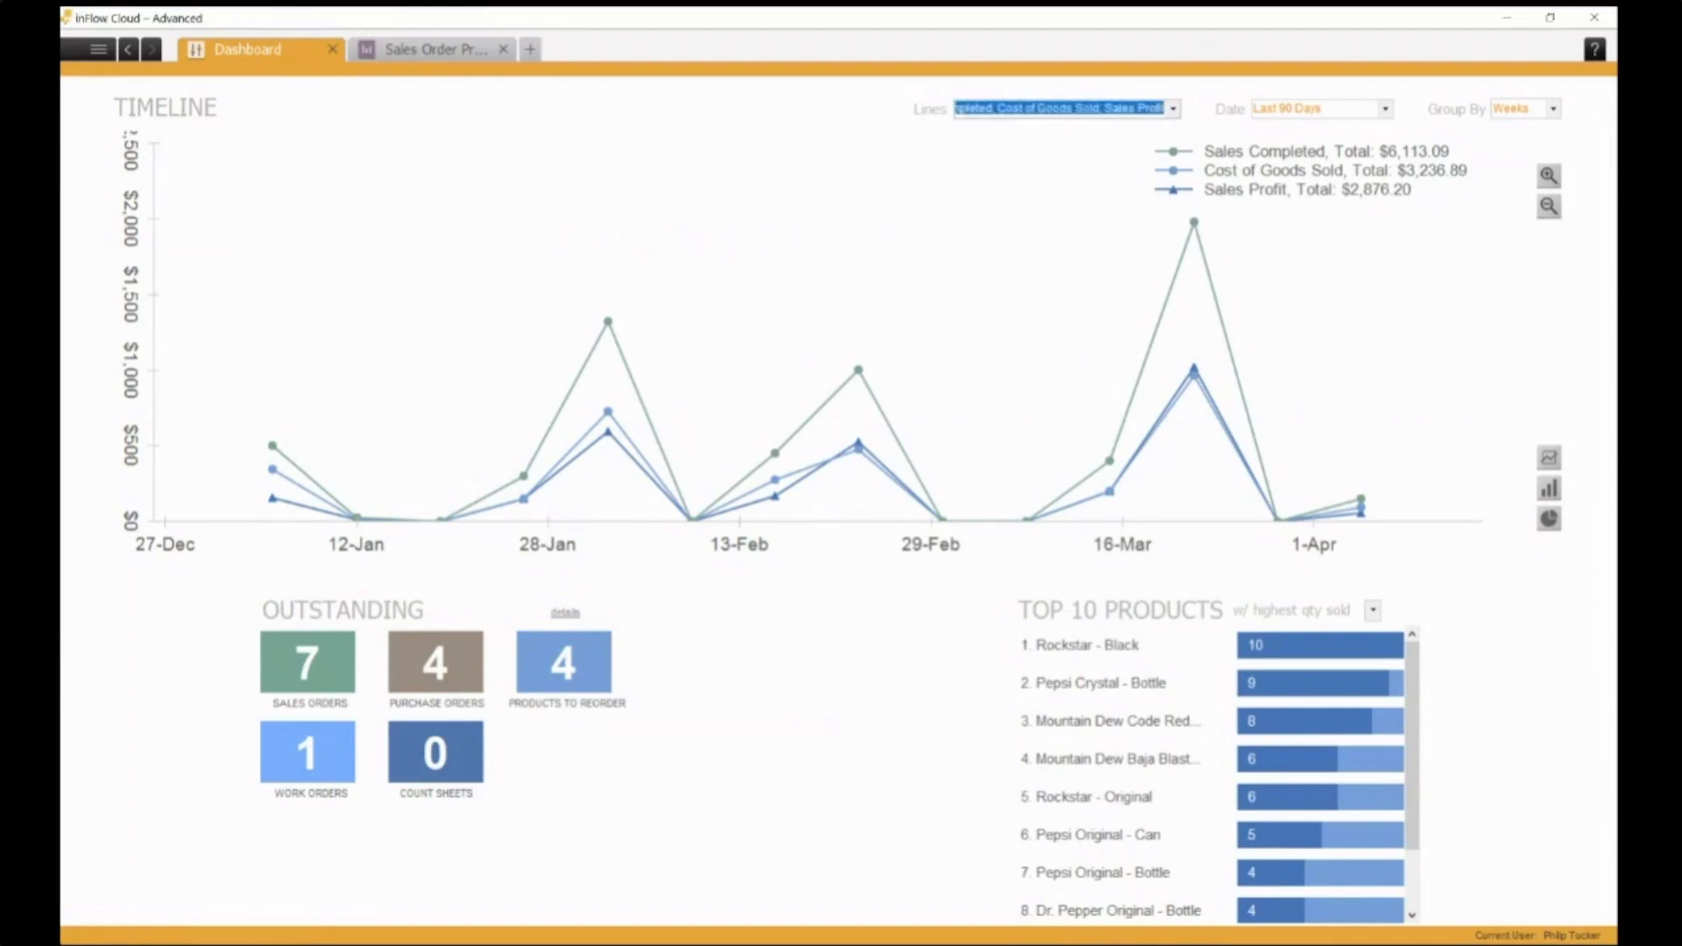